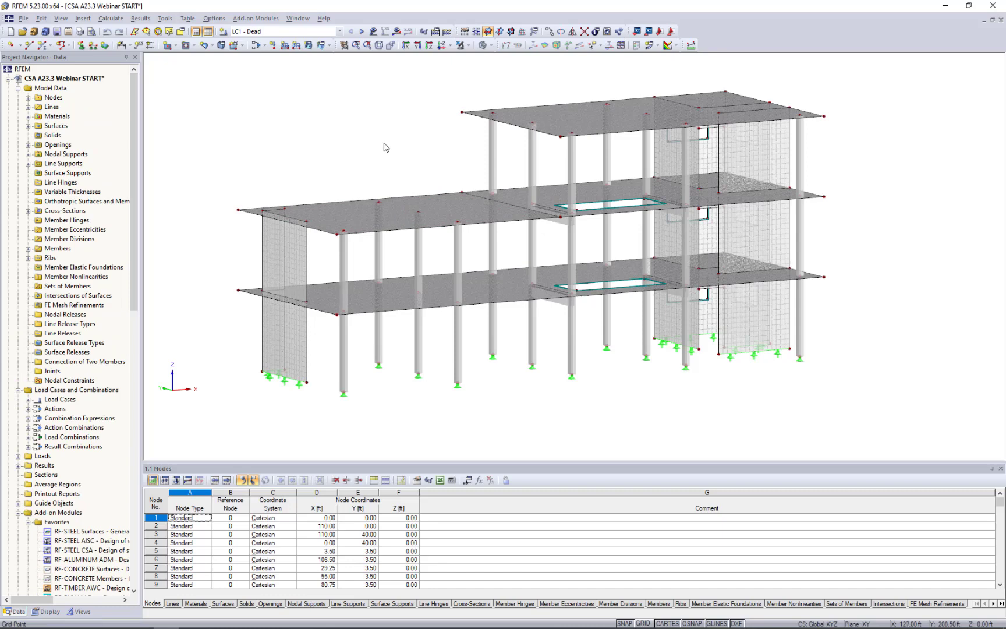
- Review the model's general data, including the local z-axis orientation options and the available standards for load cases and combinations
middle_click_drag(386, 143, 409, 170)
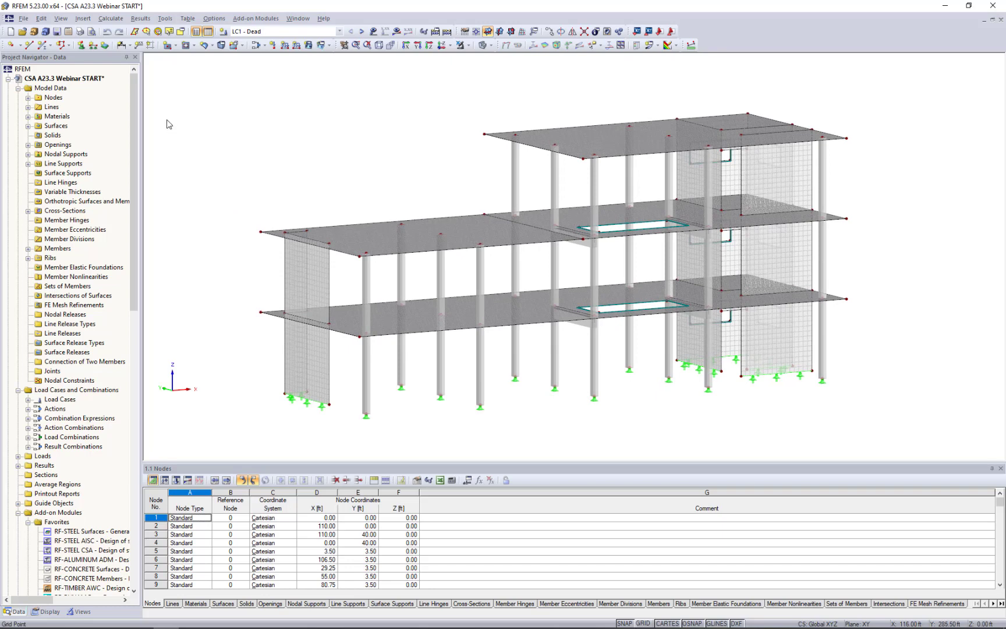
left_click(88, 79)
right_click(89, 82)
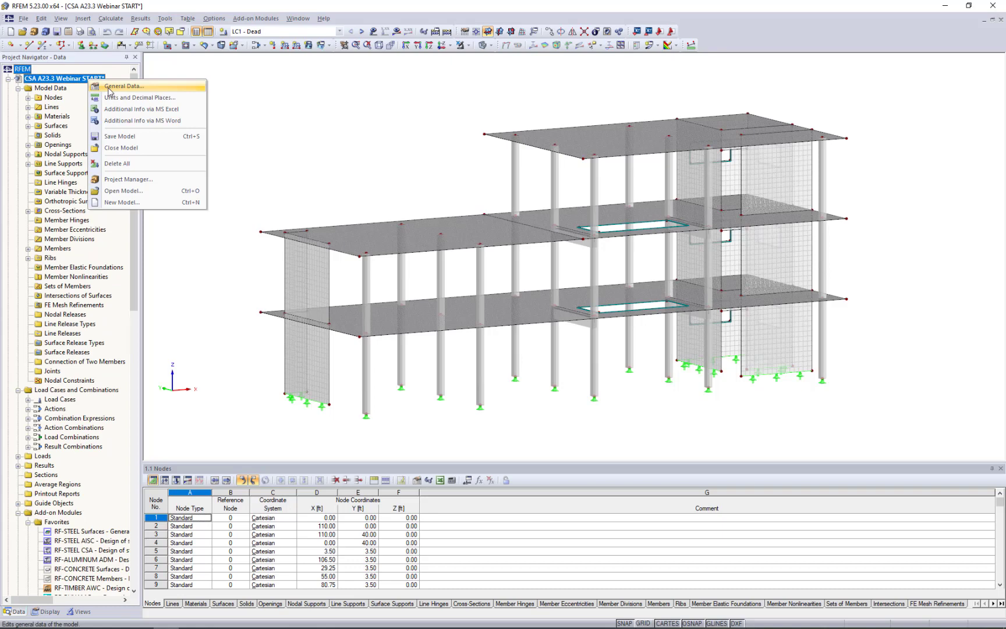
left_click(108, 88)
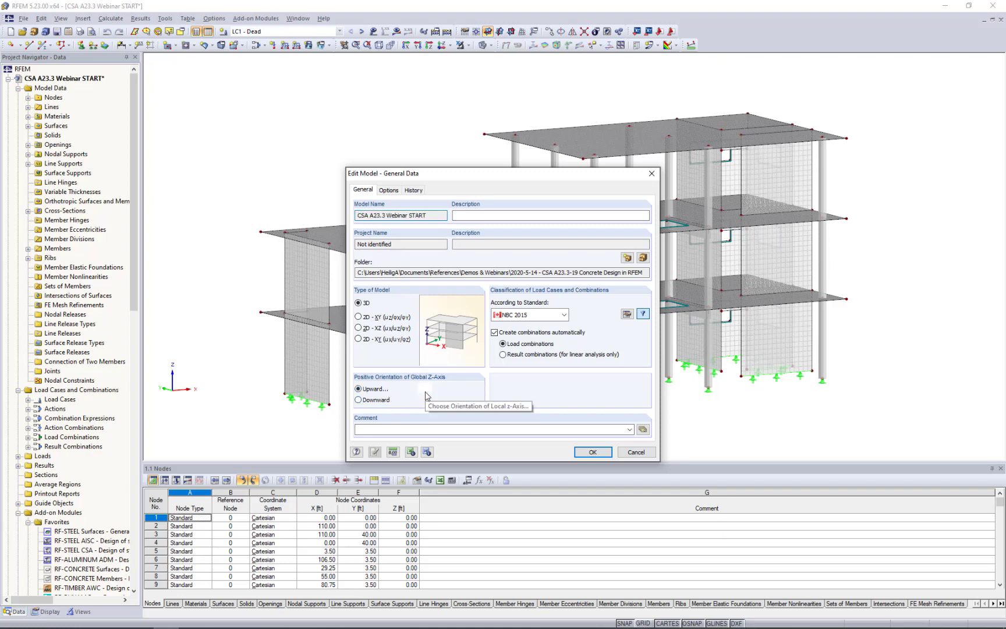
left_click(425, 388)
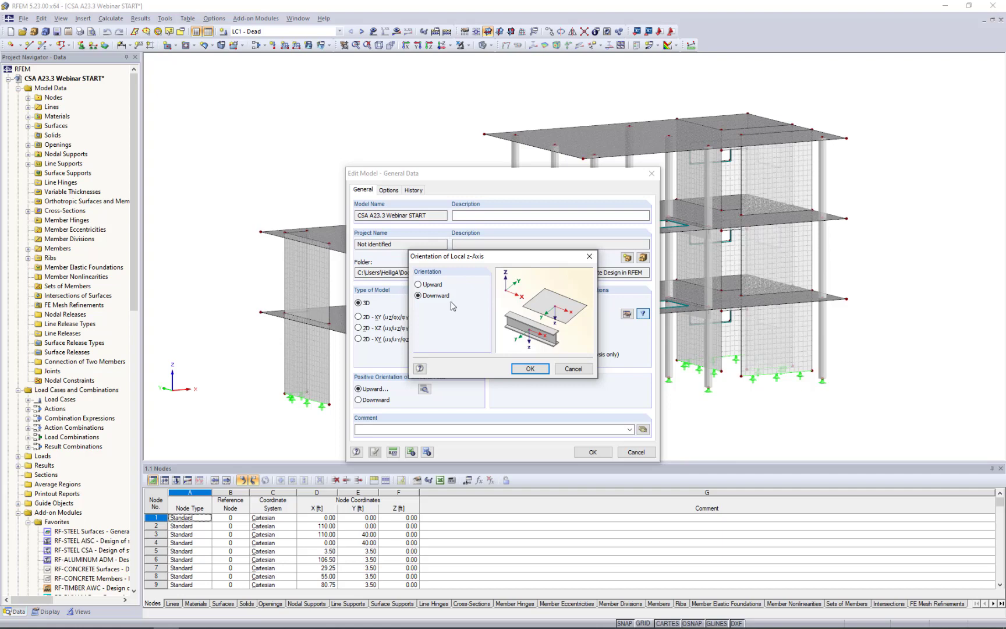
left_click(574, 369)
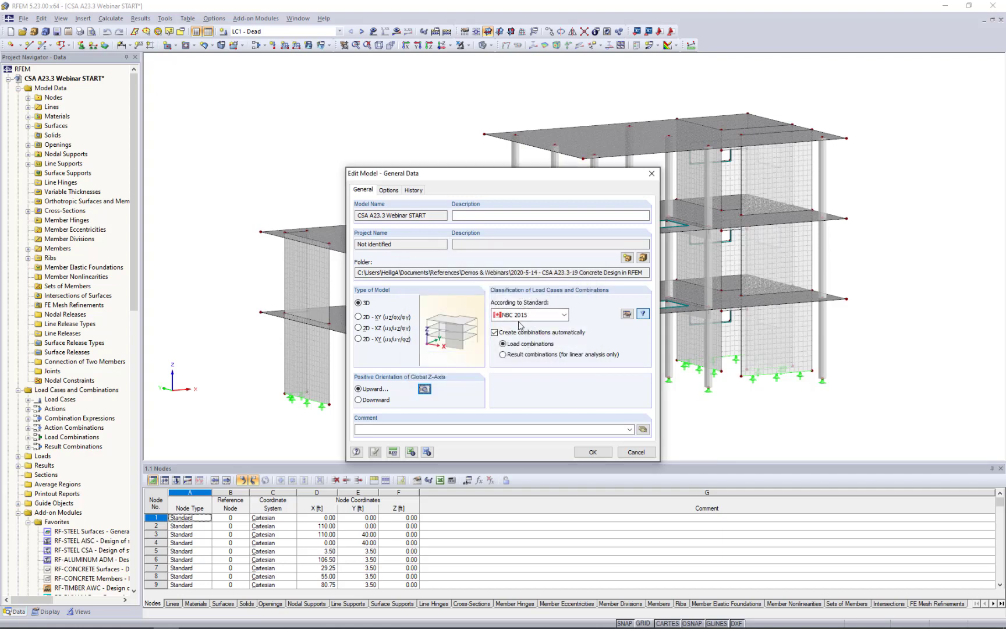
left_click(522, 316)
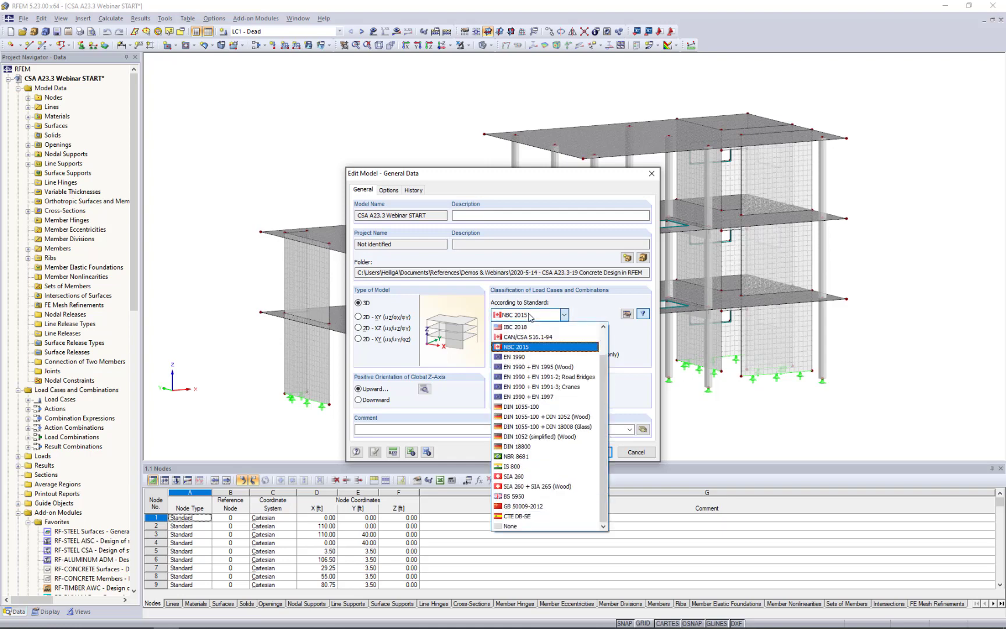
left_click(633, 337)
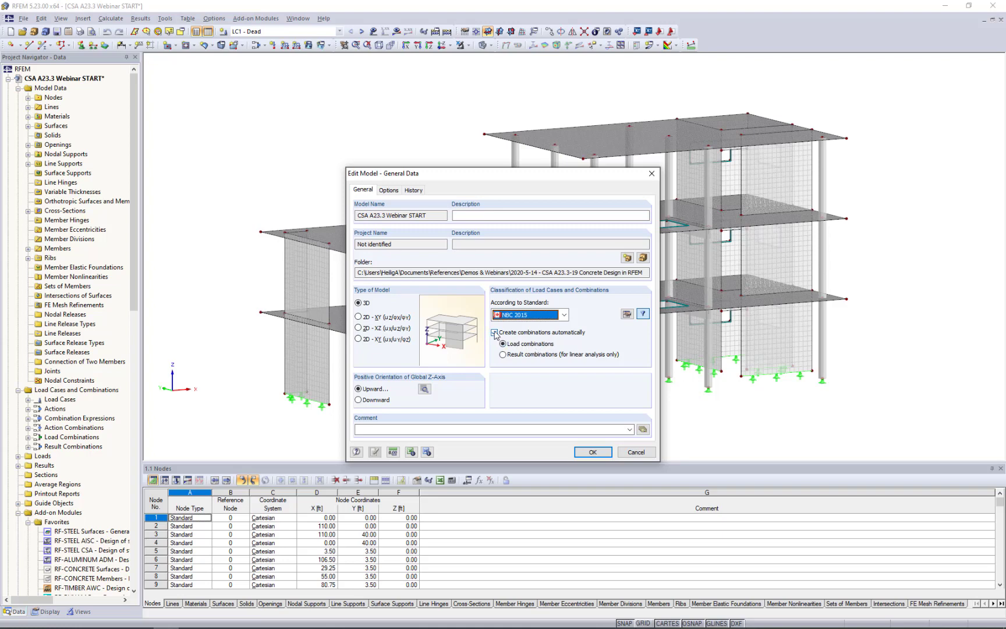
left_click(635, 452)
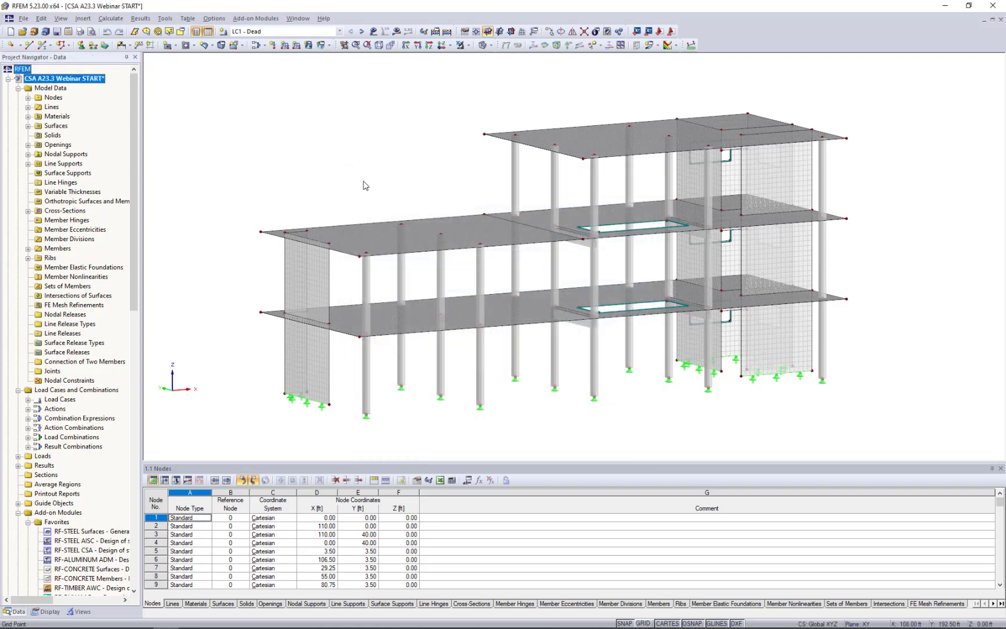
left_click(224, 22)
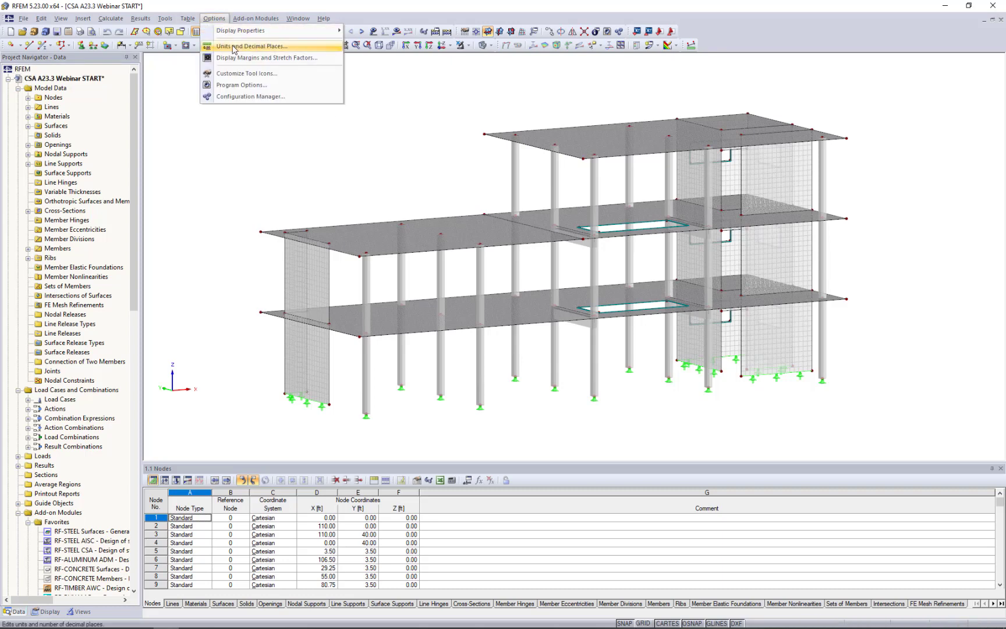
left_click(268, 159)
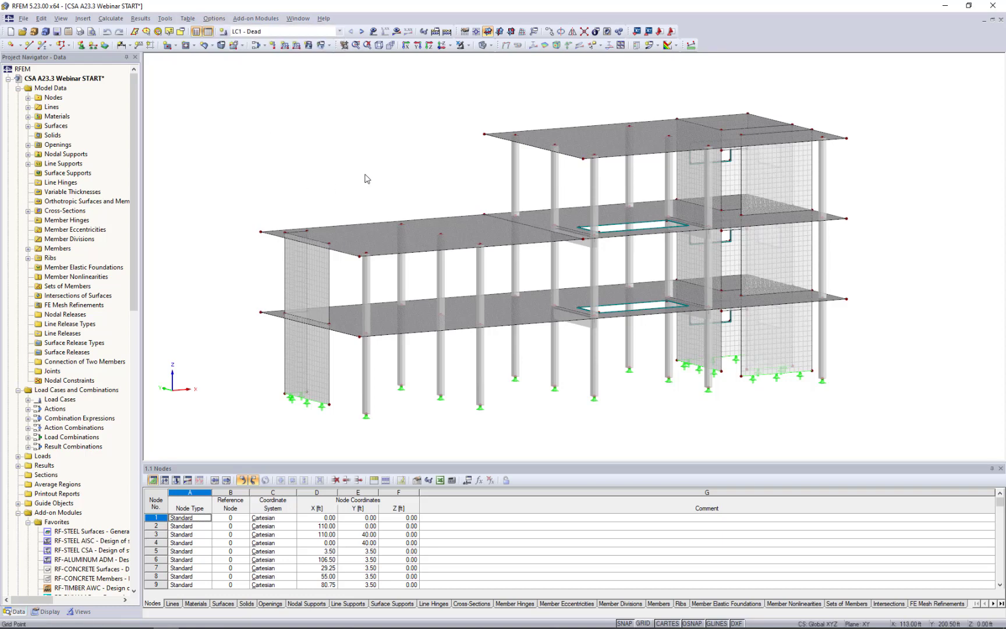
- Inspect the member type, cross-section and material of the ground-floor column at the front corner of the low wing
middle_click_drag(400, 194, 380, 182, "ctrl")
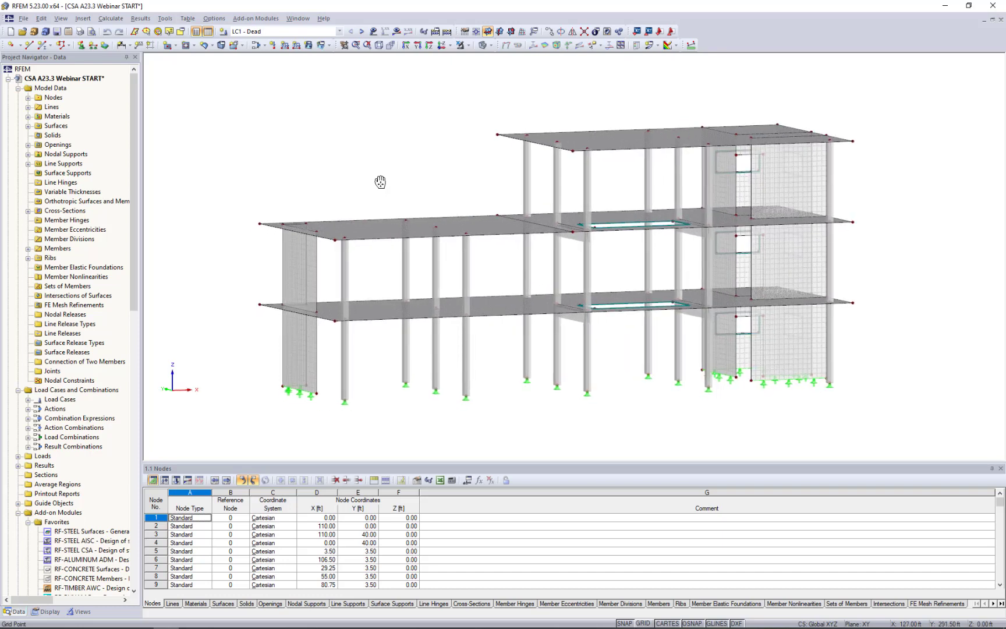
double_click(346, 357)
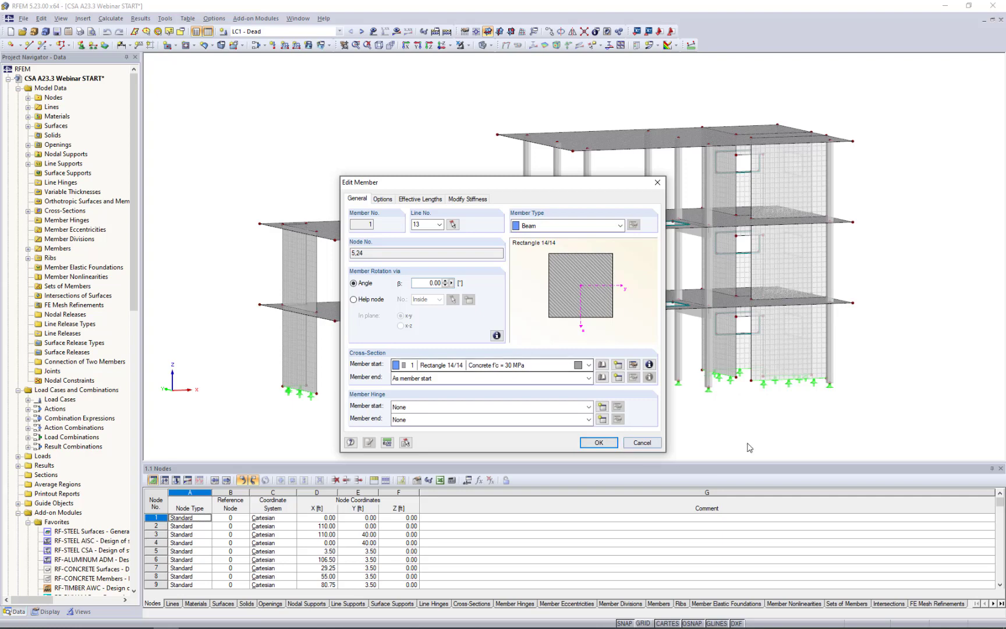
left_click(643, 443)
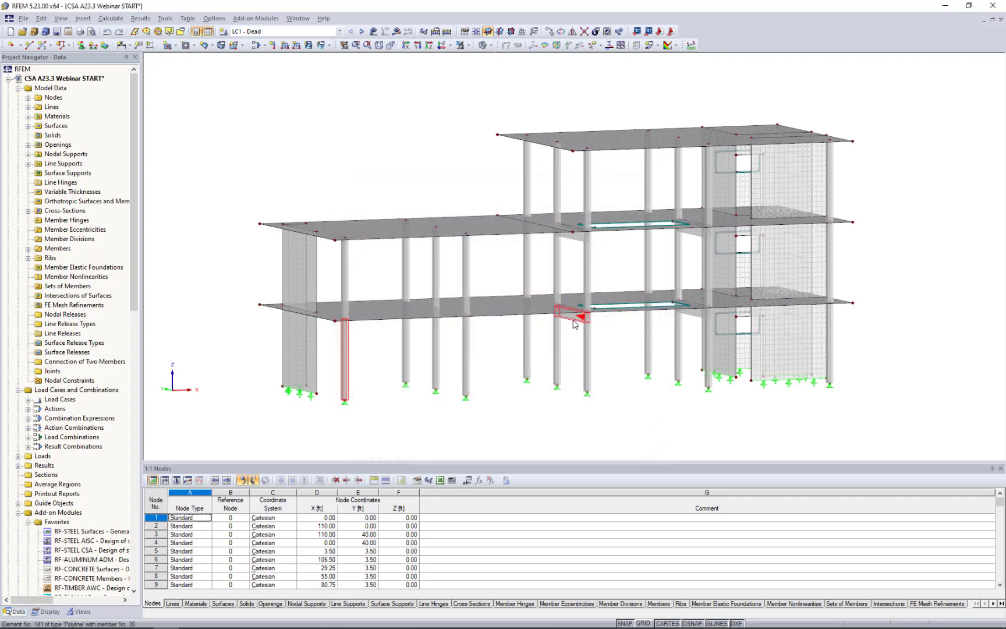
- Inspect the first-floor beam beside the slab opening, including its rib alignment and integration widths
double_click(570, 317)
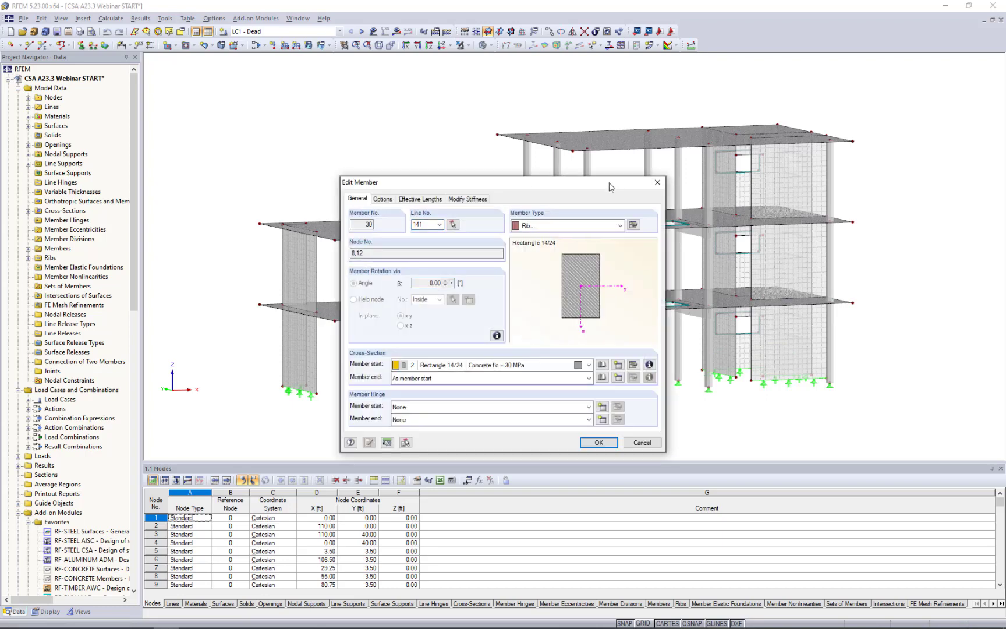
left_click_drag(610, 182, 527, 180)
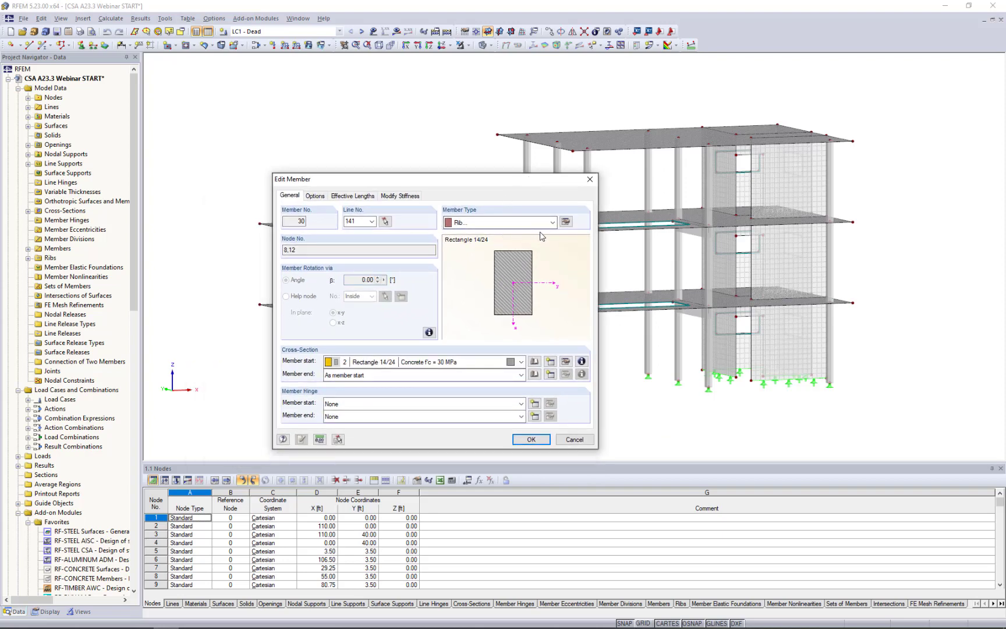
left_click(564, 223)
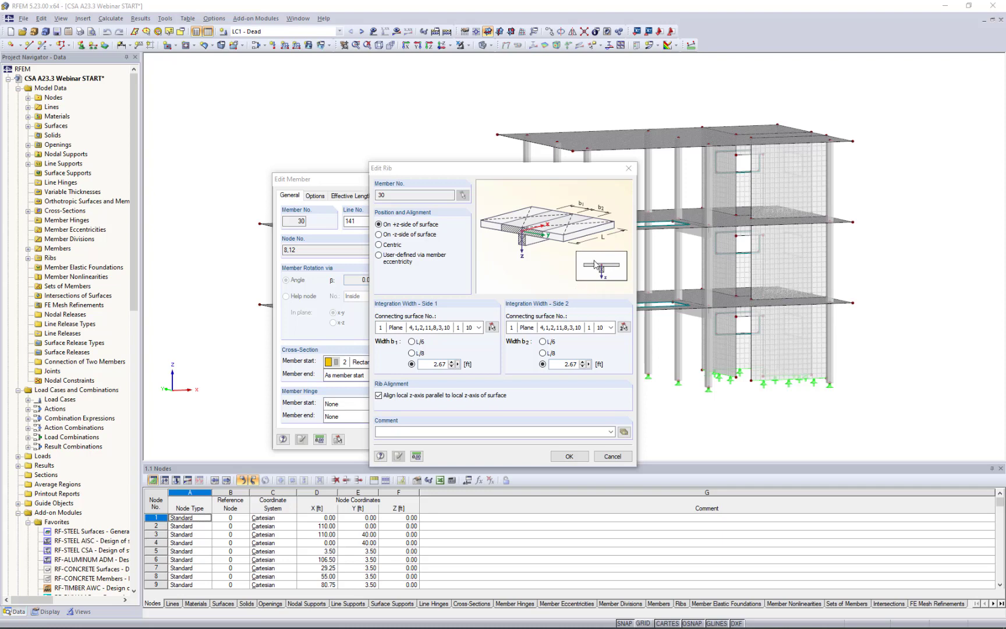
left_click(608, 457)
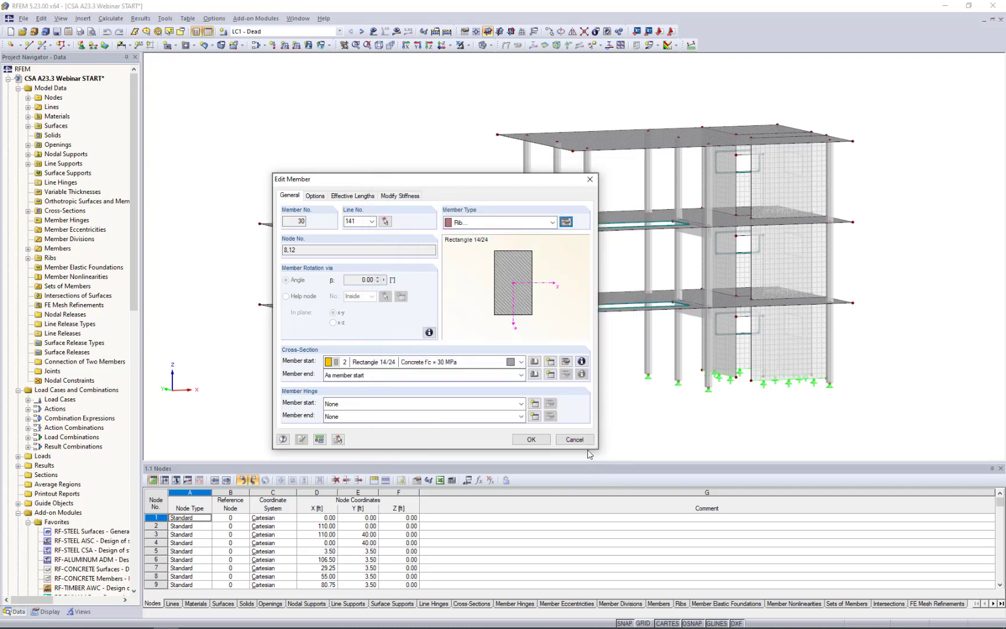
left_click(573, 439)
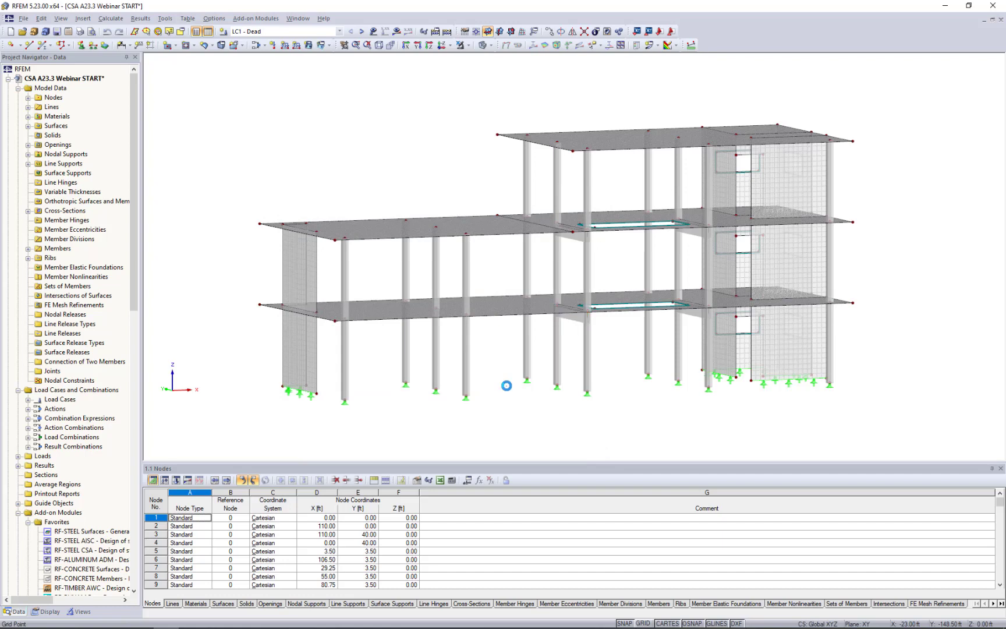
- Color the model by surface thickness and inspect the thickness and material of the ground-floor wall at the tall end
left_click(49, 611)
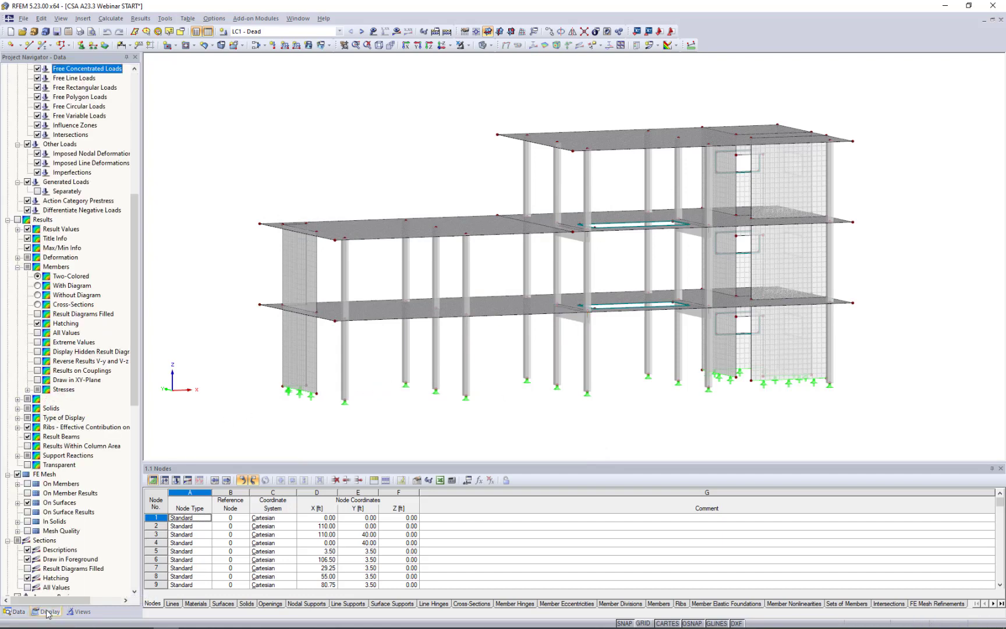
scroll(45, 402, "down", 16)
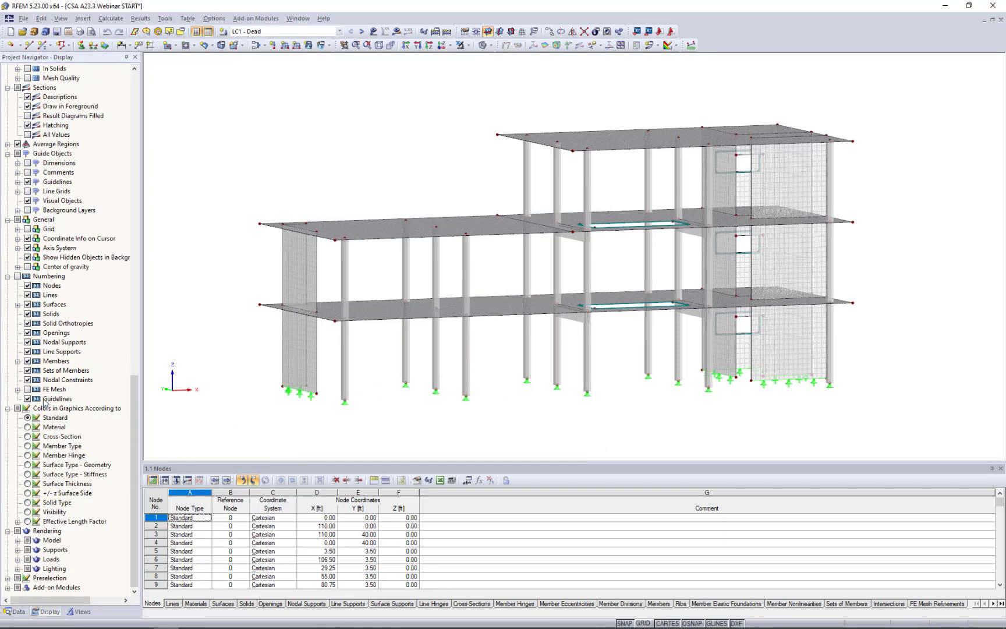
left_click(27, 484)
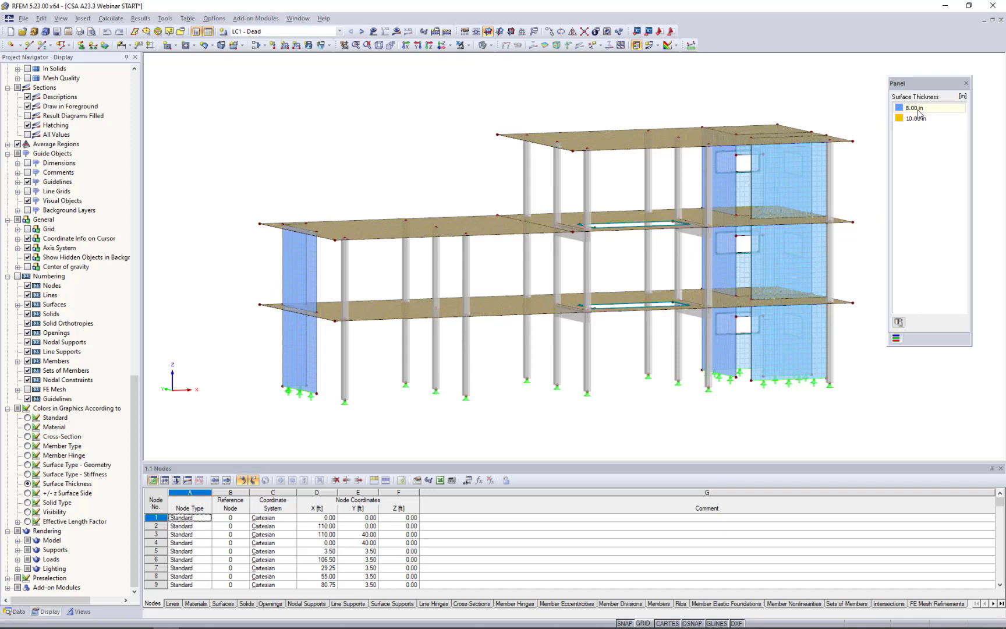
double_click(760, 356)
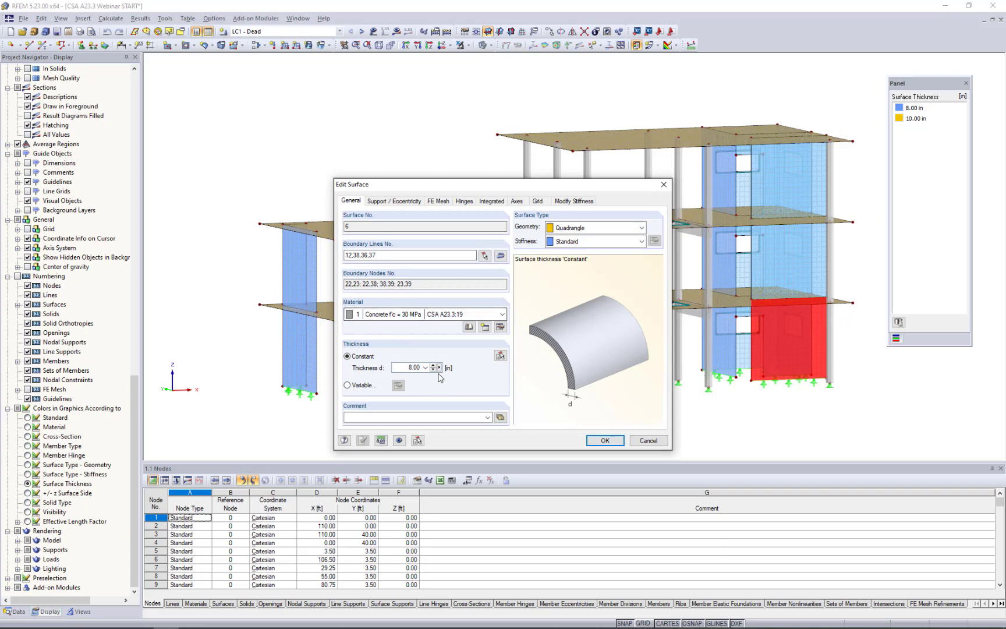
left_click(649, 443)
middle_click_drag(533, 376, 548, 409, "ctrl")
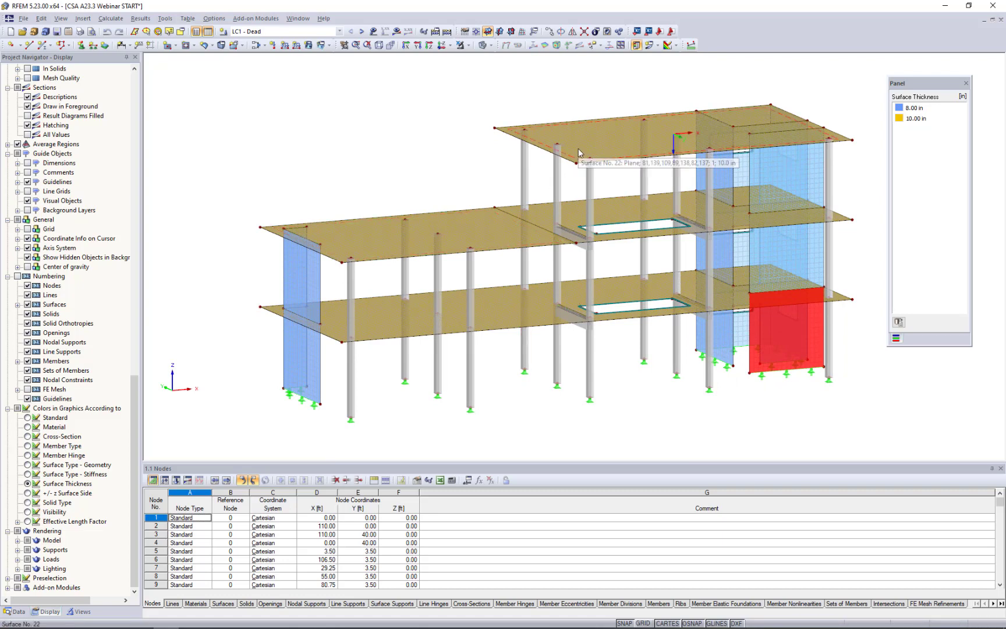
left_click(397, 180)
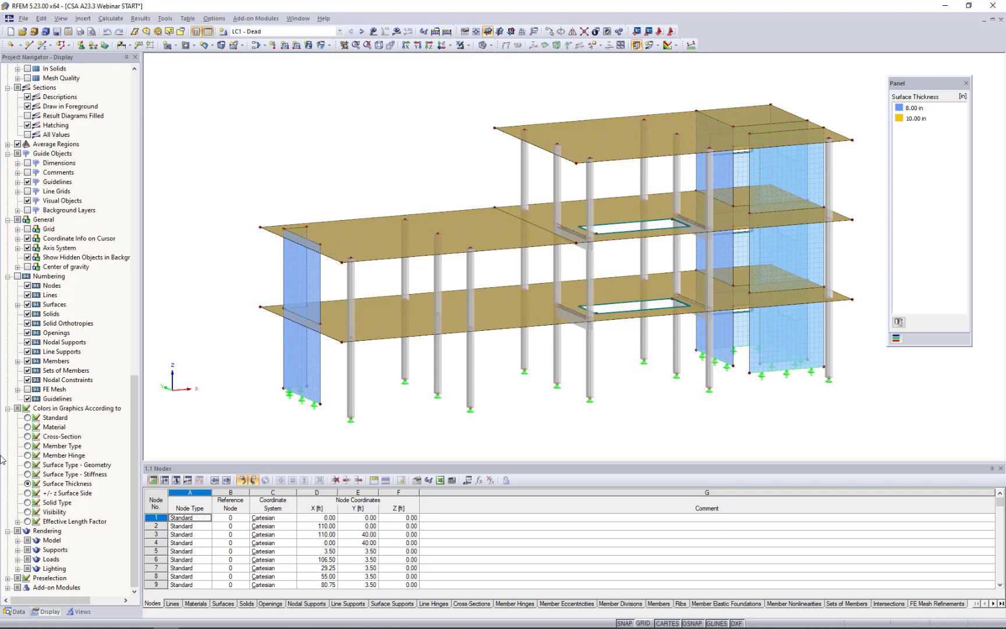
- Color the model by member type to examine the beams and ribs, and restore the standard coloring
left_click(27, 446)
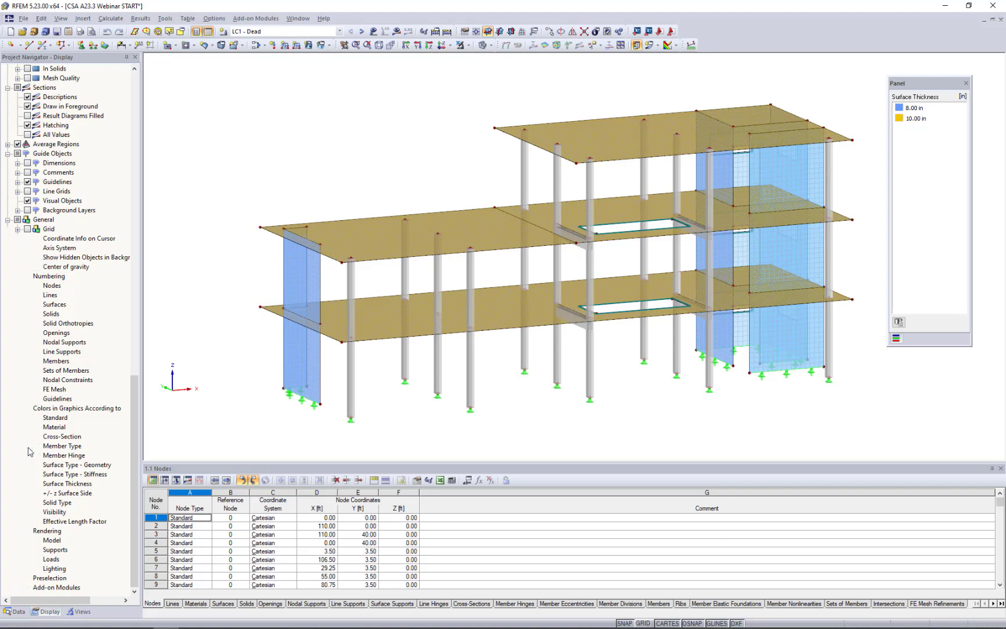
scroll(547, 379, "up", 1)
scroll(547, 378, "up", 1)
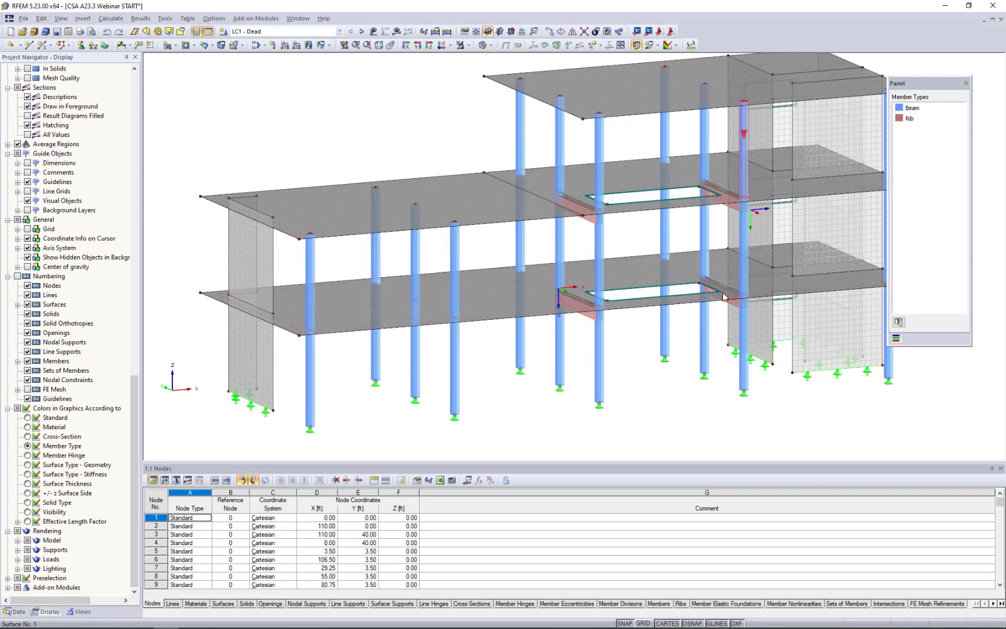
left_click(27, 417)
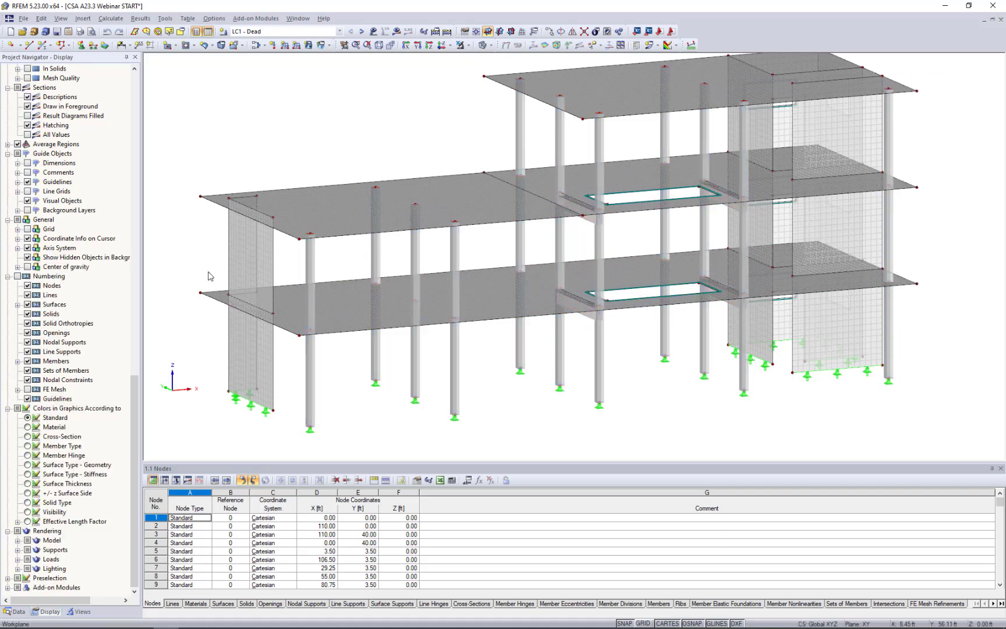
- Examine the stiffness modification of the low wing's roof slab, including the definition types and the component types for CSA A23.3-19 Table 10.14.1.2
scroll(210, 278, "down", 1)
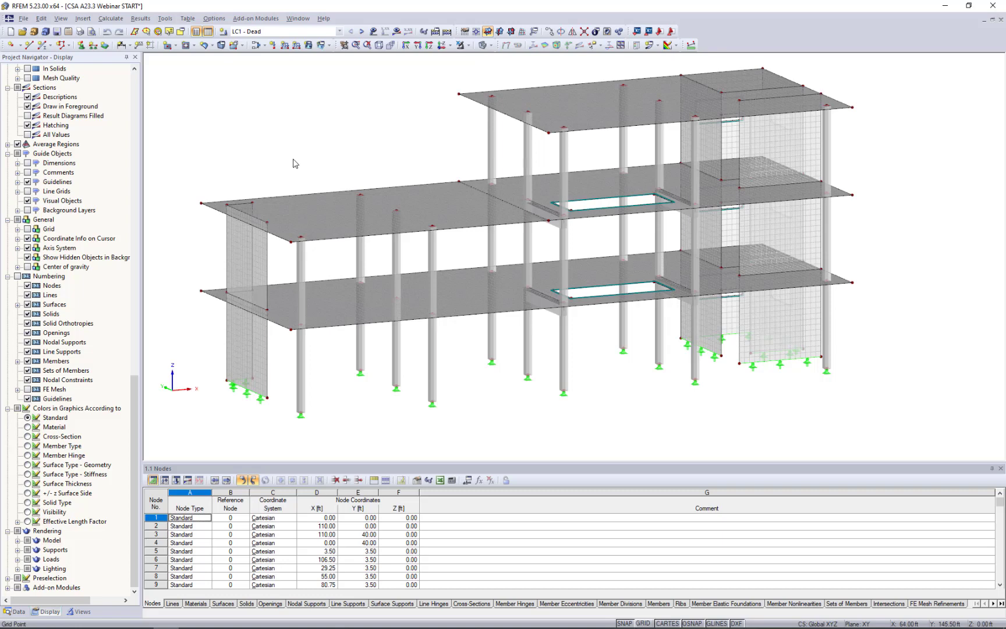
scroll(292, 156, "down", 1)
middle_click_drag(304, 151, 329, 172)
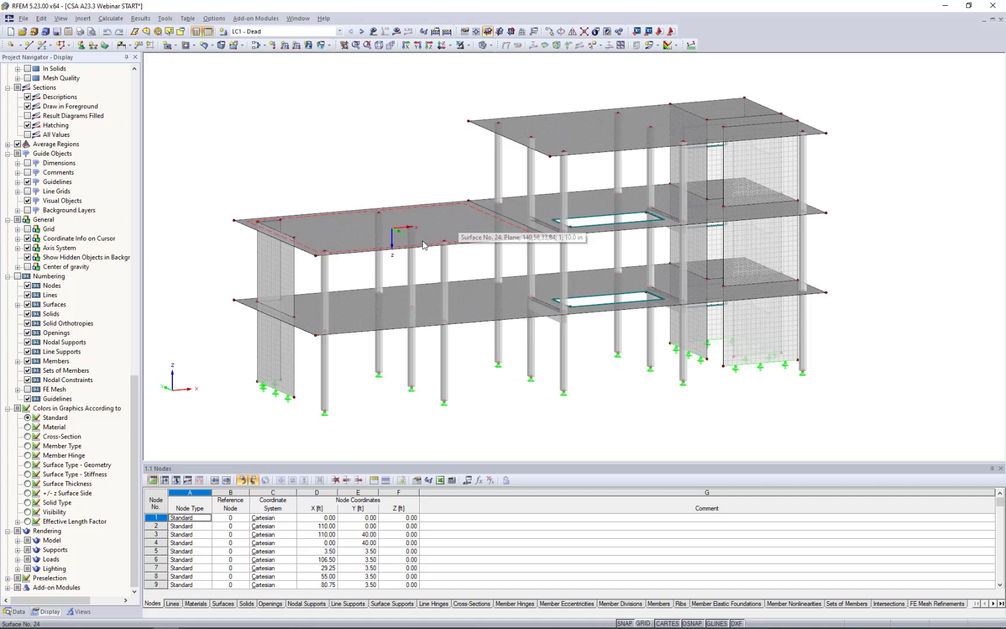
double_click(361, 240)
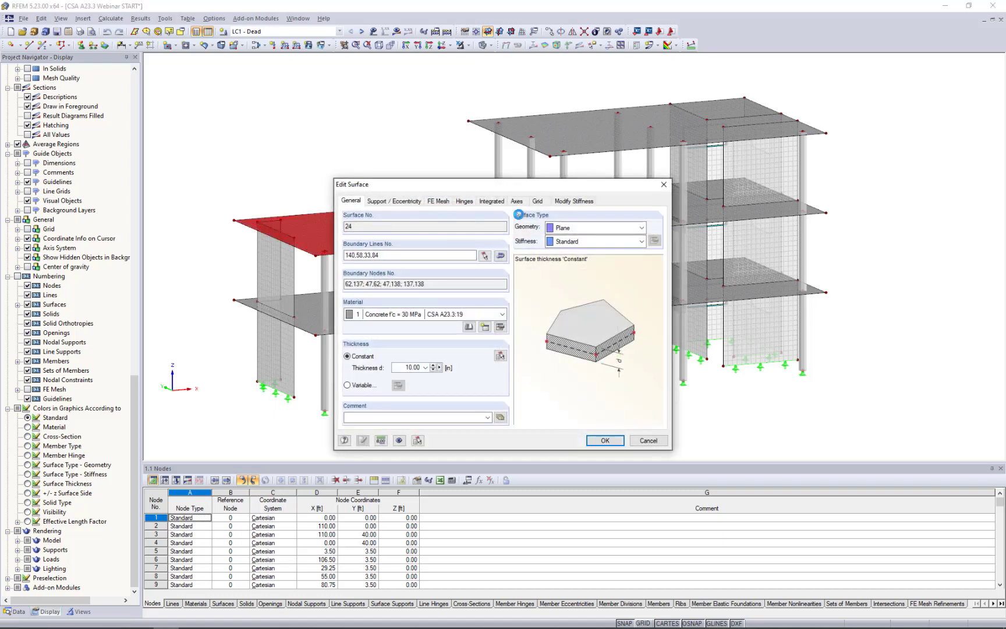
left_click(573, 202)
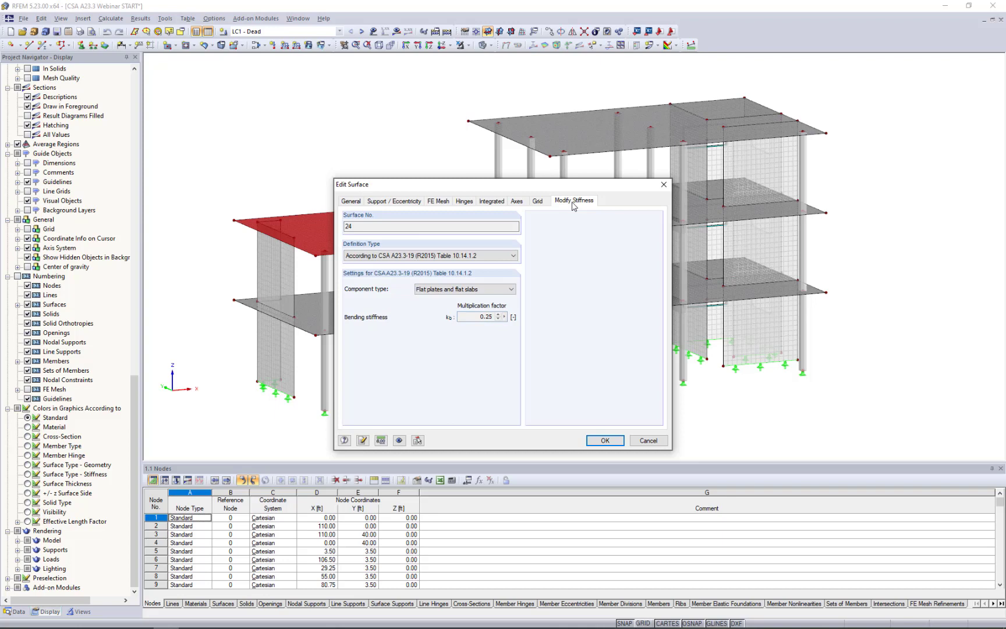
left_click(486, 256)
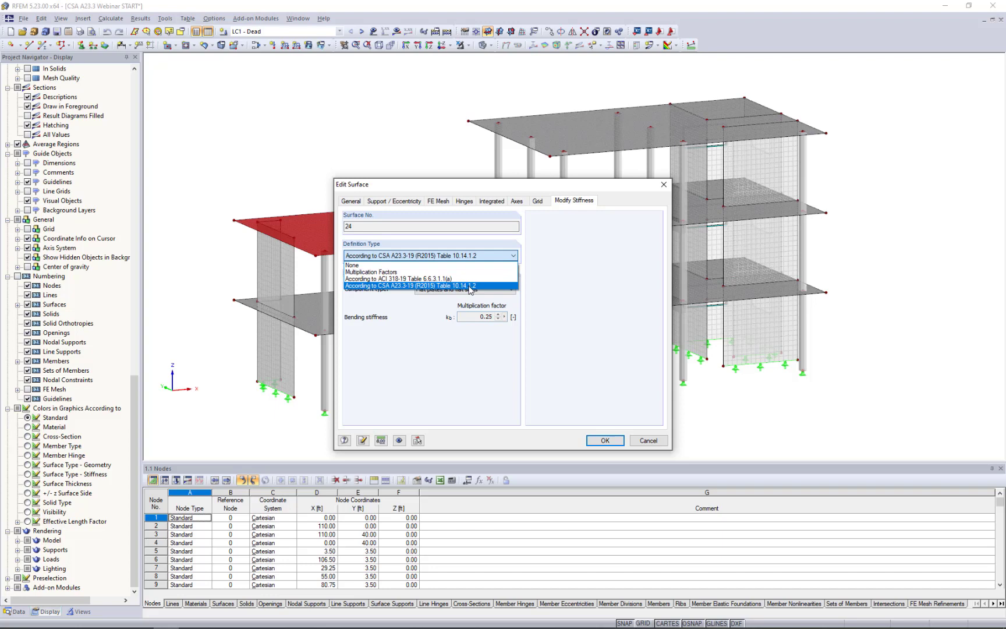
left_click(471, 286)
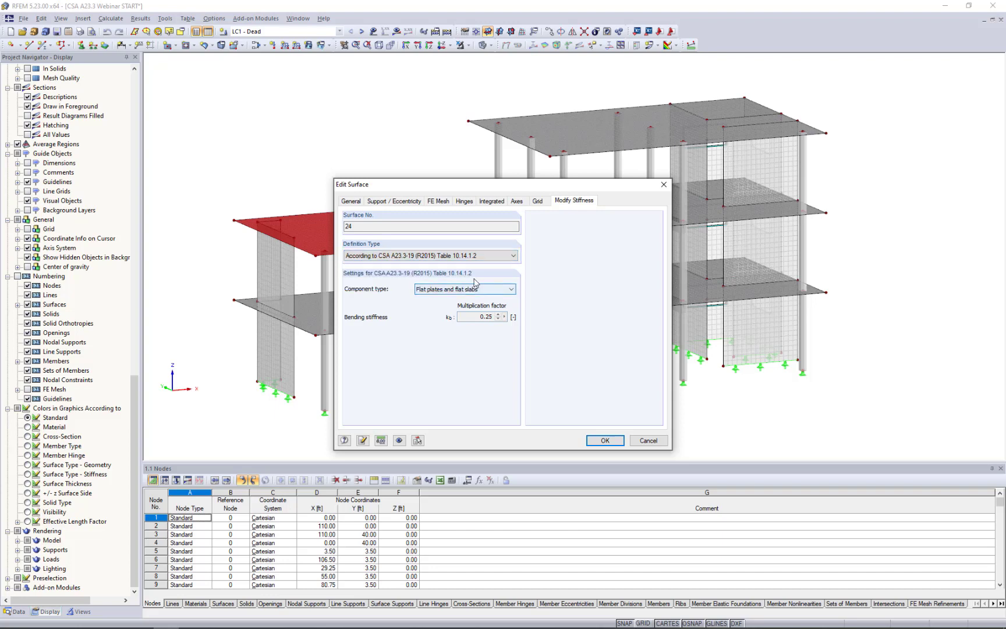
left_click(444, 292)
left_click(433, 347)
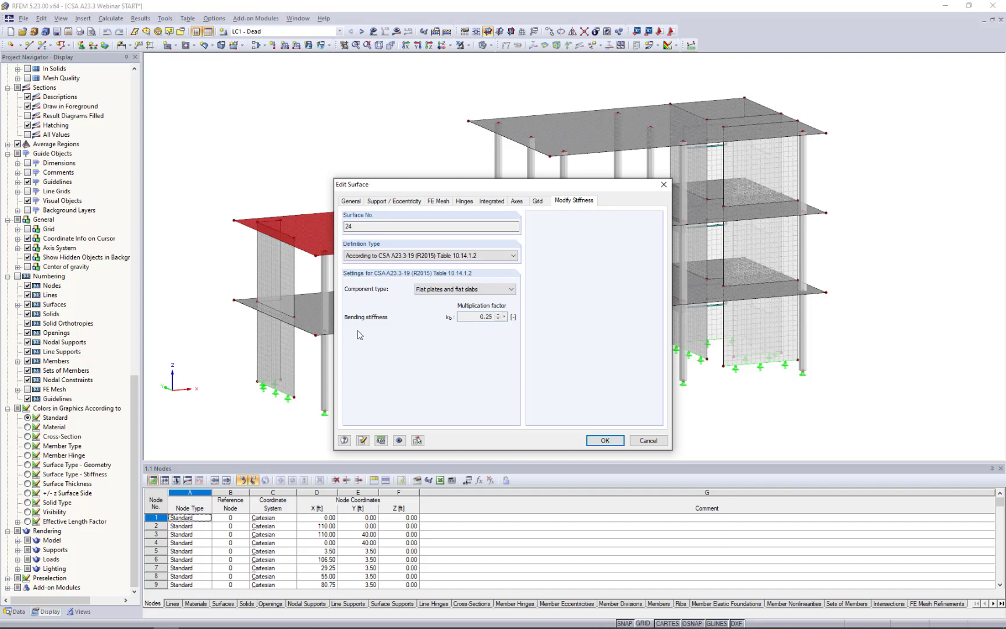
left_click(648, 440)
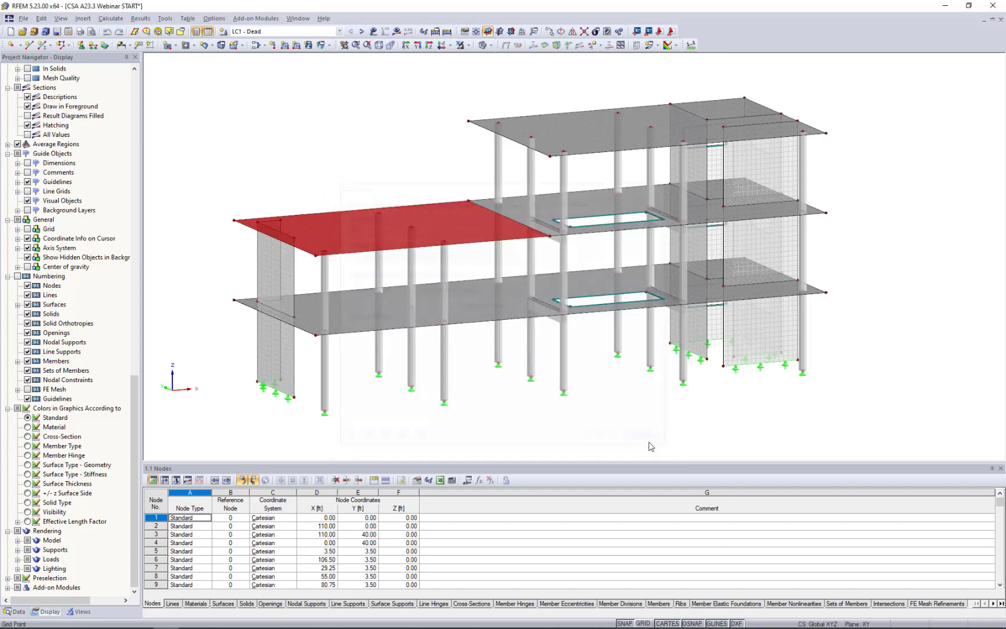
- Examine the stiffness modification of the ground-floor wall at the tall end, including the available component types, and leave it unmodified
left_click(729, 354)
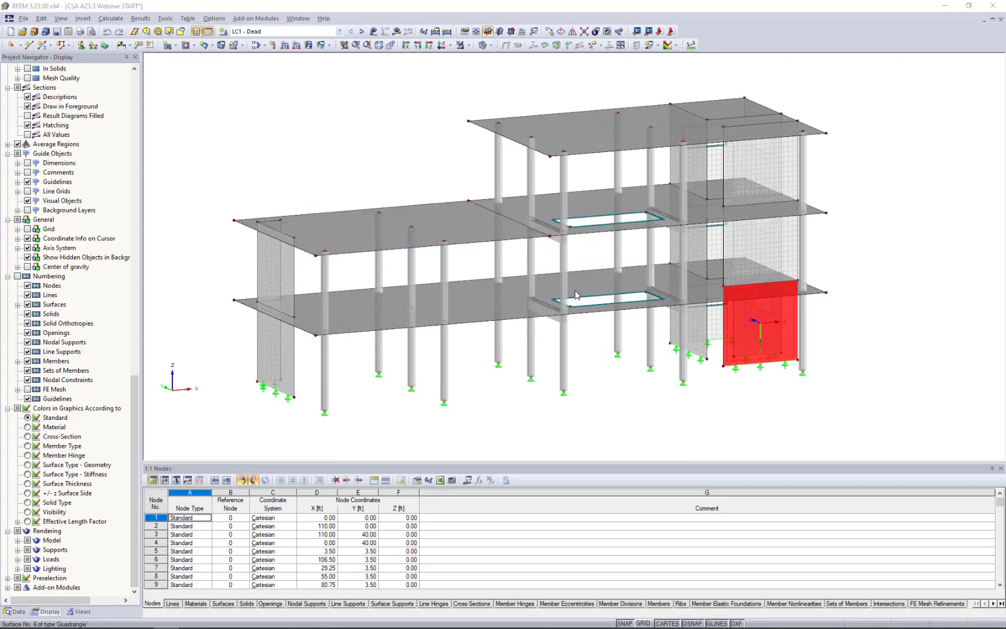
double_click(575, 294)
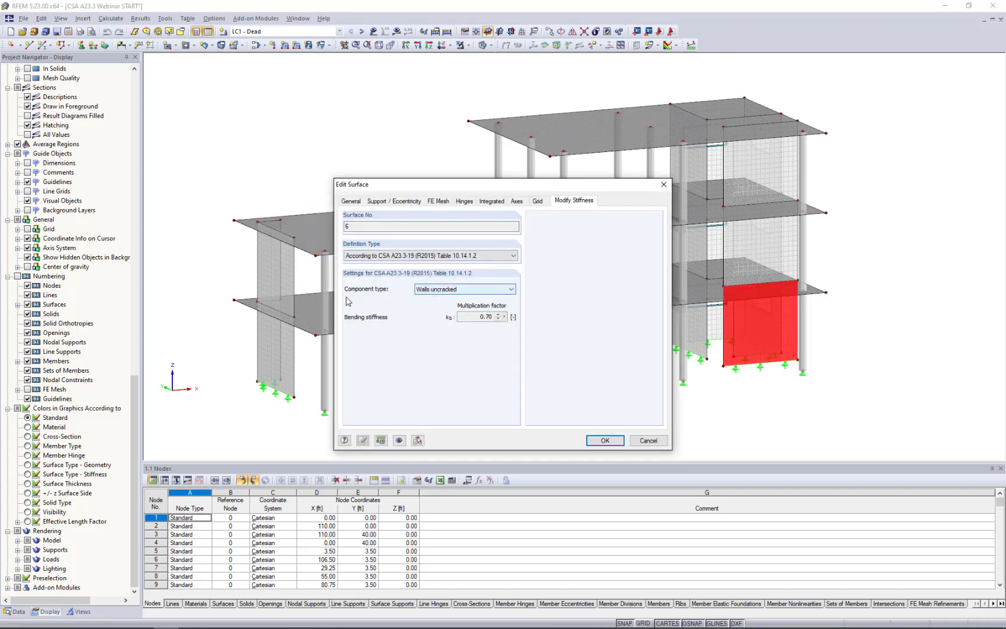
left_click(427, 293)
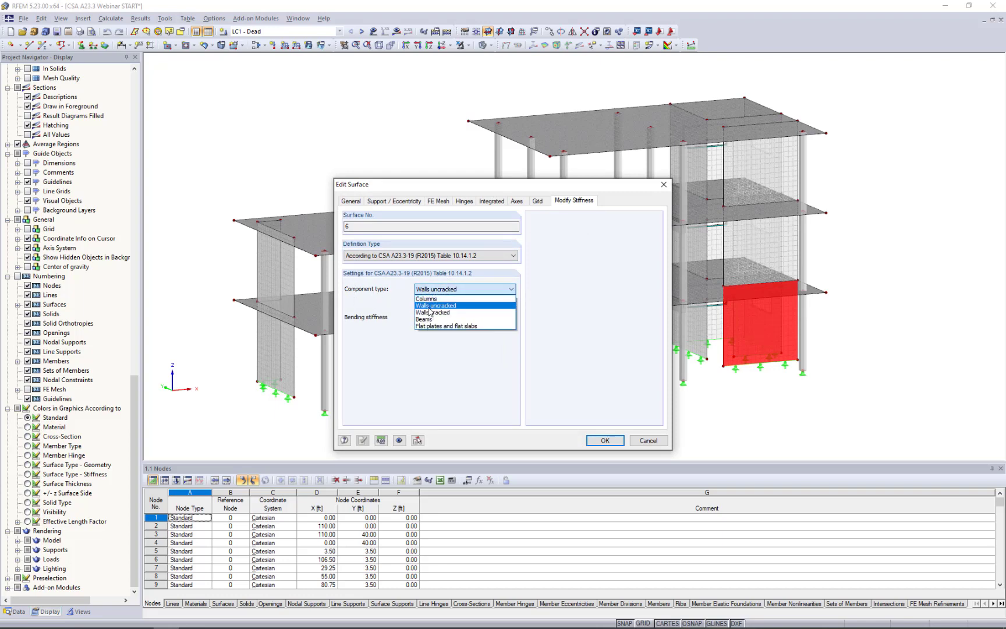
left_click(429, 306)
left_click(652, 441)
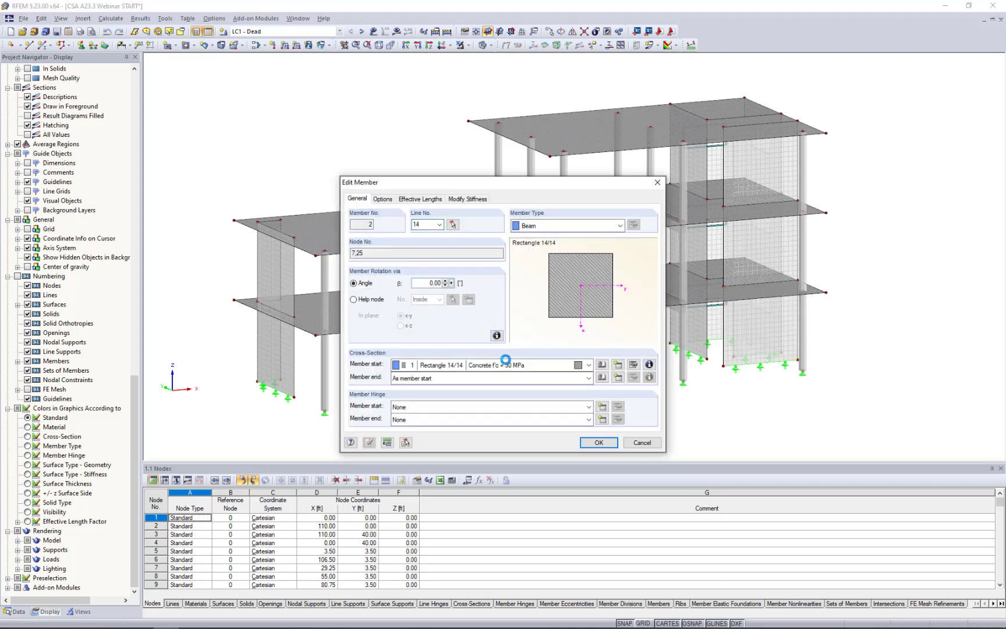
- Examine the stiffness modification of the 14/14 ground-floor column, including its component types and flexural and axial stiffness factors
left_click(473, 199)
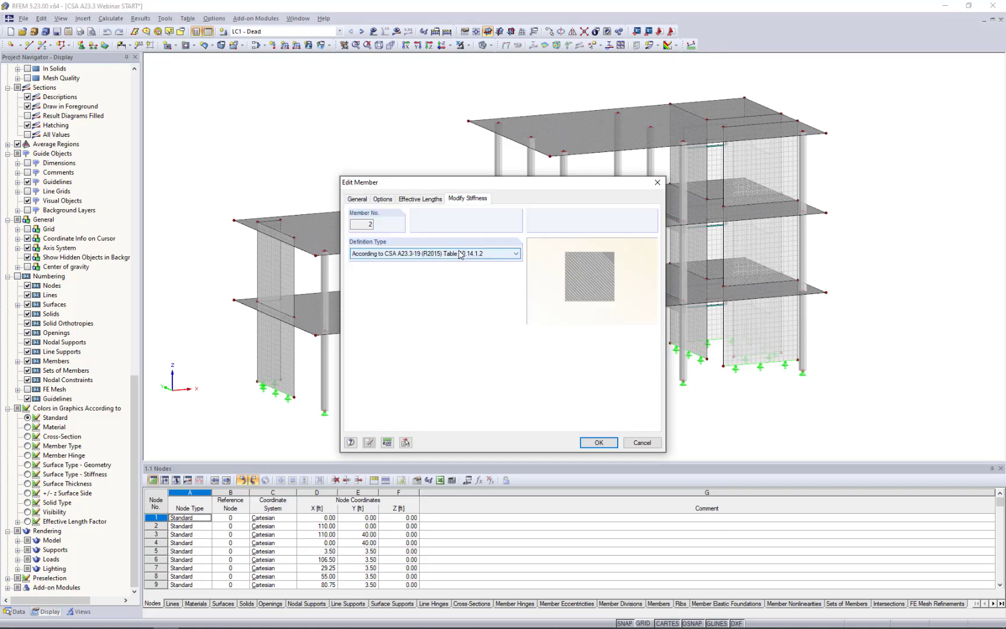
left_click(441, 285)
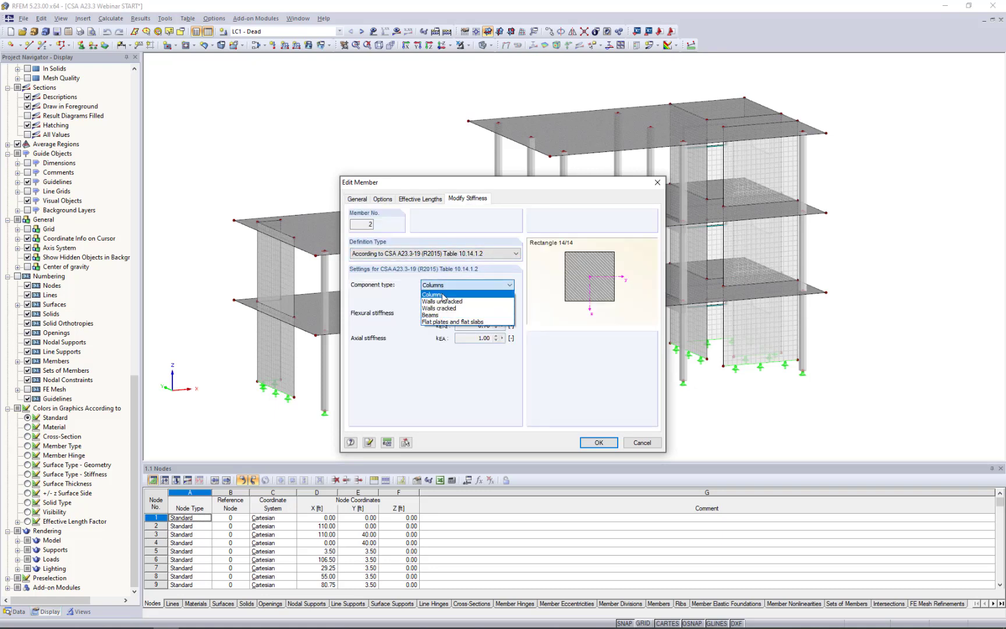
left_click(398, 298)
left_click(452, 285)
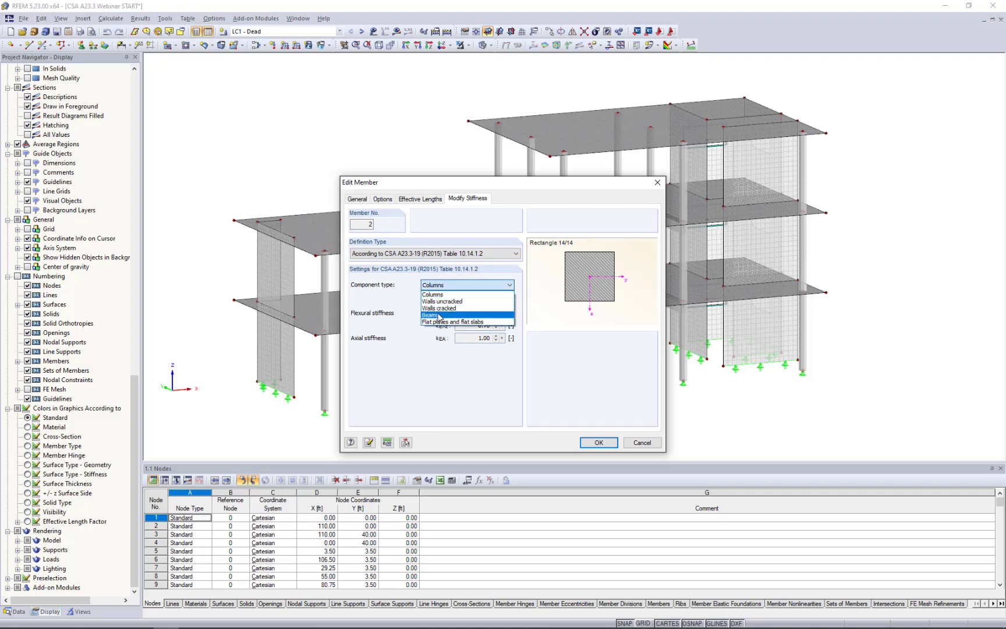
left_click(398, 301)
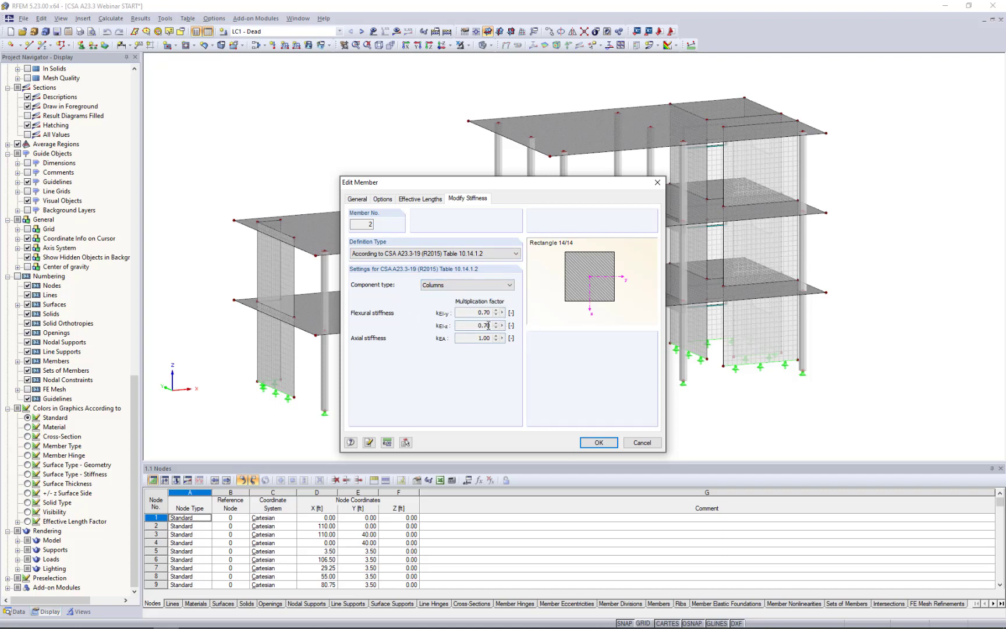
left_click(637, 443)
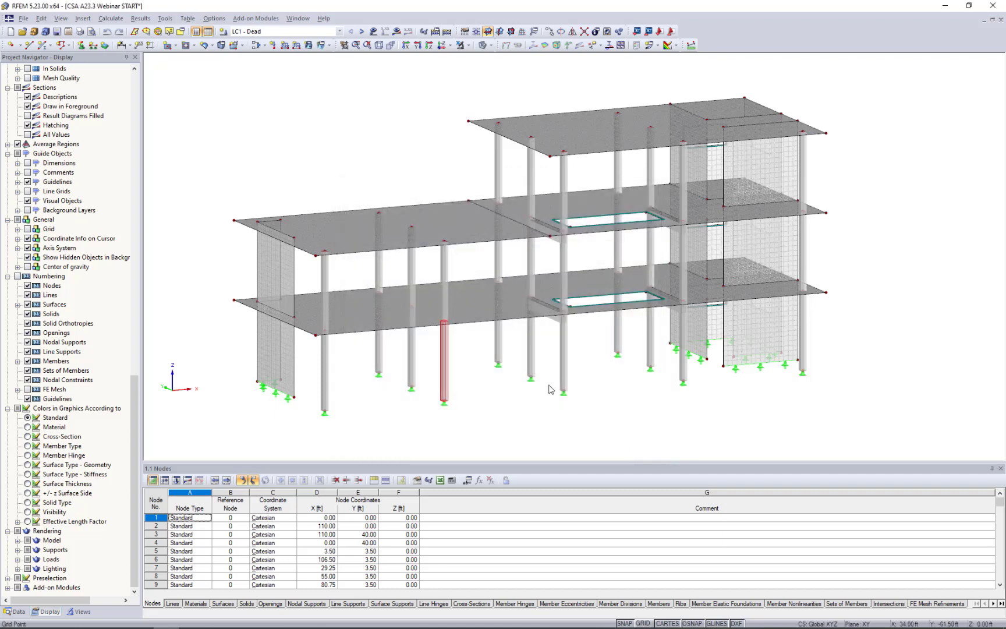
left_click(490, 387)
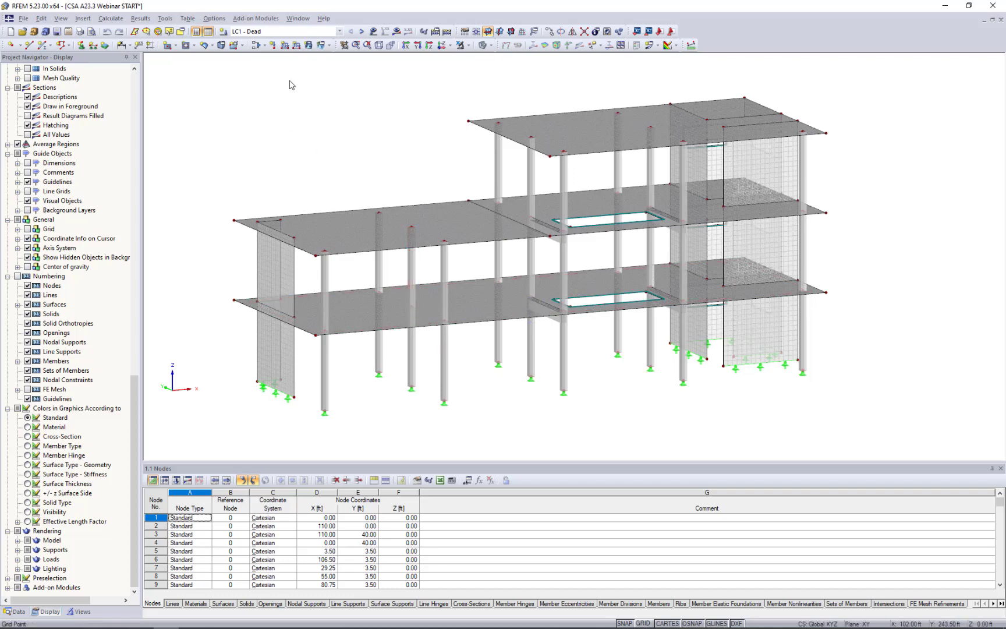
- Review the list of load cases and combinations, and display the LC1 Dead loads on the model to examine the slab surface loads
left_click(265, 33)
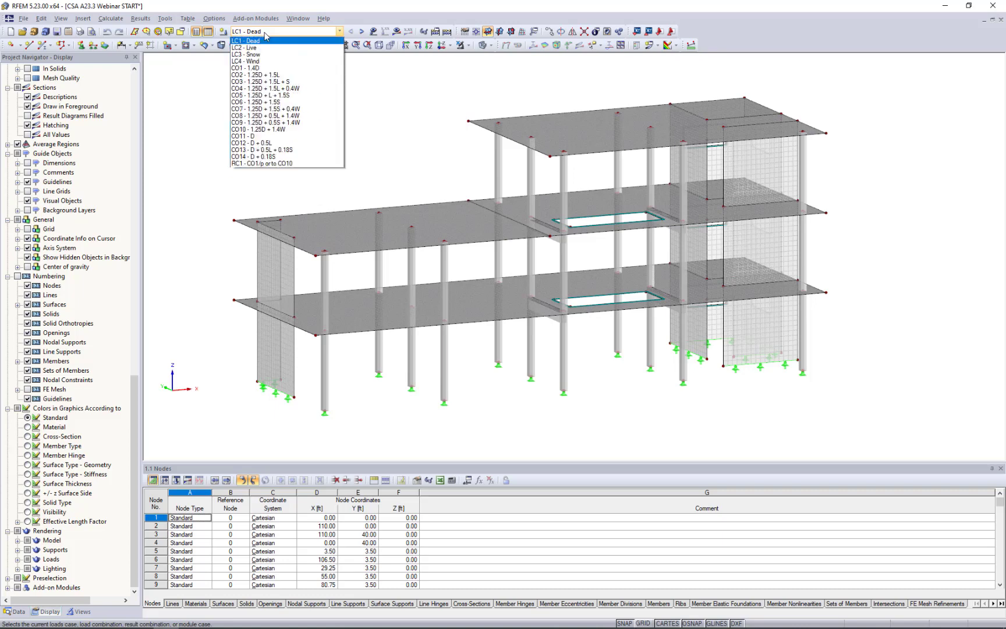
left_click(384, 95)
left_click(373, 31)
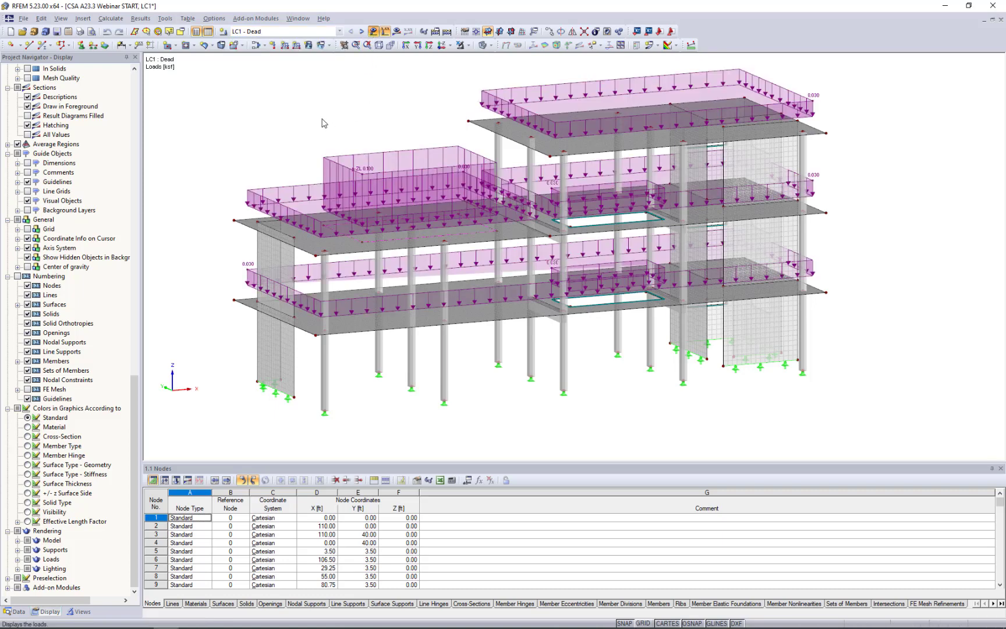
middle_click_drag(324, 123, 321, 166, "ctrl")
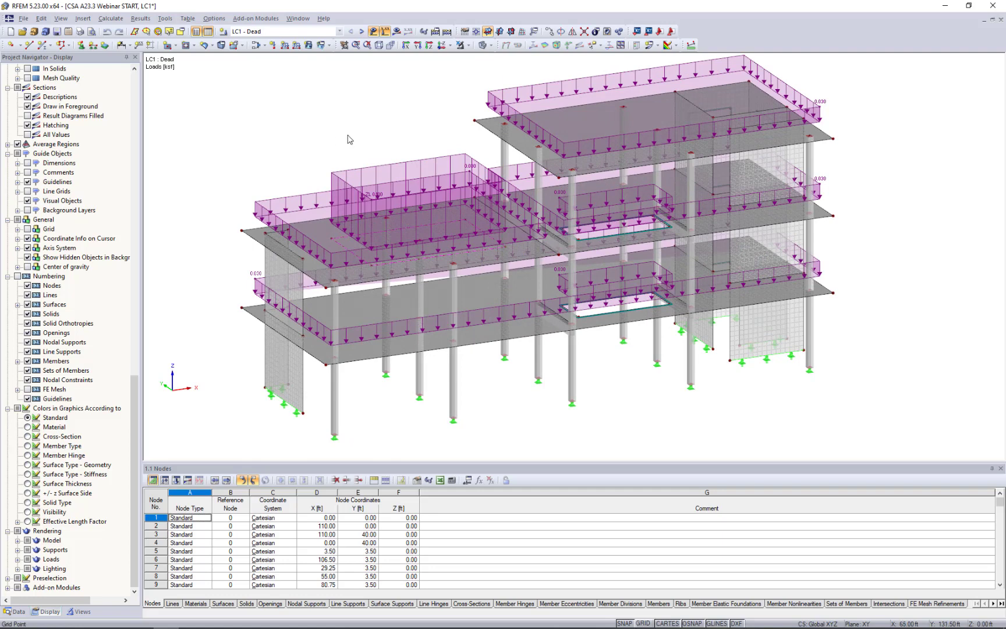
middle_click_drag(430, 131, 414, 153)
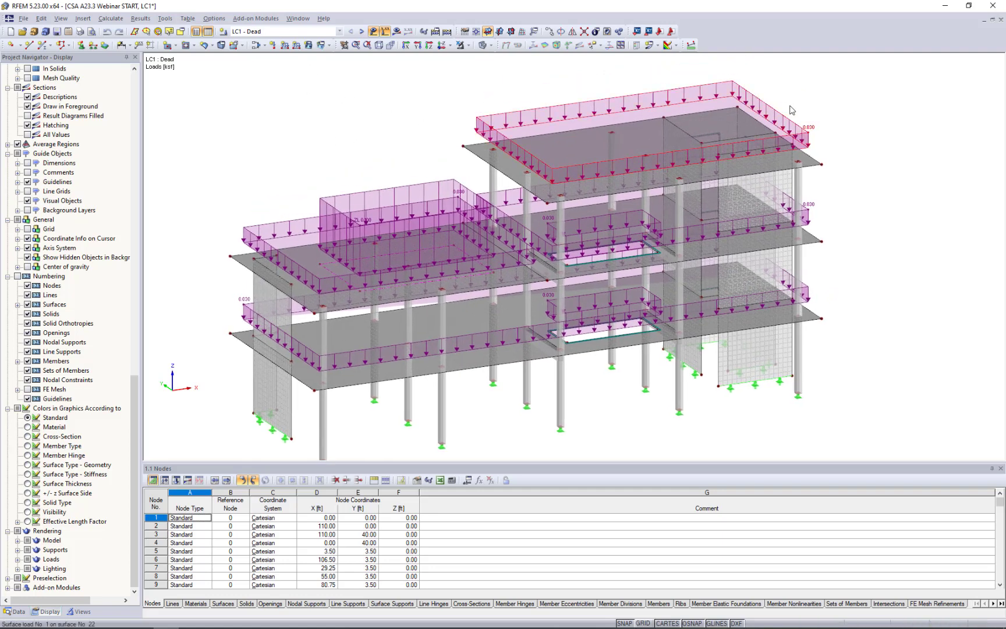
mouse_move(804, 127)
middle_click_drag(314, 158, 339, 190, "ctrl")
scroll(329, 215, "down", 1)
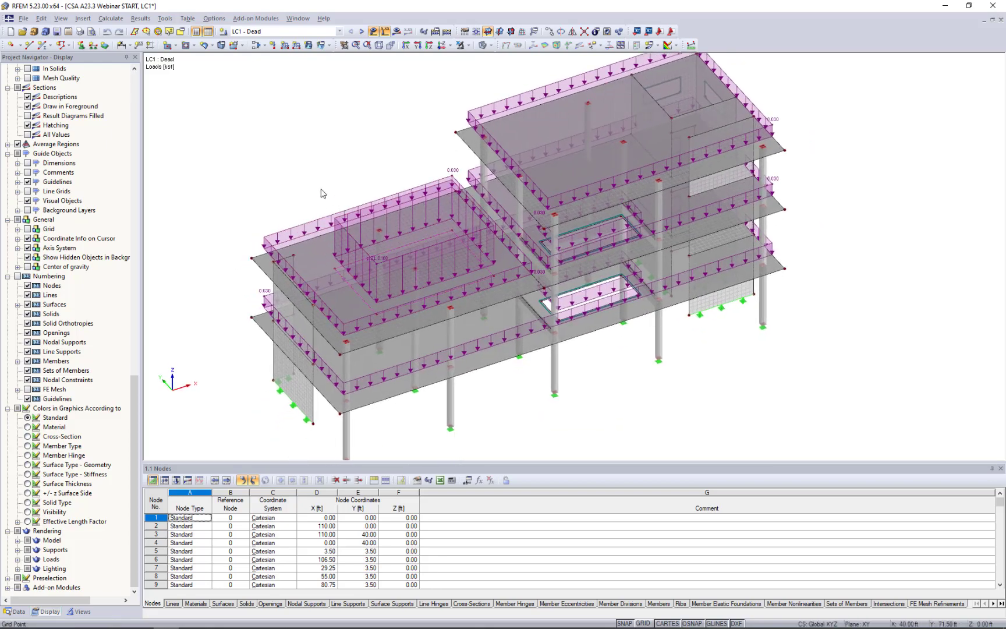
scroll(319, 189, "up", 3)
scroll(319, 193, "up", 1)
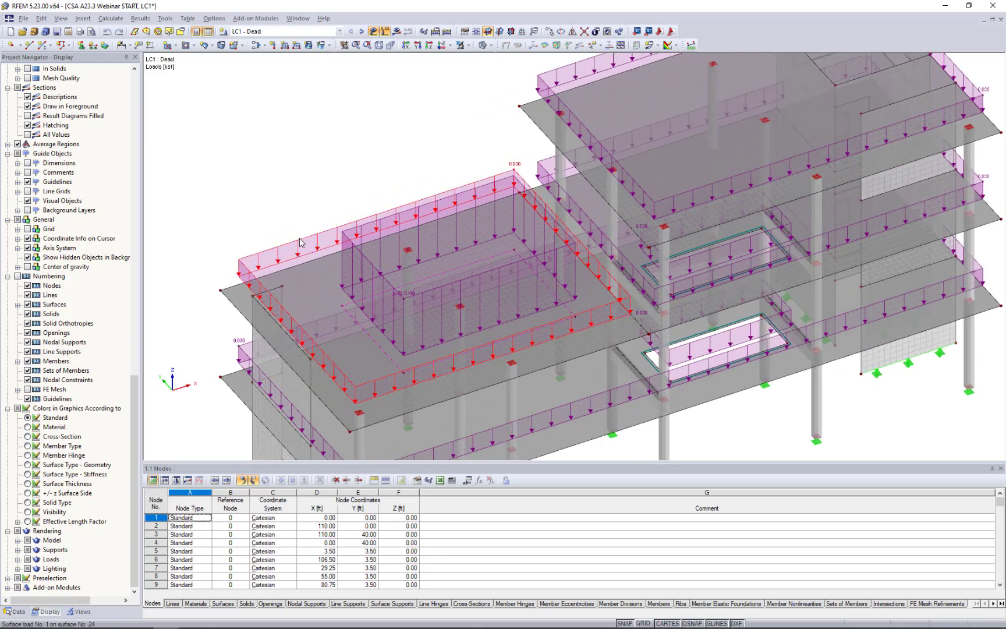
- Inspect the free rectangular load on the low wing's roof slab, including its magnitude, direction and position coordinates
double_click(367, 257)
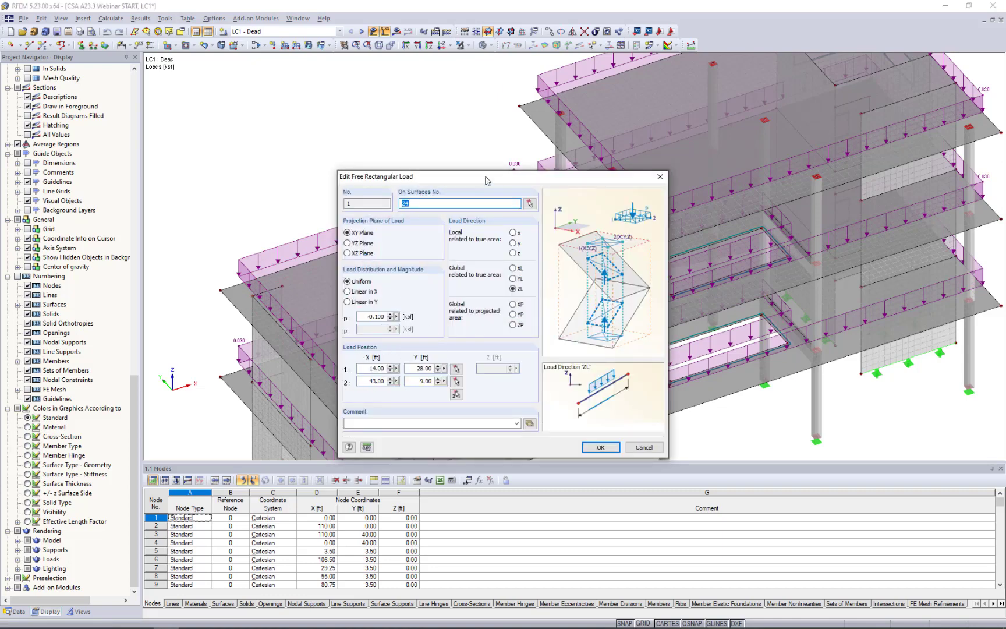
left_click_drag(487, 176, 708, 119)
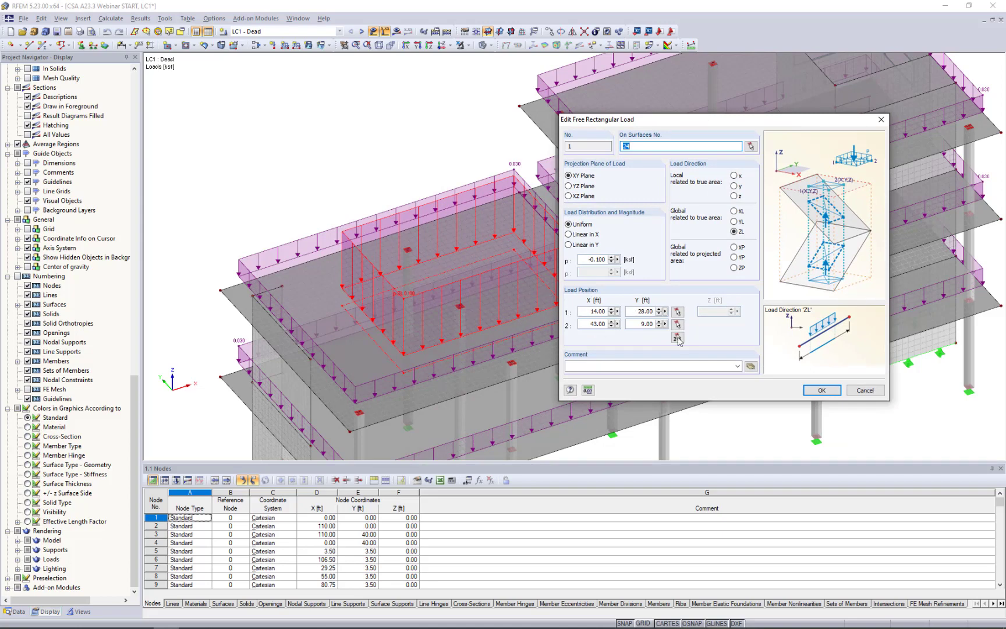
left_click(865, 390)
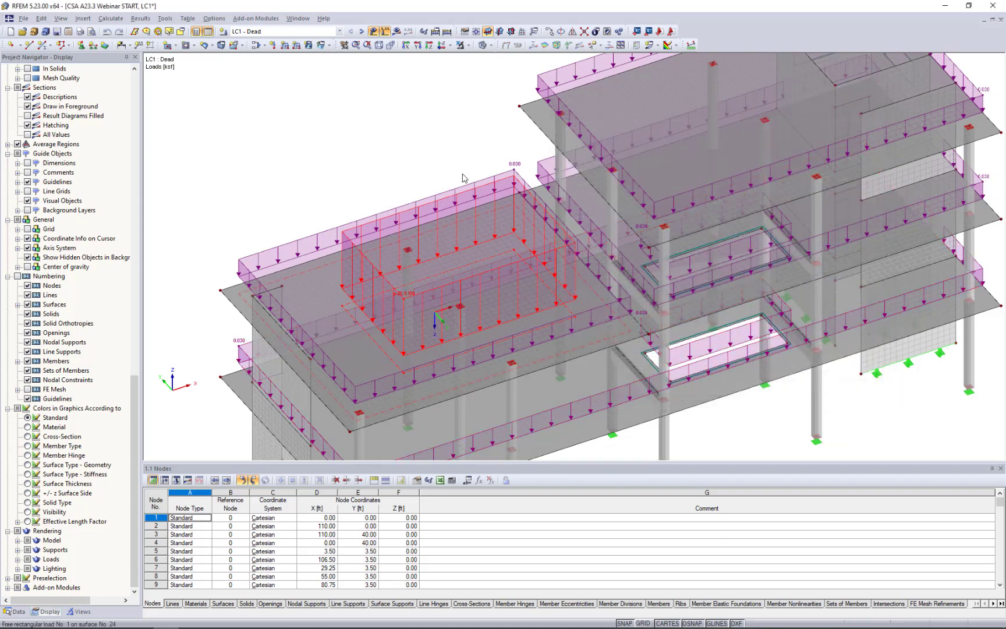
middle_click_drag(458, 212, 437, 122, "ctrl")
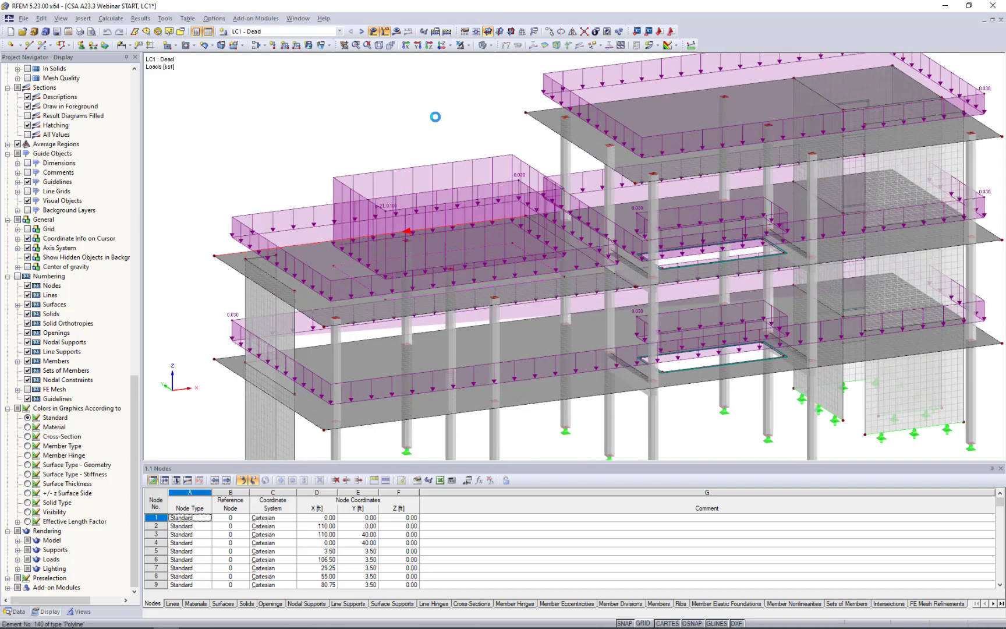
scroll(437, 120, "down", 1)
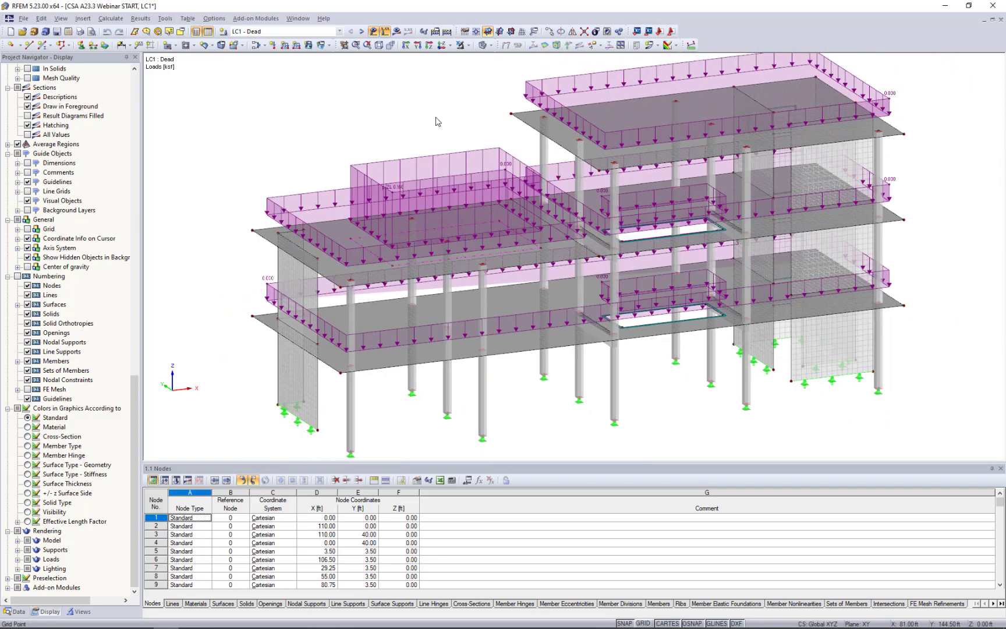
- Step through the LC2 Live, LC3 Snow and LC4 Wind load cases to examine their loads on the model
left_click(362, 32)
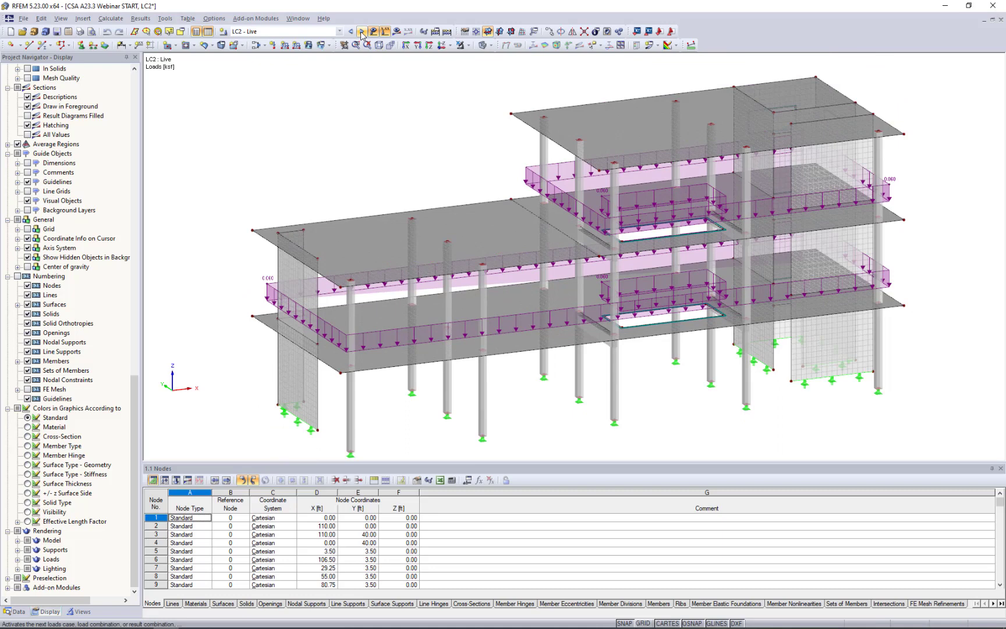
middle_click_drag(457, 178, 411, 172)
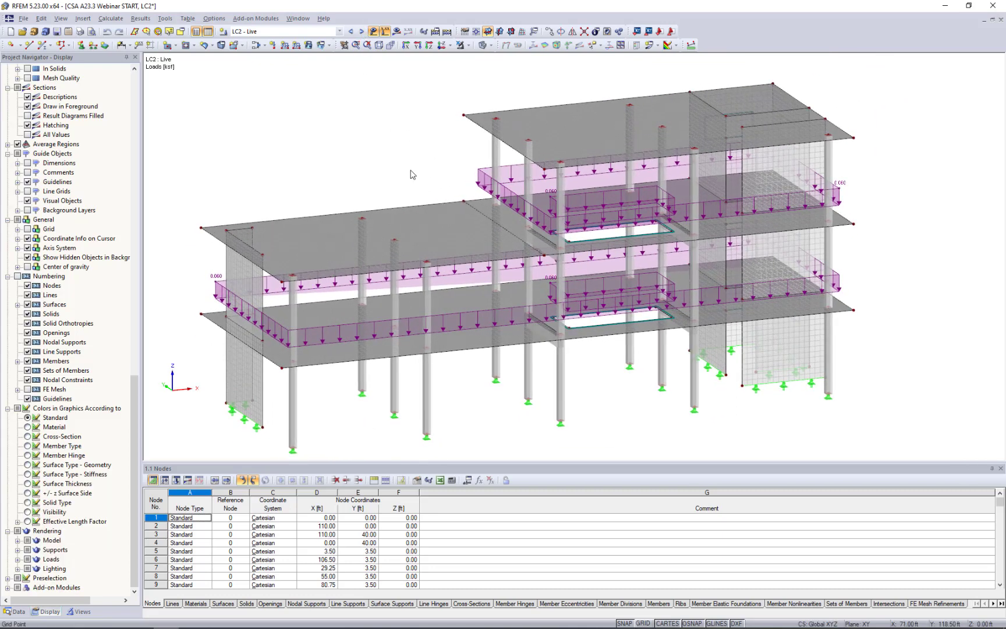
left_click(362, 32)
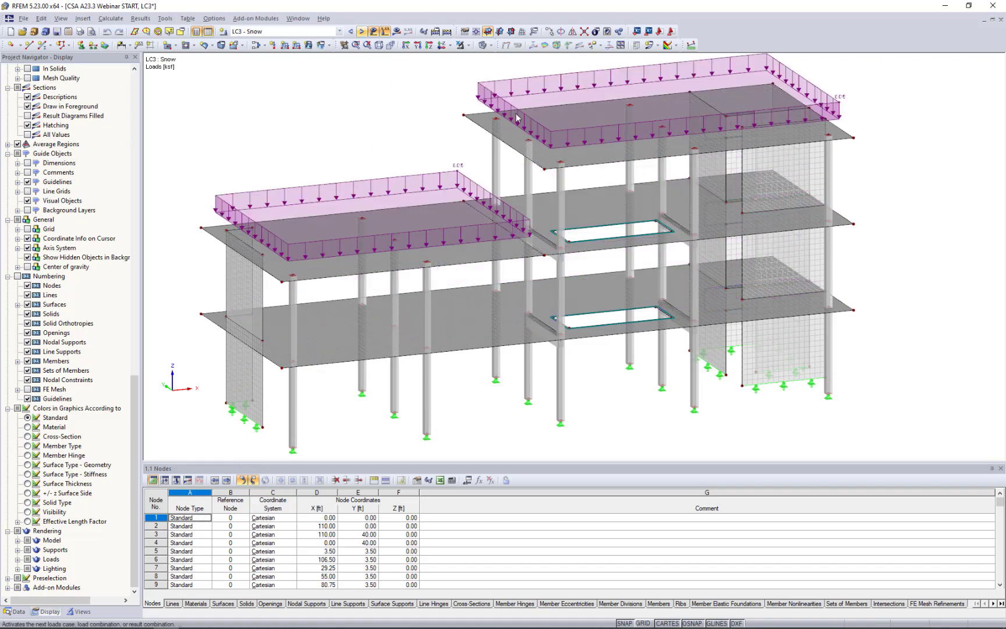
left_click(361, 32)
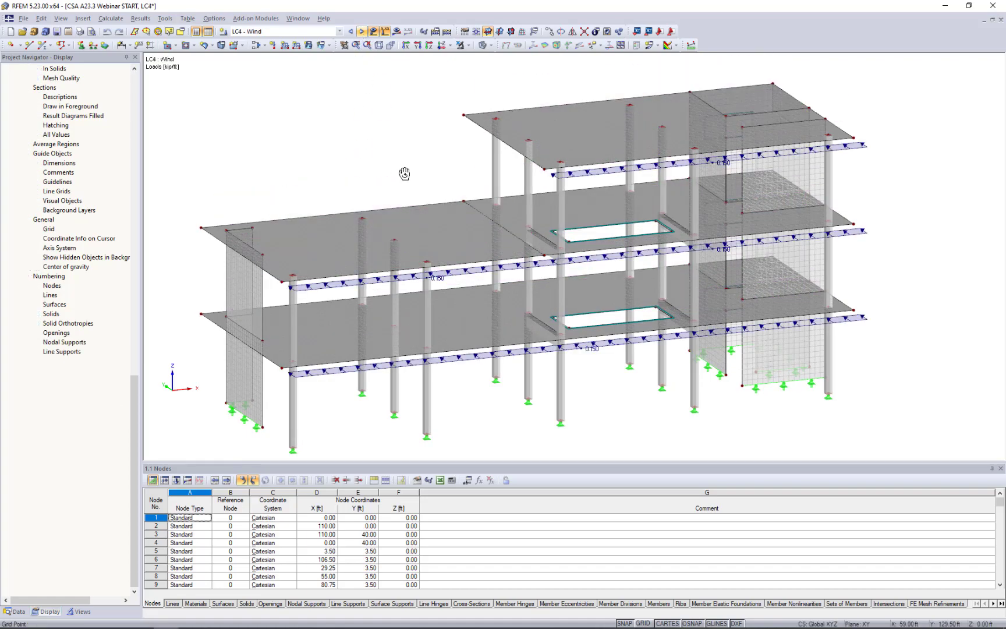
middle_click_drag(404, 173, 387, 143, "ctrl")
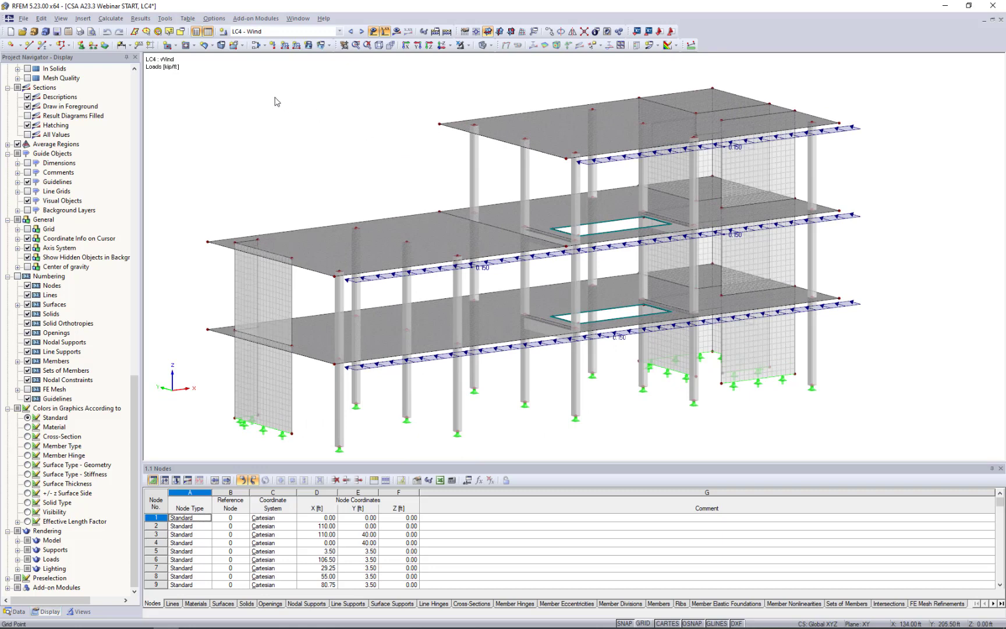
- Review the existing load cases, including the self-weight setting and the available NBC 2015 action categories for the dead load
left_click(256, 45)
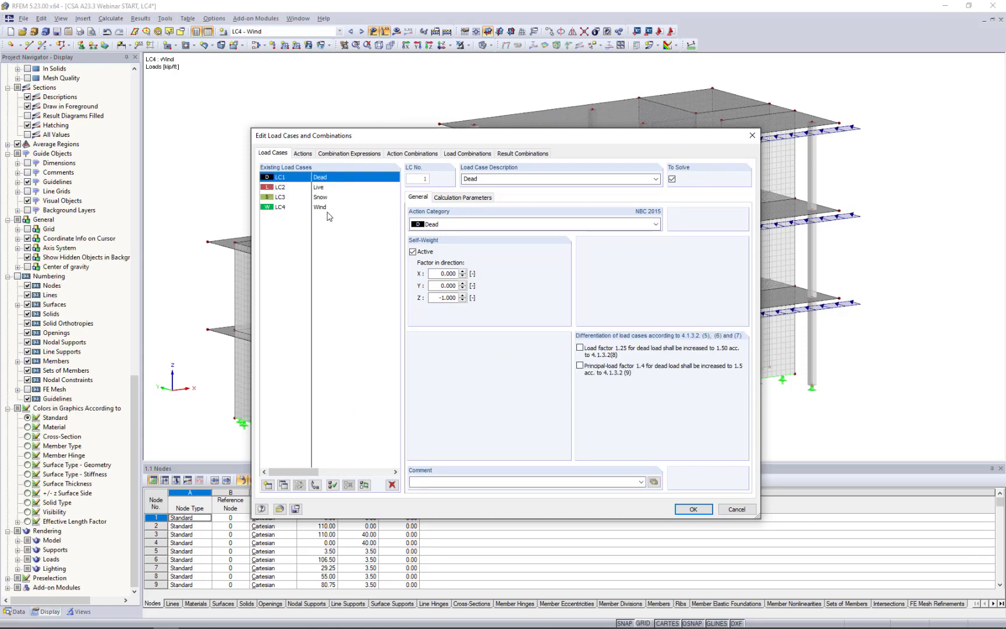
left_click(439, 225)
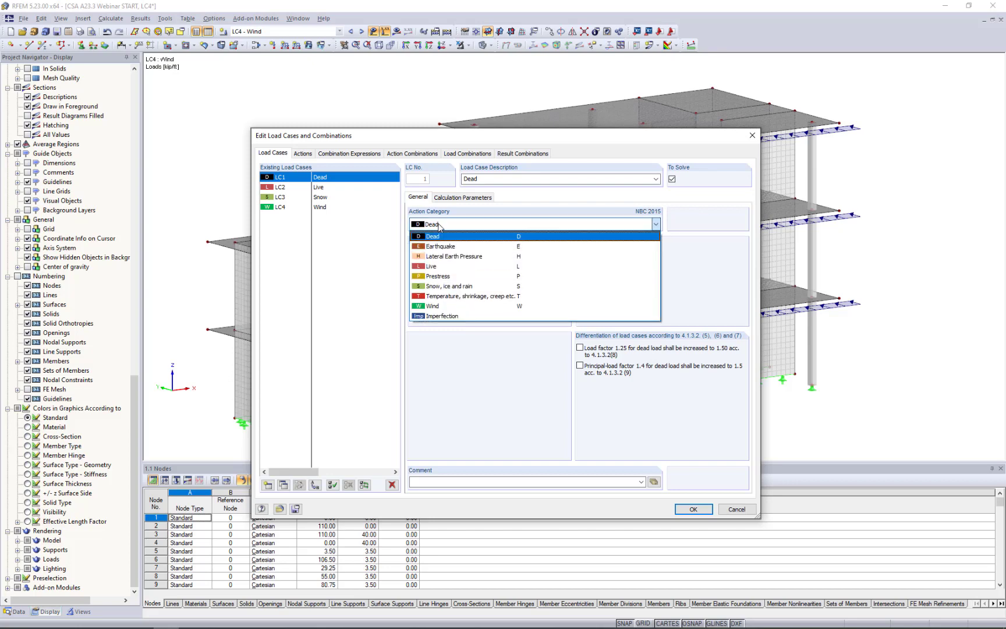
left_click(335, 259)
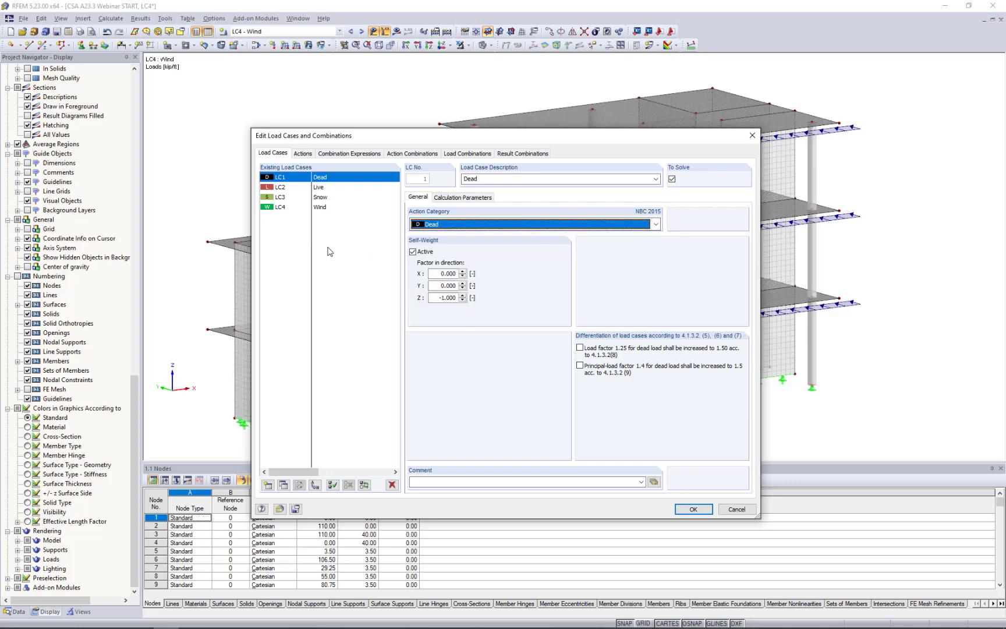
- Review the combination expressions and the NBC 2015 load factor equations for the Limit State of Strength design situation
left_click(342, 154)
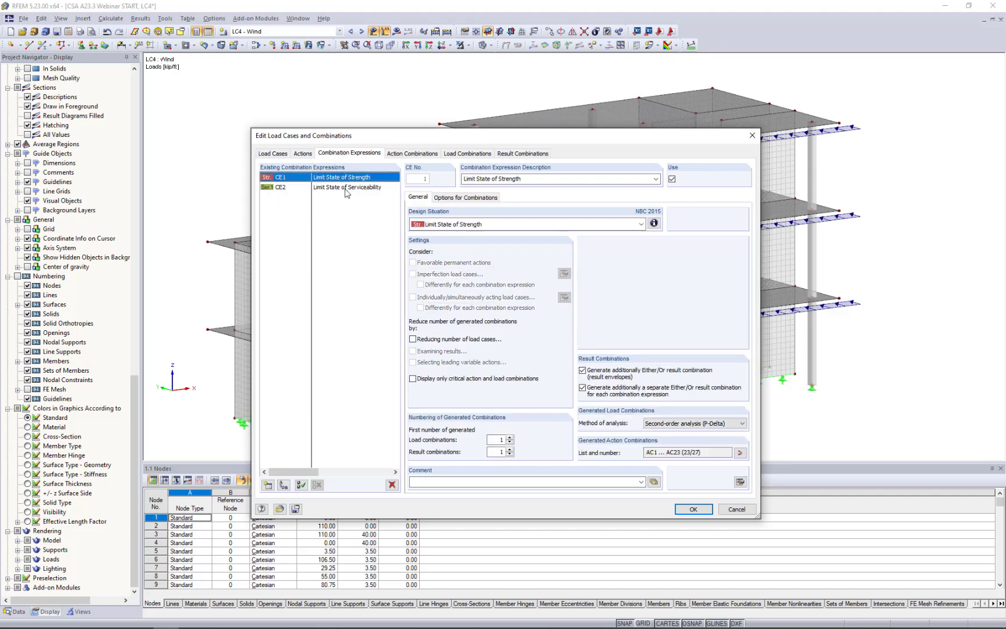
left_click(653, 224)
left_click_drag(543, 180, 545, 241)
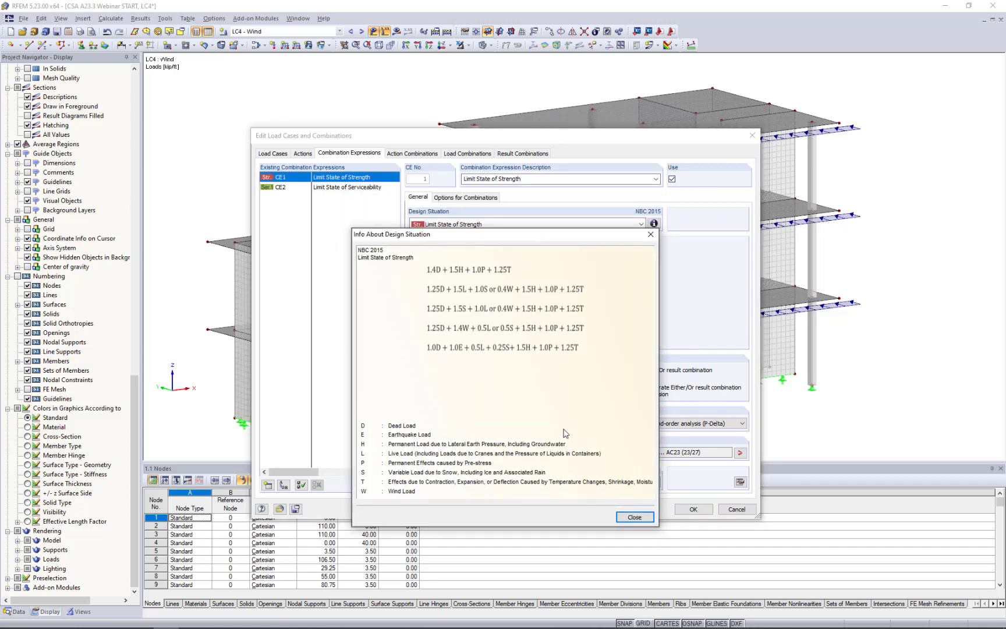
left_click(632, 516)
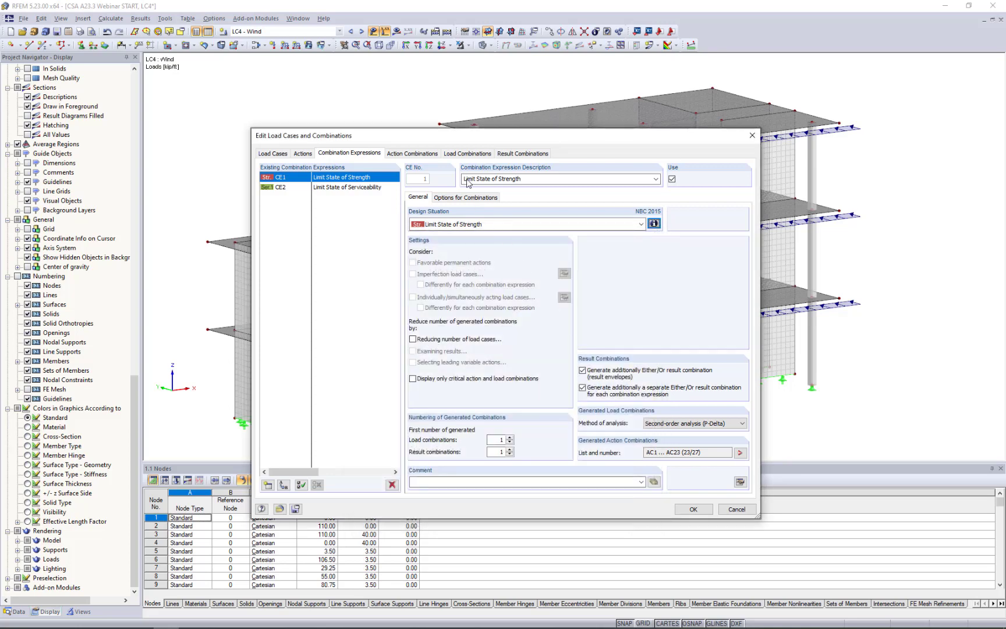
- Review the generated load combinations with the calculation parameters of CO1, and the loading contained in result combination RC1
left_click(465, 153)
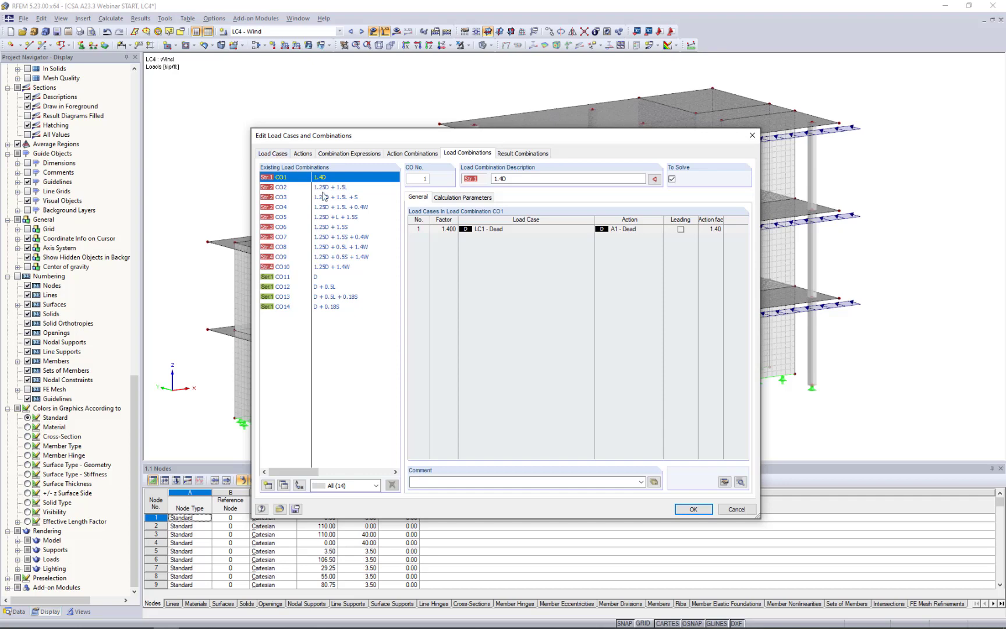
left_click(452, 200)
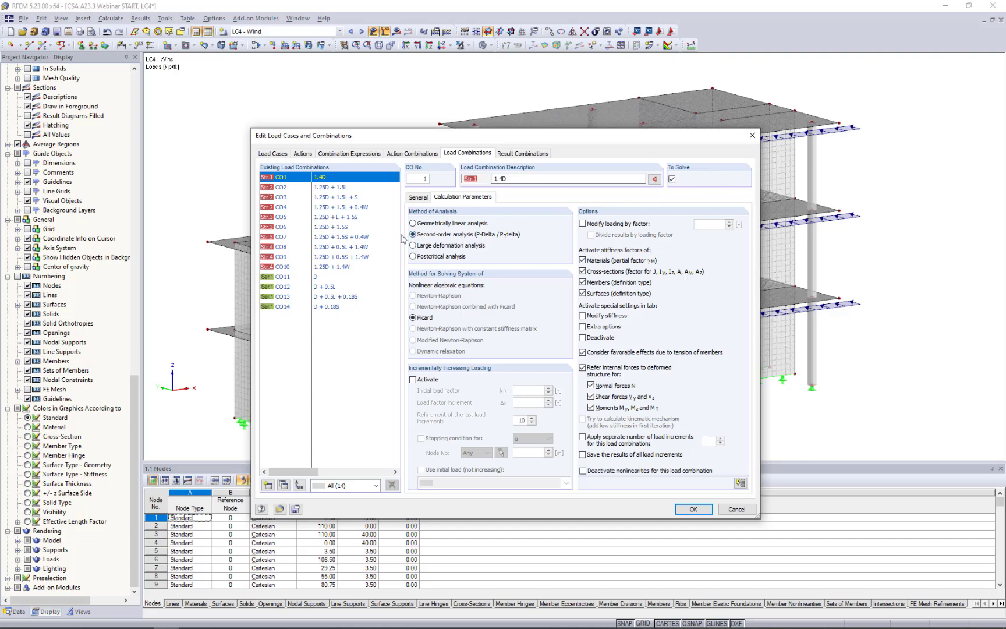
left_click(520, 154)
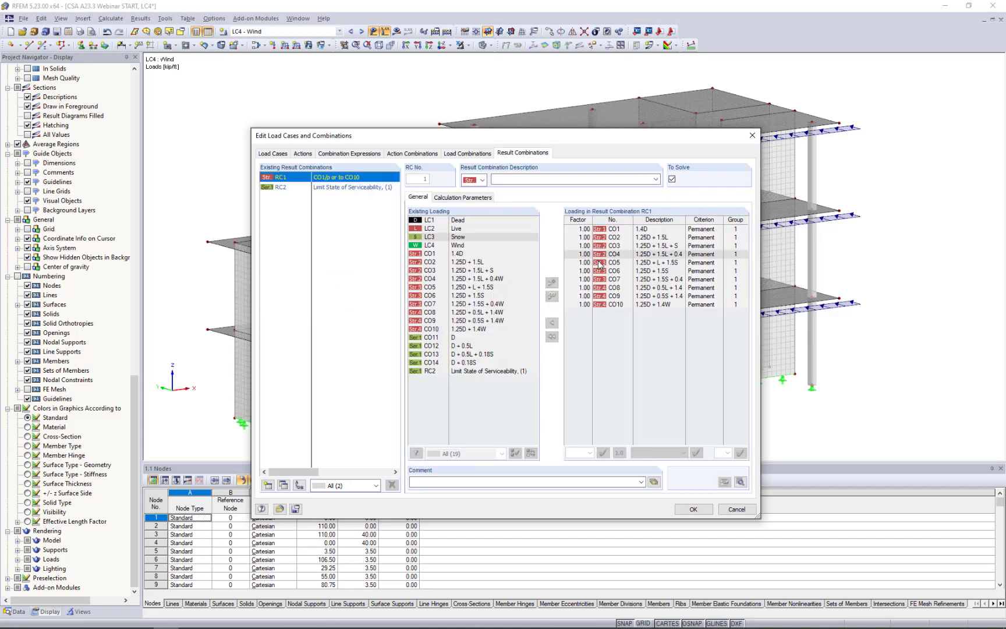
- Review the loading contained in result combinations RC1 and RC2, then leave the load case and combination settings without changes
left_click(654, 289)
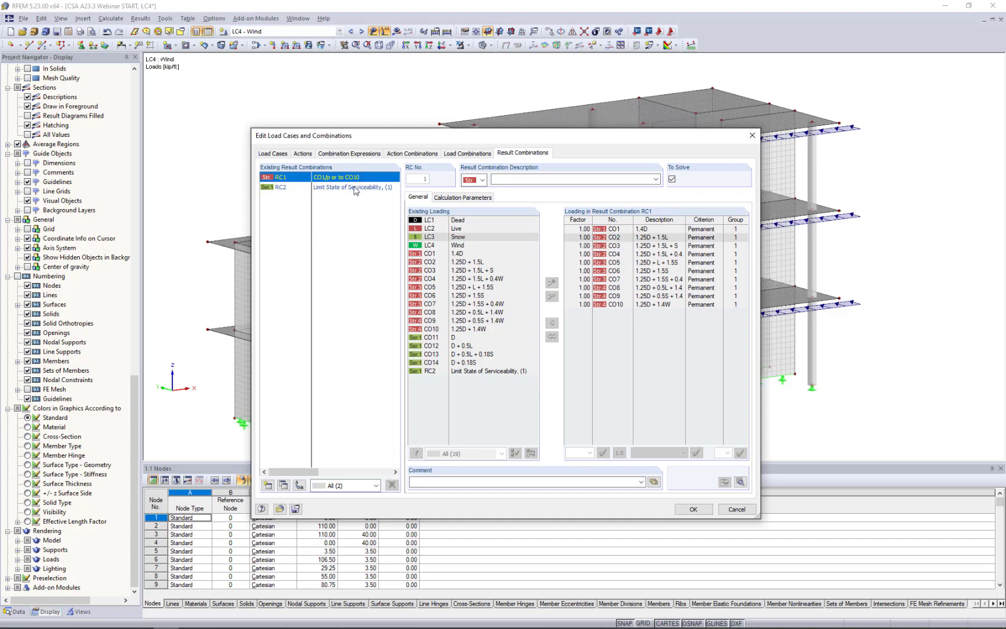
left_click(325, 187)
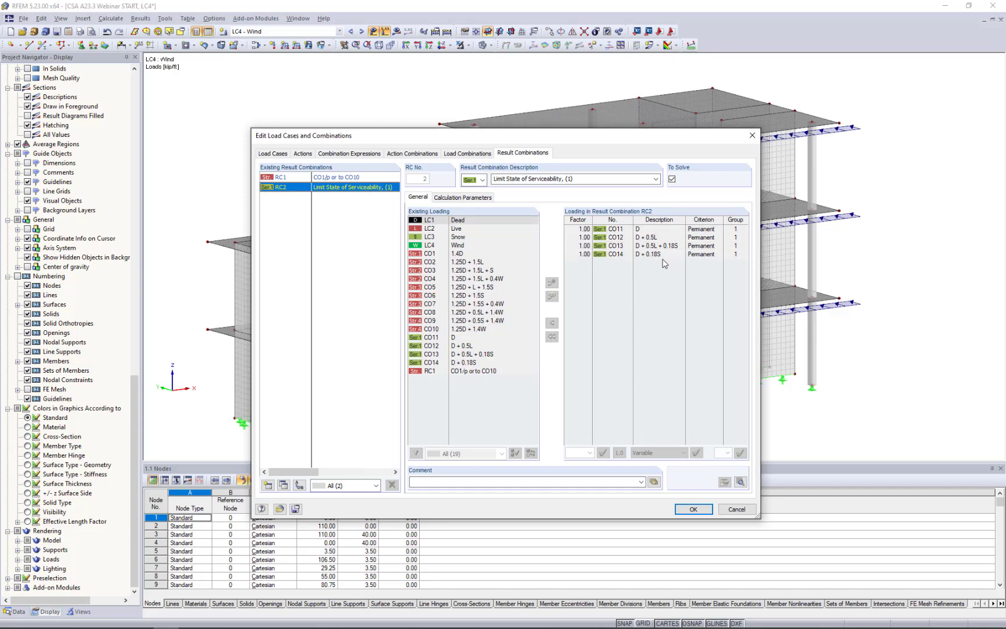
left_click(736, 508)
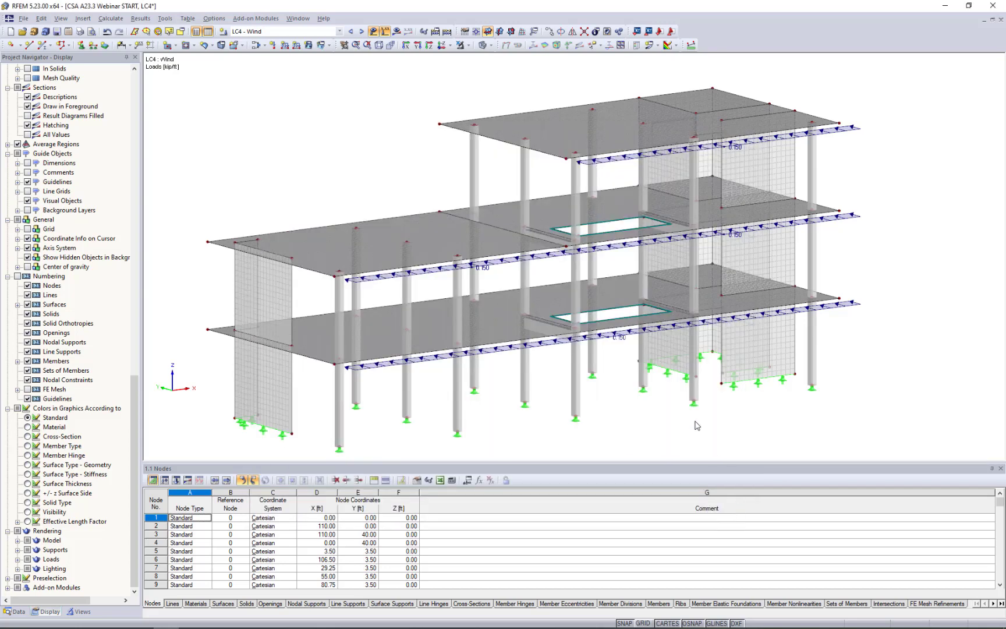
- Step through load combinations CO1 to CO5 to examine their combined loads on the model
left_click(340, 31)
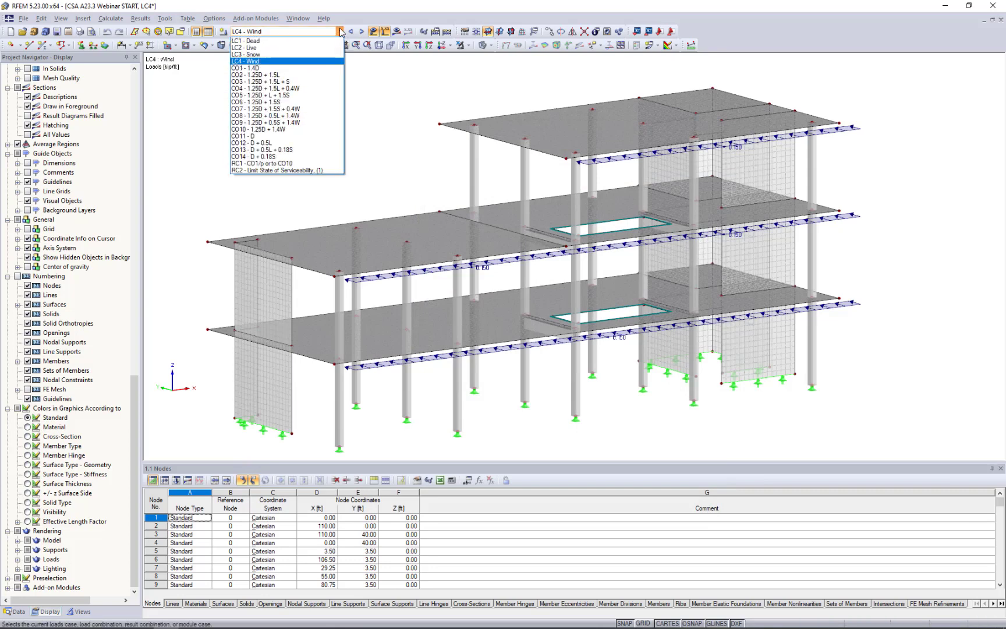
left_click(320, 68)
left_click(362, 31)
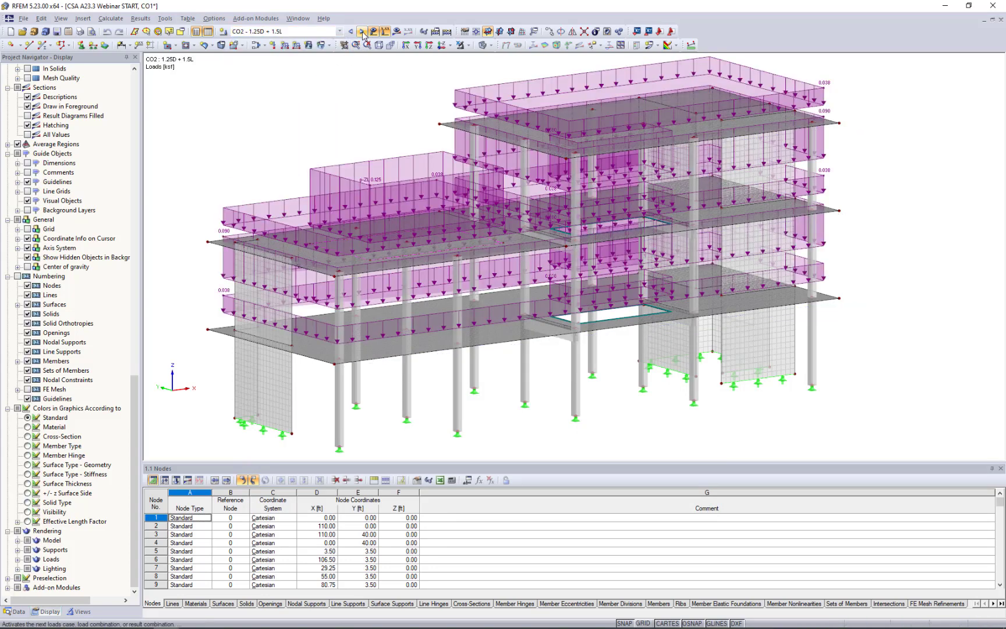
left_click(362, 32)
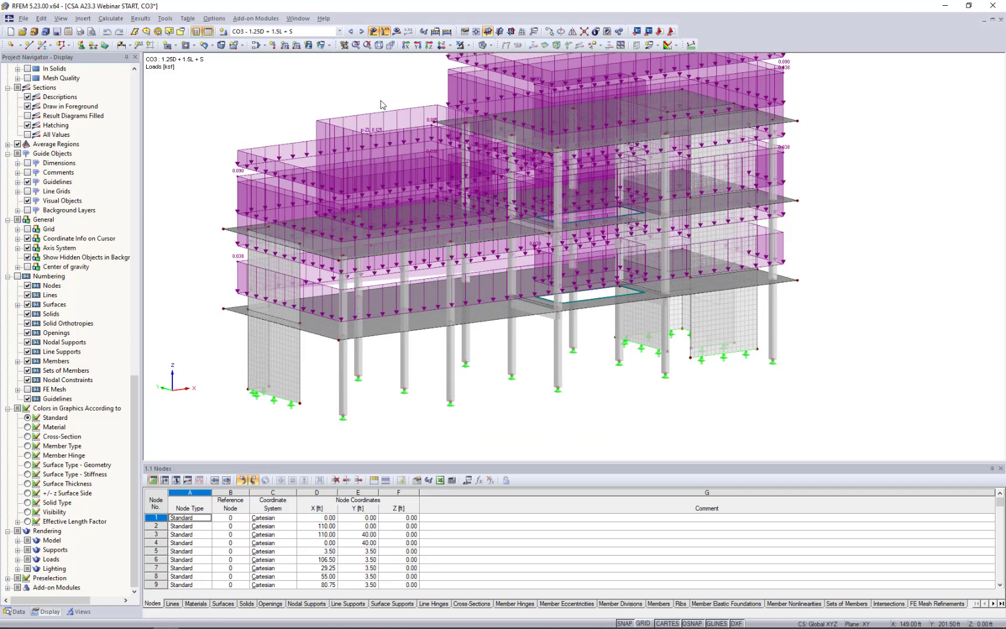
middle_click_drag(364, 116, 414, 172)
left_click(362, 31)
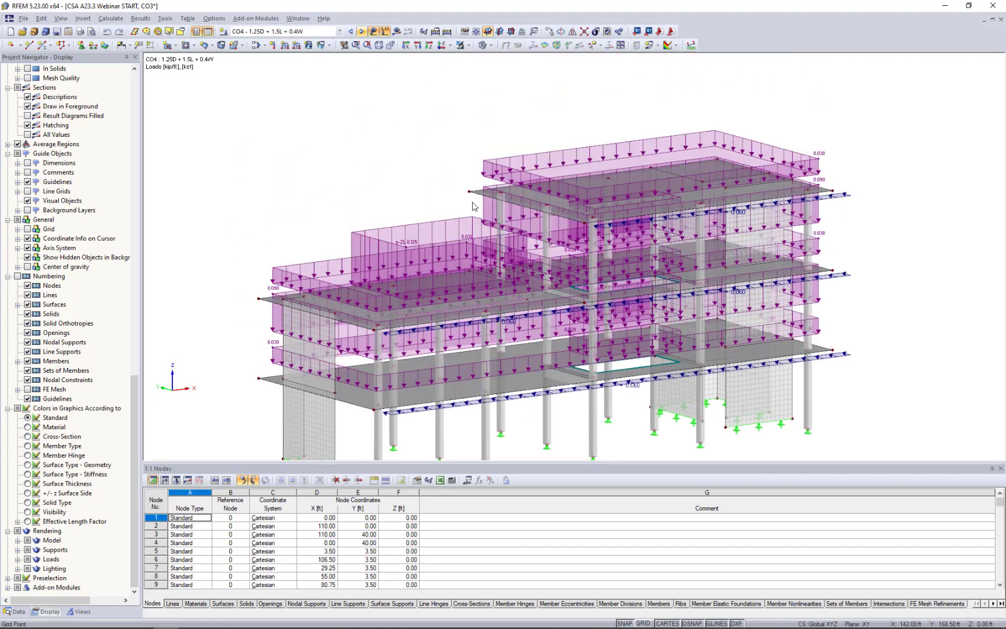
left_click(362, 32)
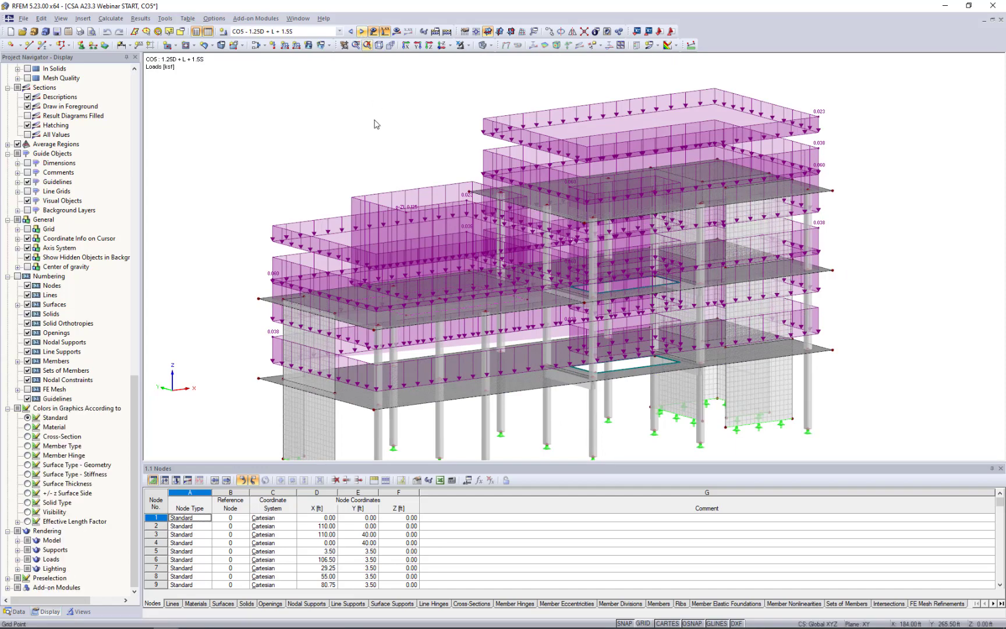
- Hide the loads and display the calculated results as global deformations u on the model
left_click(373, 31)
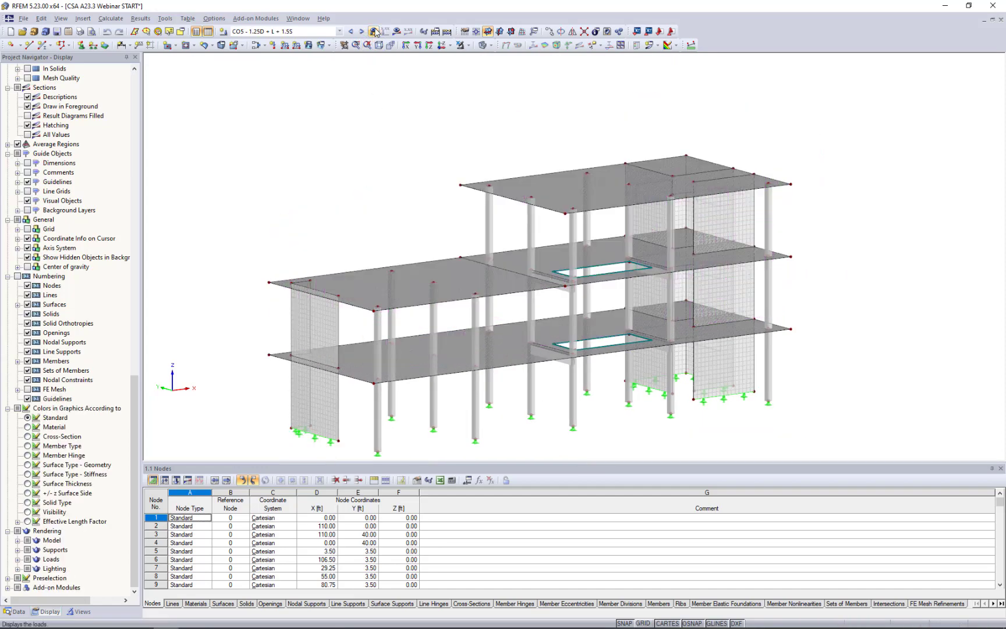
left_click(110, 18)
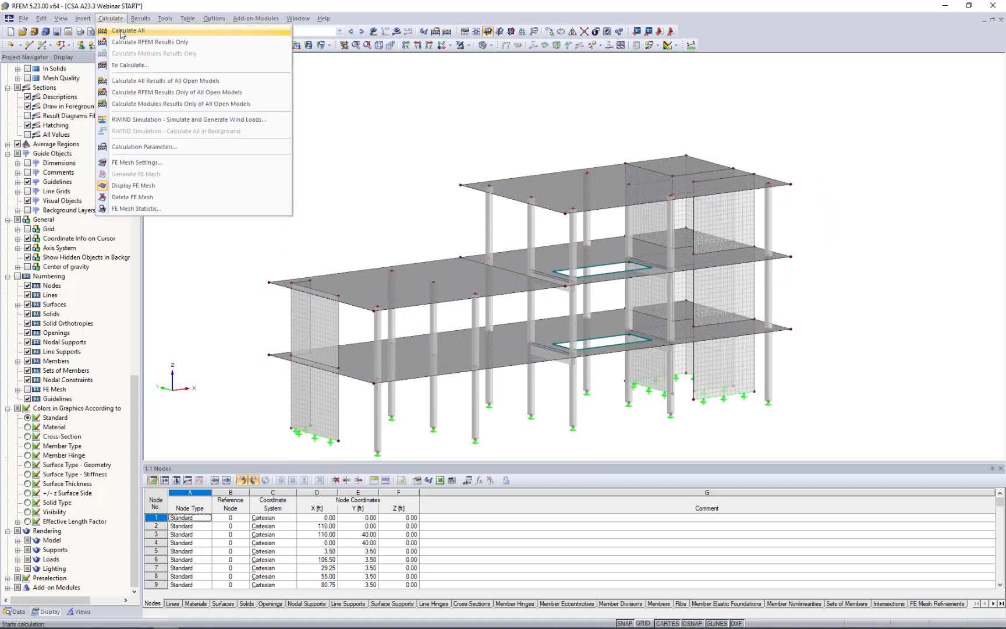
left_click(392, 109)
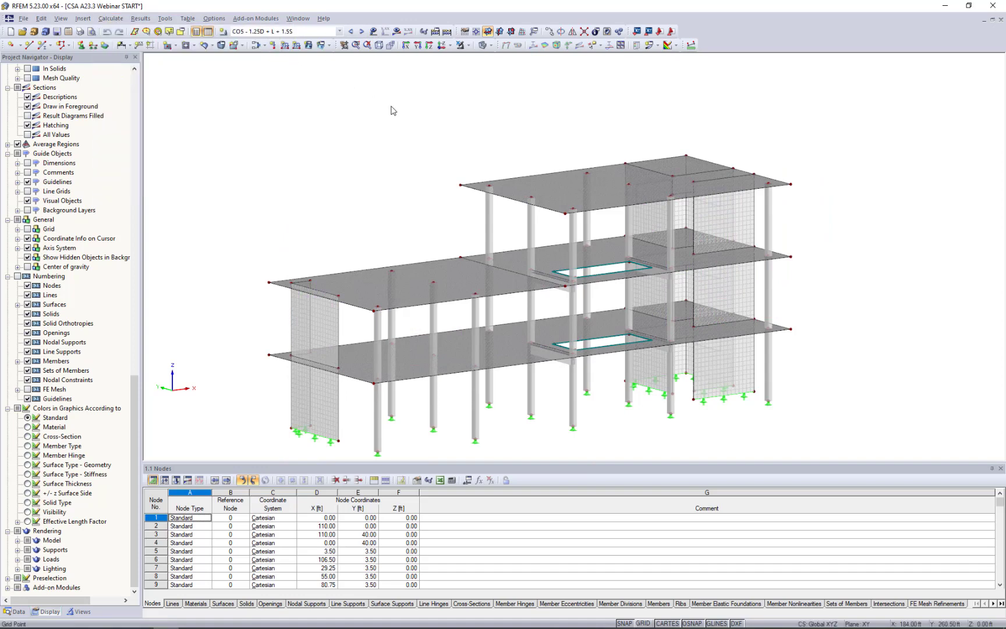
left_click(395, 34)
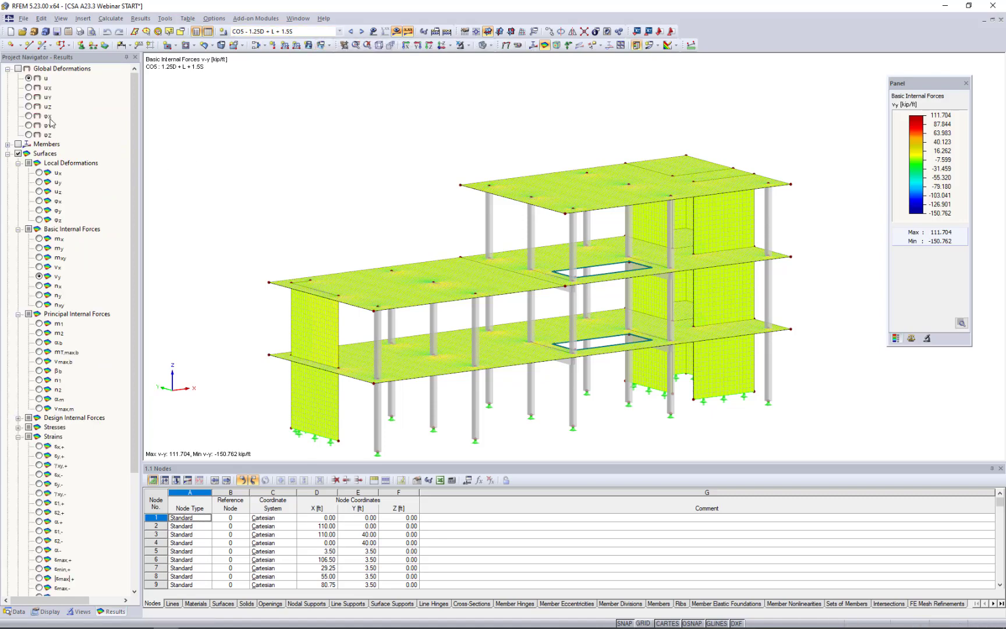
left_click(19, 68)
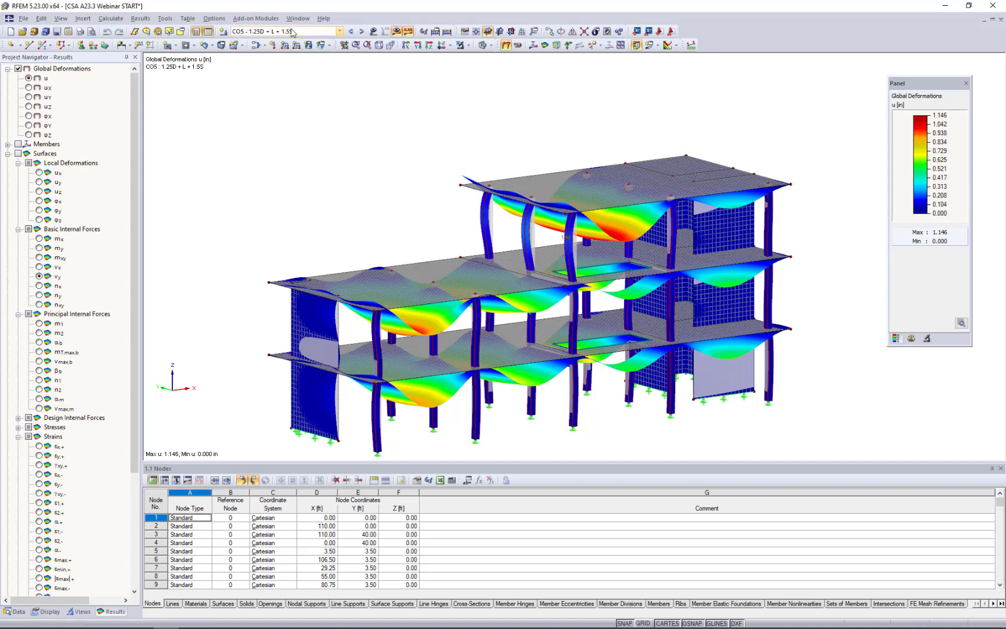
- Switch the results to load combination CO3 and display the model as wireframe
left_click(350, 32)
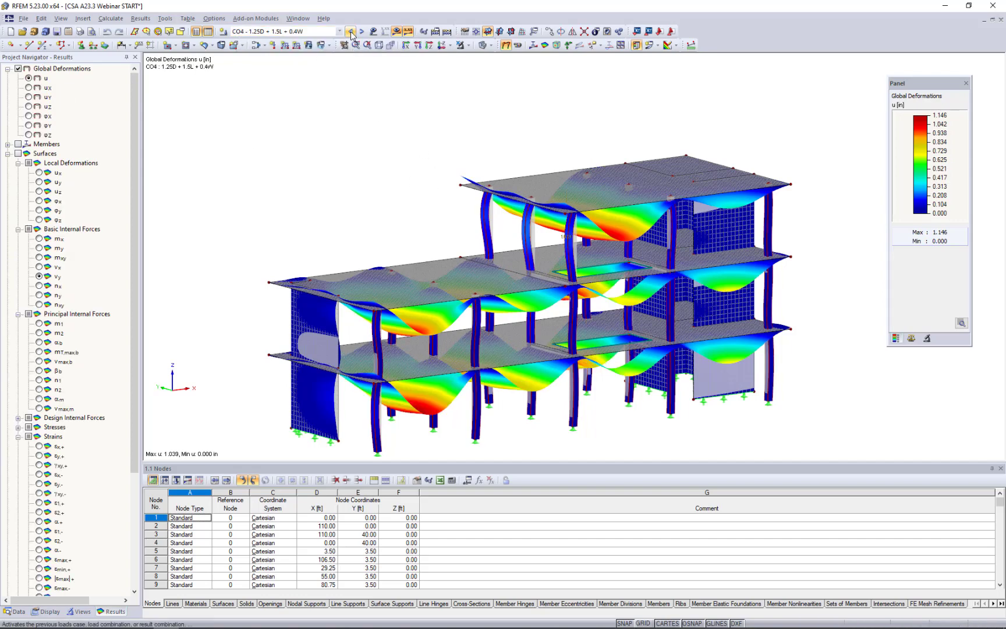
left_click(351, 32)
left_click(490, 46)
left_click(524, 59)
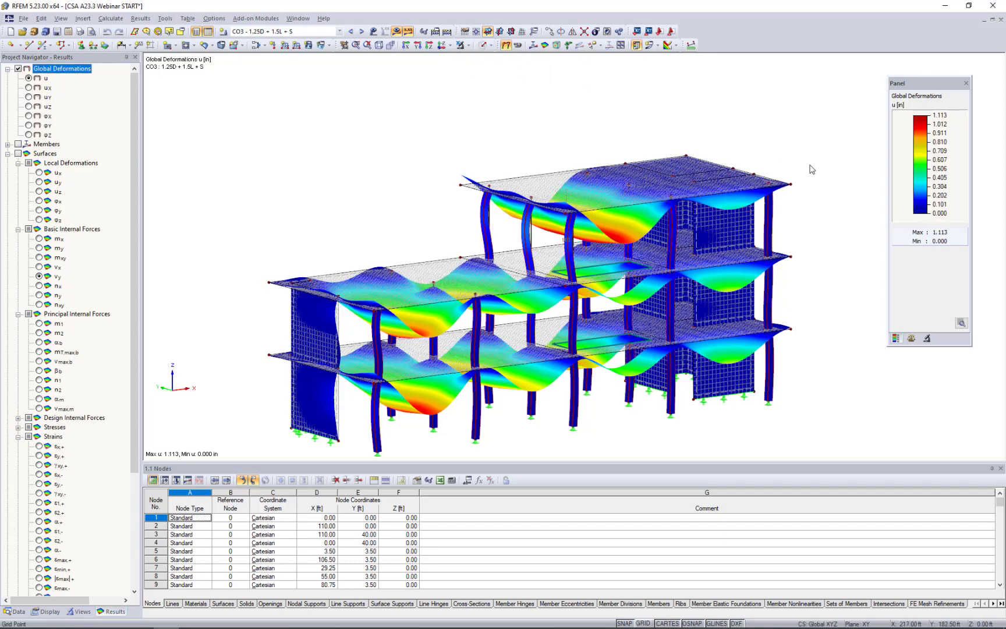
- Reduce the deformation display factor to 3.4375 and view the deformed slabs from slightly above
left_click(912, 338)
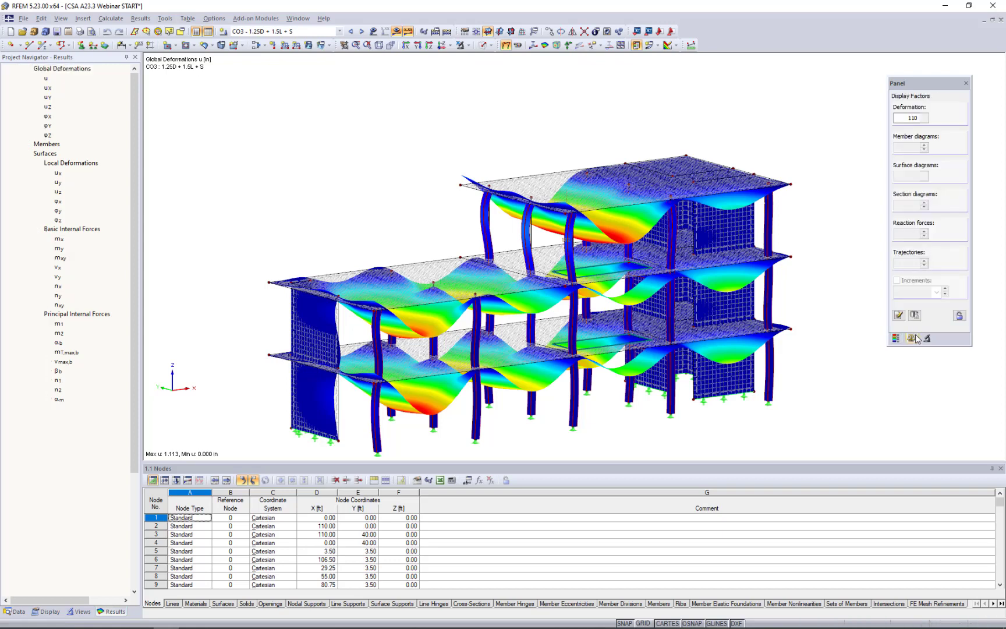
left_click(924, 120)
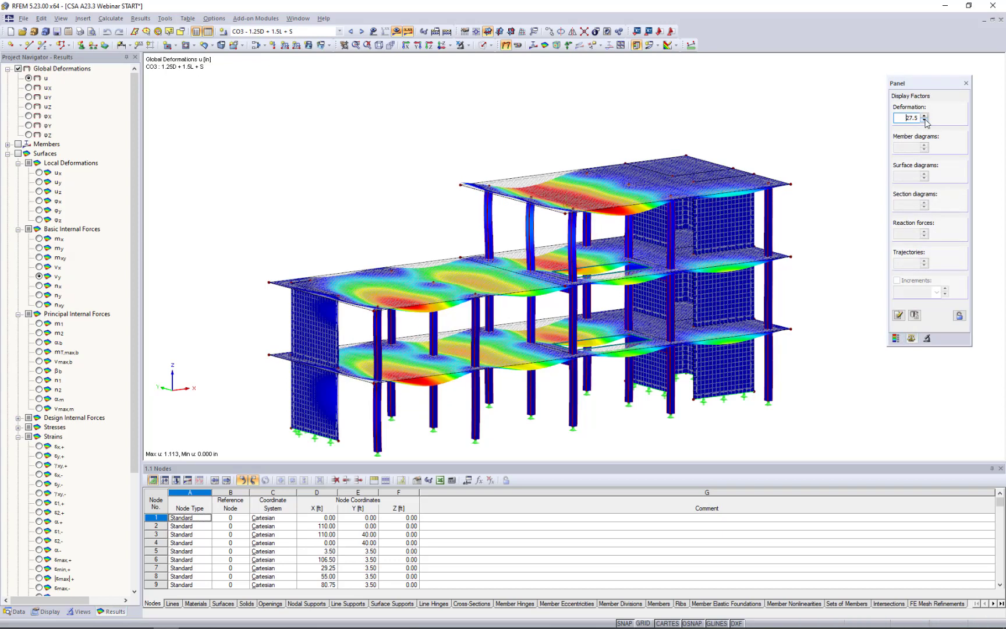
left_click(924, 119)
left_click(924, 120)
left_click(924, 119)
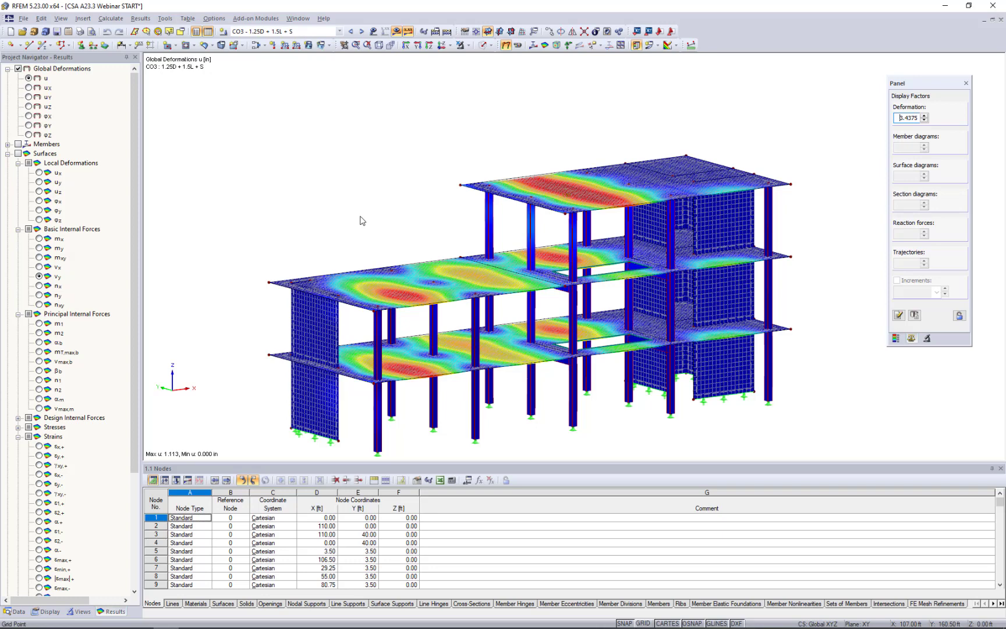
scroll(361, 220, "down", 1)
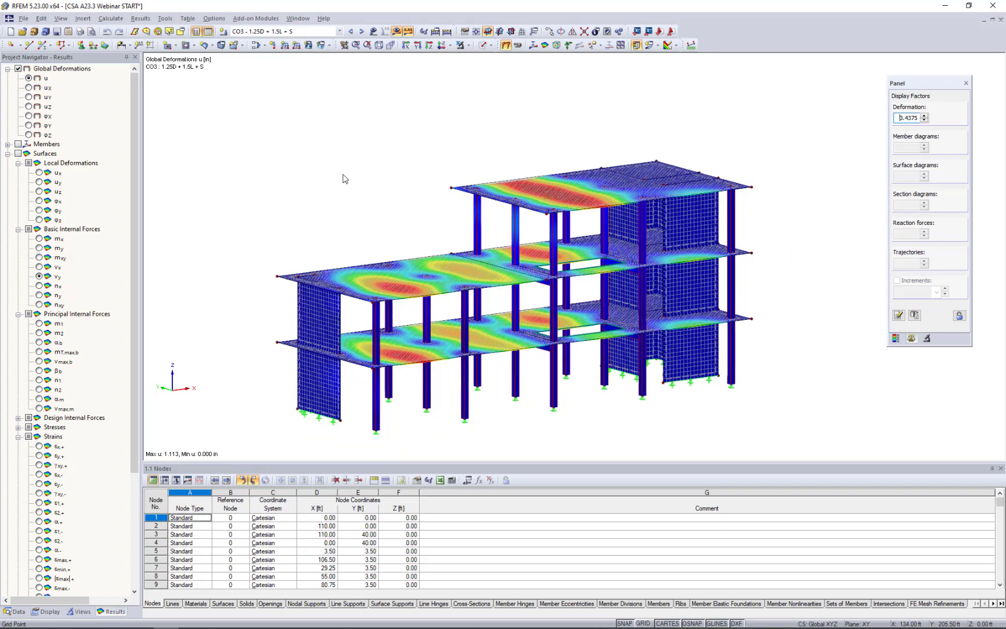
middle_click_drag(386, 206, 354, 245, "ctrl")
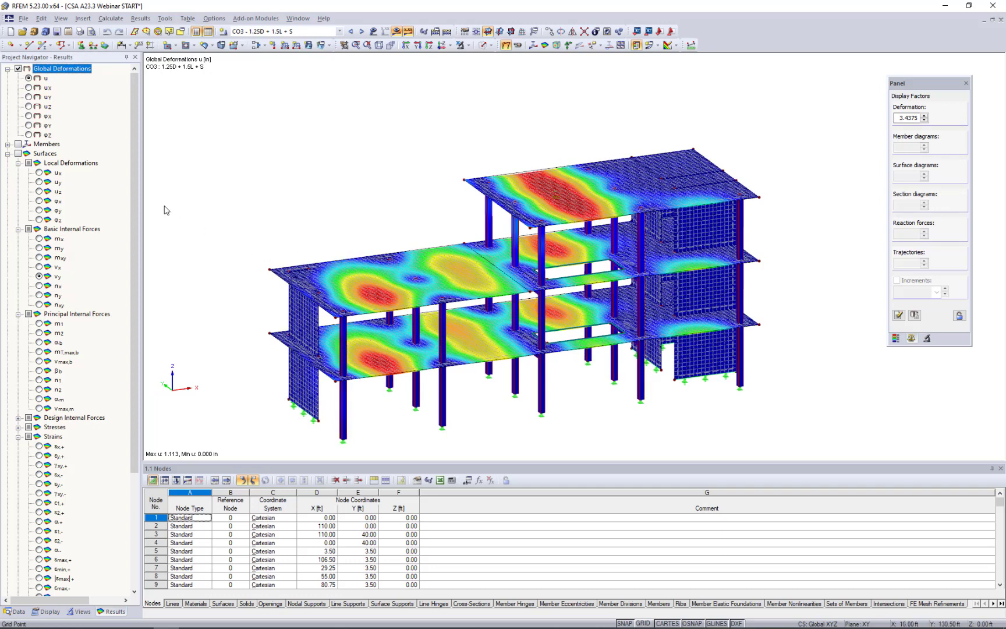
- Replace the global deformations with the member internal force results, showing the Mz moments
left_click(7, 153)
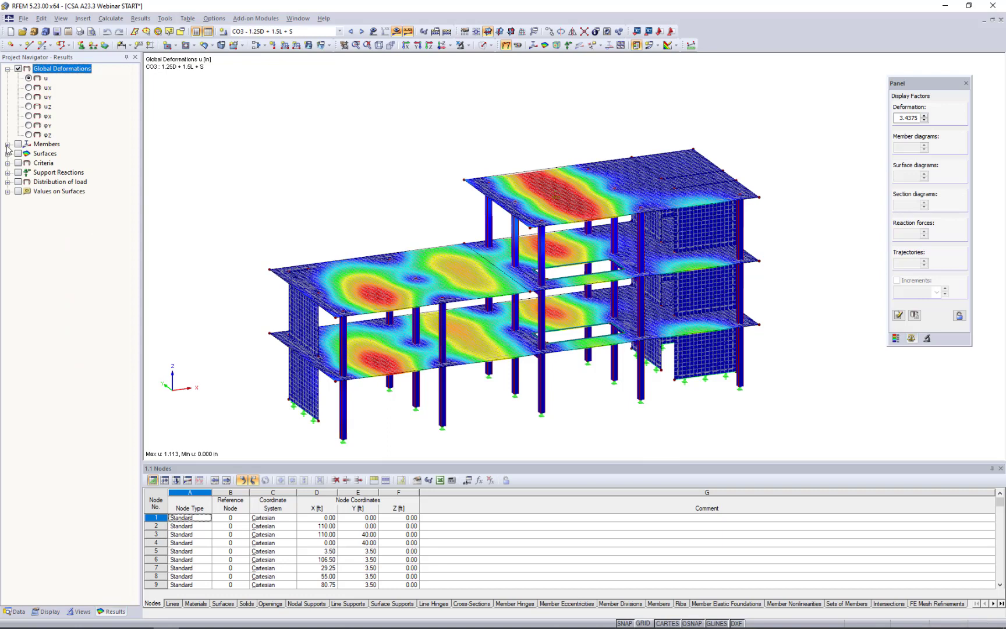
left_click(7, 144)
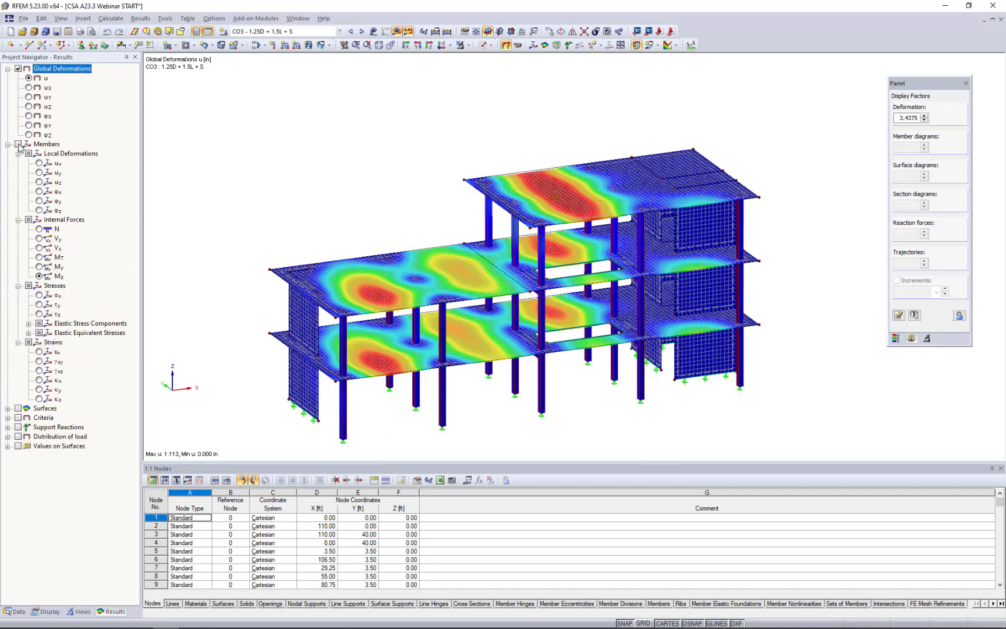
left_click(18, 145)
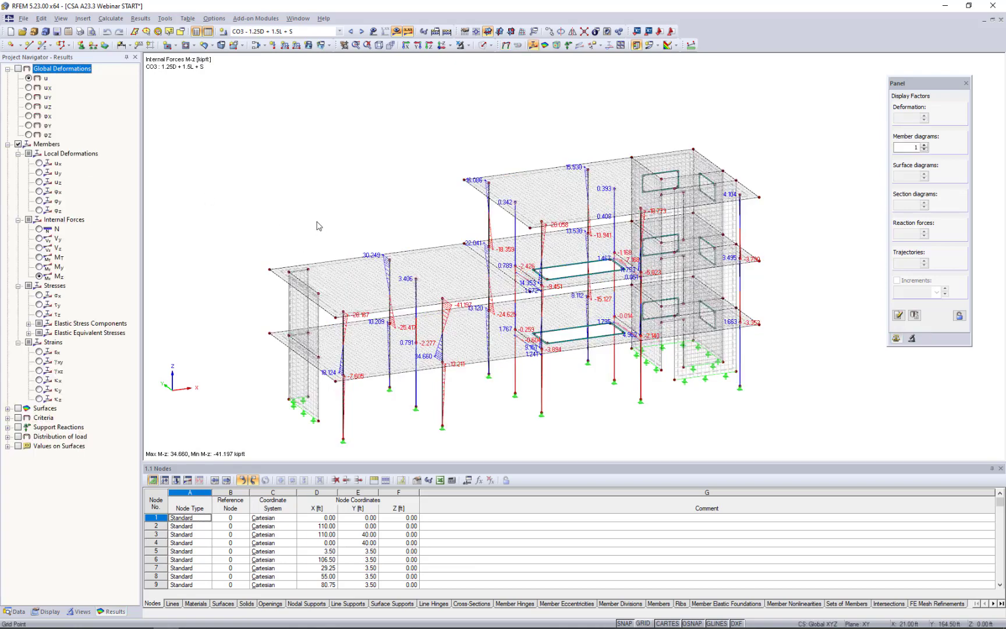
- Isolate the row of three interior columns in the lower two-storey wing using visibility by selected objects
middle_click_drag(317, 221, 261, 156, "ctrl")
left_click(374, 234)
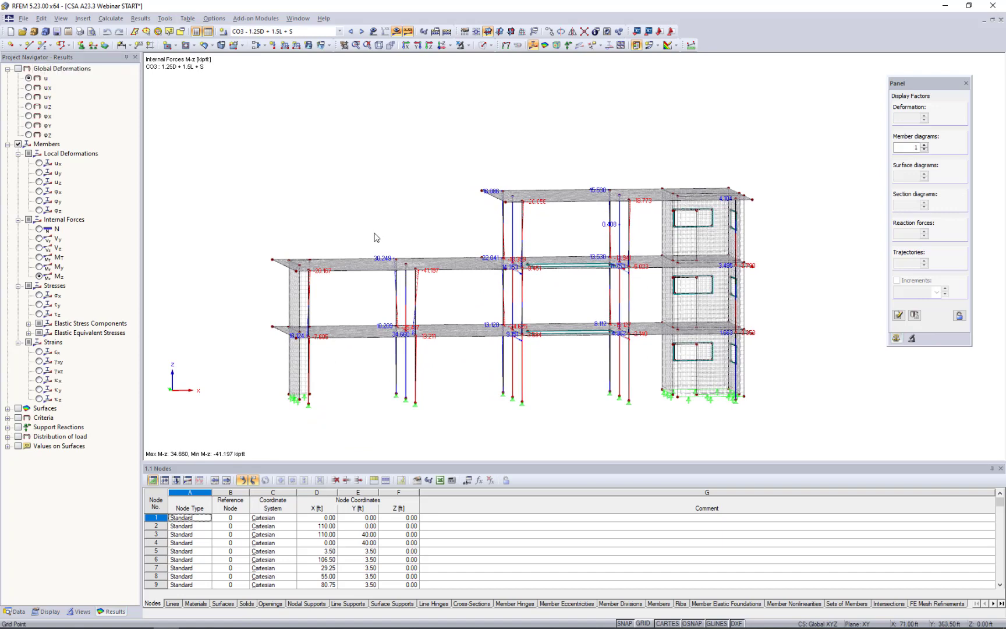
middle_click_drag(406, 300, 419, 270)
left_click_drag(377, 198, 467, 397)
left_click(469, 45)
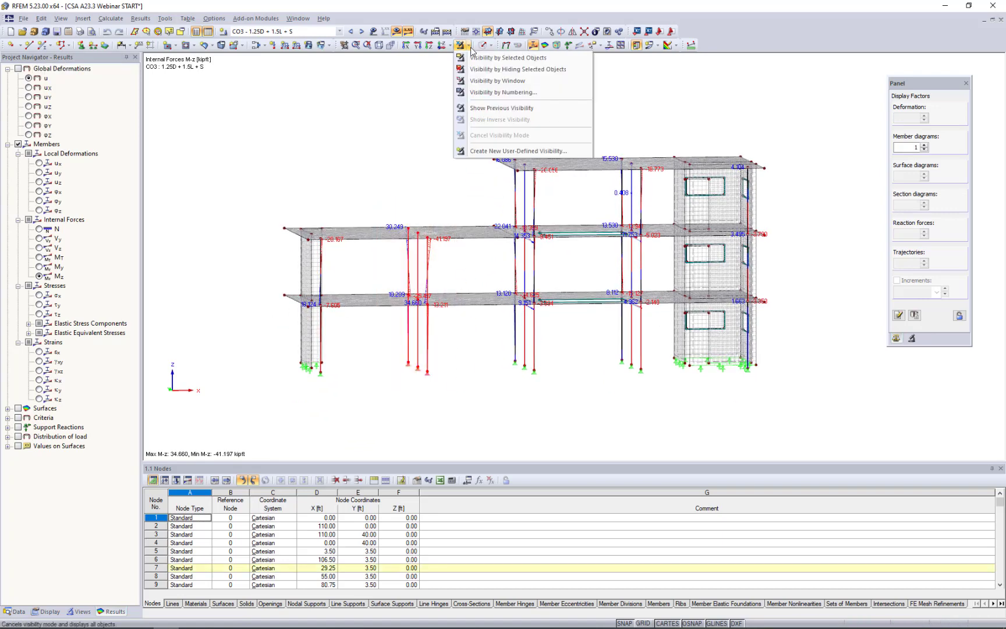
left_click(473, 61)
middle_click_drag(427, 192, 487, 217, "ctrl")
scroll(411, 307, "up", 3)
middle_click_drag(411, 310, 385, 299, "ctrl")
- Display the axial force N diagrams on the isolated columns and examine them up close
left_click(39, 228)
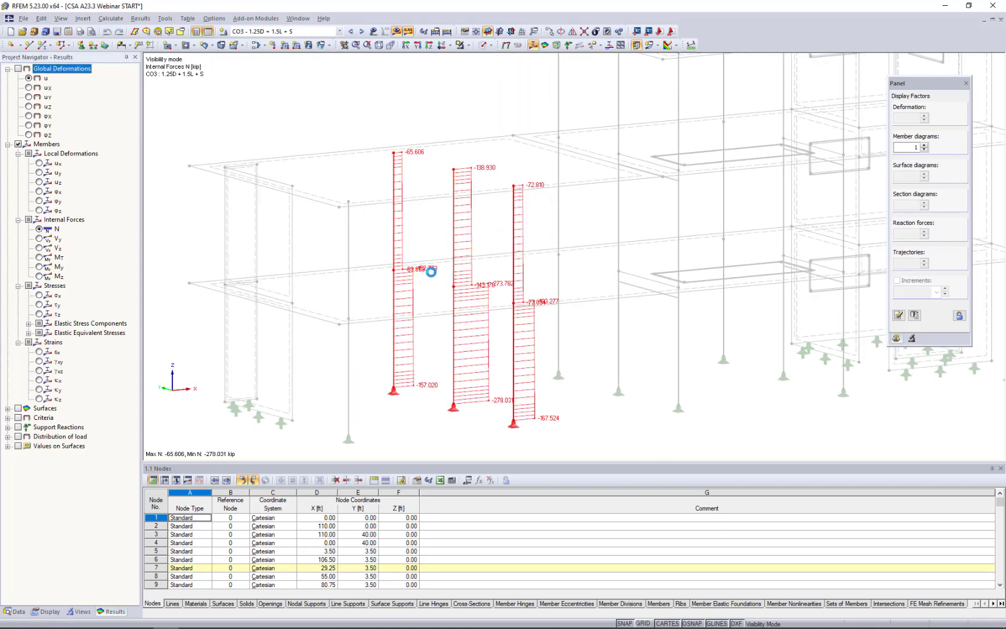
scroll(425, 297, "up", 8)
scroll(425, 298, "down", 6)
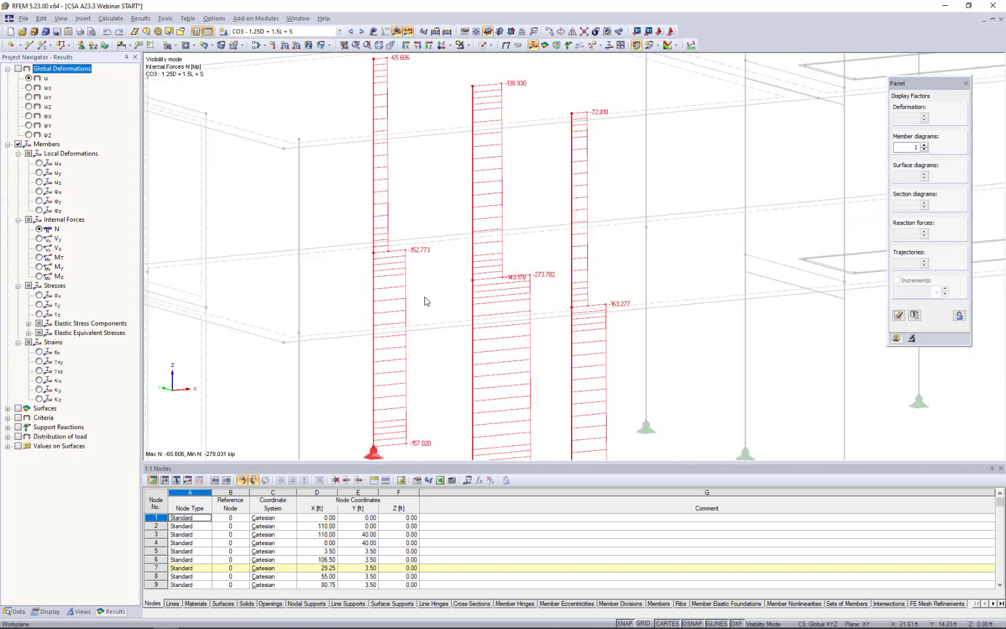
middle_click_drag(431, 304, 454, 275)
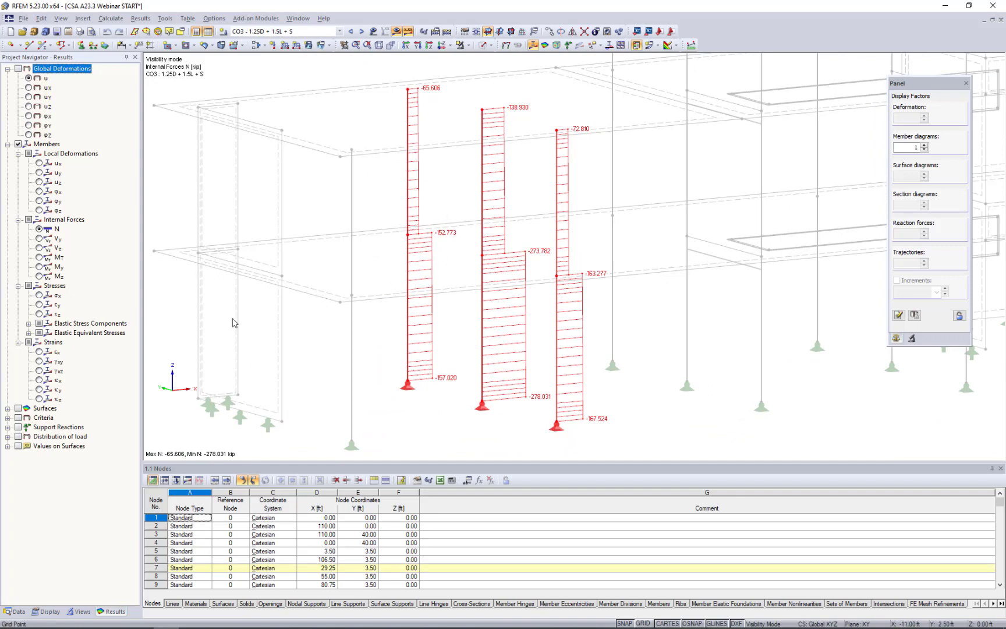
- Change the member results display from two-colored to With Diagram, show the colour scale for N and deselect the columns
left_click(40, 612)
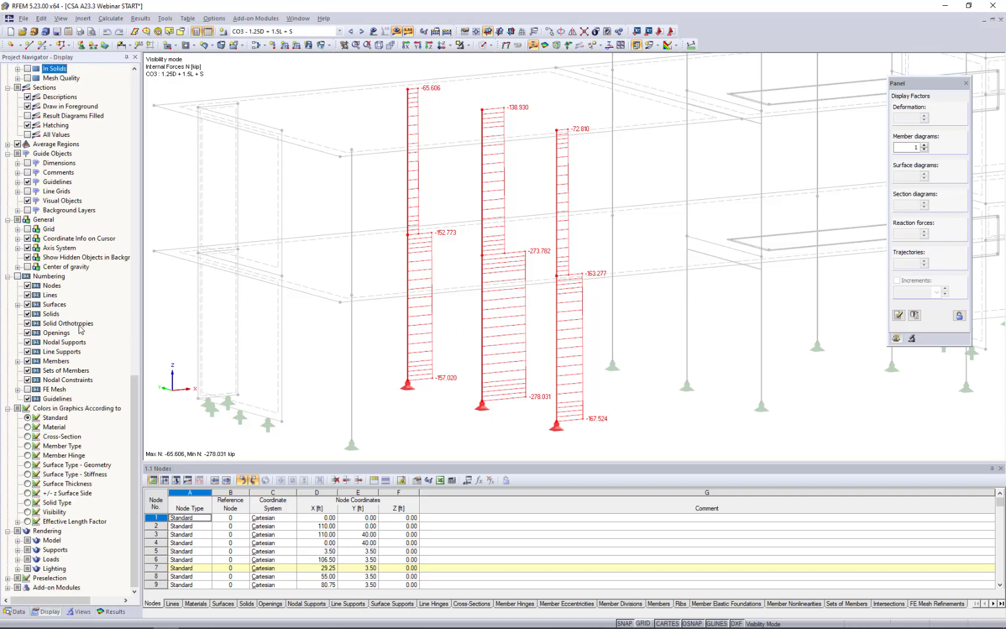
scroll(80, 327, "up", 15)
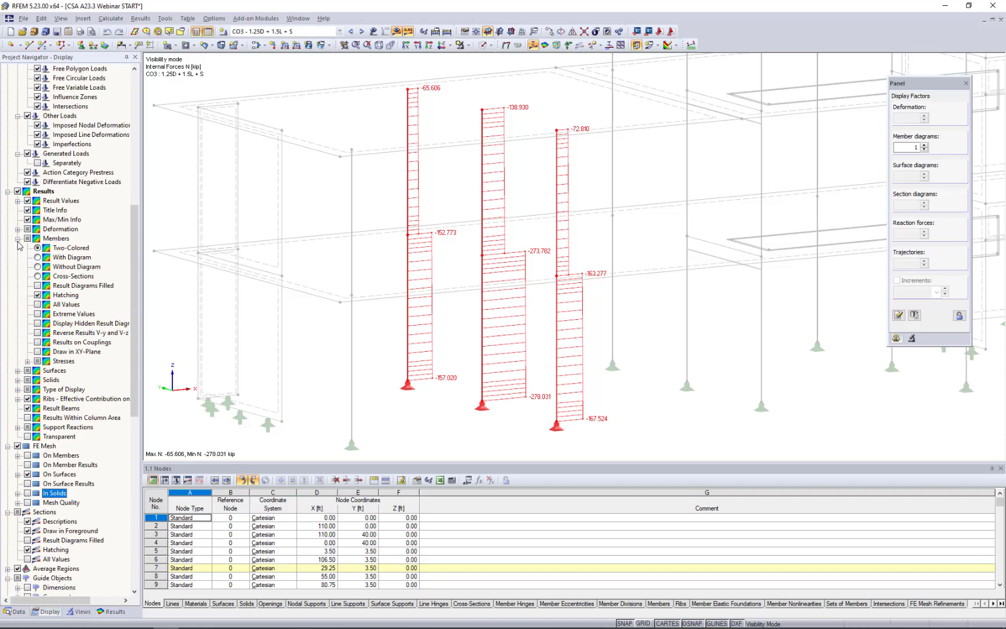
left_click(18, 238)
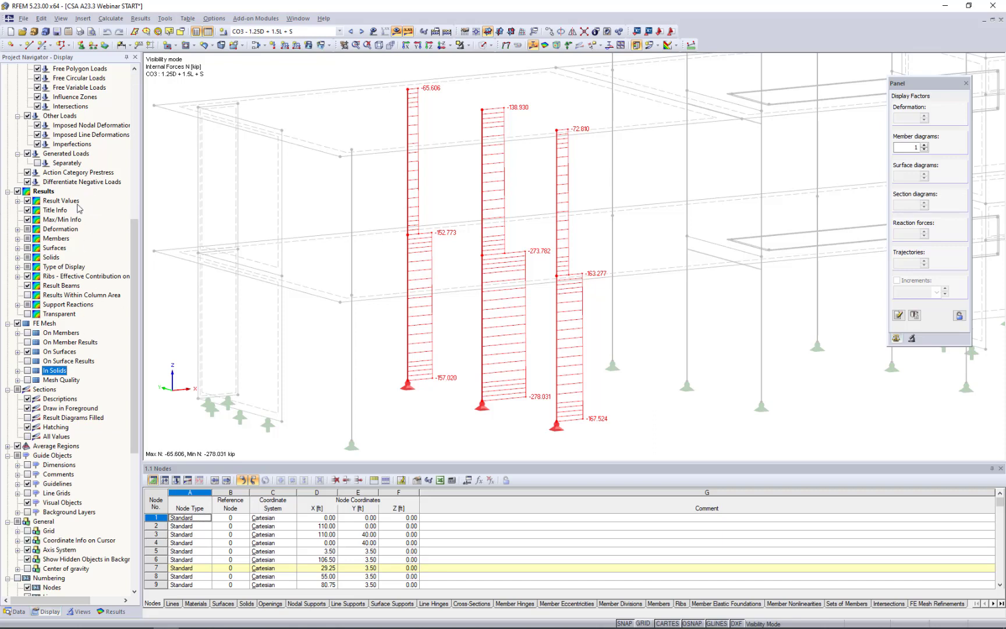
left_click(17, 238)
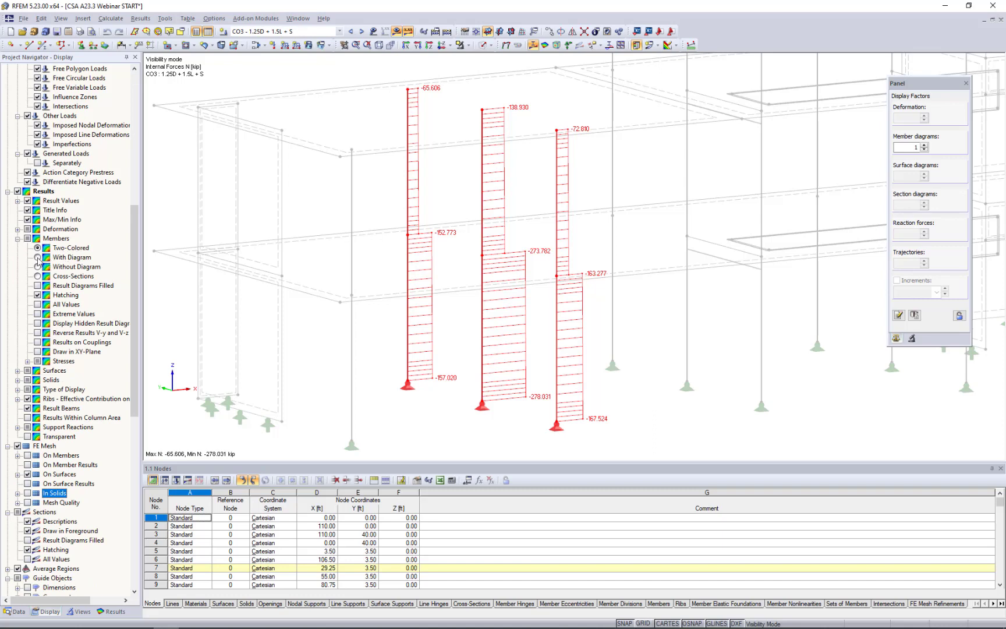
left_click(37, 257)
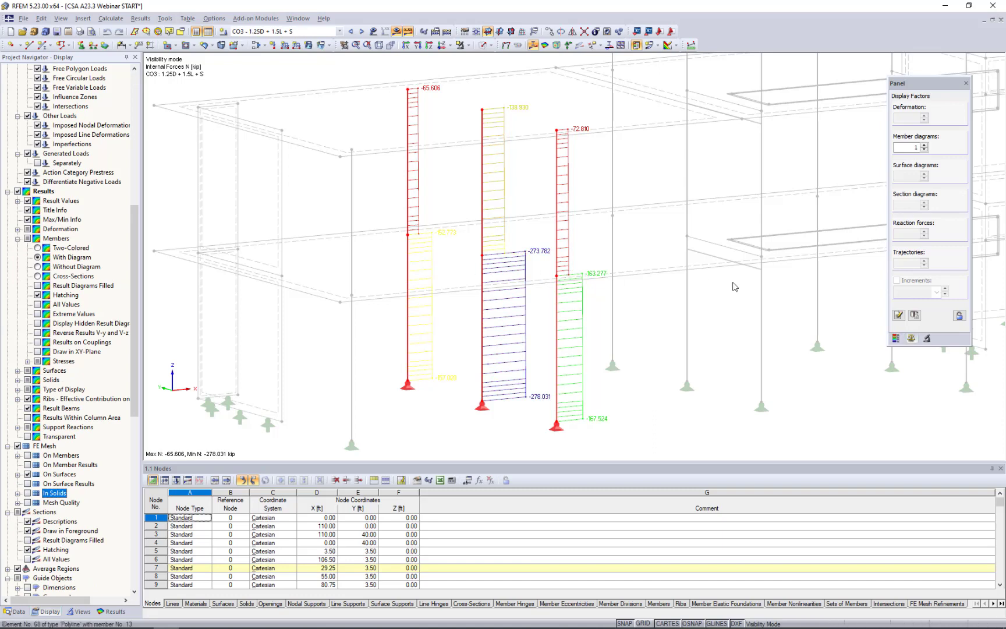
left_click(896, 338)
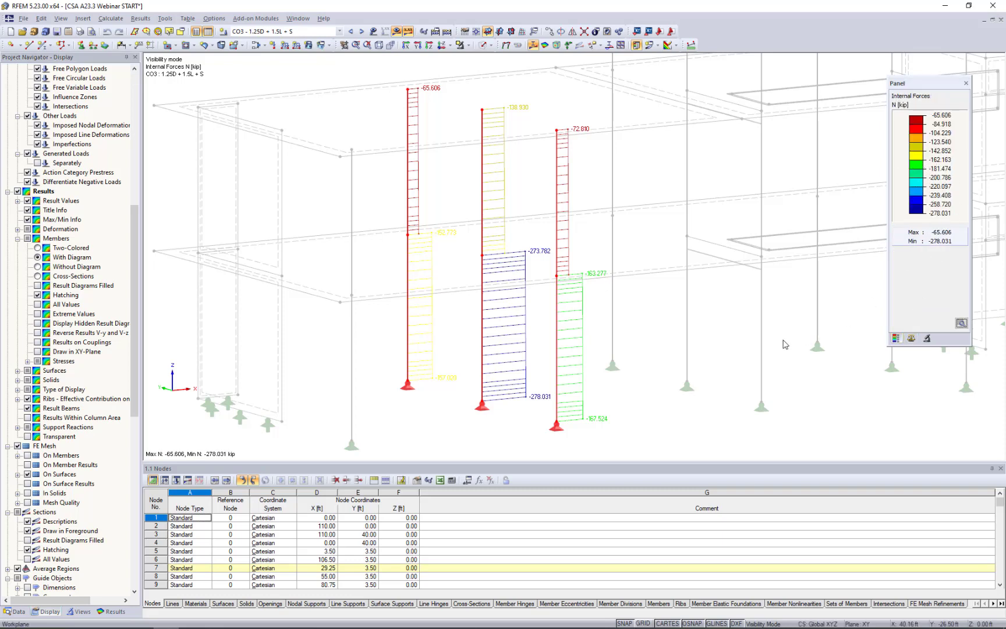
left_click(726, 350)
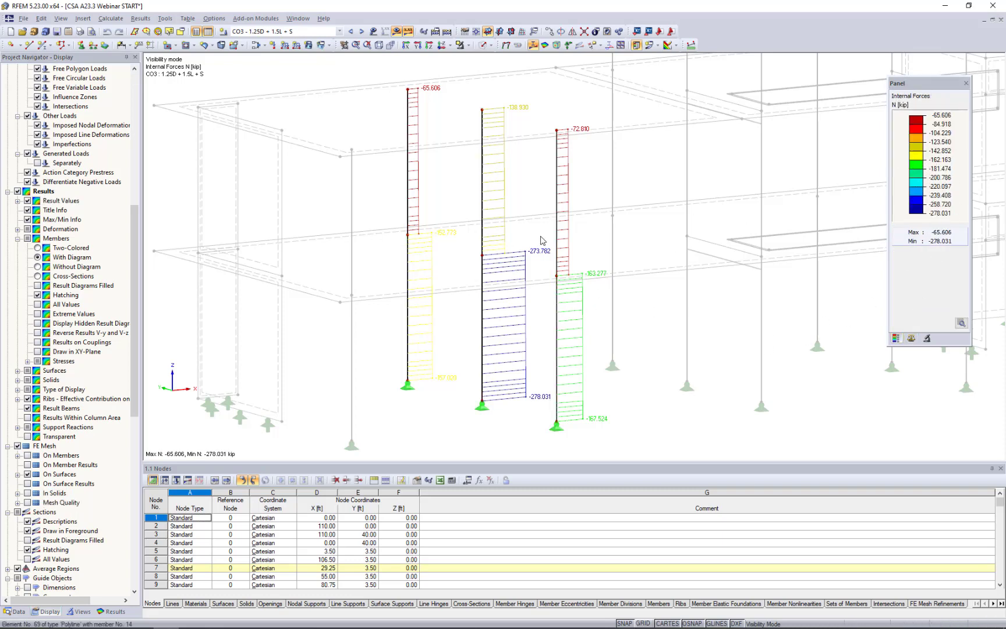
- Compare the Without Diagram and Cross-Sections displays of the member results, and set the display to Two-Colored
left_click(38, 267)
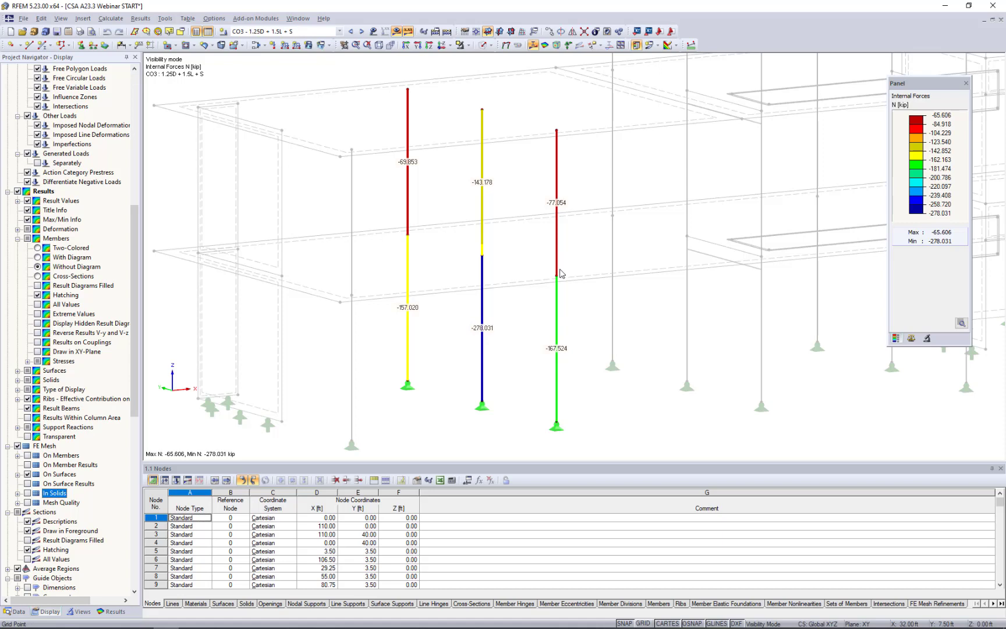
left_click(37, 277)
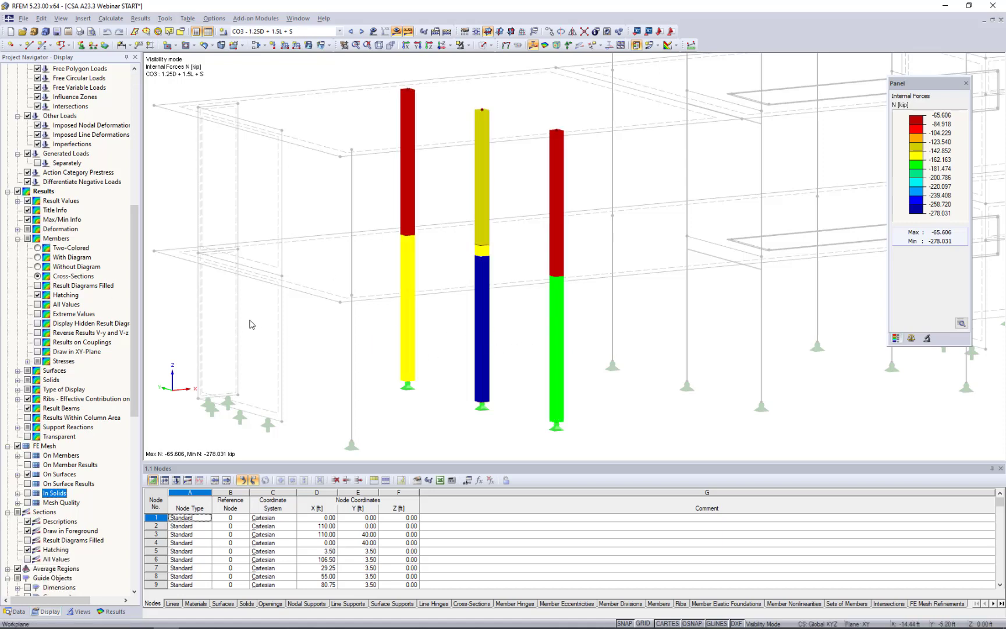
left_click(38, 248)
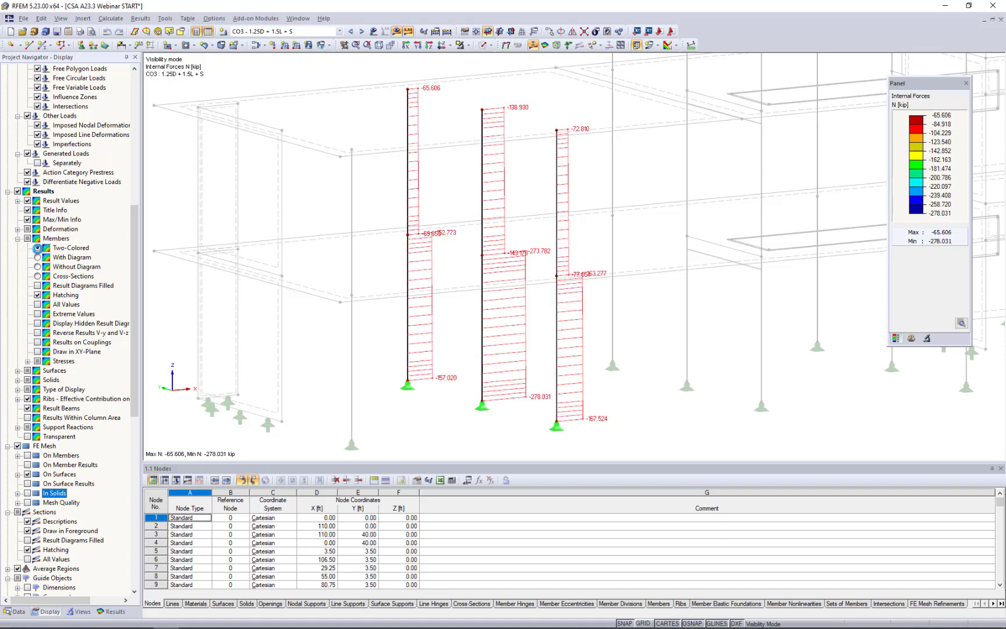
- Examine the Vy, Vz, MT, My and Mz internal force diagrams of the isolated columns one after another
left_click(111, 611)
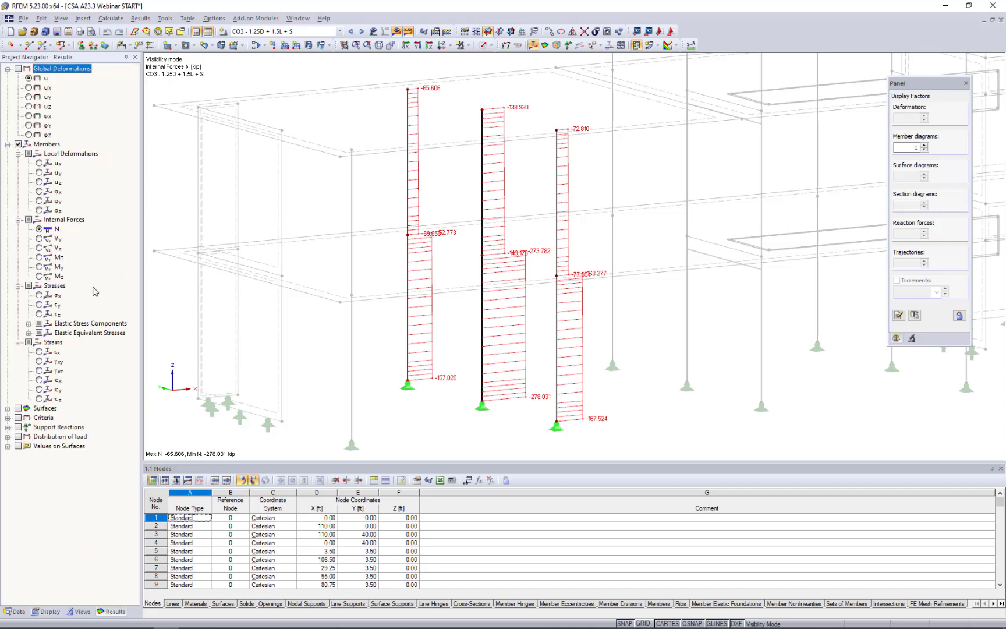
left_click(40, 238)
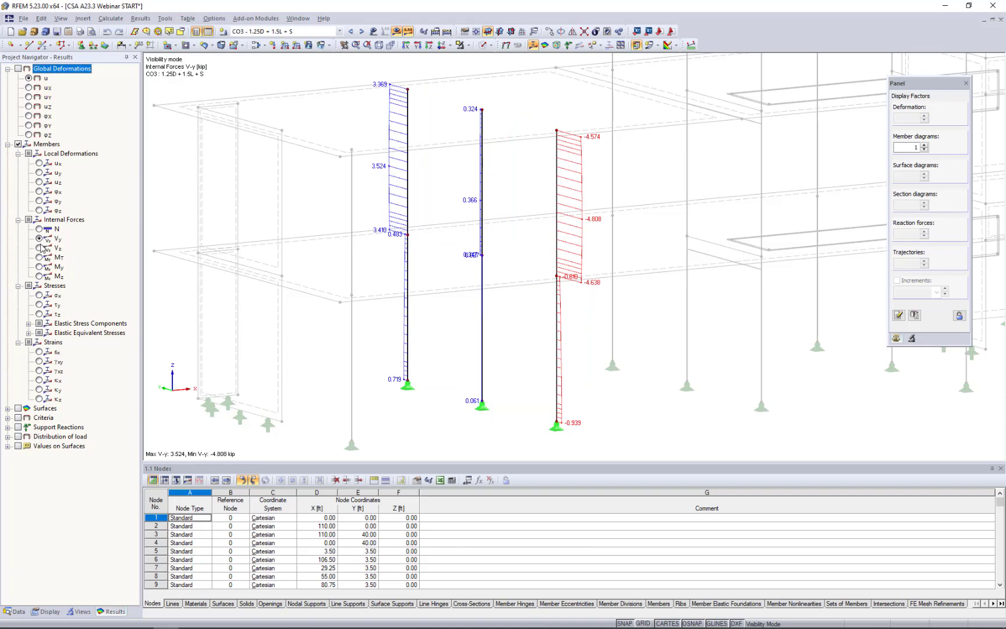
left_click(39, 248)
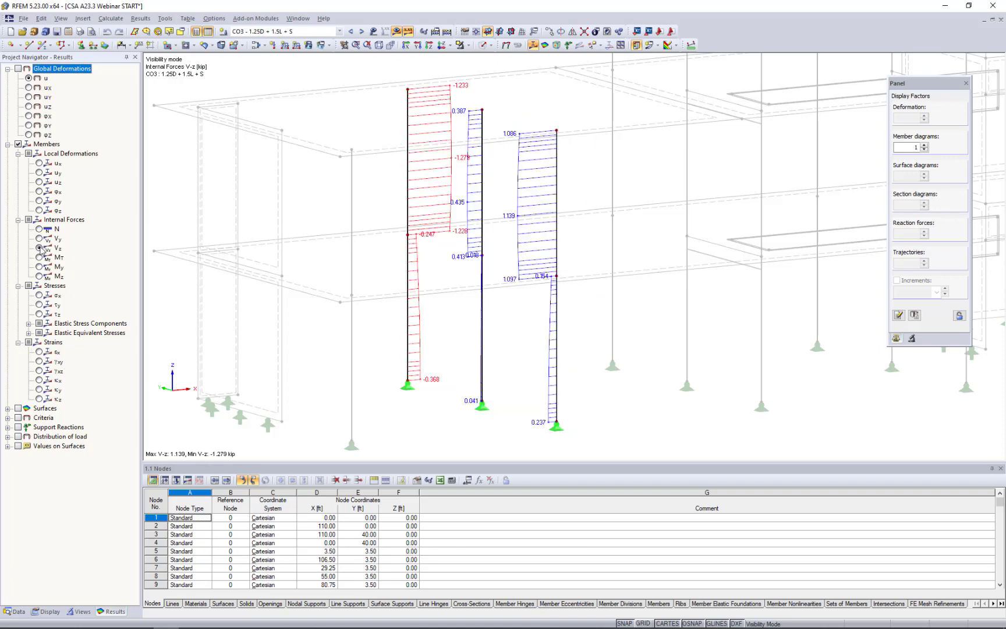
left_click(40, 257)
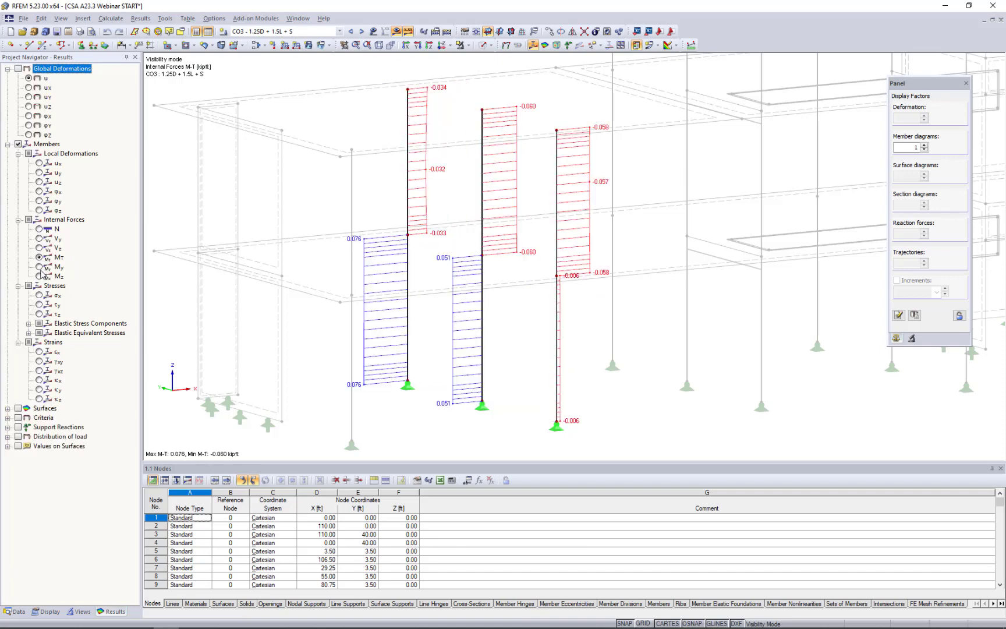
left_click(40, 266)
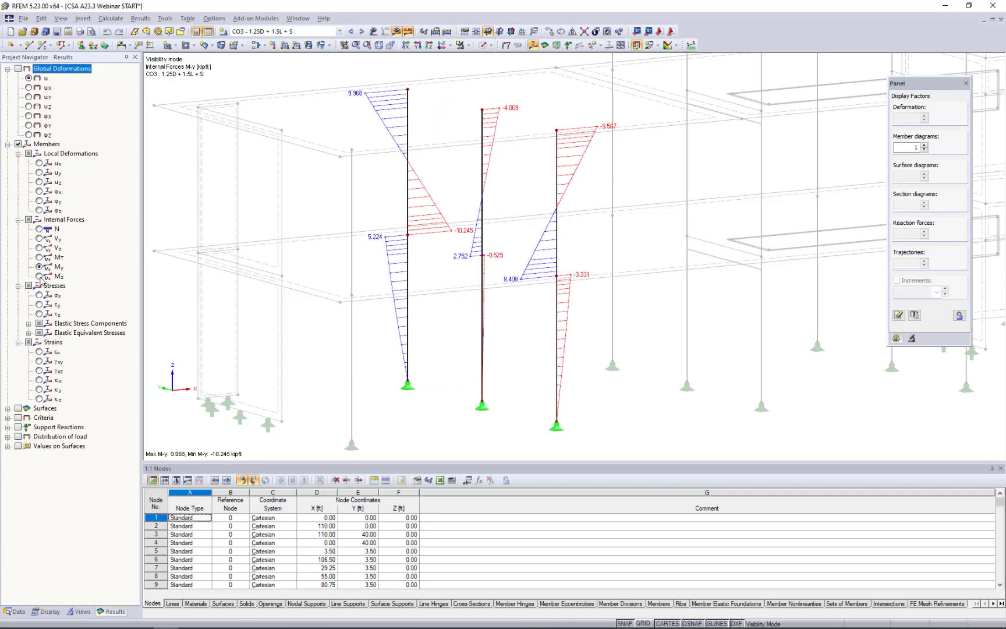
left_click(40, 277)
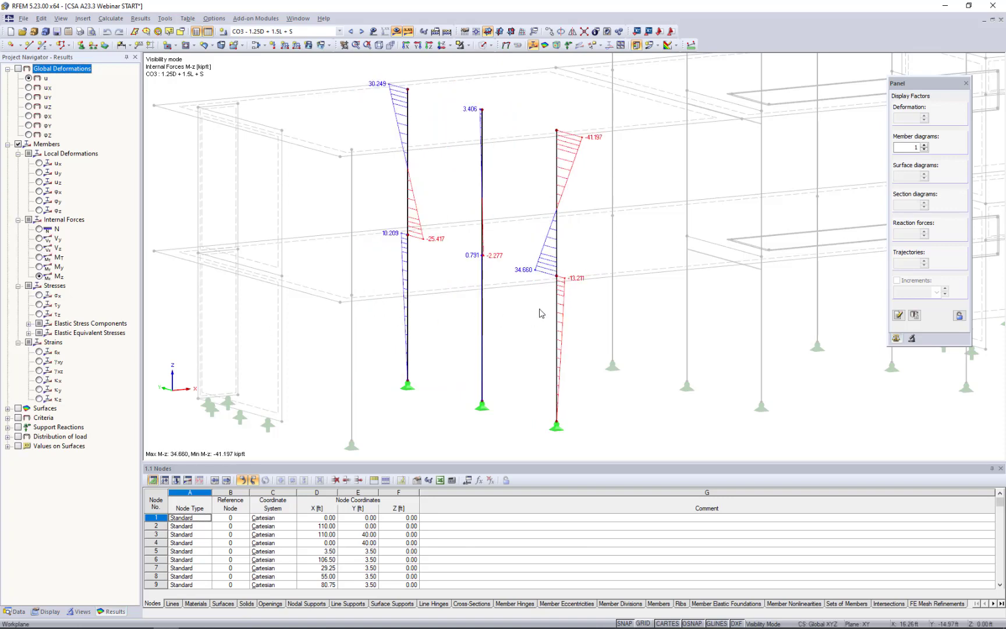
- Open the result diagrams for upper-storey column member 13 and add the axial force N and strain εx diagrams
right_click(557, 243)
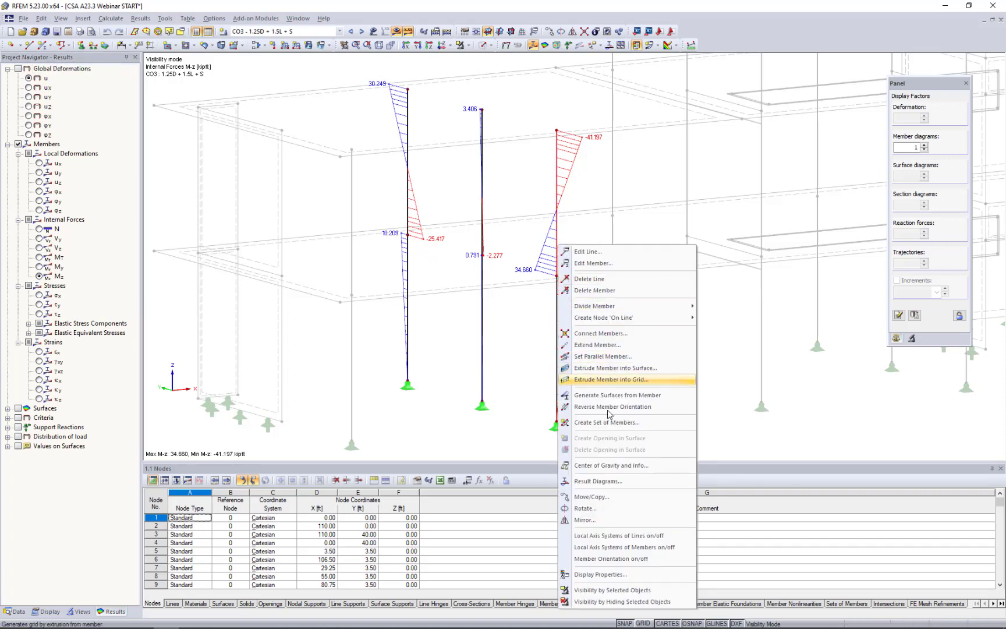
left_click(592, 483)
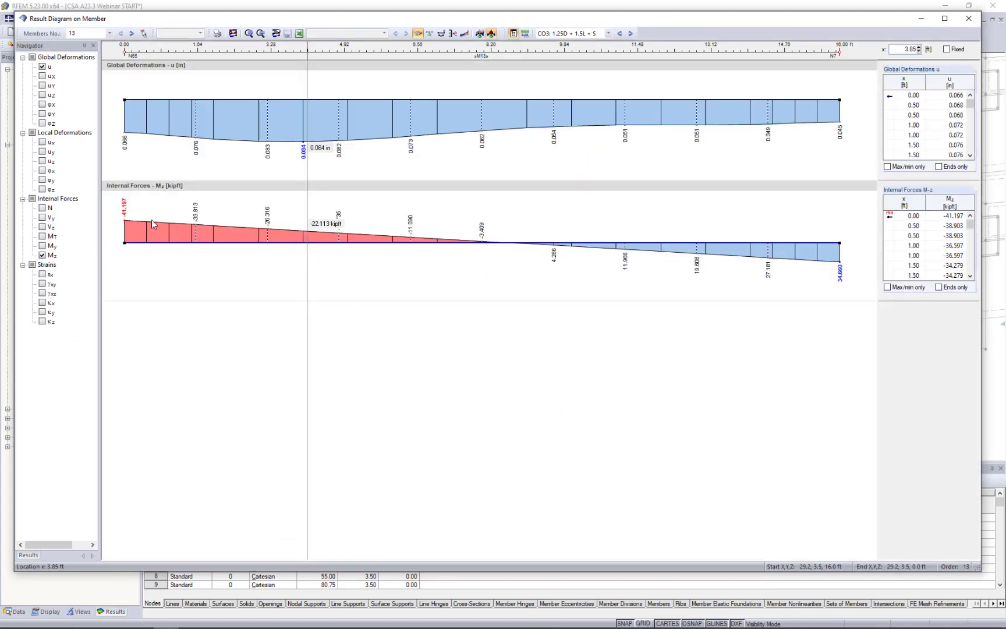
left_click(41, 208)
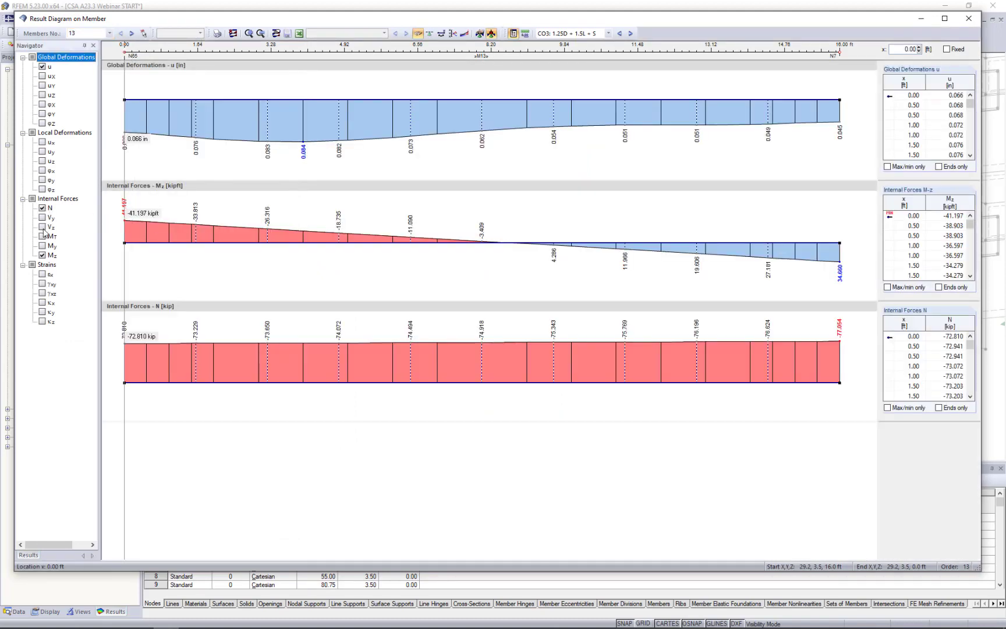
left_click(42, 275)
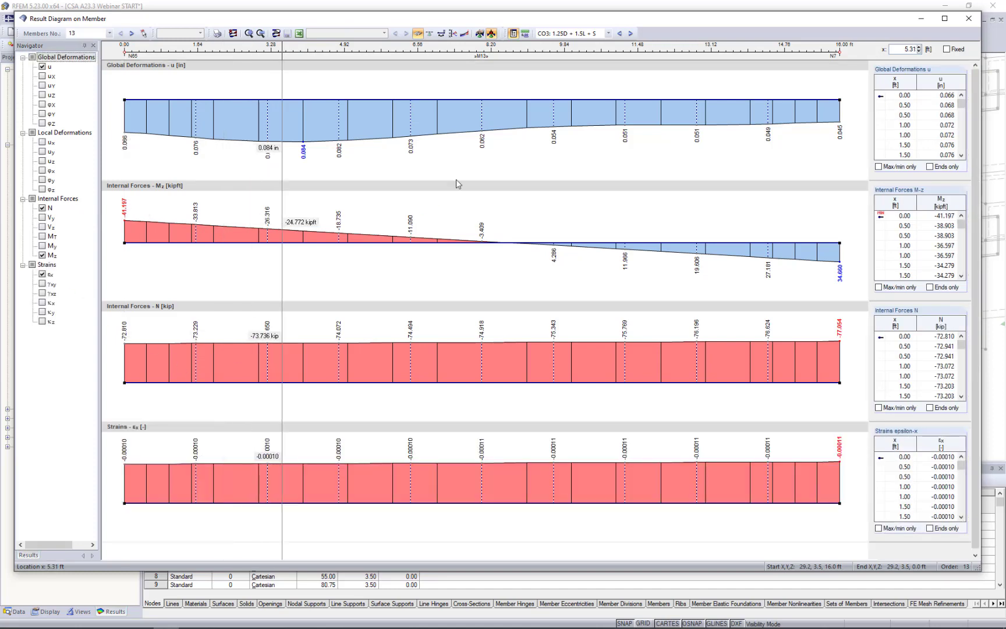
- Review member 13's result diagrams for load combinations CO4 and CO5, and close the diagram window
left_click(630, 33)
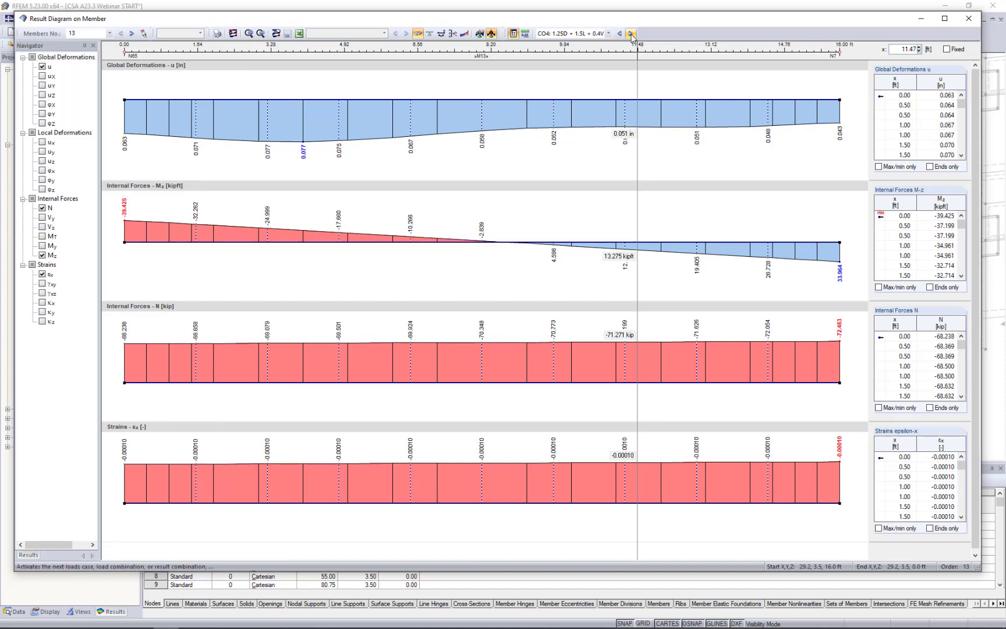
left_click(630, 33)
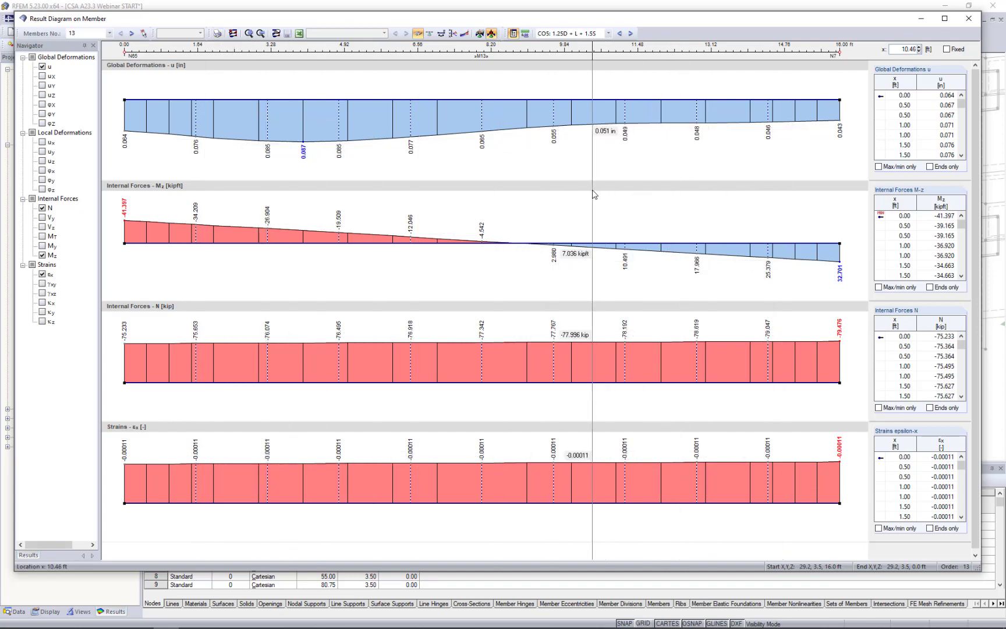
left_click(971, 19)
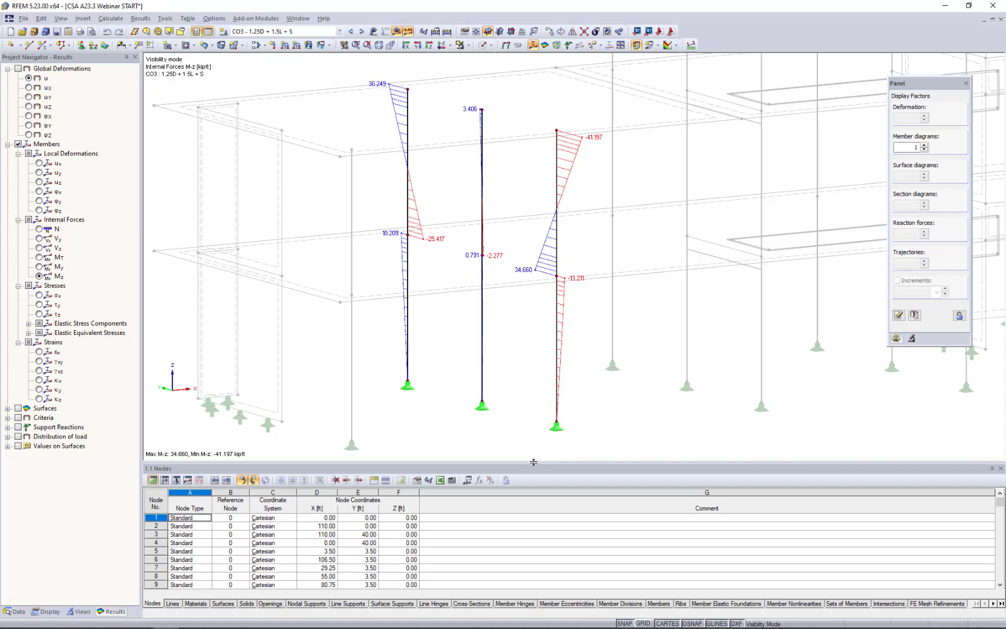
- Enlarge the table area and display the static analysis results table of member internal forces
left_click_drag(533, 461, 545, 394)
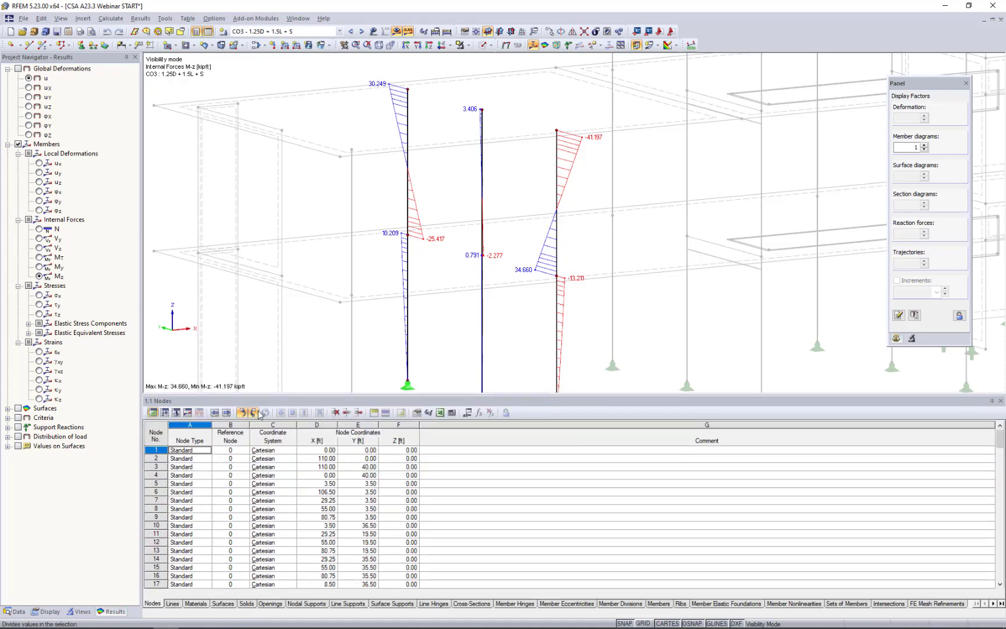
left_click(188, 412)
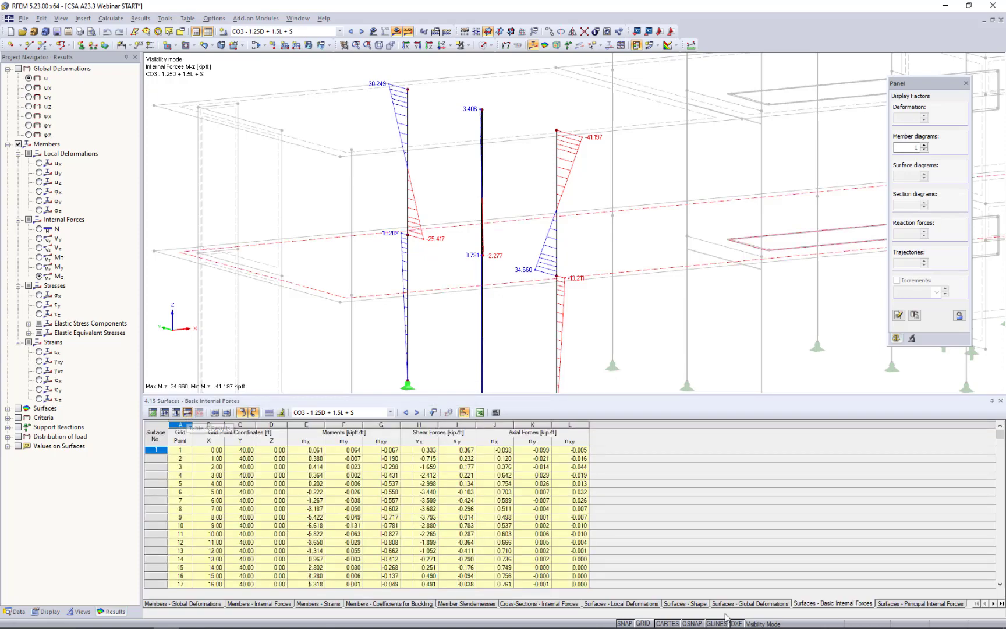
left_click(976, 603)
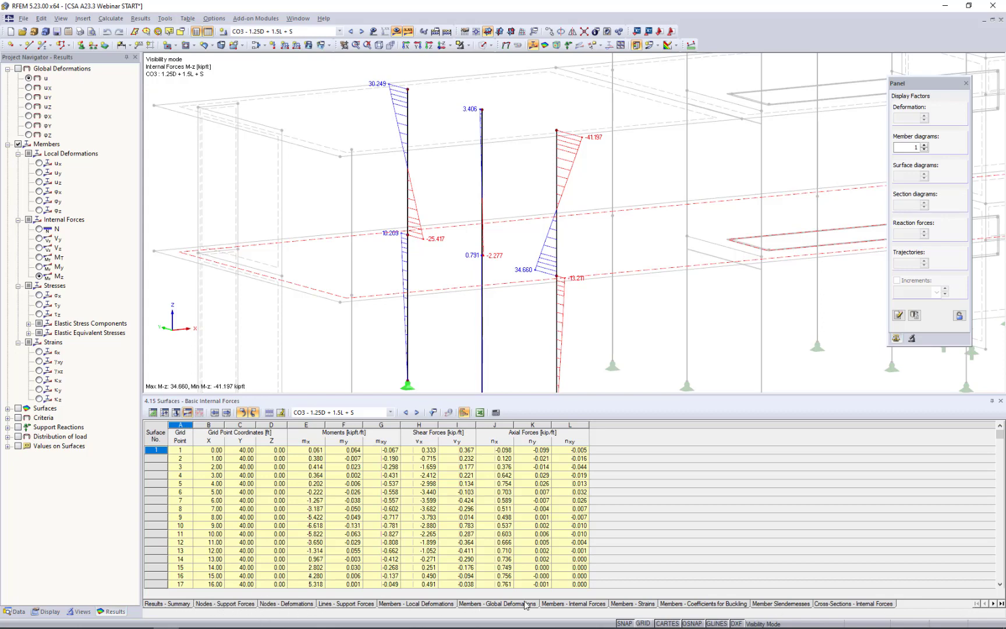
left_click(576, 604)
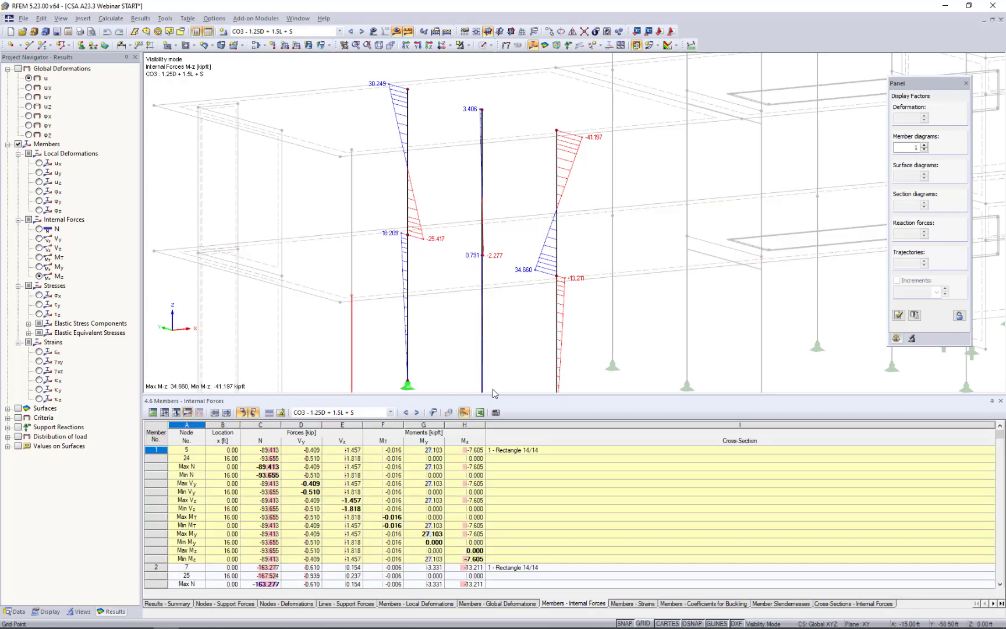
- Enlarge the internal forces table further and locate members 1 and 2 in the model from their table rows
left_click_drag(487, 393, 489, 348)
left_click(301, 437)
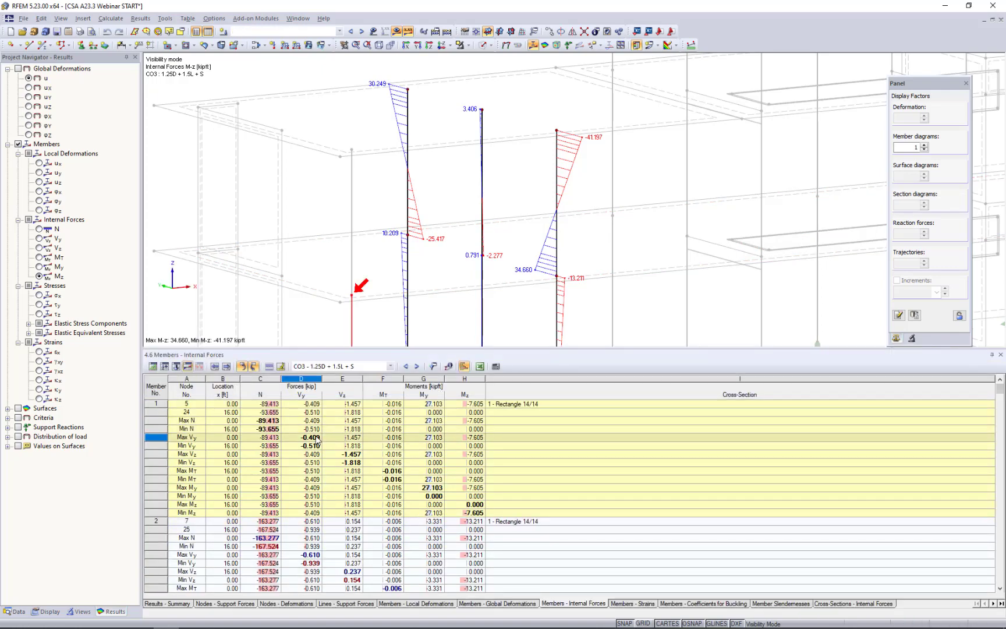
scroll(472, 294, "down", 1)
scroll(472, 294, "down", 3)
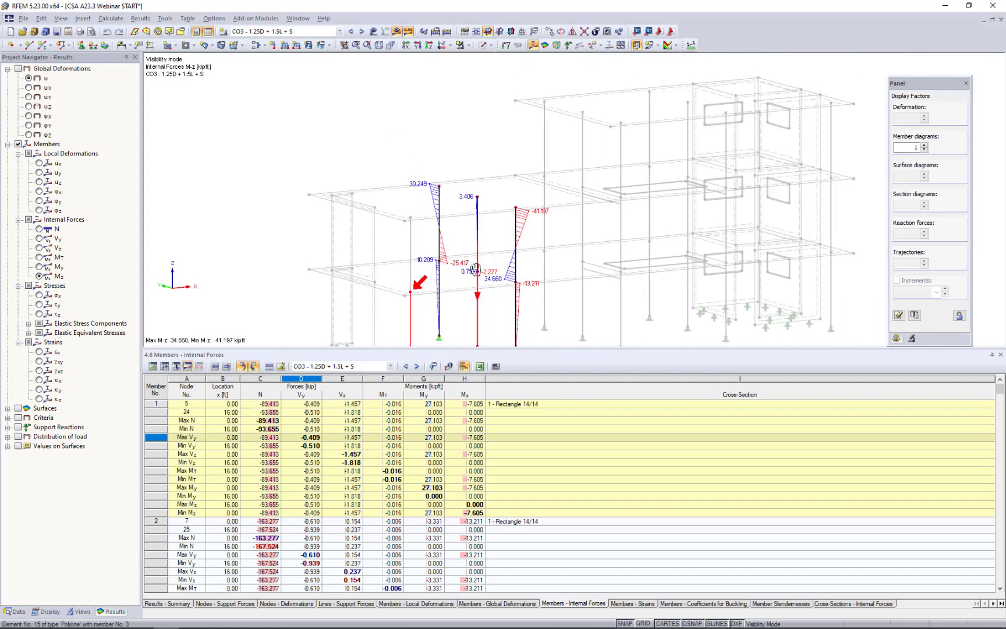
left_click(337, 547)
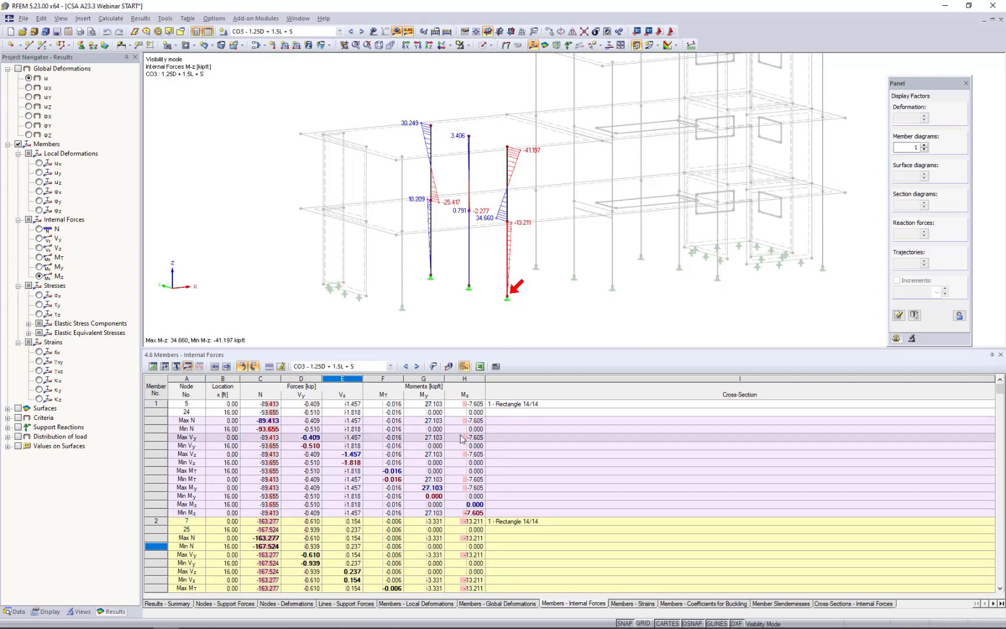
- Review the filter options for the member internal forces table and leave them unchanged
left_click(433, 366)
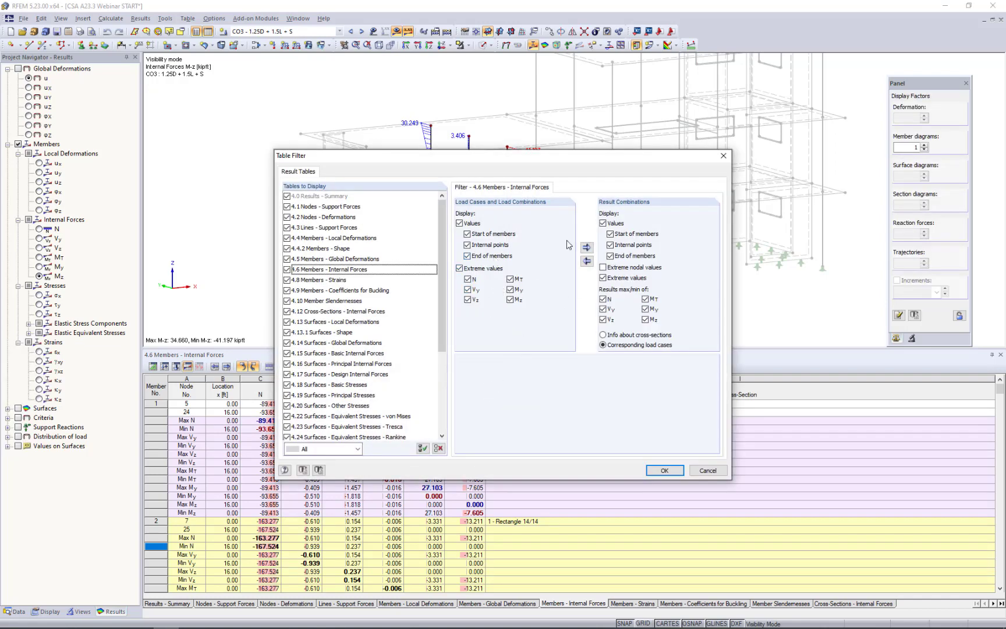
left_click(699, 469)
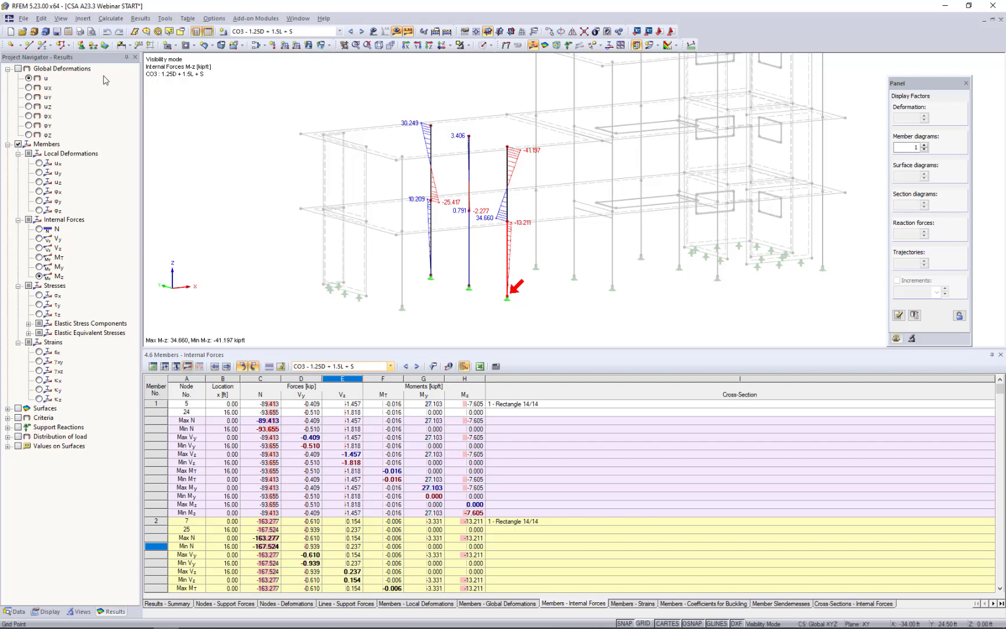
- Set up a Microsoft Excel export that includes static analysis results, limited to selected tables
left_click(24, 18)
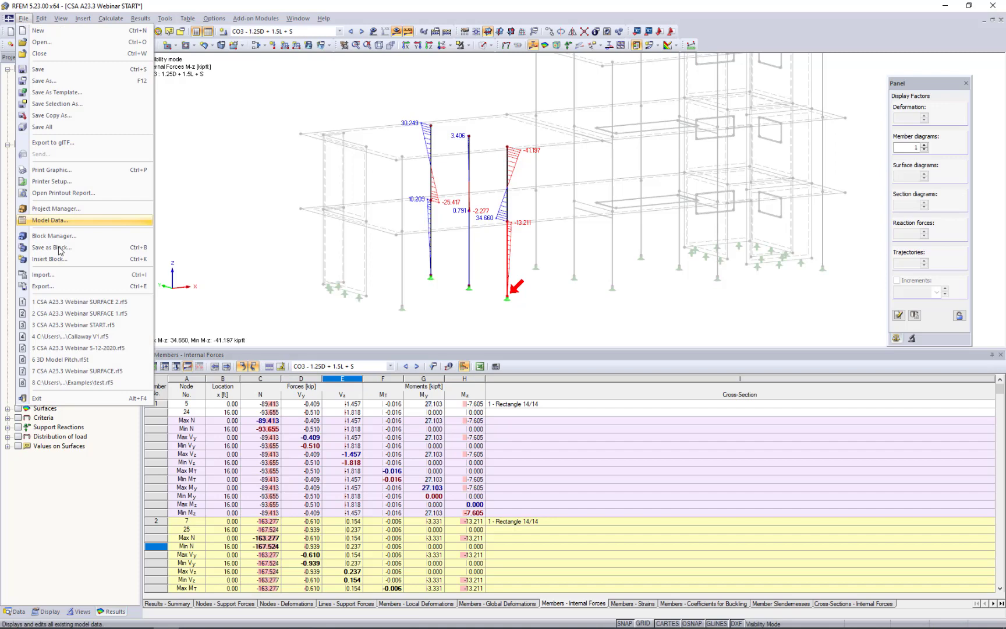
left_click(59, 286)
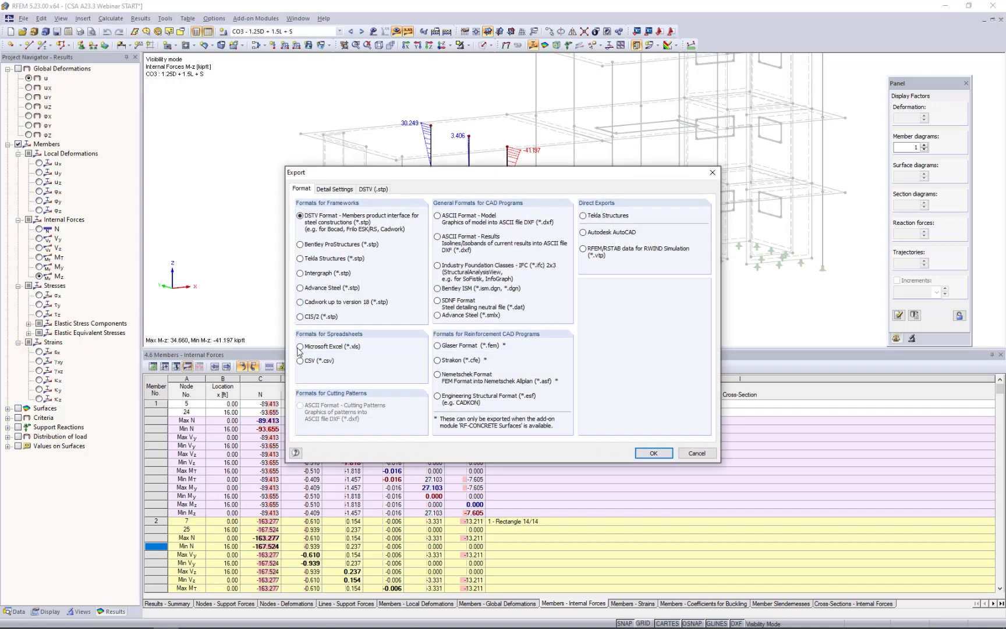
left_click(300, 347)
left_click(640, 453)
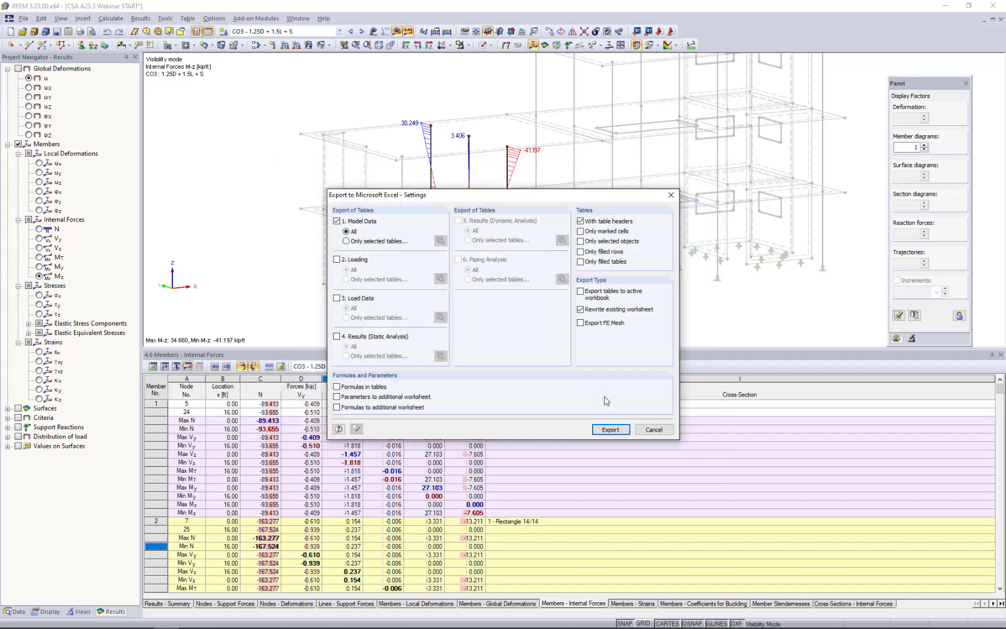
left_click(337, 336)
left_click(440, 356)
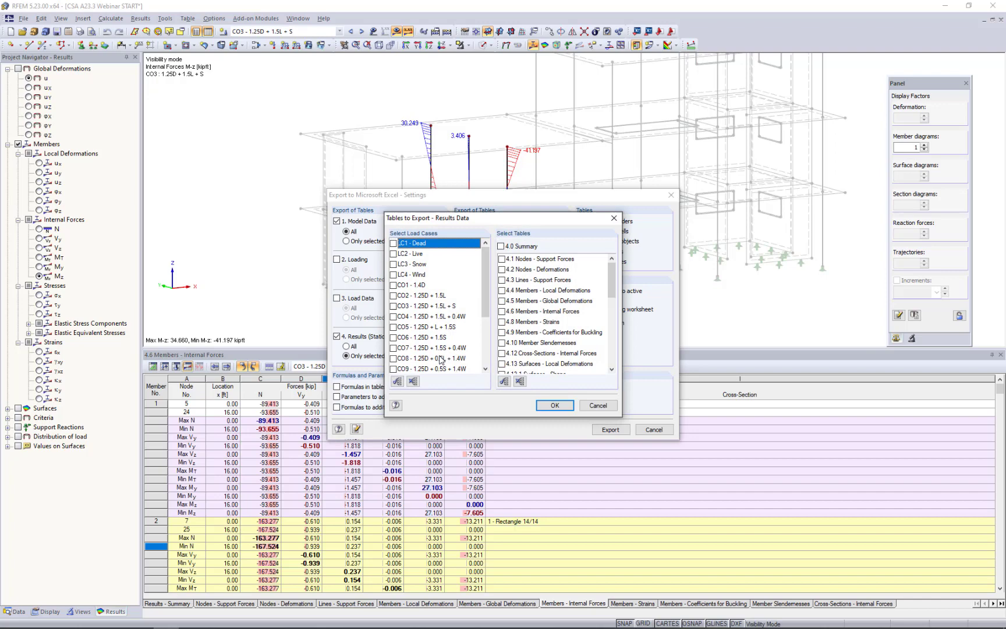
- Mark load combinations CO1 to CO4 for the results export, and cancel the table selection and the export
left_click(393, 285)
left_click(392, 295)
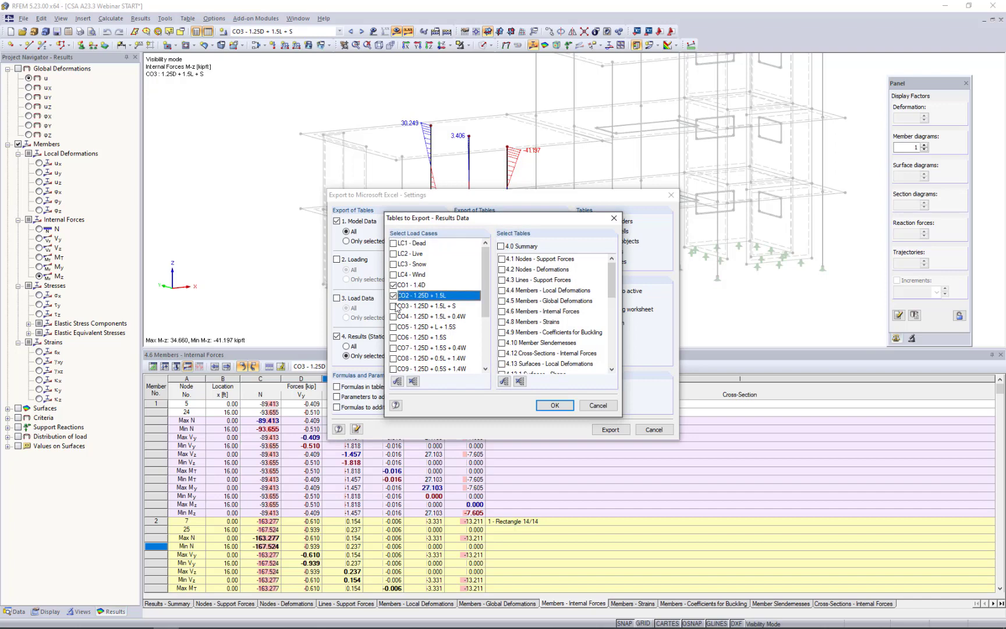
left_click(393, 305)
left_click(393, 316)
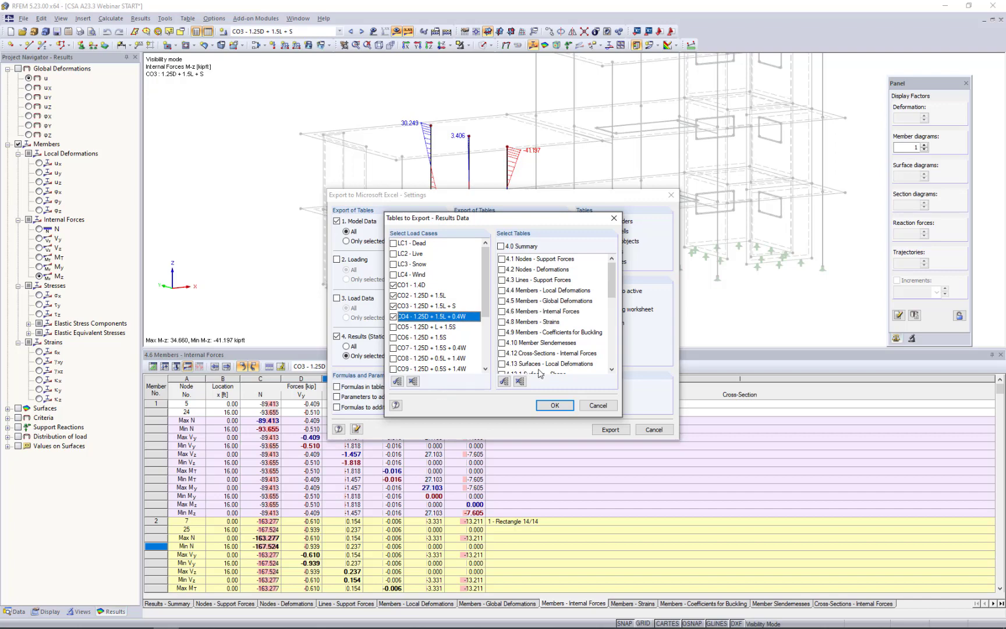
left_click(597, 405)
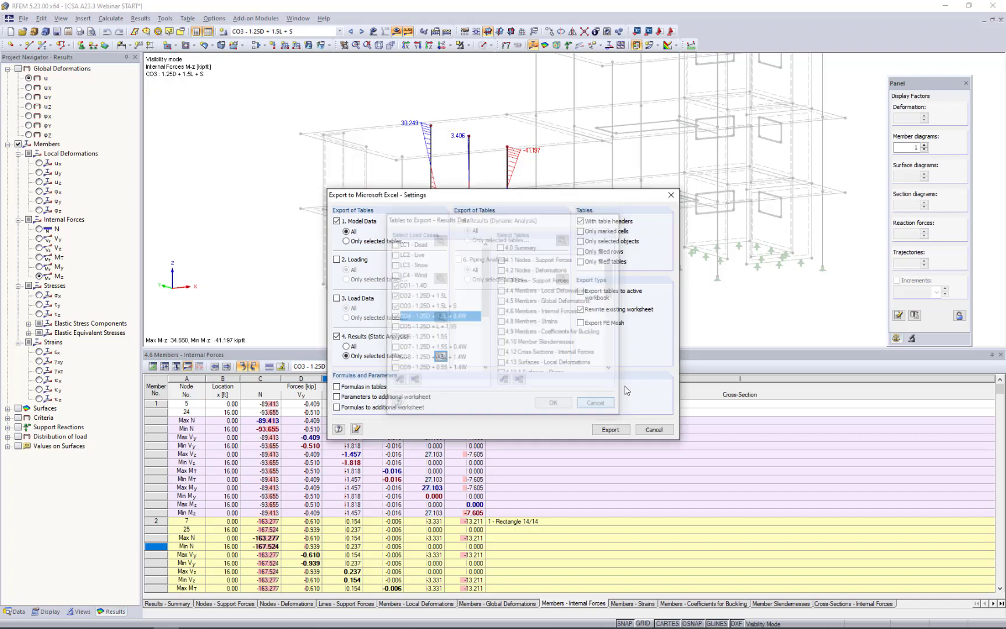
left_click(653, 429)
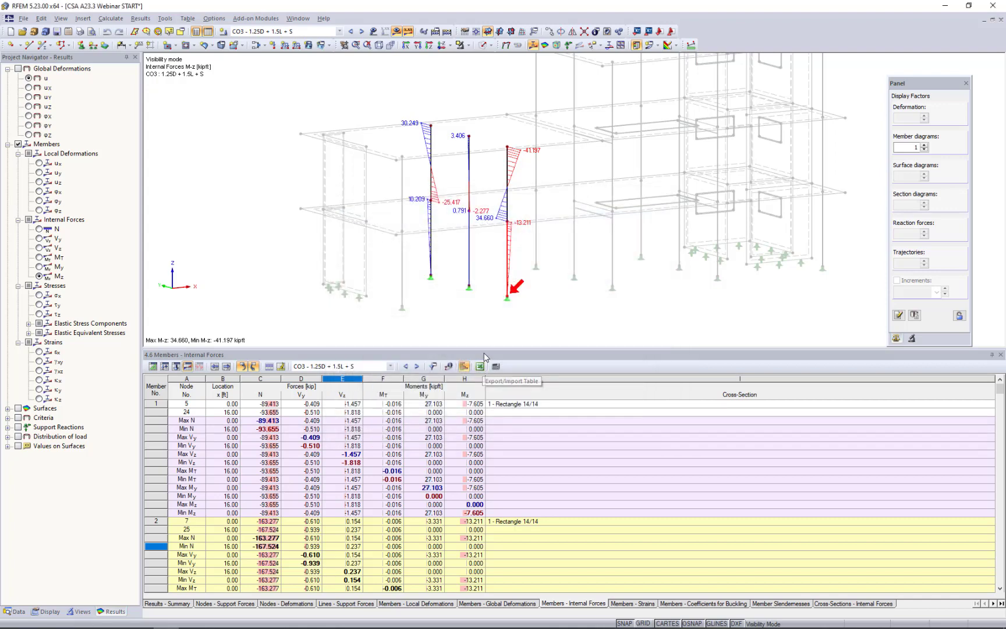
- Reduce the height of the results table to give the model view more room
left_click_drag(484, 348, 485, 420)
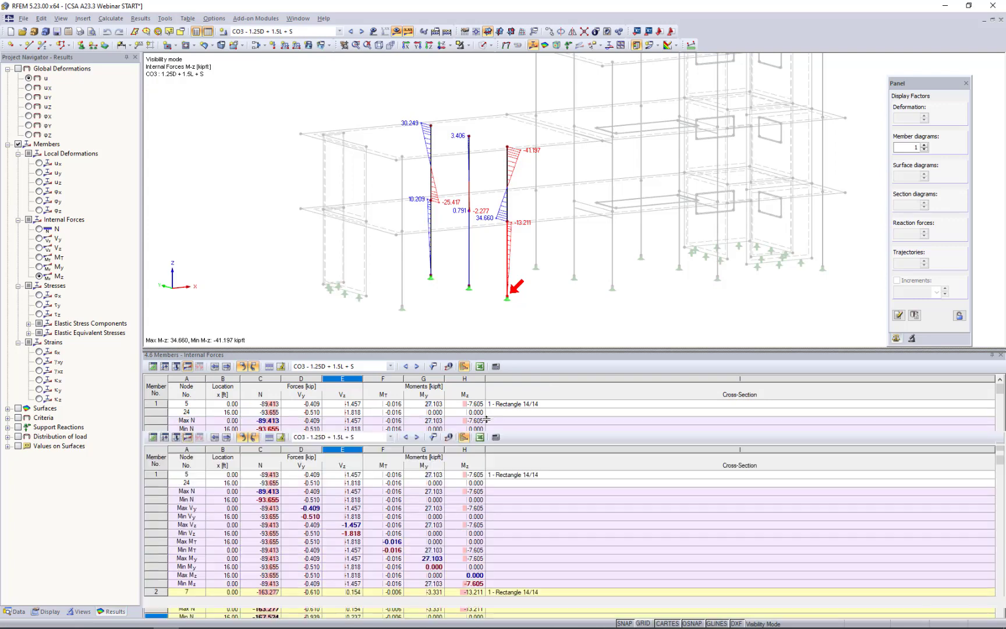
middle_click_drag(563, 298, 556, 330)
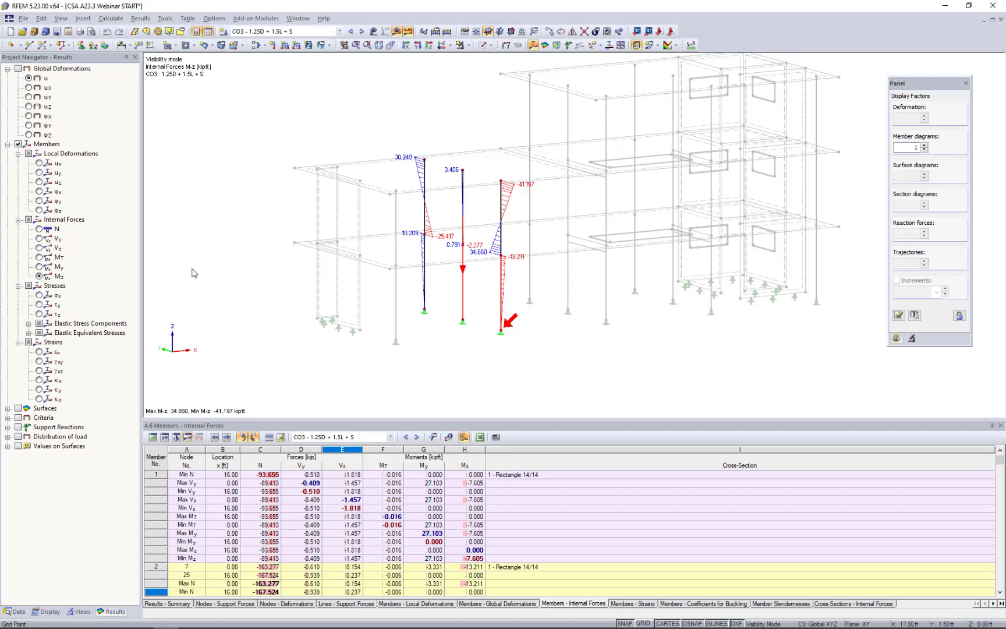
- Hide the member results, display the surface results, and cancel the visibility mode so the whole building is shown
left_click(19, 144)
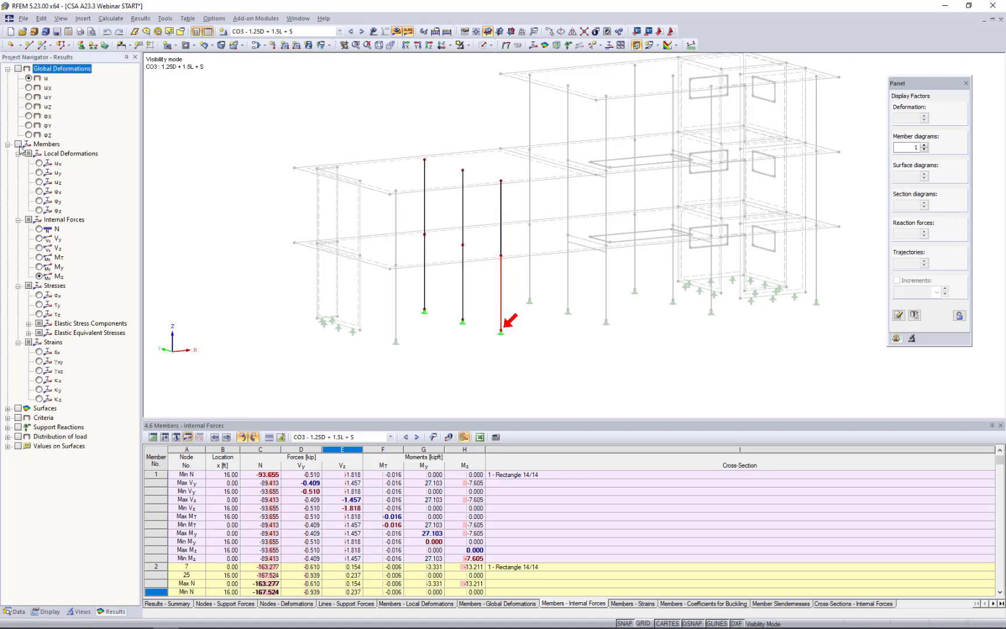
left_click(7, 144)
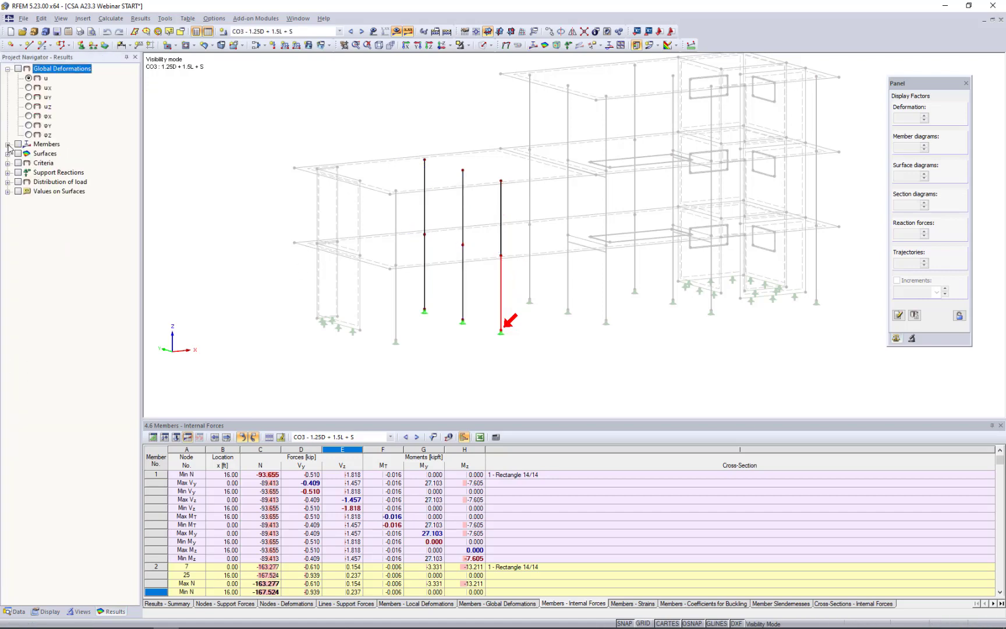
left_click(8, 153)
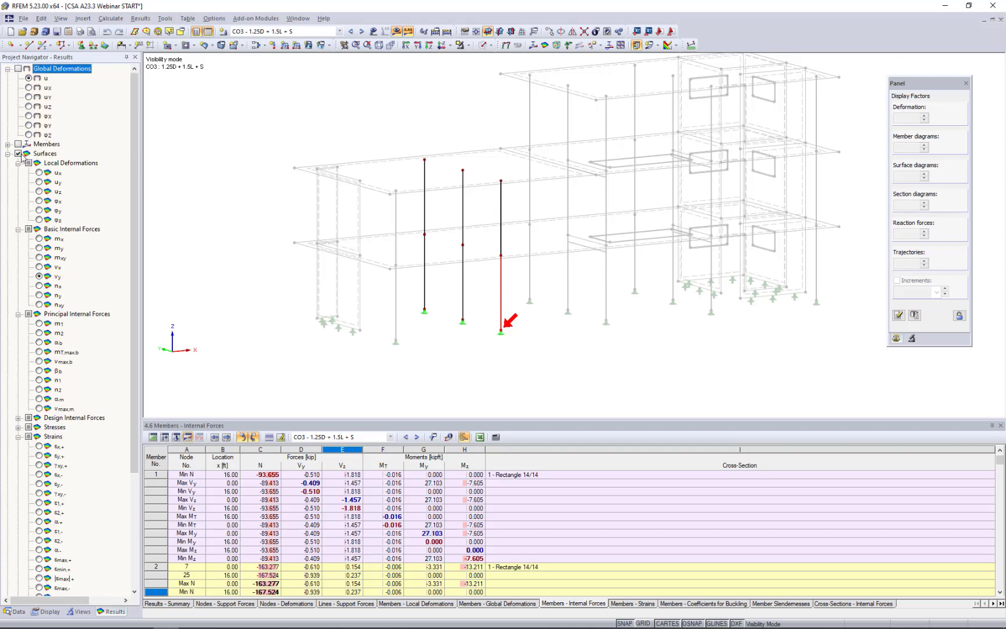
left_click(468, 45)
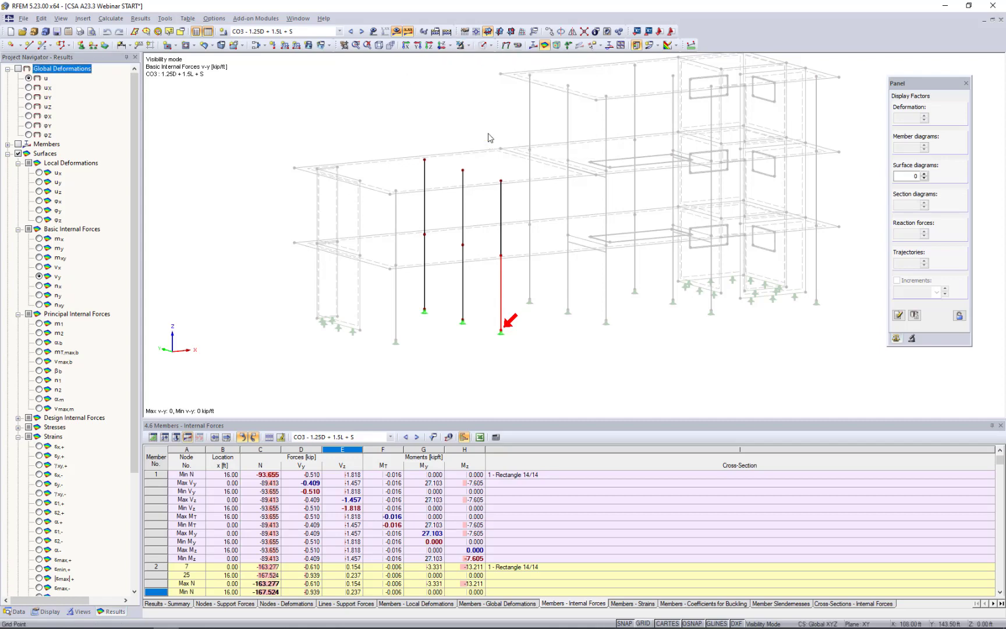
left_click(490, 135)
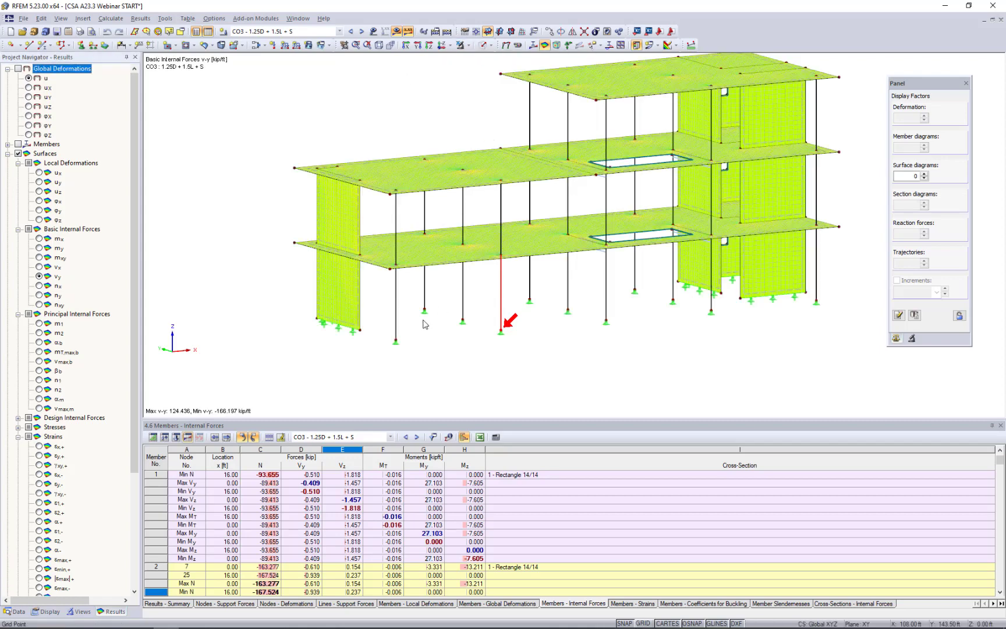
- Isolate the lowest elevated floor slab by window-selecting it in the front view and hiding all other objects
middle_click_drag(381, 339, 480, 333, "ctrl")
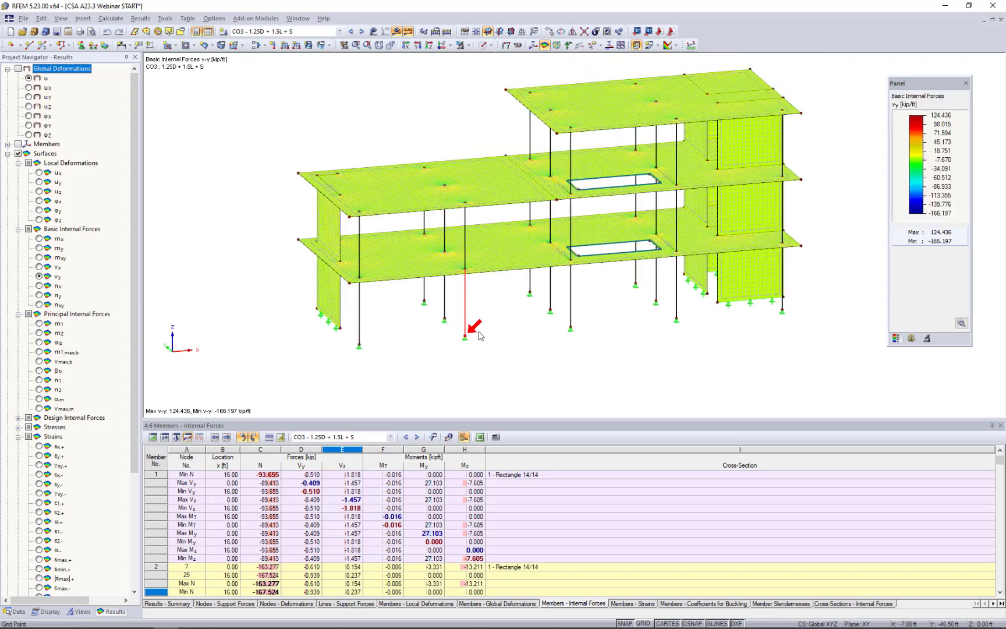
middle_click_drag(575, 335, 513, 267, "ctrl")
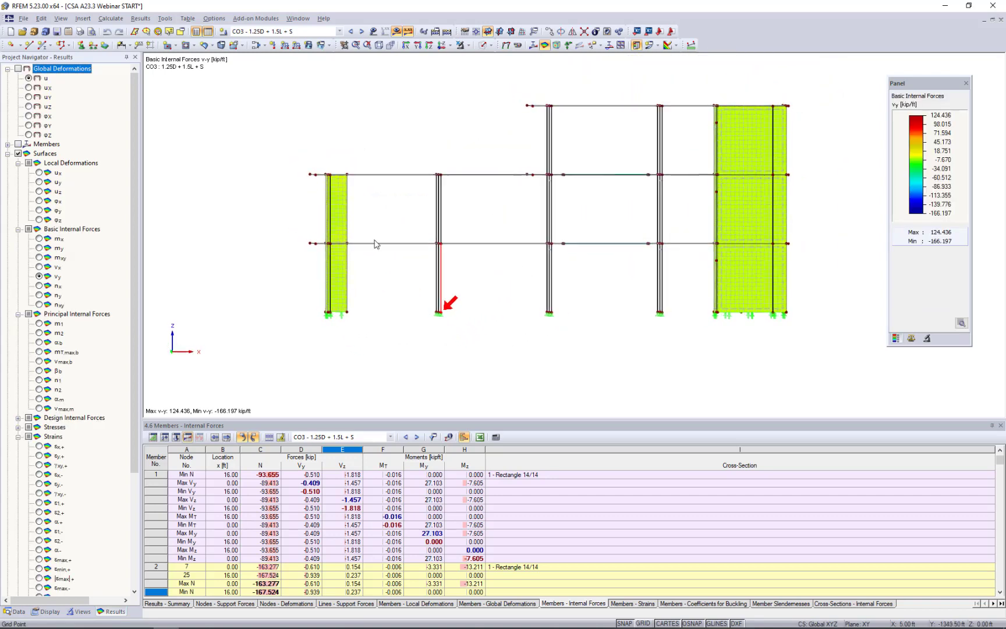
left_click_drag(296, 237, 804, 256)
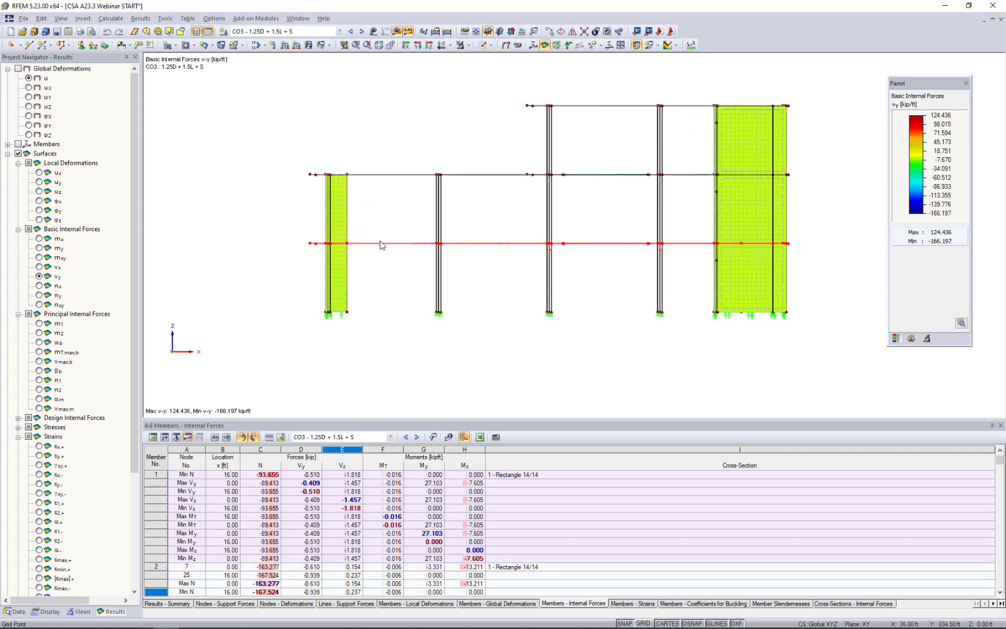
left_click(469, 46)
left_click(471, 58)
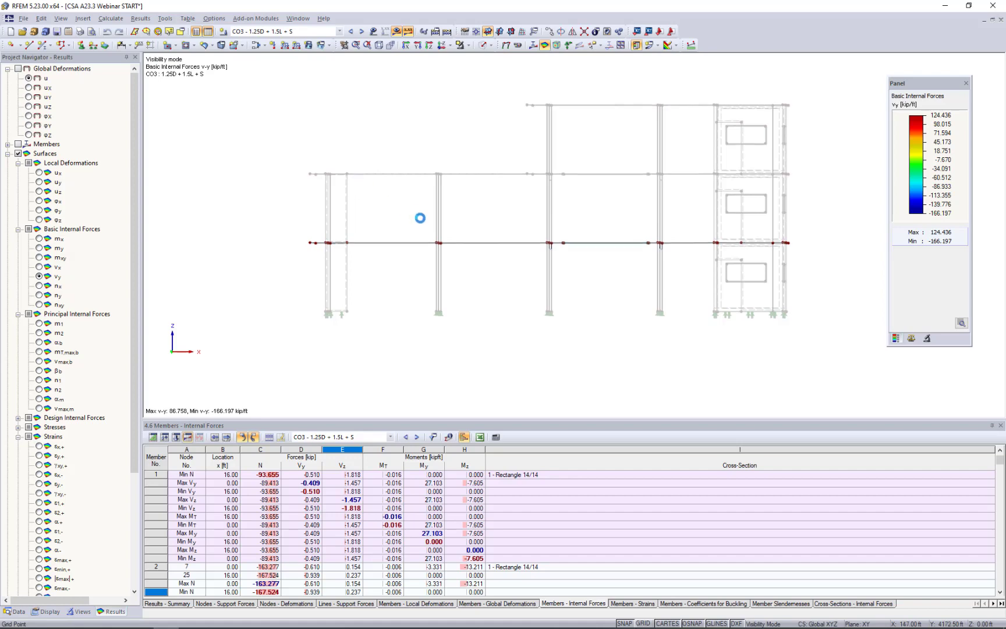
middle_click_drag(455, 253, 478, 271, "ctrl")
scroll(474, 286, "up", 5)
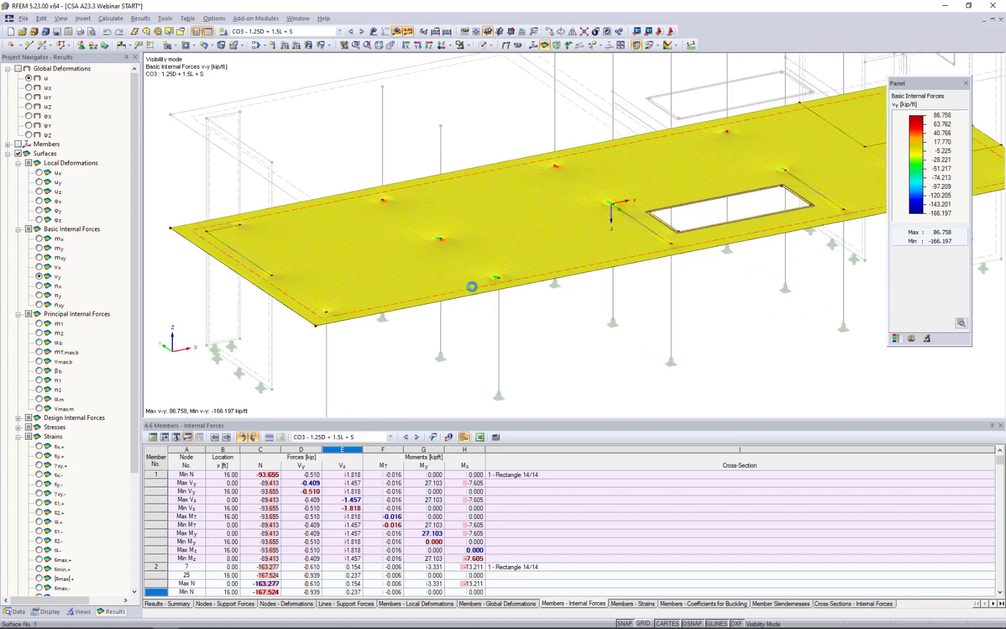
- Turn on the slab's local axis system and display its local deformation ux
right_click(472, 287)
left_click(514, 478)
left_click(40, 174)
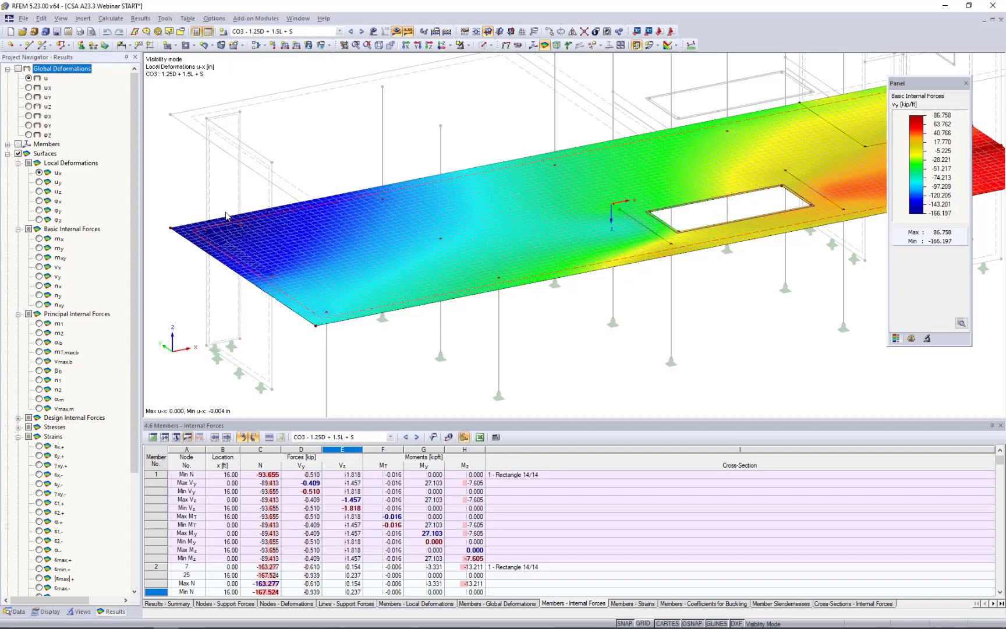
- Review the slab's basic internal forces mx, my, vx and nx one after another
left_click(39, 239)
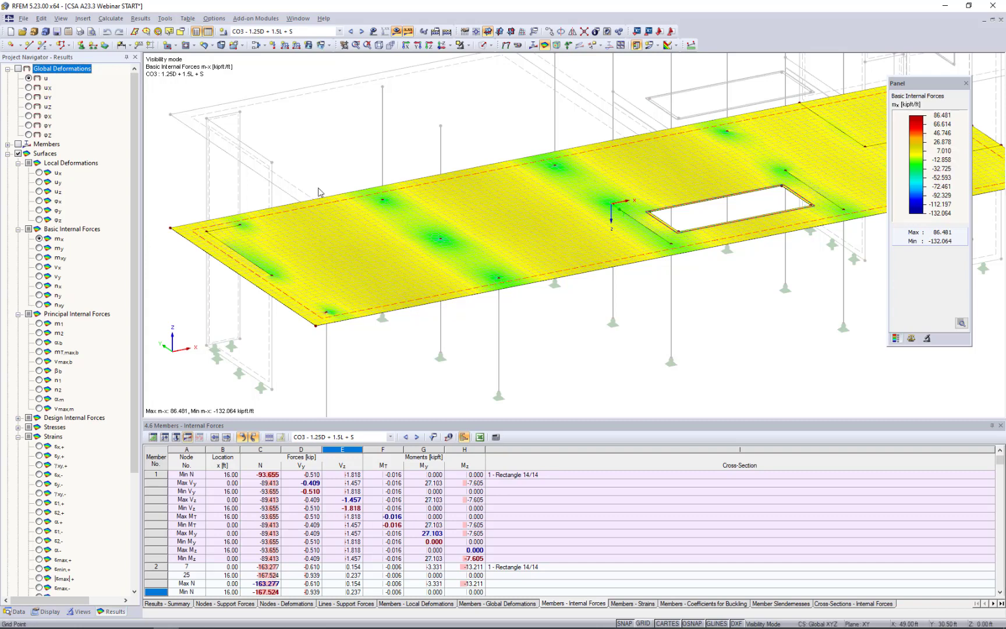
left_click(39, 248)
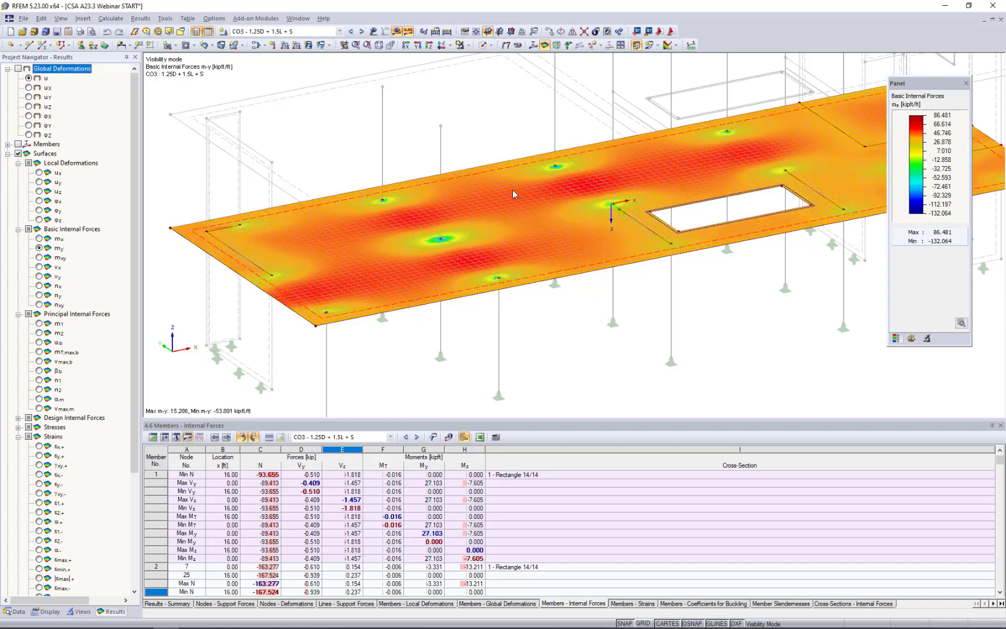
left_click(39, 267)
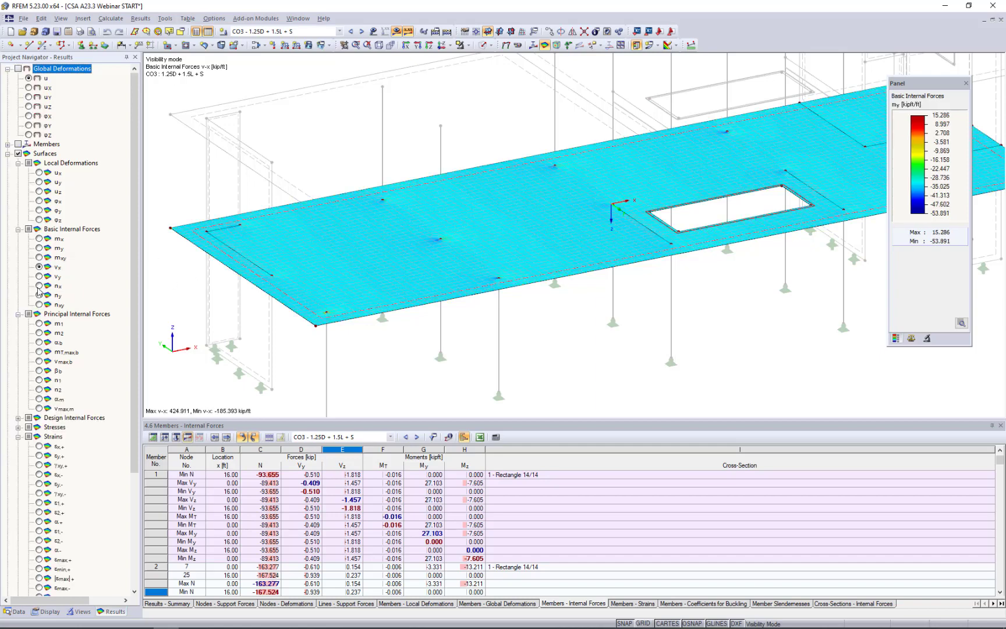
left_click(39, 286)
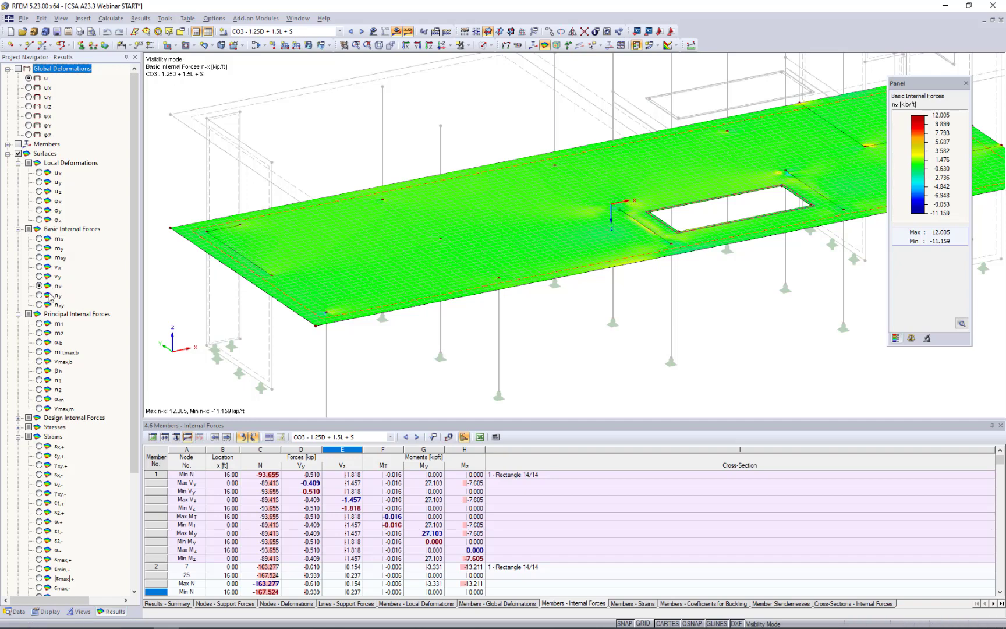
- Review the slab's principal internal forces m1 and m2, and display the strain εx,+
left_click(39, 324)
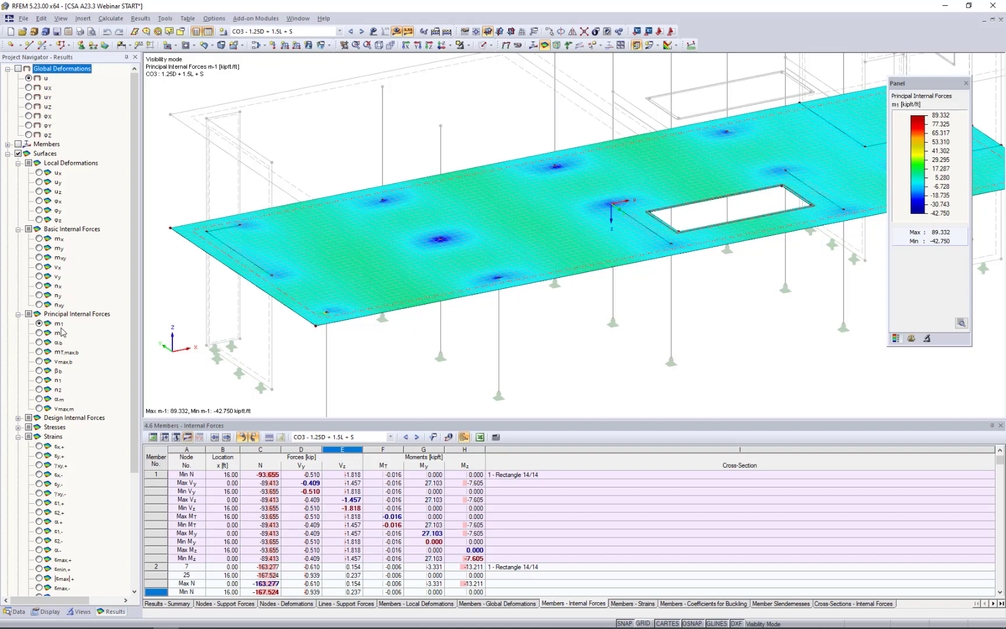
left_click(39, 333)
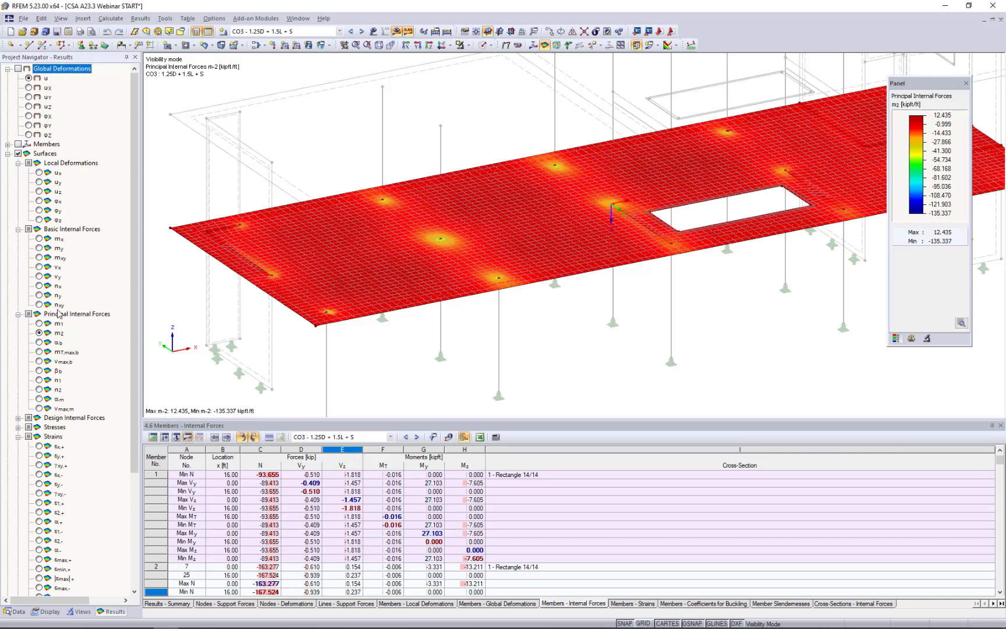
left_click(39, 446)
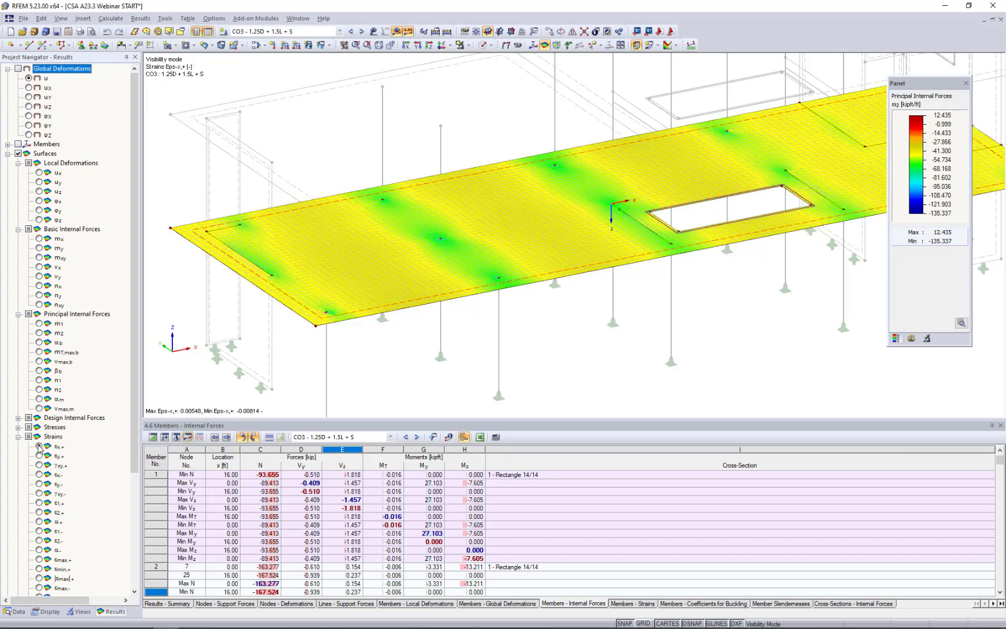
scroll(69, 475, "down", 3)
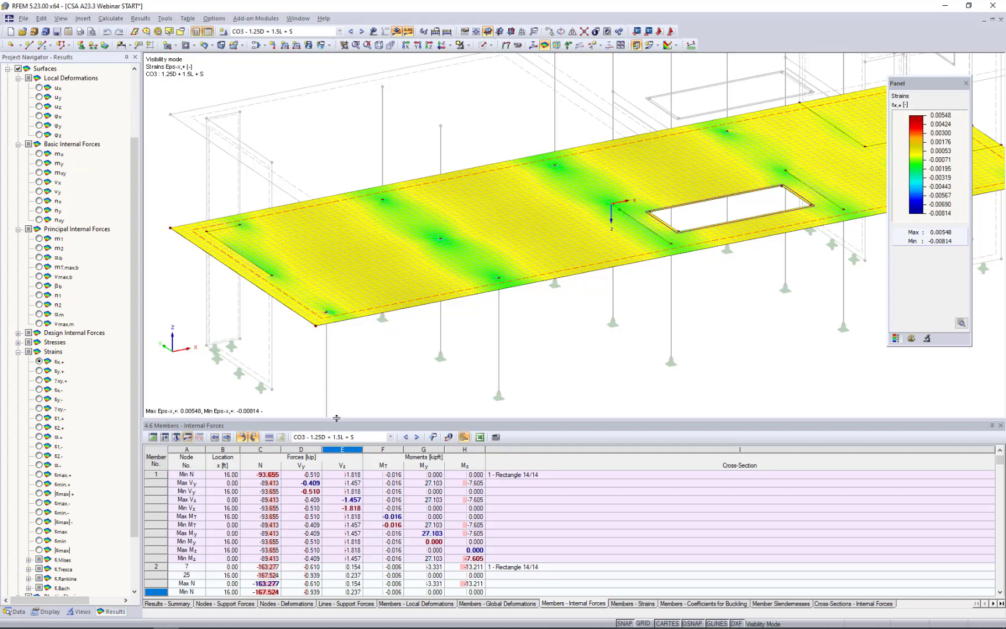
- Enlarge the results table and show the basic internal forces table for surfaces
left_click_drag(336, 418, 354, 345)
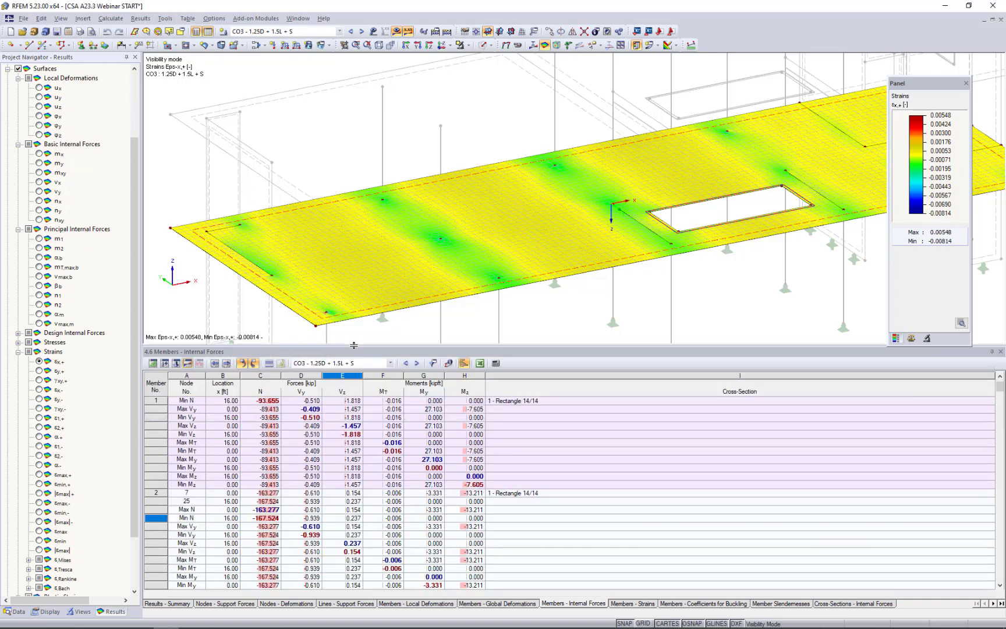
left_click(994, 603)
left_click(994, 604)
left_click(994, 604)
left_click(994, 604)
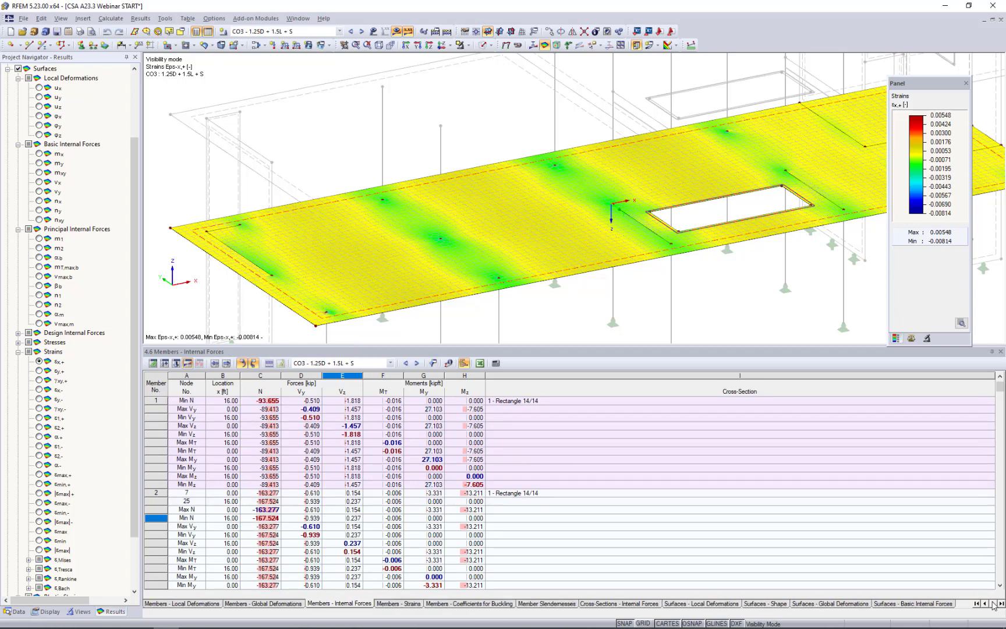
left_click(931, 604)
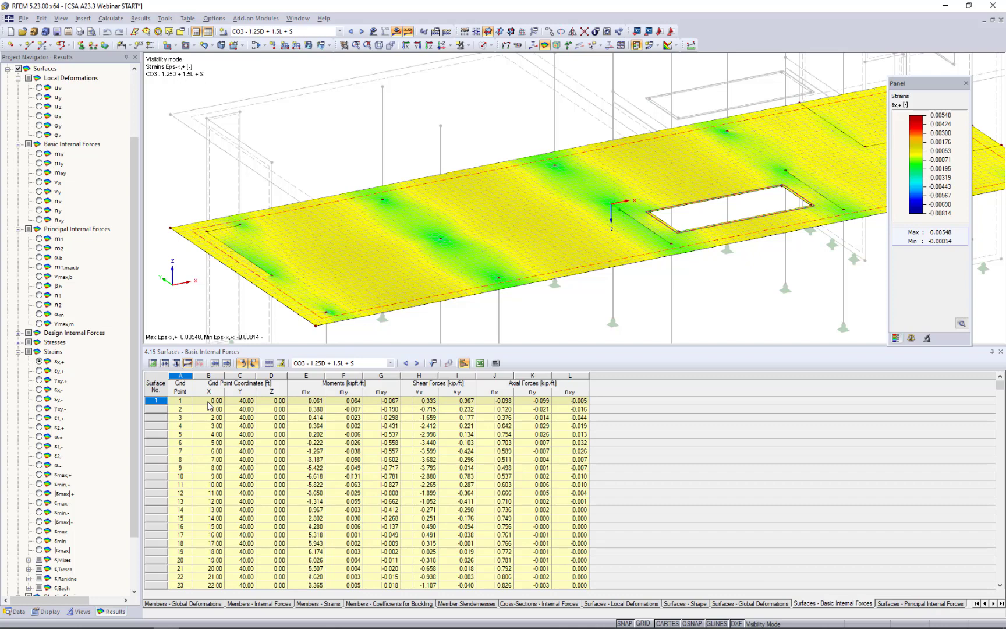
- Examine the slab surface's result grid settings, close them without changes, and reduce the height of the results table
double_click(359, 315)
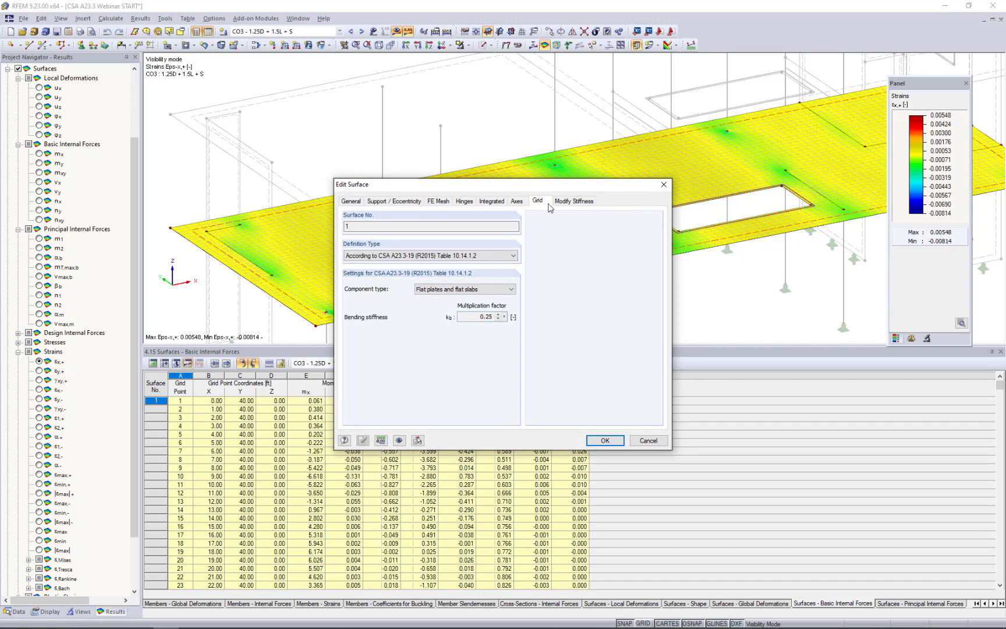
left_click(540, 202)
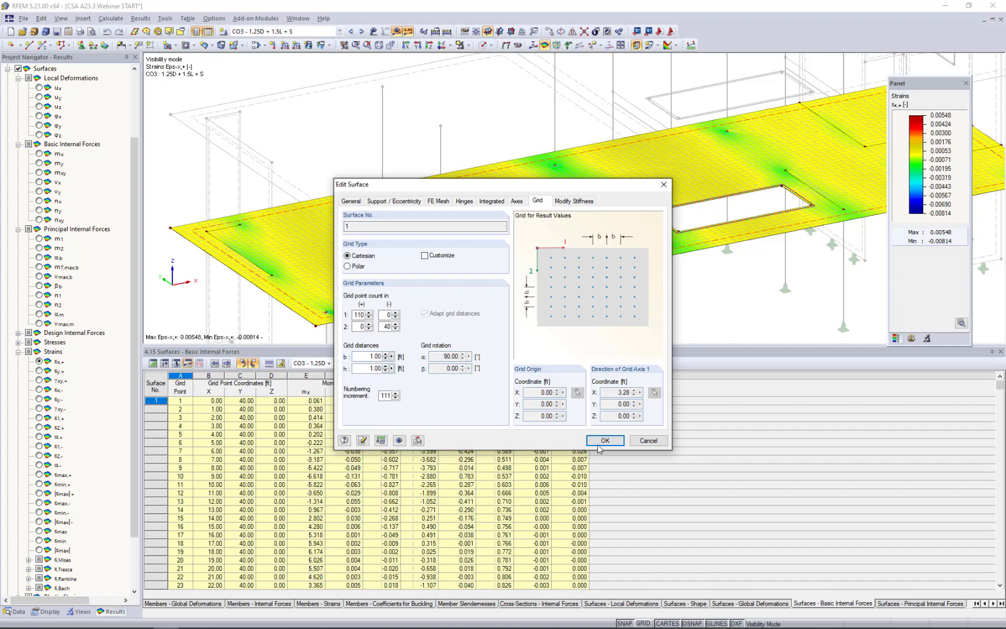
left_click(648, 441)
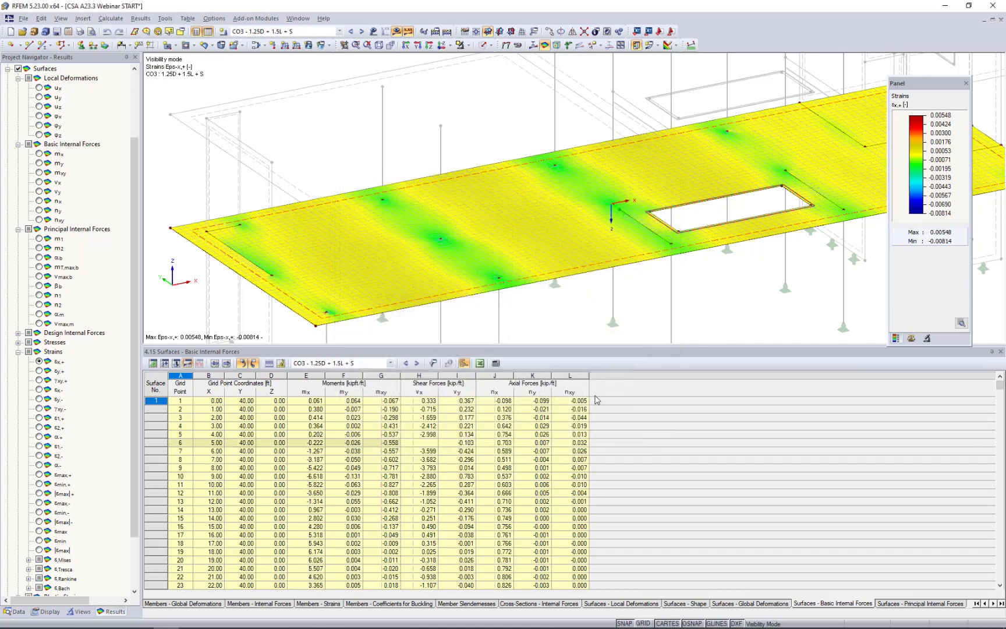
left_click_drag(579, 344, 577, 431)
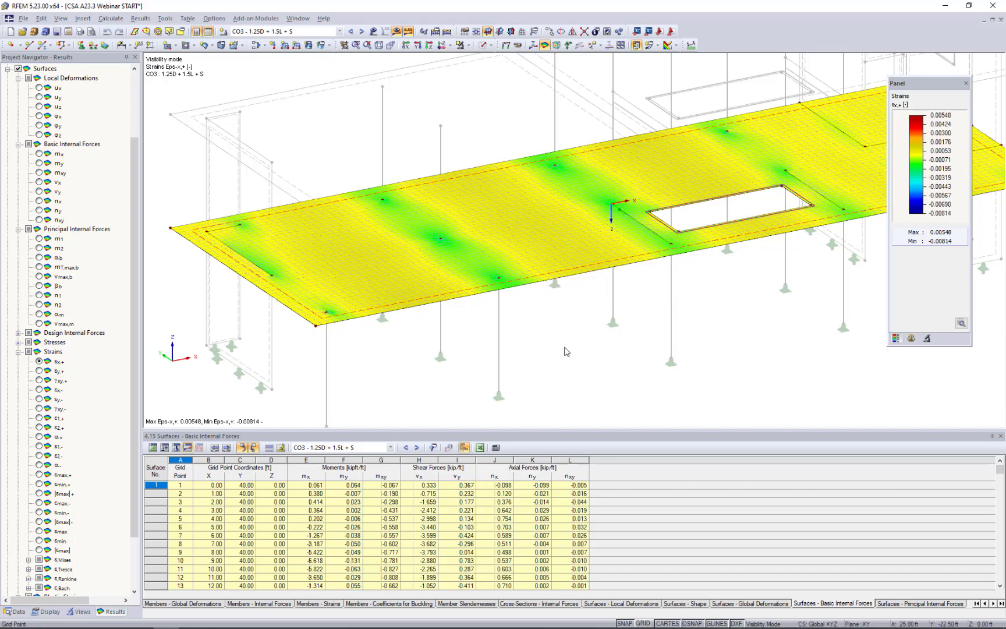
- Turn on the work plane grid and set its origin at the front column node of the second column row on the slab
middle_click_drag(564, 349, 526, 362, "ctrl")
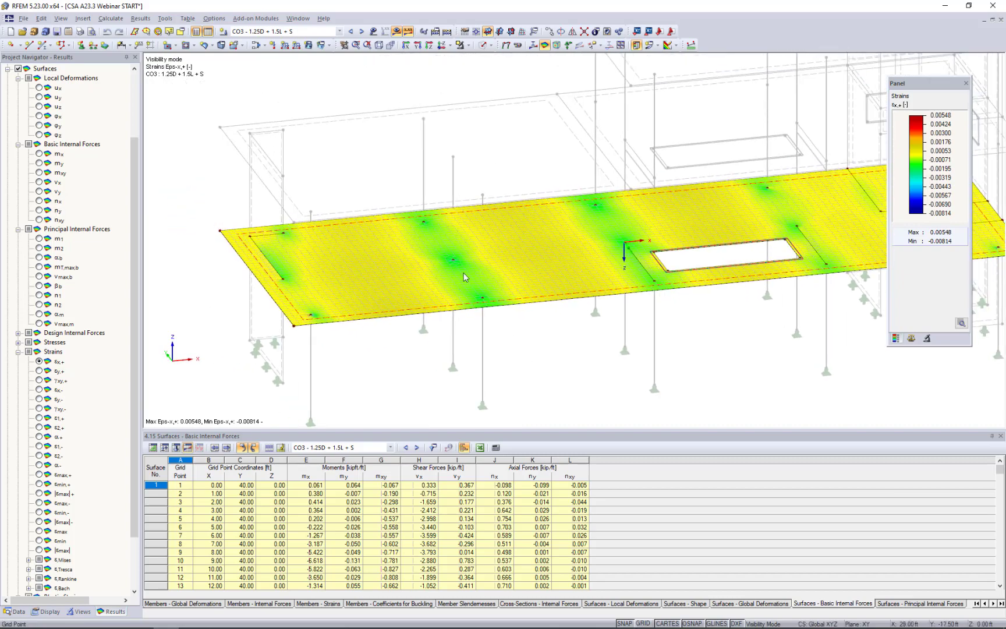
scroll(458, 304, "up", 2)
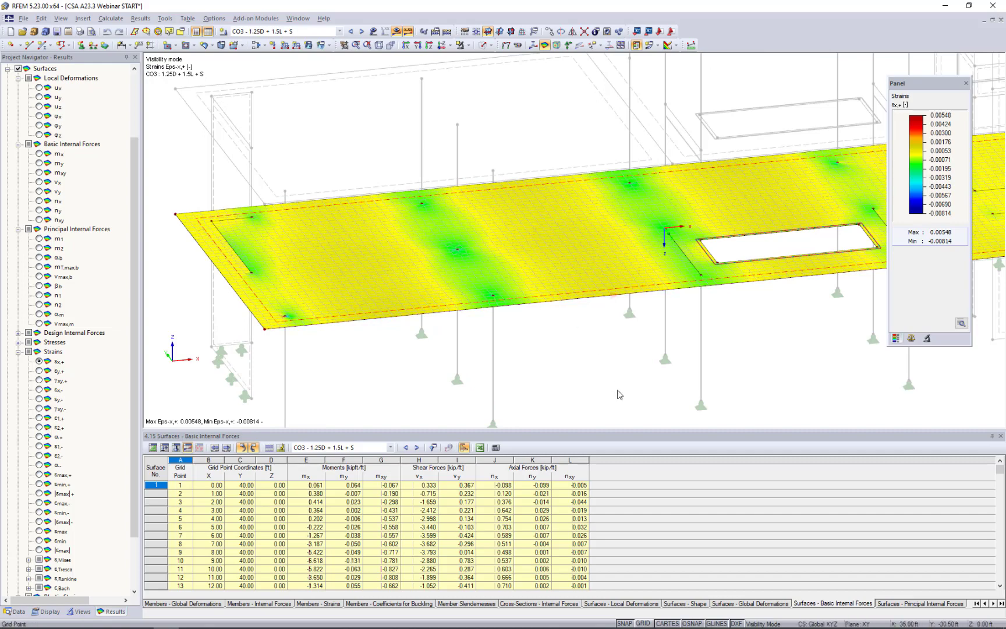
left_click(645, 623)
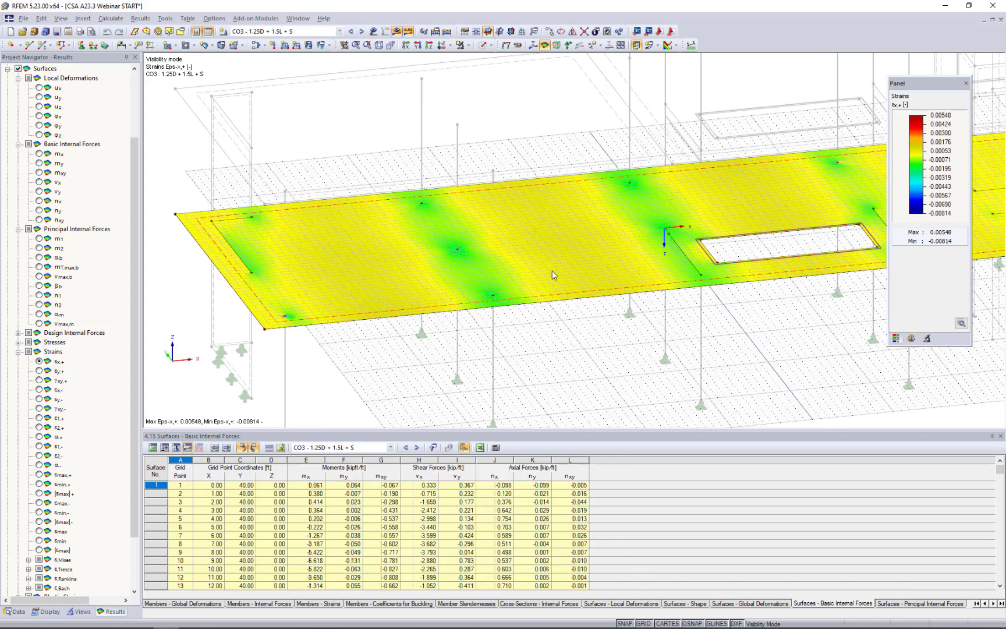
left_click(475, 31)
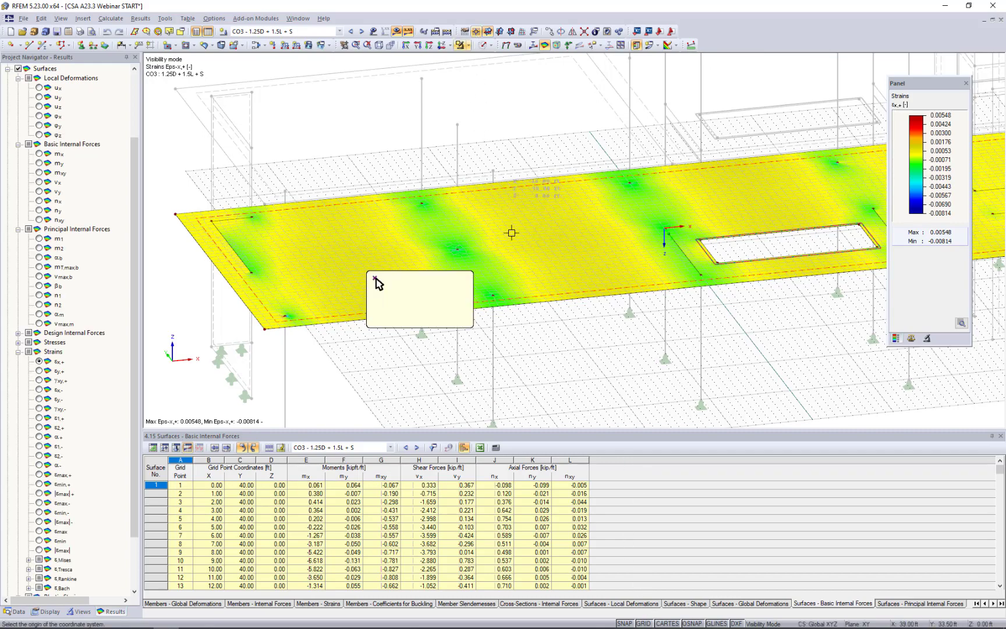
left_click(493, 295)
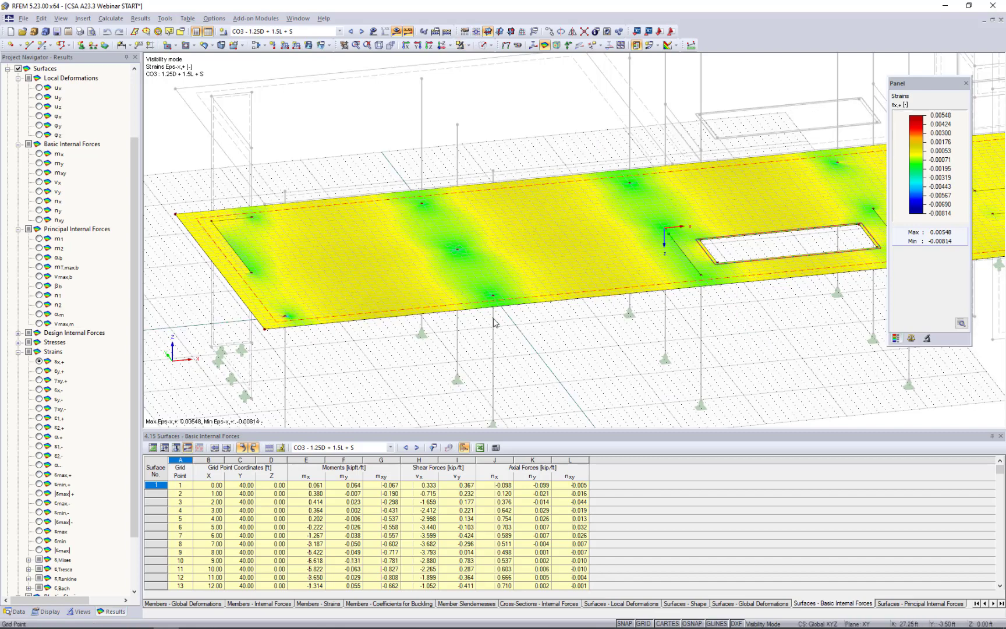
middle_click_drag(534, 219, 539, 188, "ctrl")
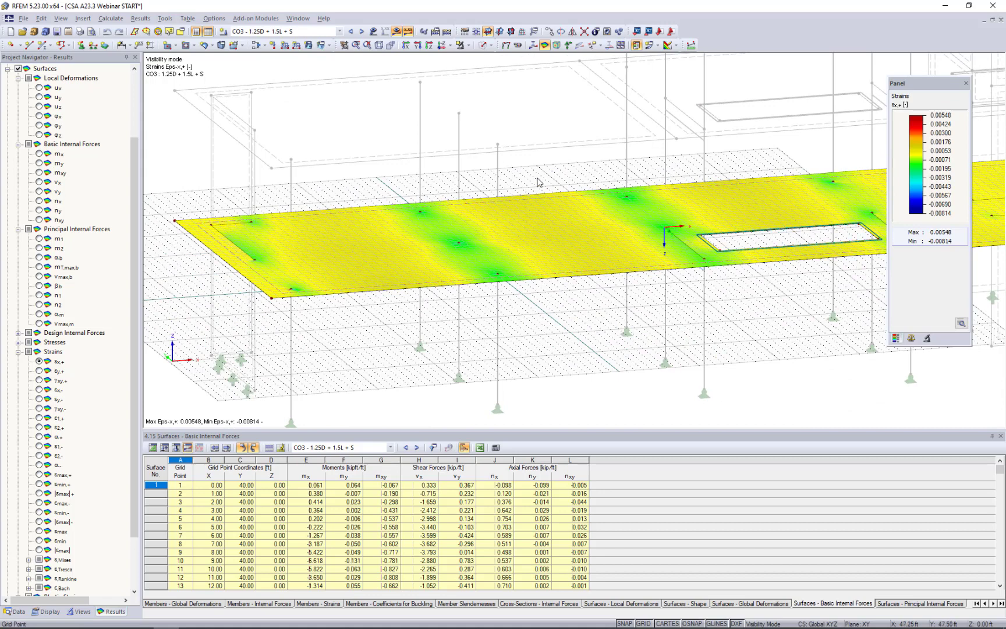
- Start a new numerical surface section along the second column row, with edge points at X 29.25, Y 45.50 and X 29.25, Y -10.50 ft
left_click(658, 45)
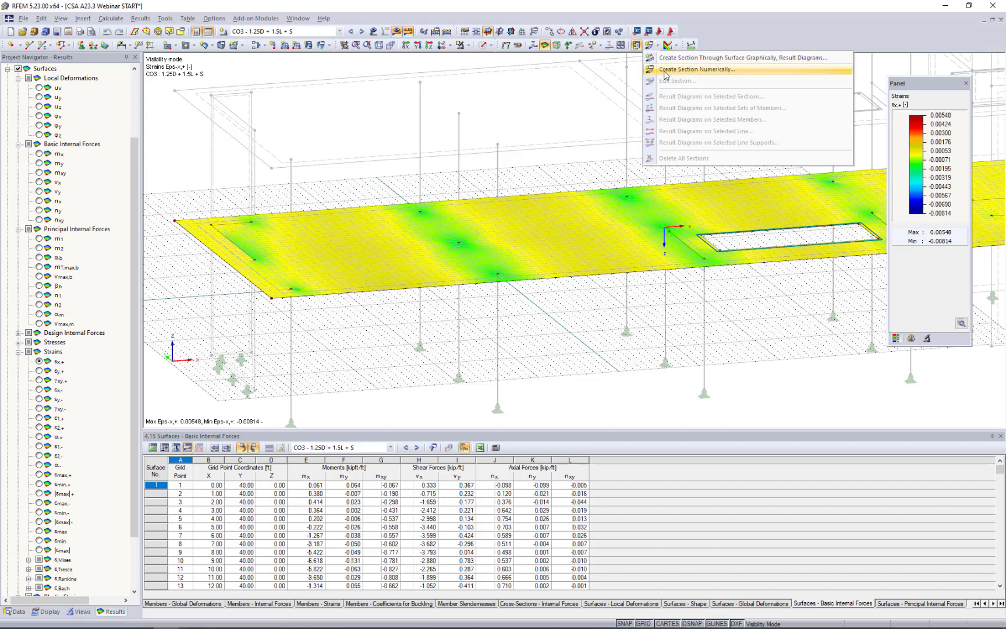
left_click(665, 72)
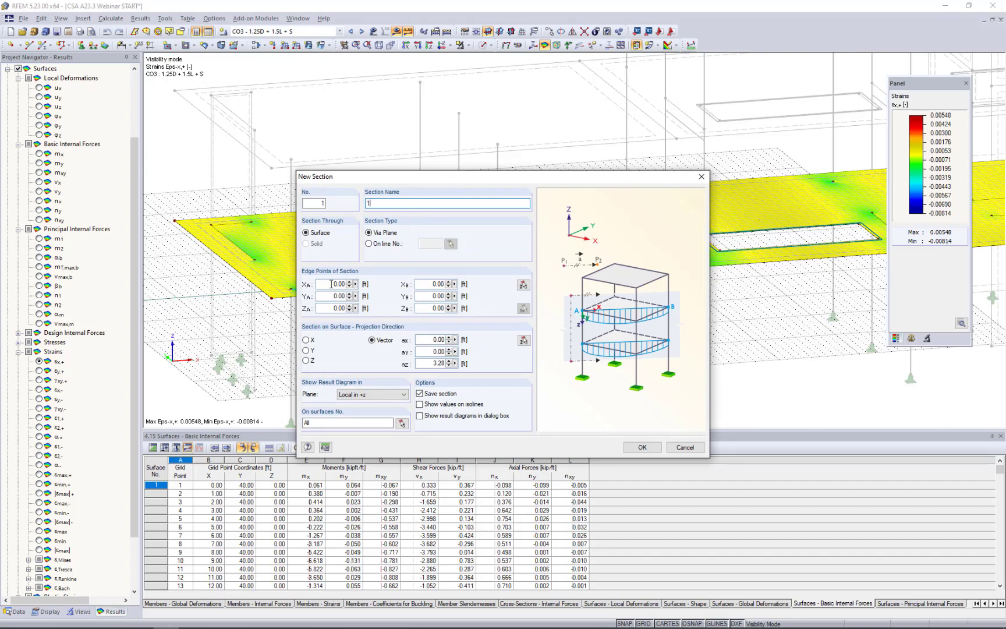
left_click(522, 286)
scroll(410, 199, "up", 3)
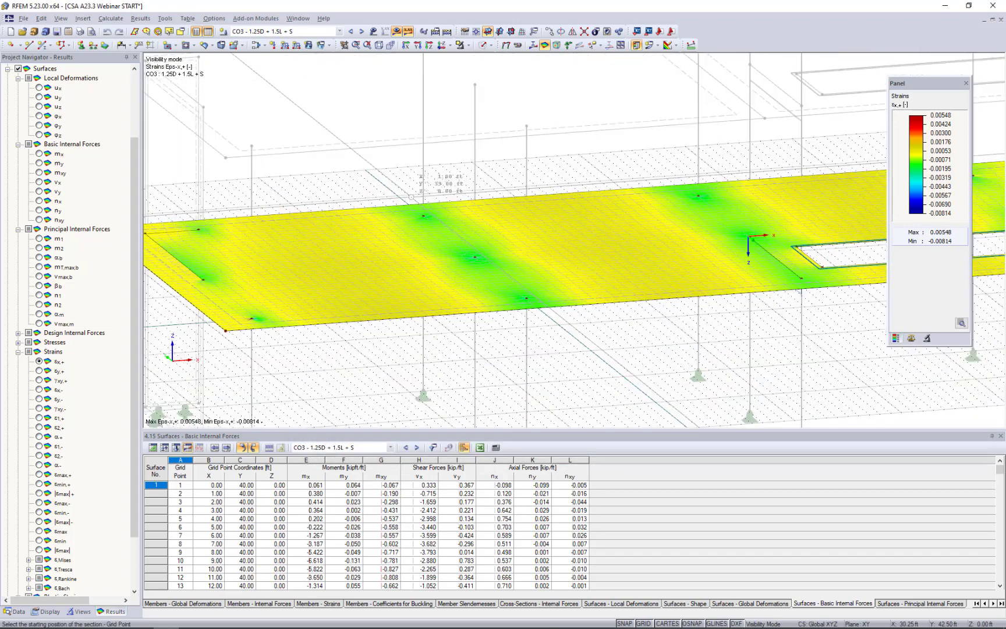
left_click(390, 190)
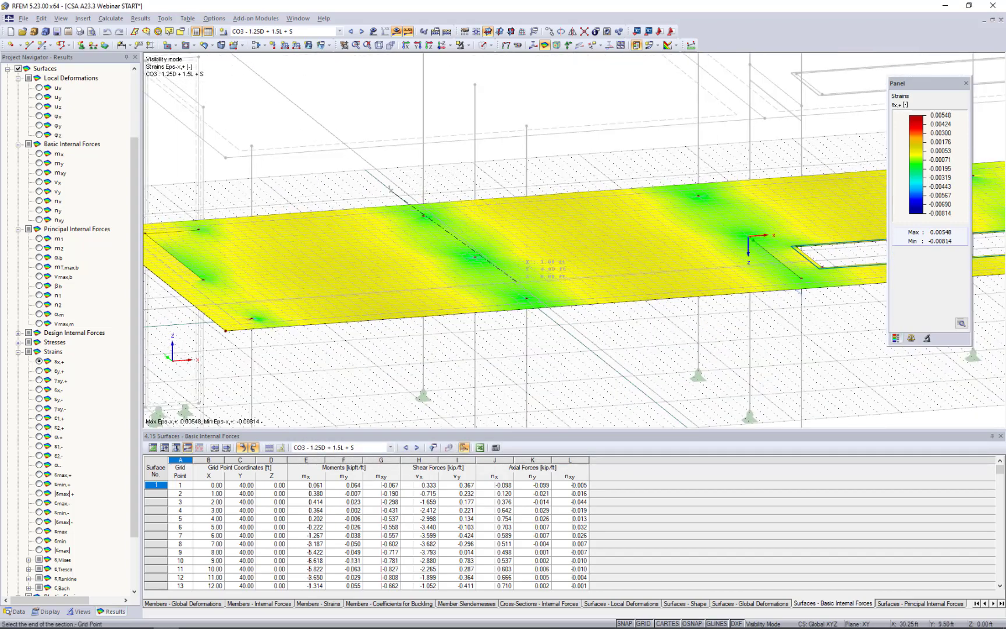
left_click(560, 335)
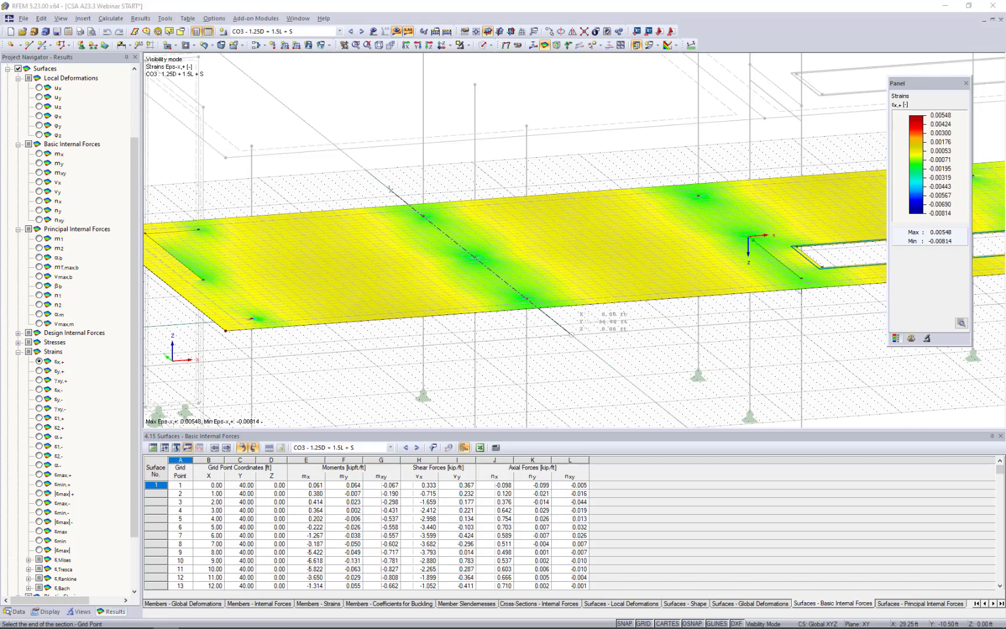
left_click_drag(549, 177, 864, 120)
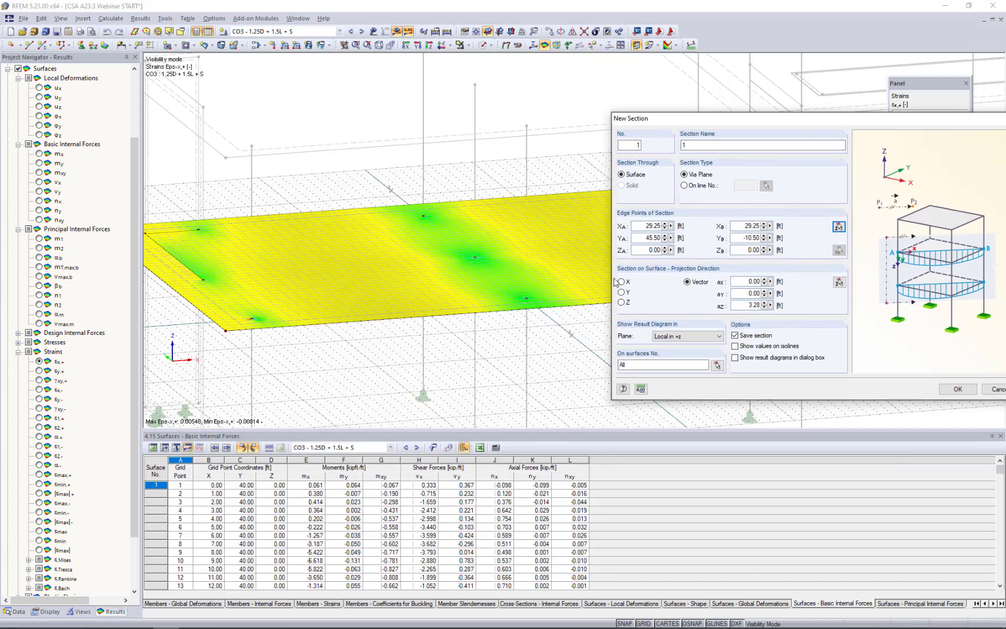
left_click_drag(723, 124, 437, 125)
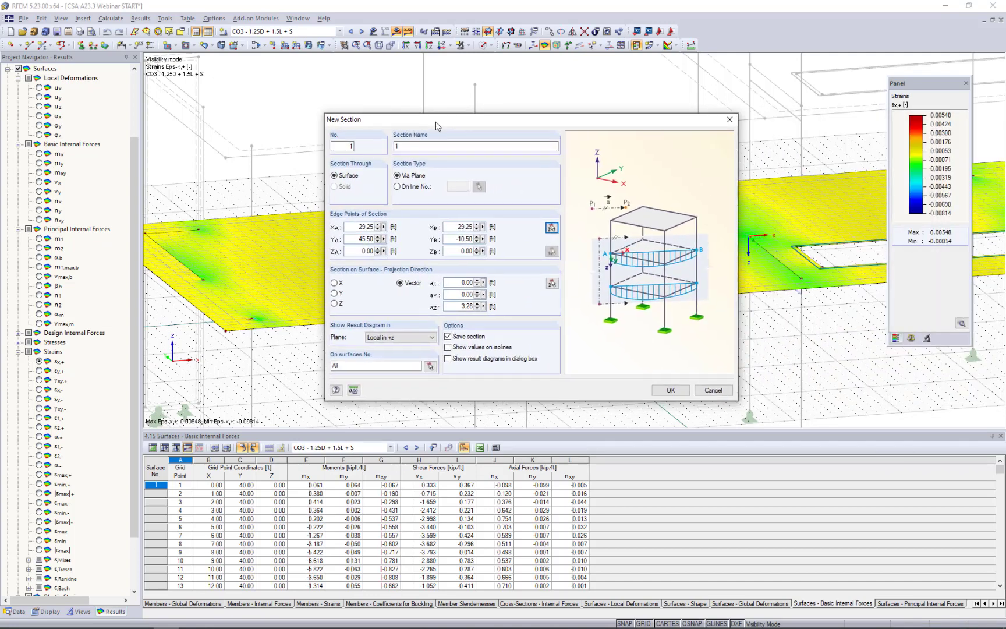
- Show the section's result diagram in the Global in +Z plane, limit it to surface 1, and create the section
left_click(387, 337)
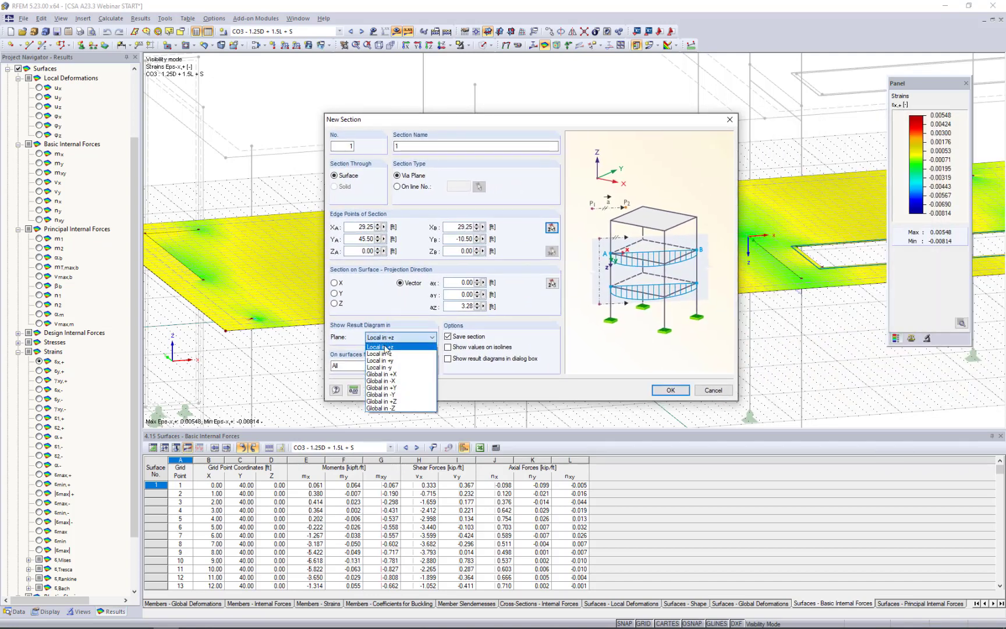
left_click(385, 401)
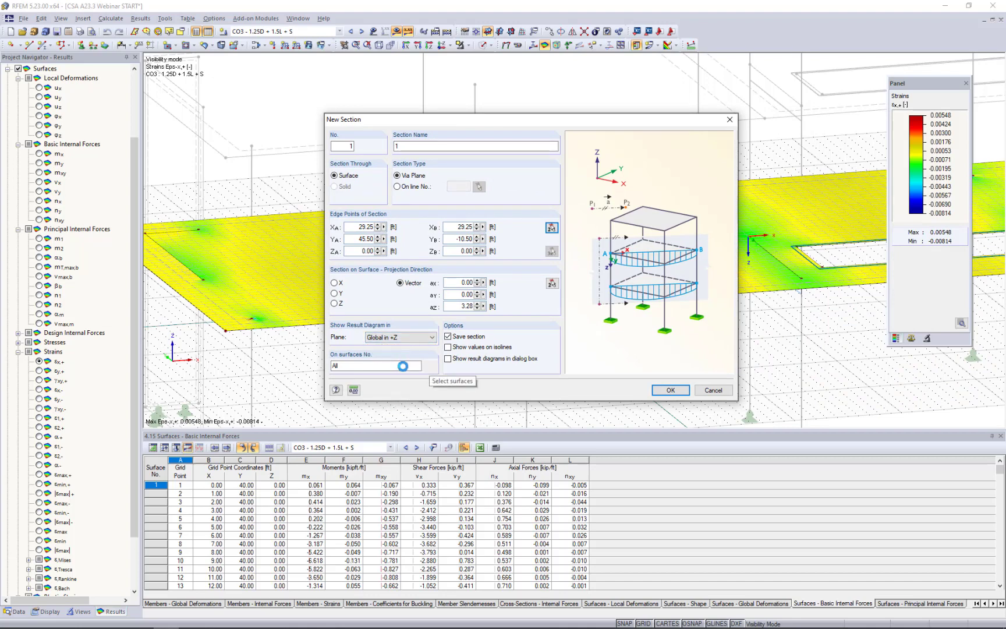
left_click(430, 366)
left_click(300, 320)
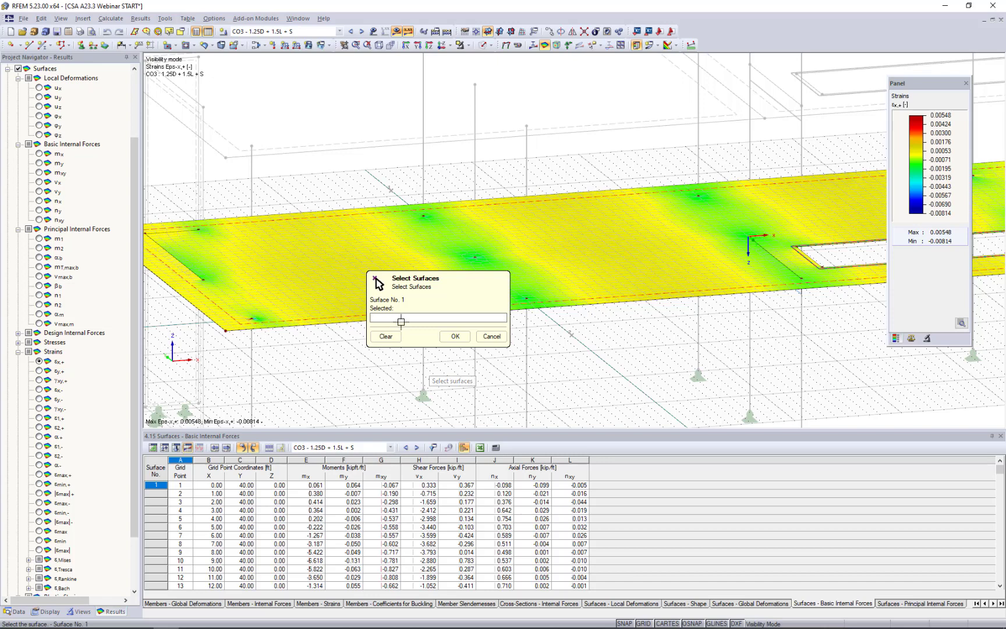
left_click(454, 335)
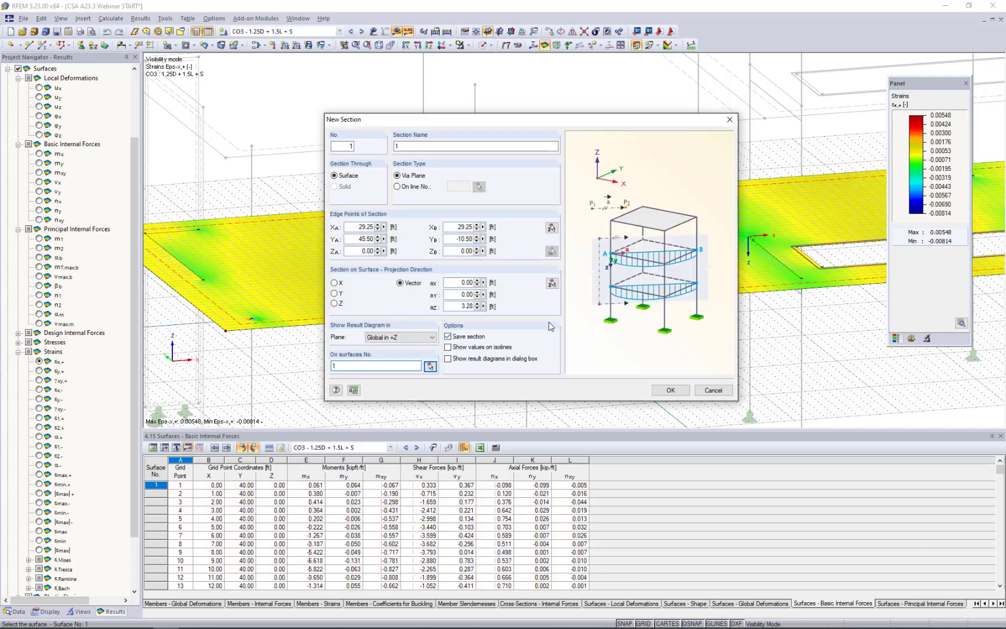
left_click(668, 390)
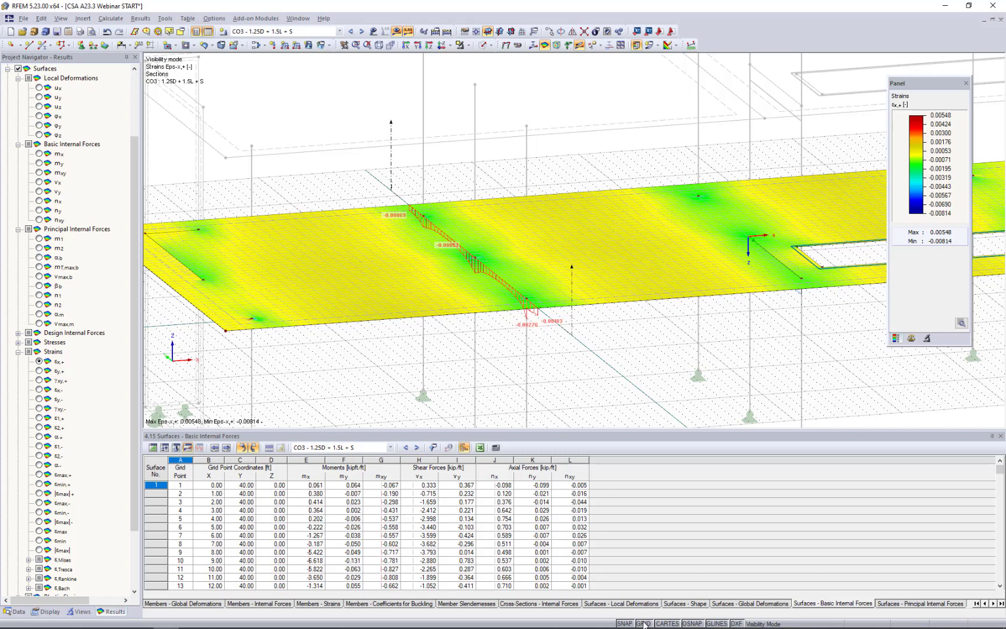
- Hide the work plane grid and display the basic internal force my on the slab and its section
scroll(65, 234, "up", 2)
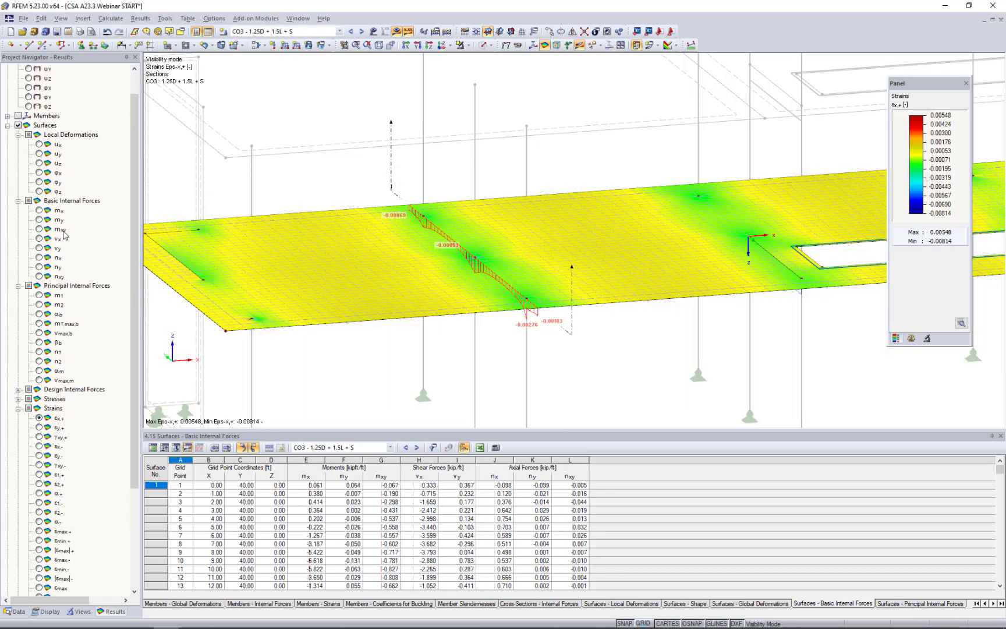
left_click(39, 220)
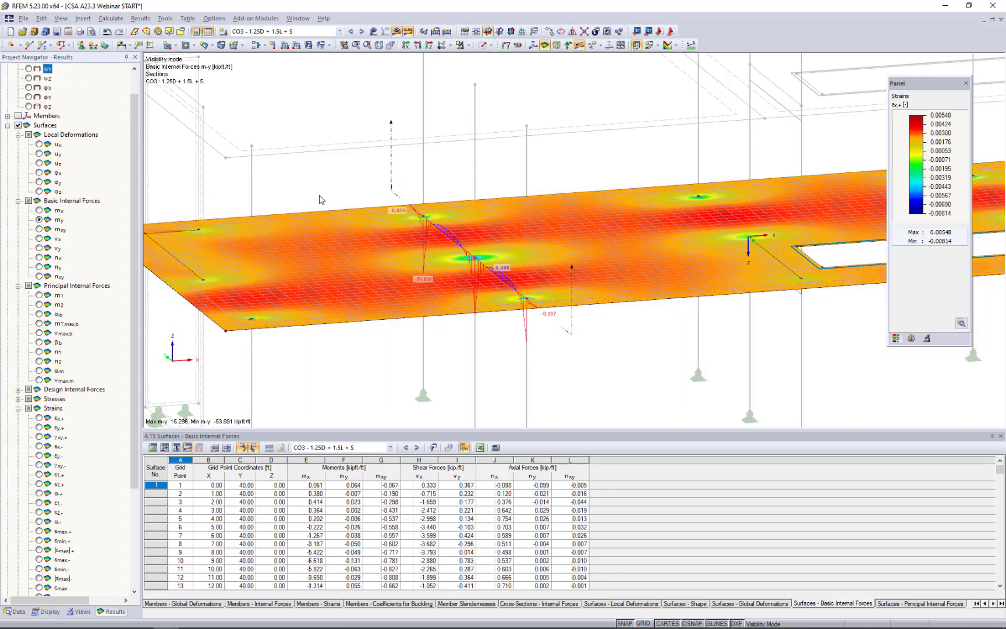
middle_click_drag(407, 214, 429, 197, "ctrl")
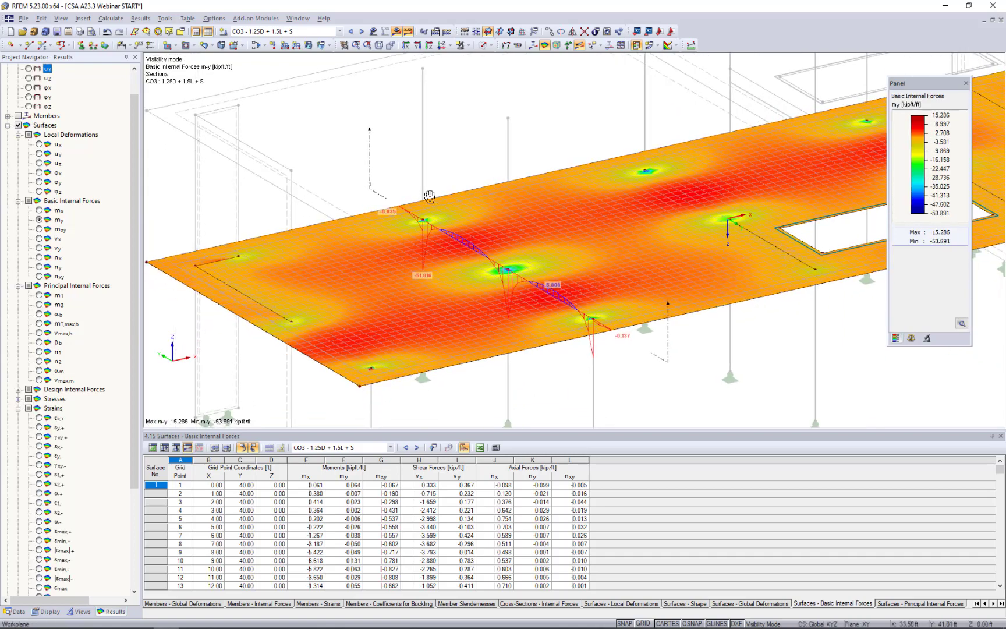
- Turn off the coloured surface result display to examine the section's my diagram on its own
left_click(675, 46)
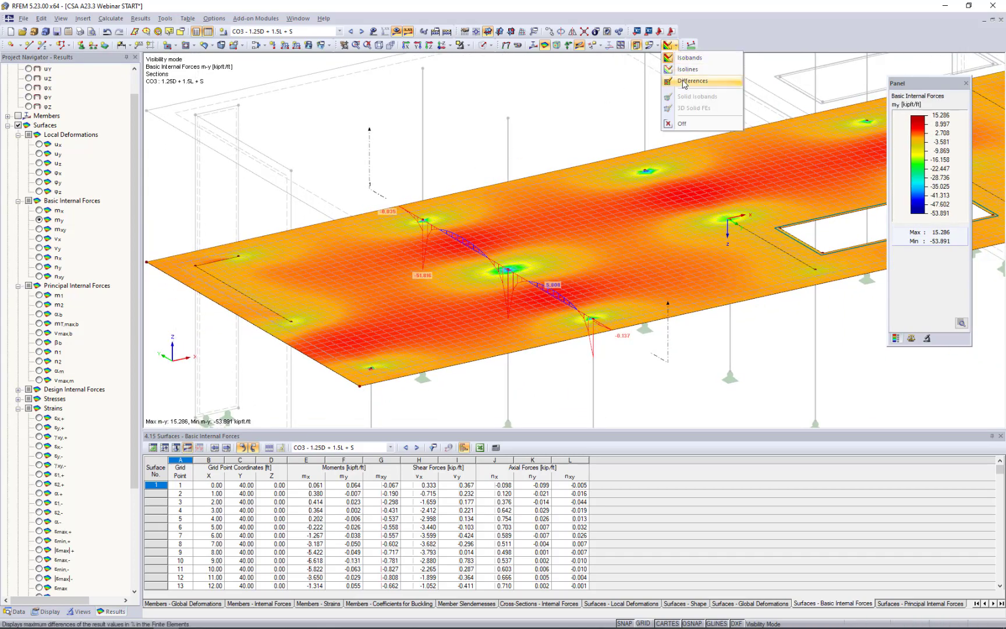
left_click(681, 125)
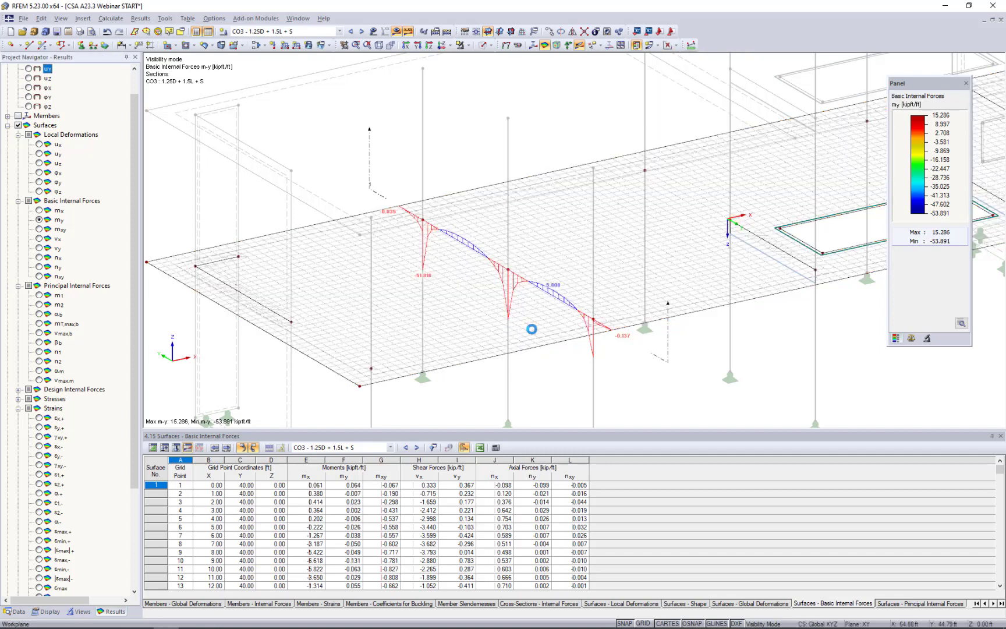
middle_click_drag(501, 316, 501, 315, "ctrl")
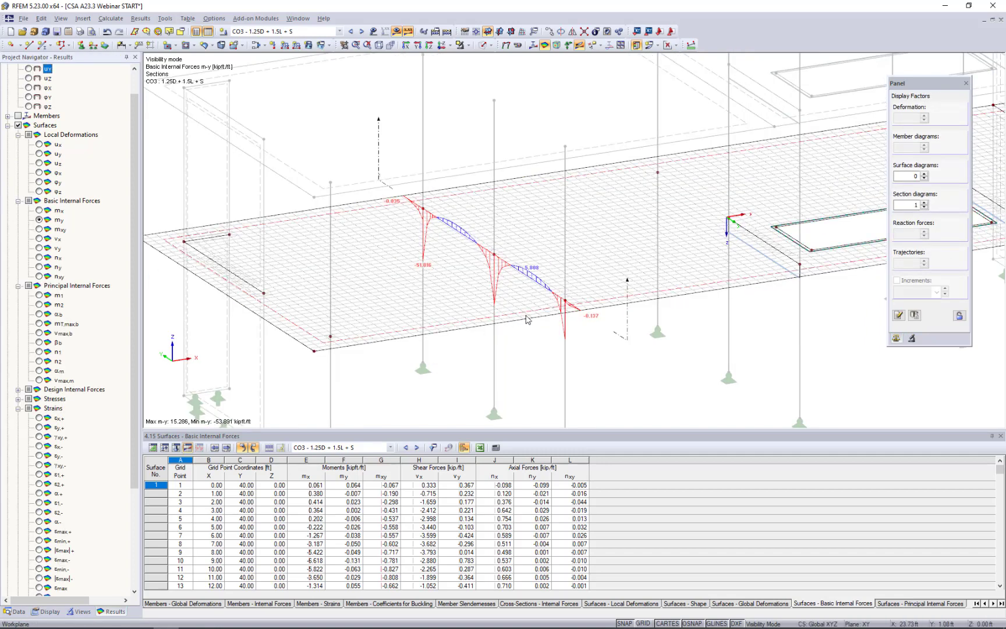
scroll(526, 317, "up", 3)
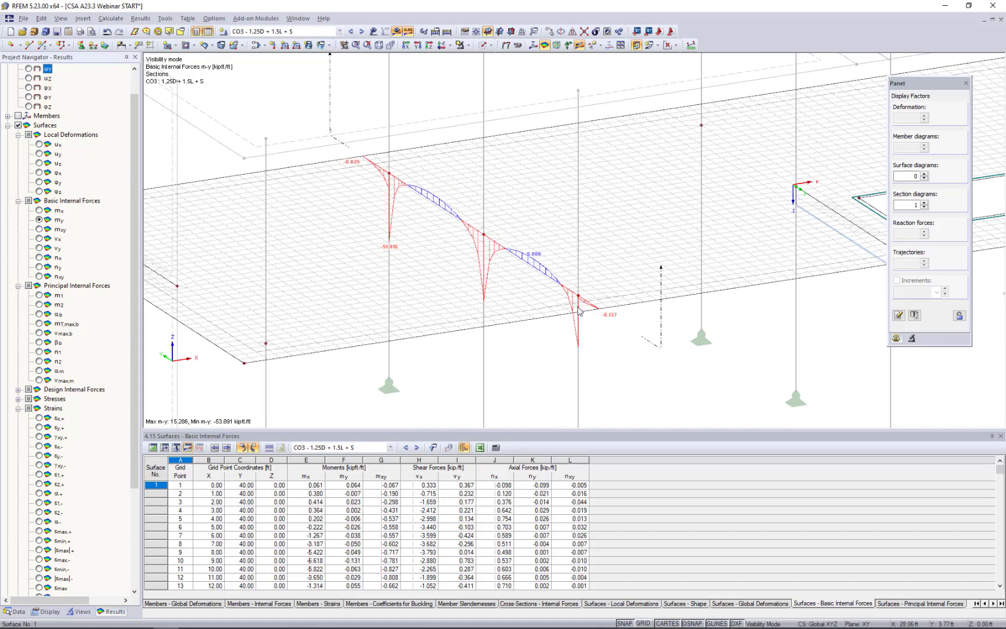
- Display the basic internal force vy and examine its diagram along the slab section at the second column row
left_click(39, 248)
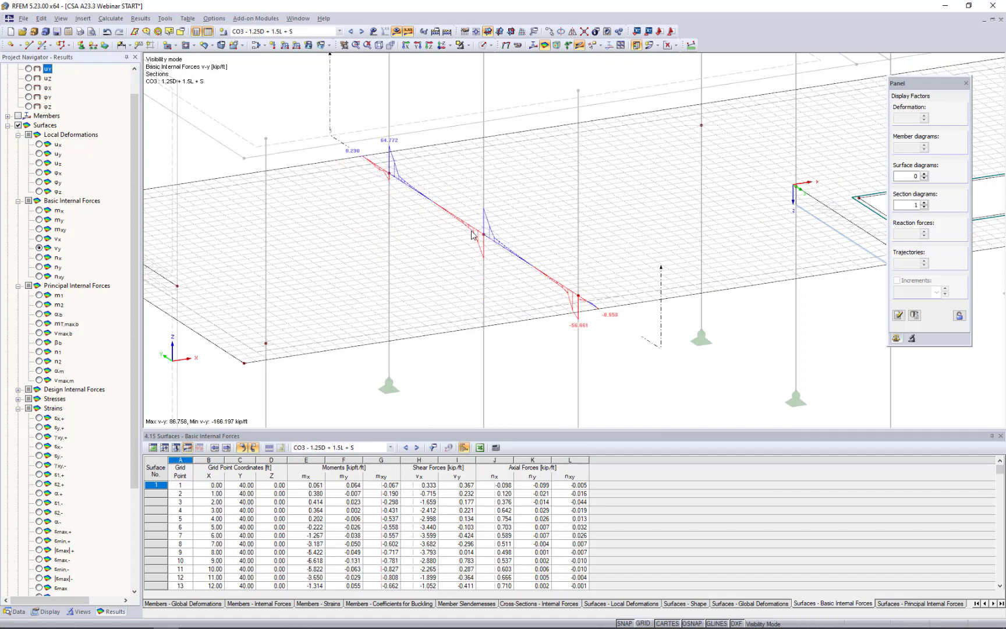
scroll(469, 233, "up", 3)
scroll(471, 236, "down", 2)
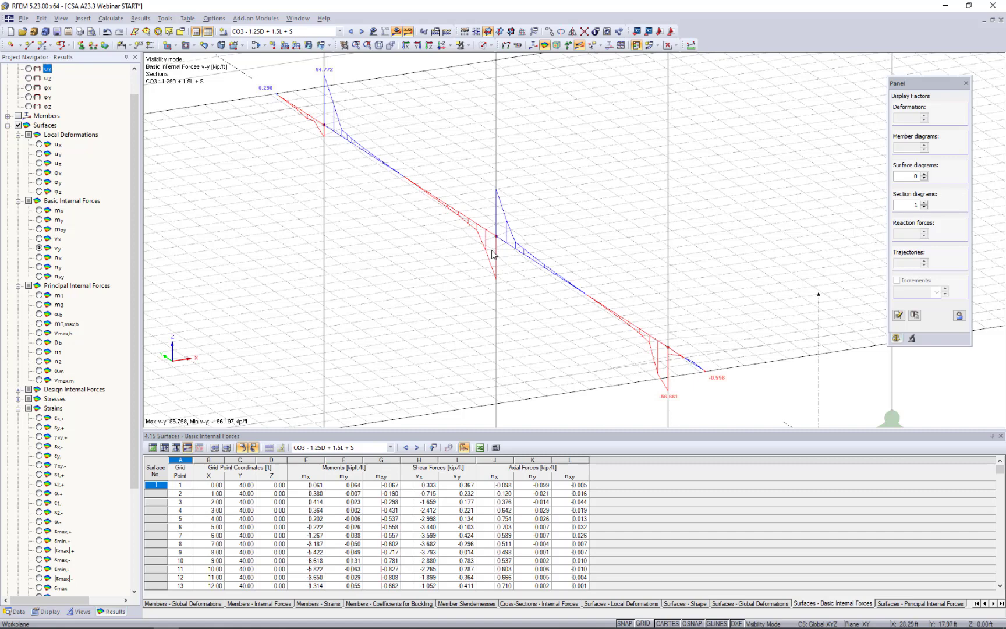
scroll(523, 225, "down", 5)
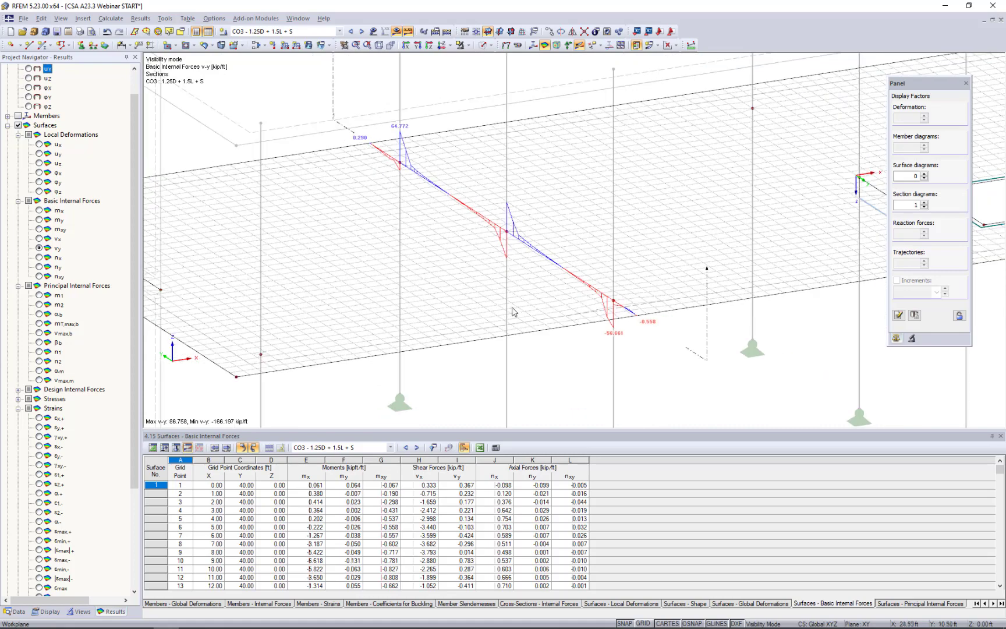
scroll(534, 315, "down", 1)
middle_click_drag(533, 315, 465, 341, "ctrl")
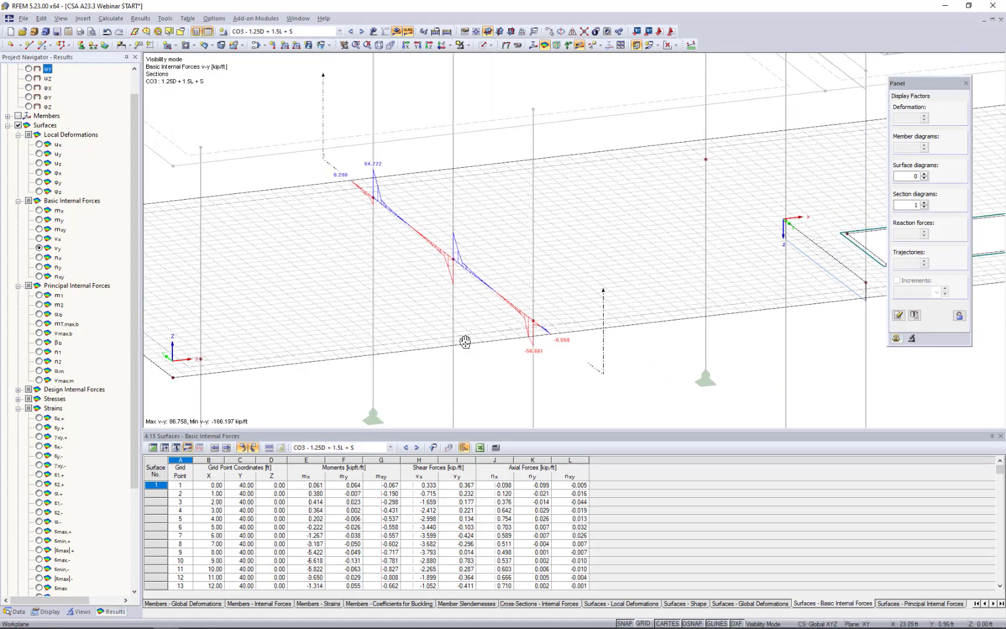
- Open the result diagrams of the slab section, add the basic internal force mx, review the diagrams, and close them
double_click(603, 359)
right_click(602, 359)
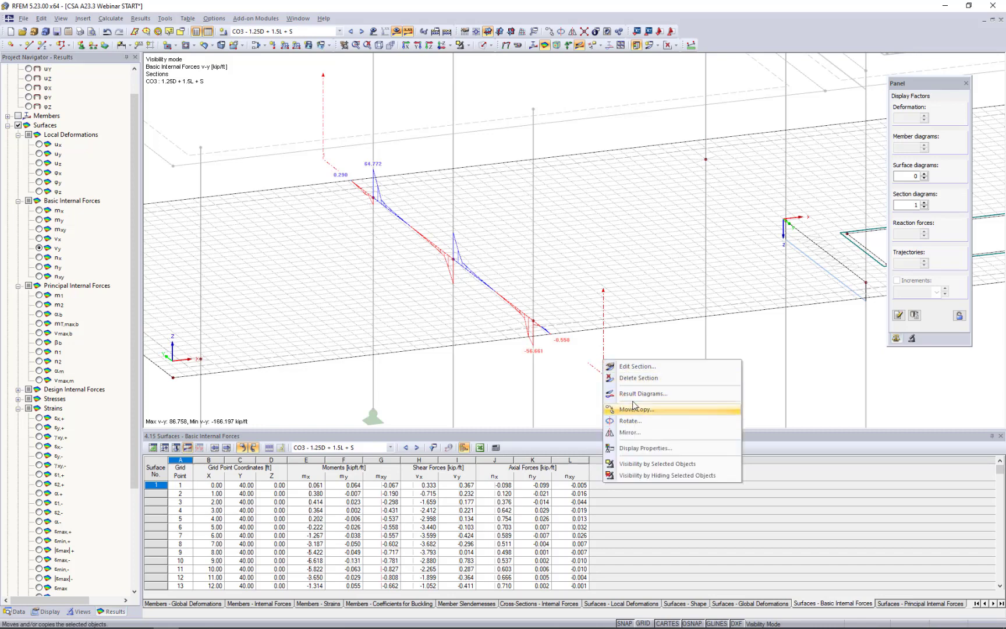
left_click(633, 365)
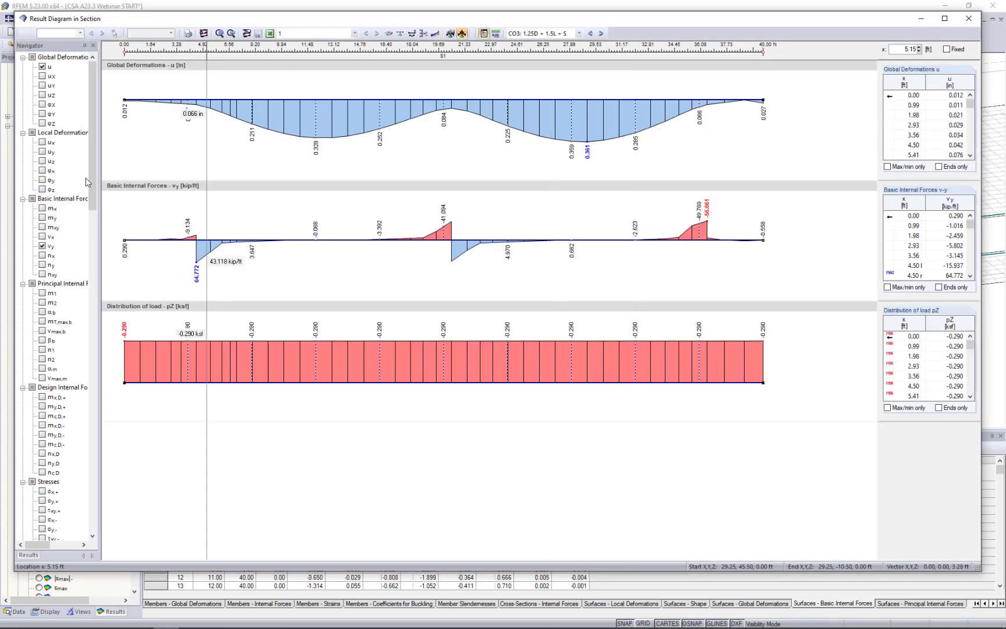
scroll(86, 182, "down", 3)
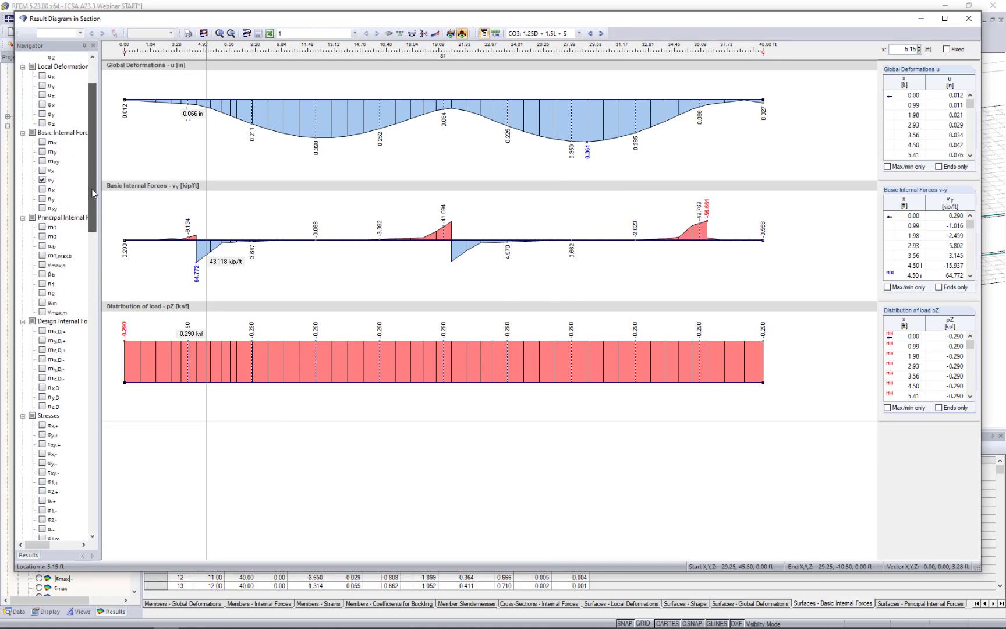
scroll(93, 194, "up", 1)
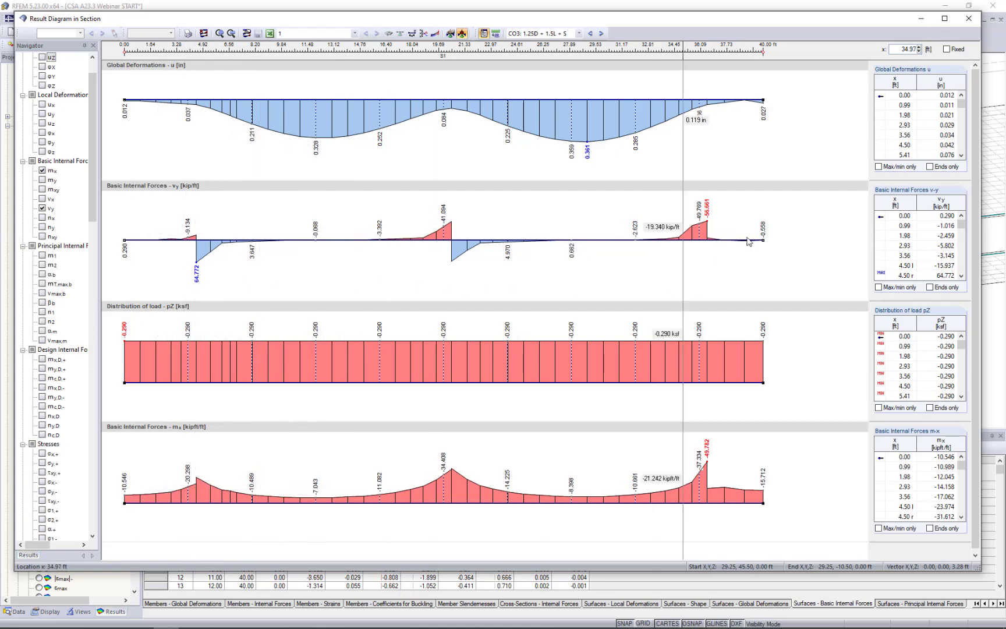
left_click(968, 18)
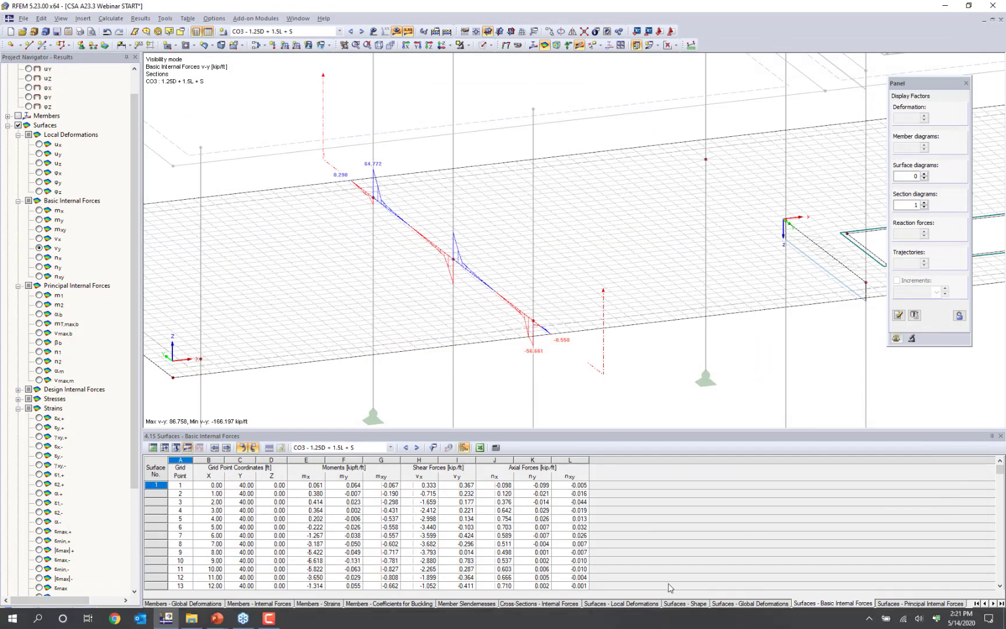
- Turn on the work plane grid and set its origin at the front column node of the third column row, beside the slab opening
left_click(644, 623)
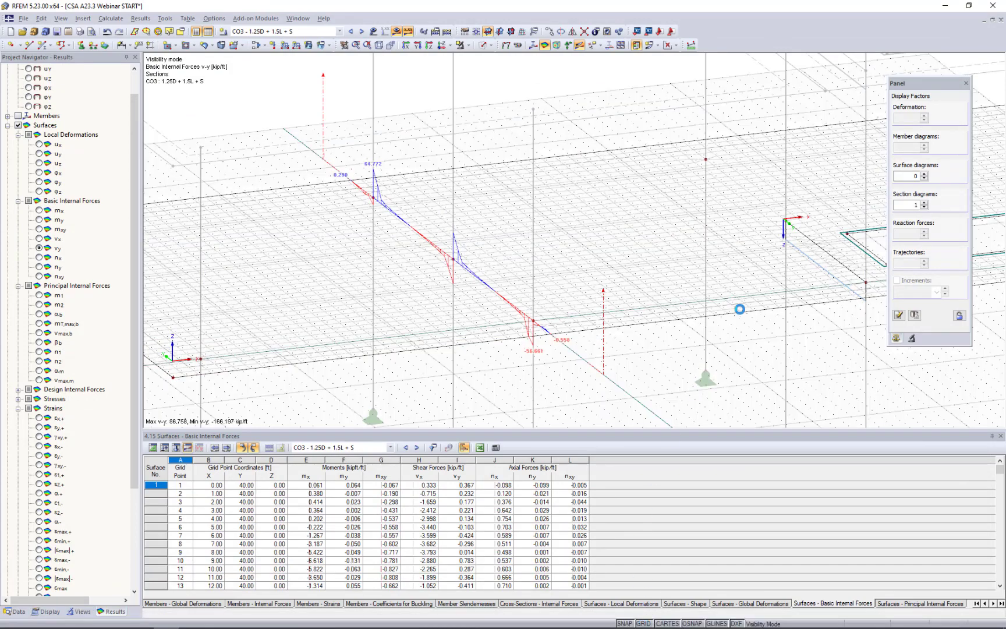
scroll(740, 310, "down", 3)
middle_click_drag(740, 310, 607, 322)
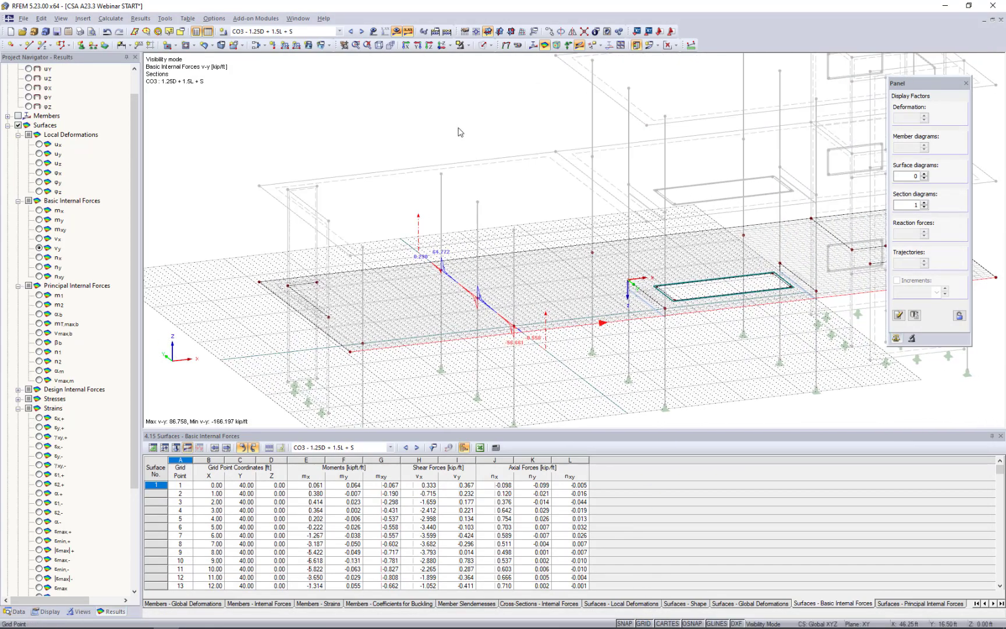
left_click(476, 32)
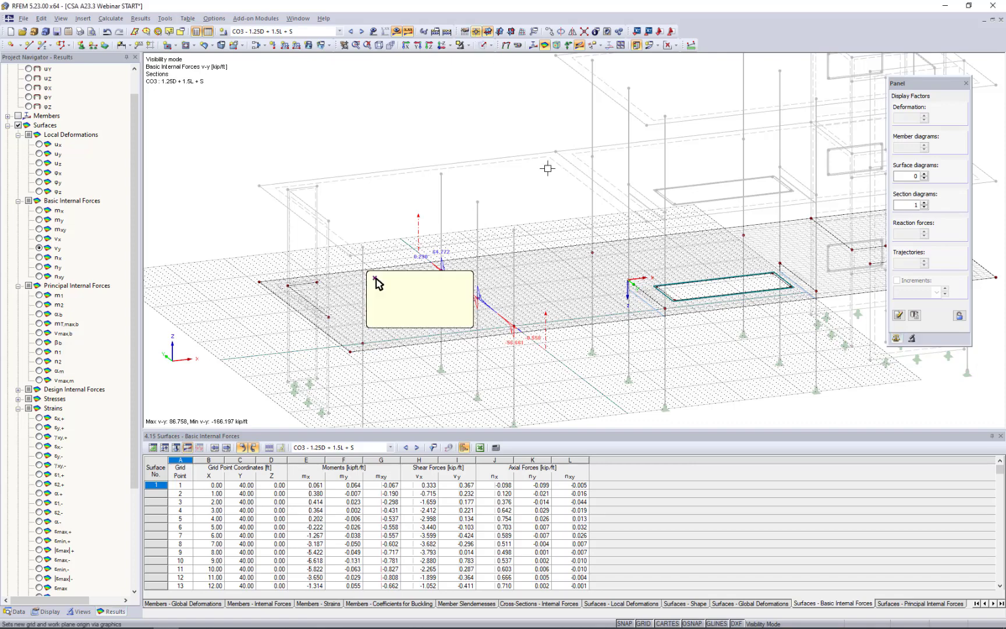
left_click(664, 311)
- Copy the slab section from the second column row to the third column row, and hide the work plane grid
scroll(567, 359, "up", 4)
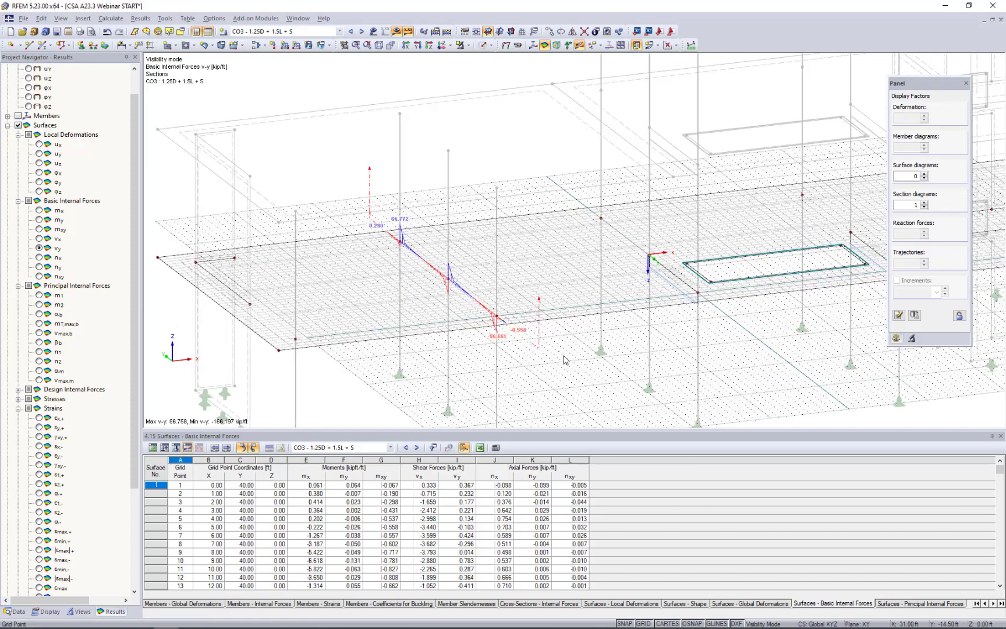
middle_click_drag(567, 360, 512, 353)
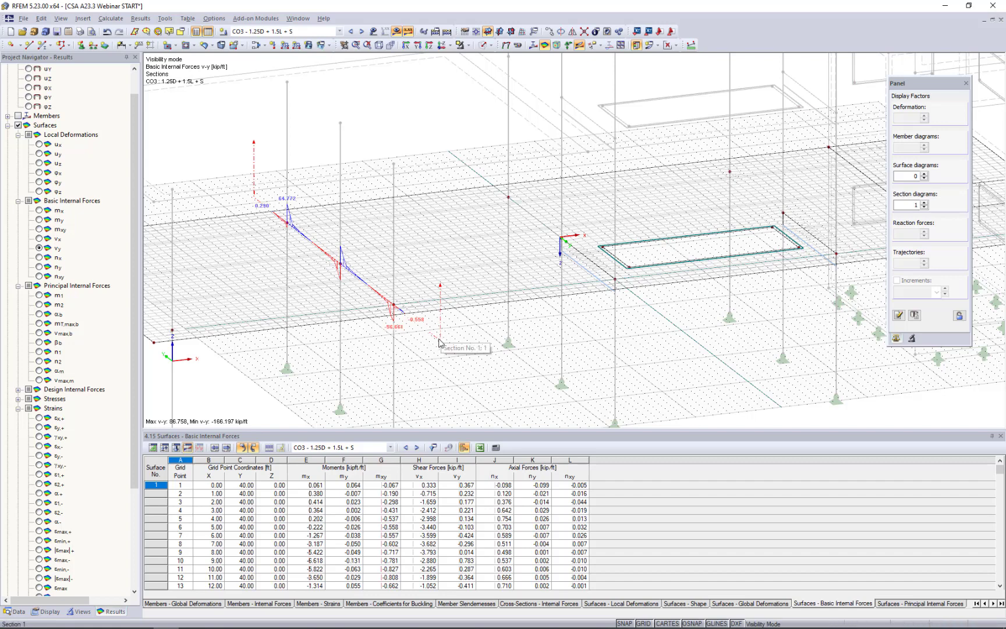
left_click(665, 322)
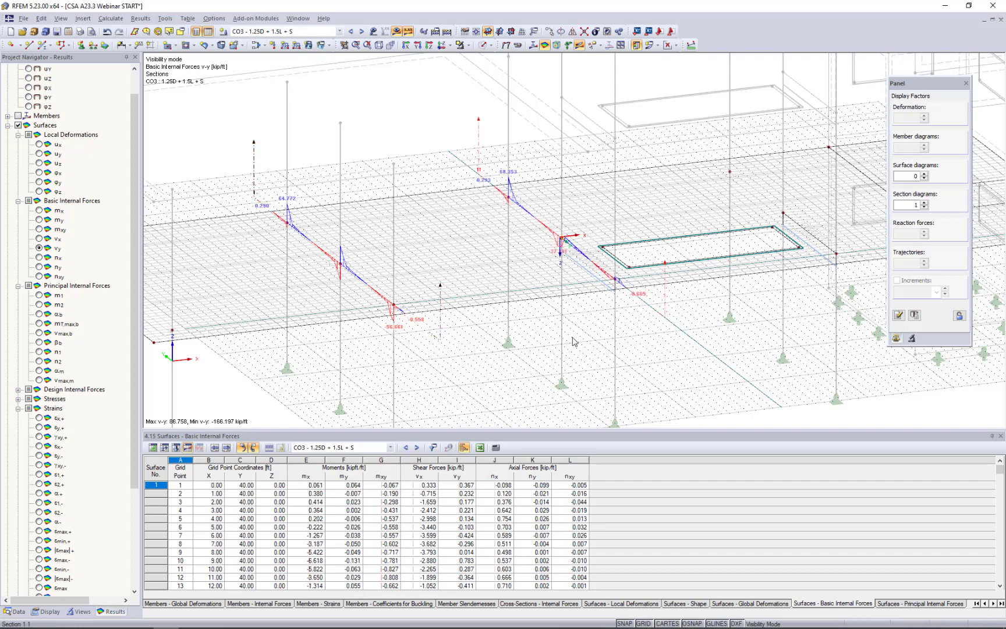
left_click(643, 622)
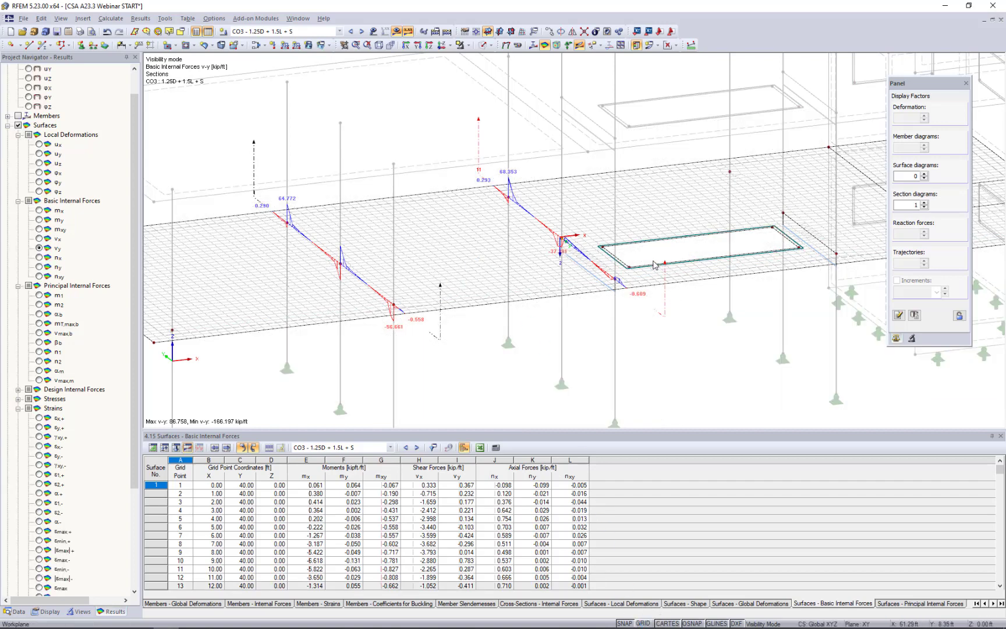
- Turn off the local axis systems display for the slab surface that contains the result sections
scroll(502, 337, "up", 1)
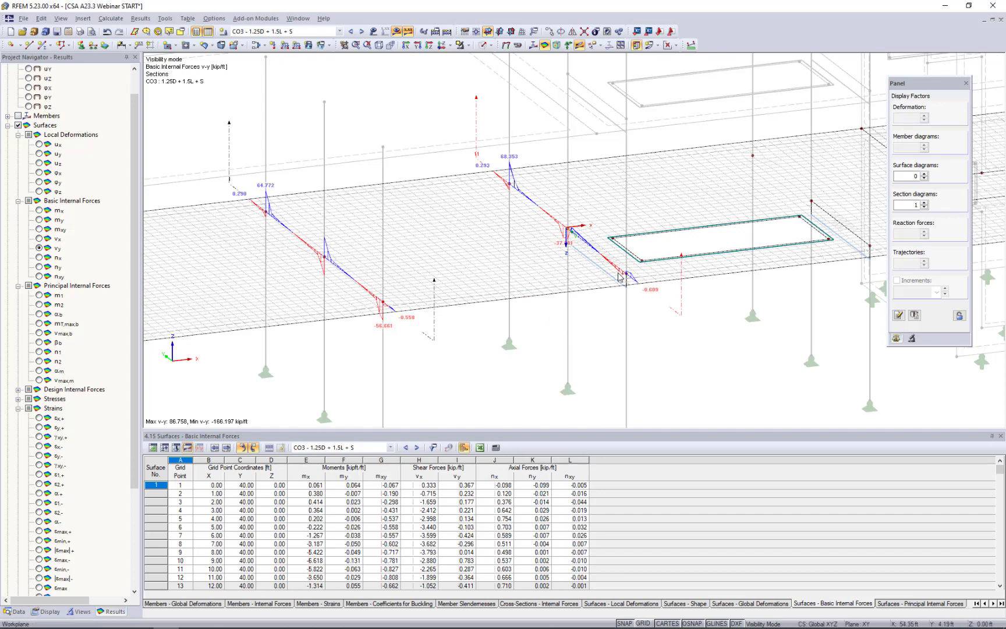
left_click(392, 108)
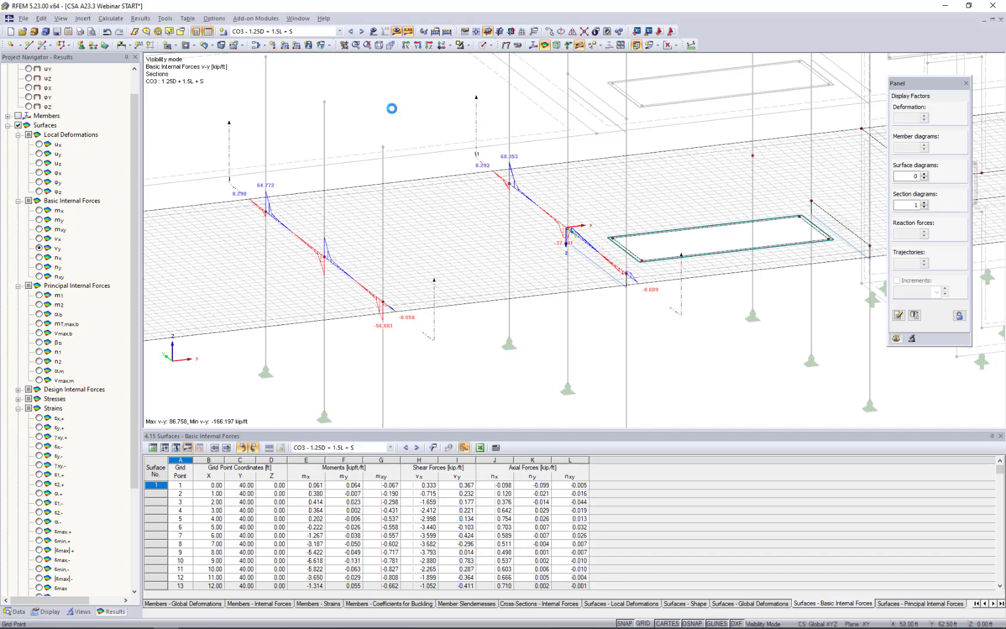
right_click(541, 290)
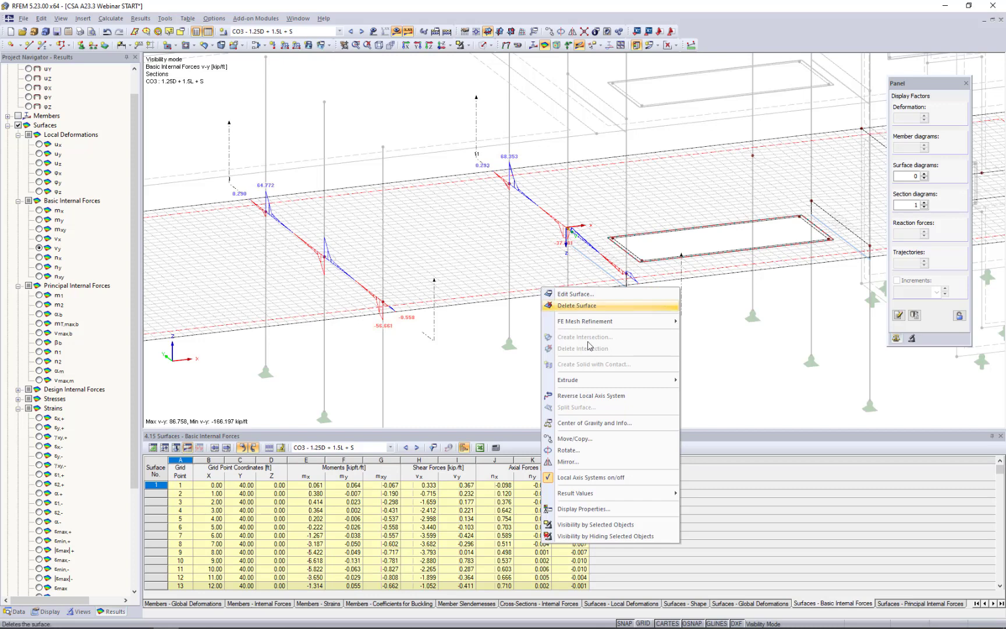
left_click(578, 481)
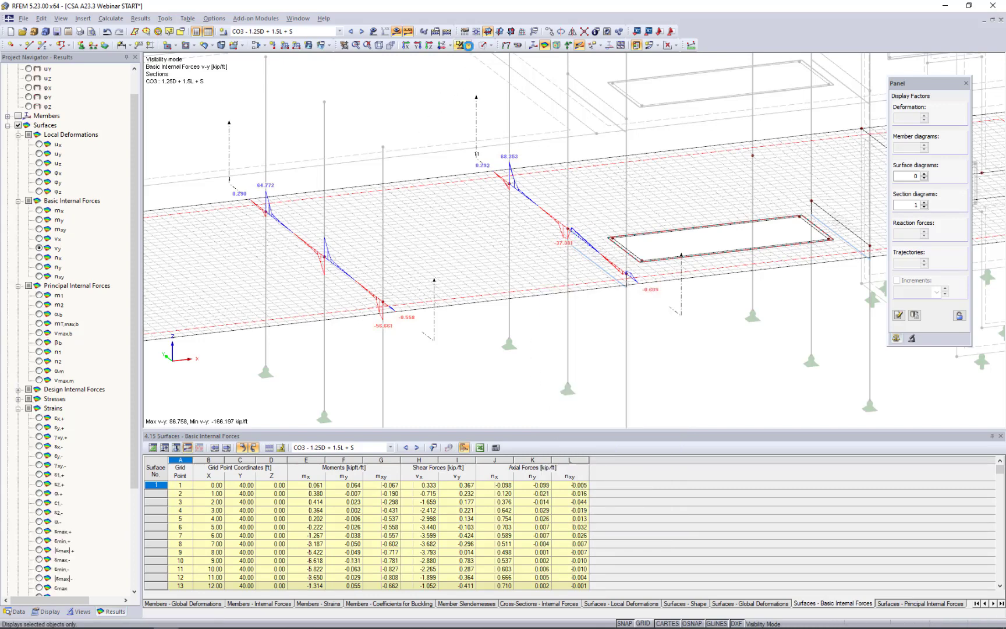
- Show the model in solid transparent display and render the surface results as isobands
left_click(486, 45)
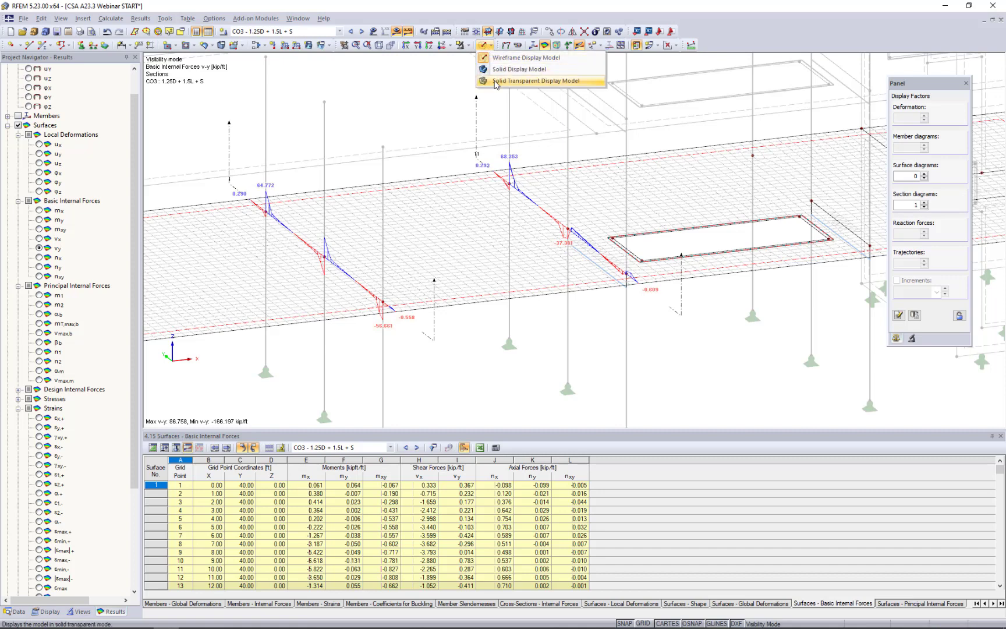
left_click(495, 81)
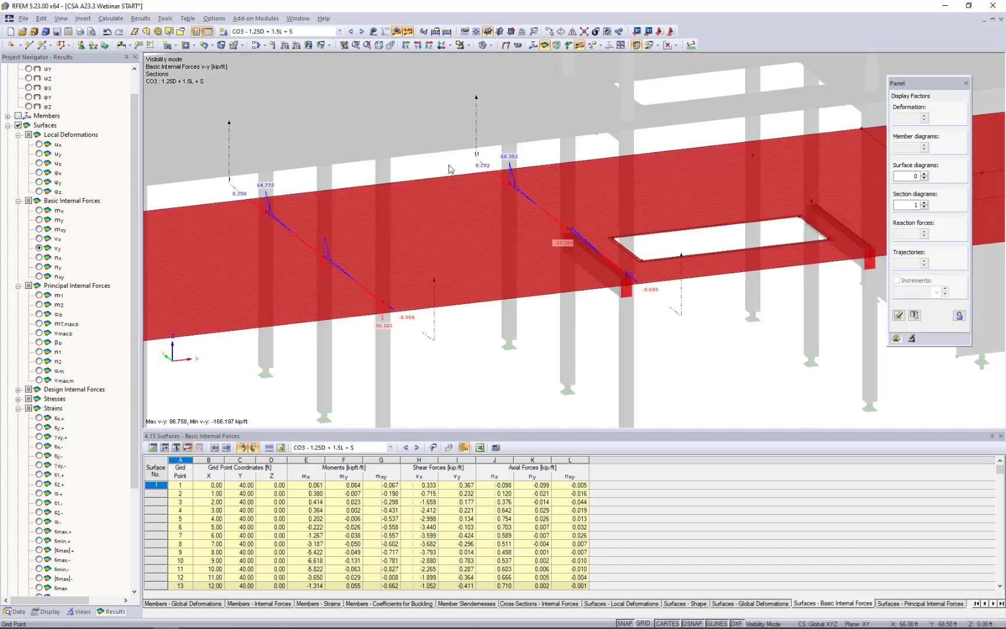
left_click(673, 45)
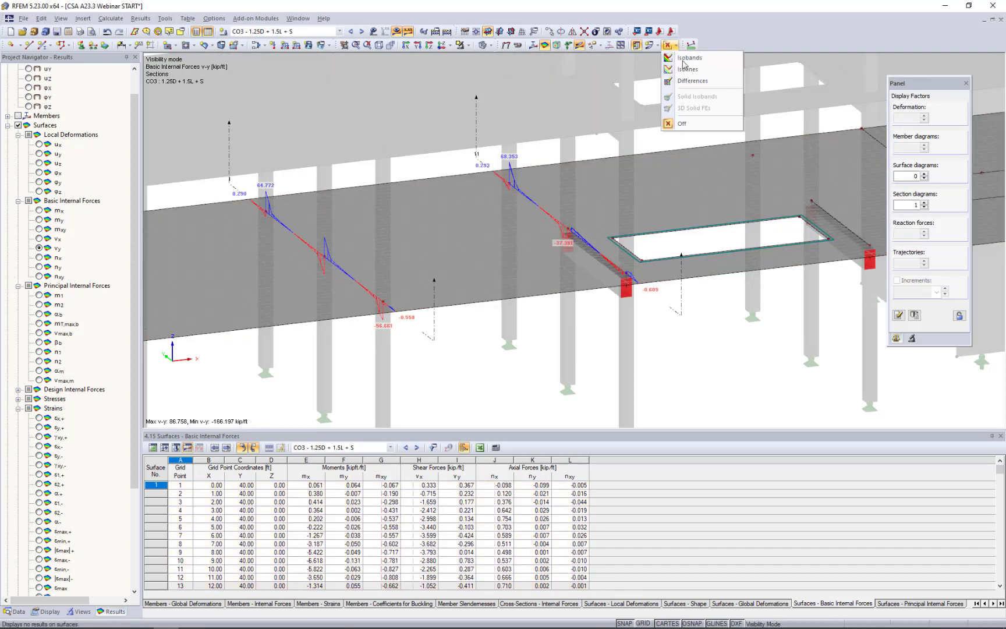
left_click(686, 58)
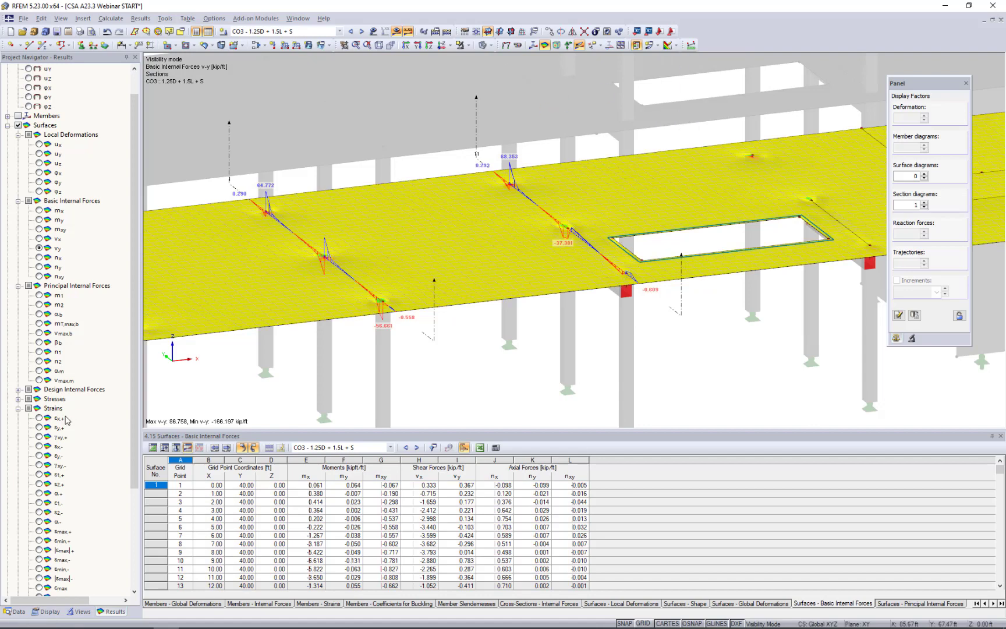
- Hide the section results and cancel the visibility mode so the whole building is displayed
scroll(65, 419, "down", 5)
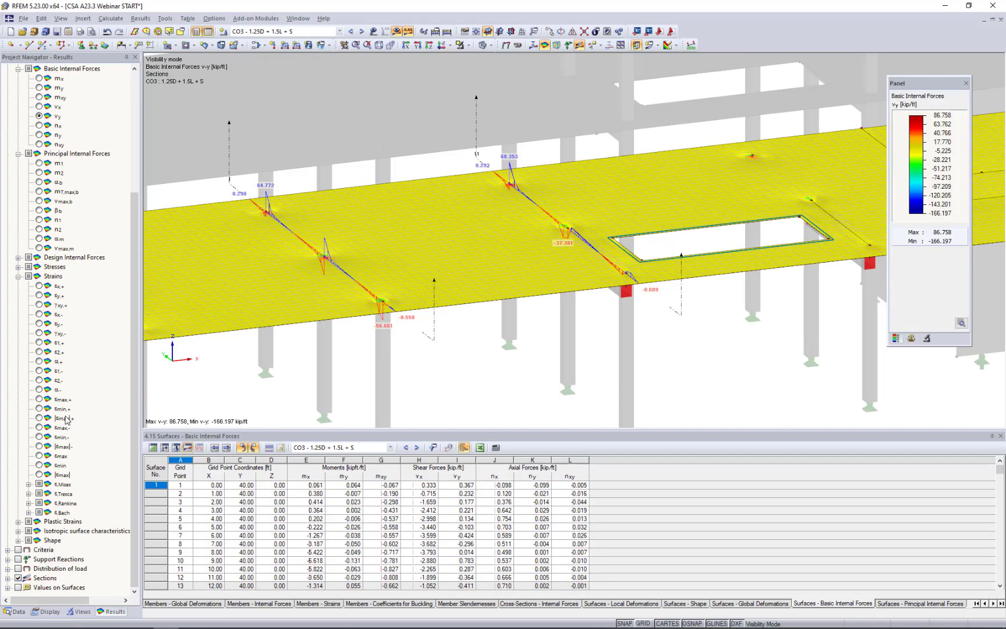
left_click(18, 578)
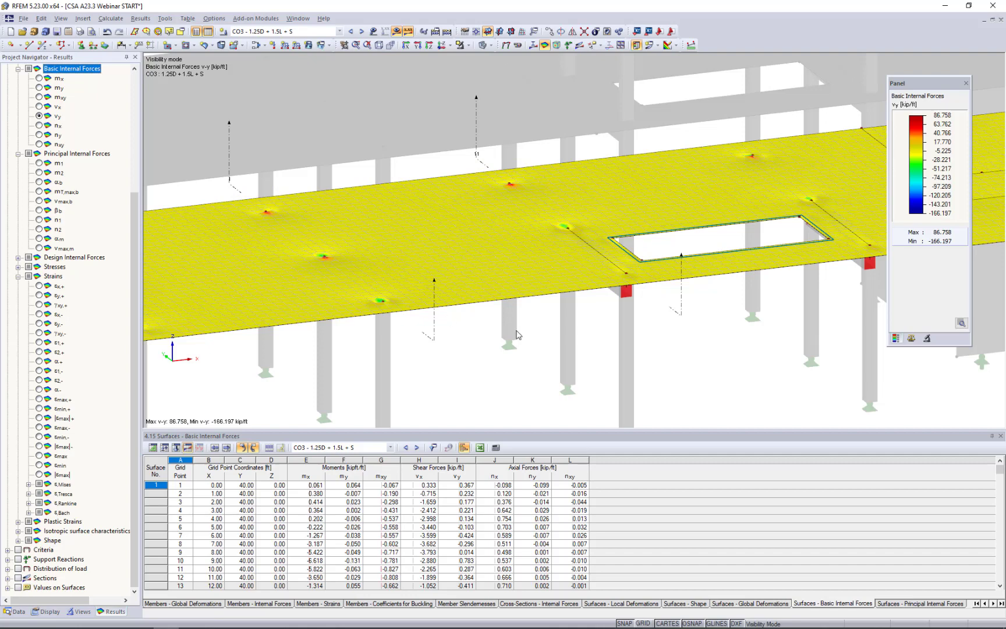
scroll(517, 335, "down", 5)
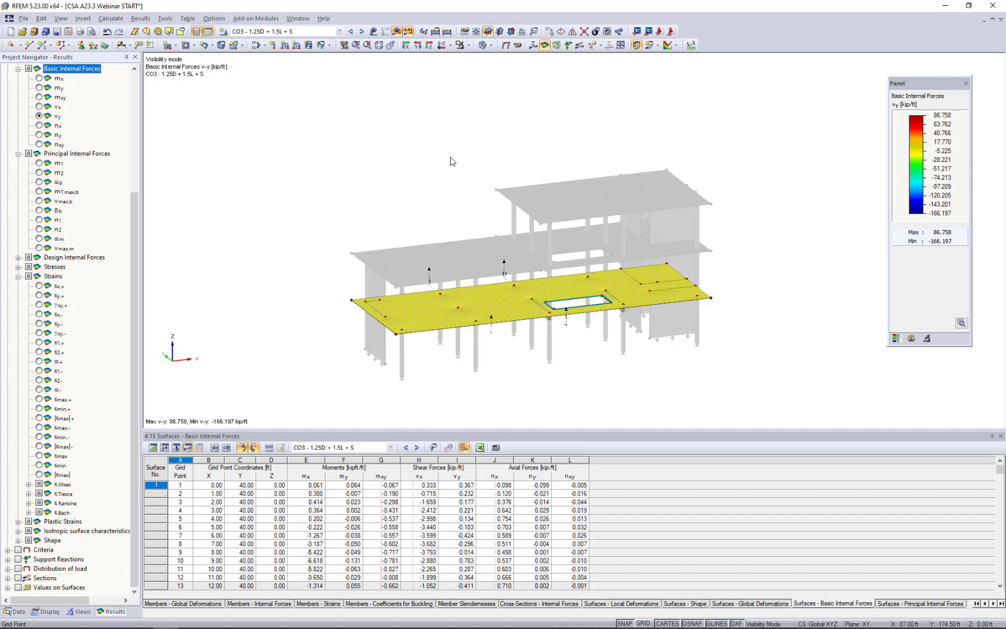
left_click(468, 46)
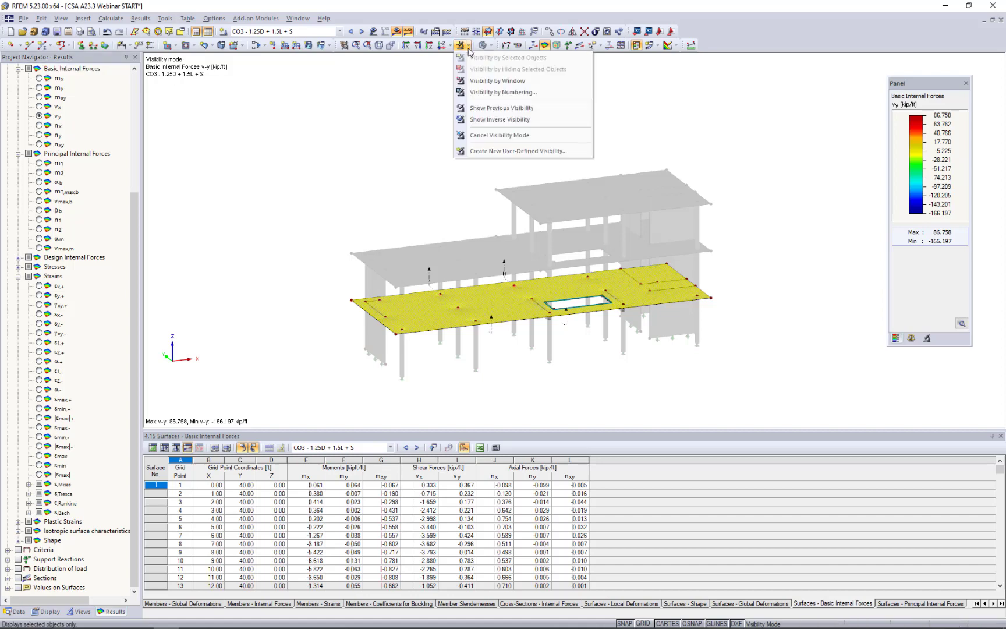
left_click(480, 136)
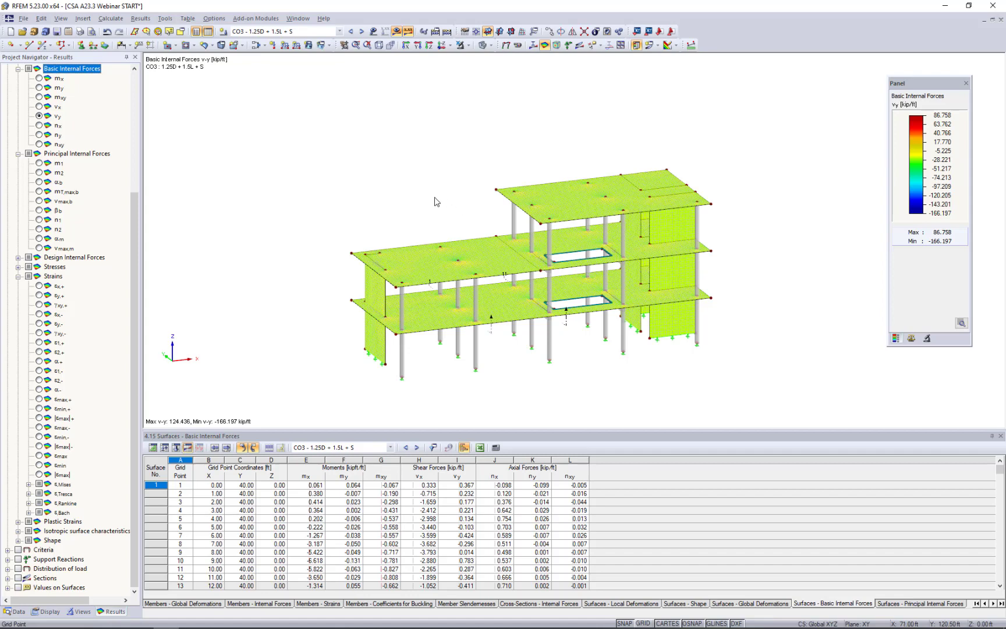
- Turn off the results display and bring up the model data in the project navigator
left_click(397, 31)
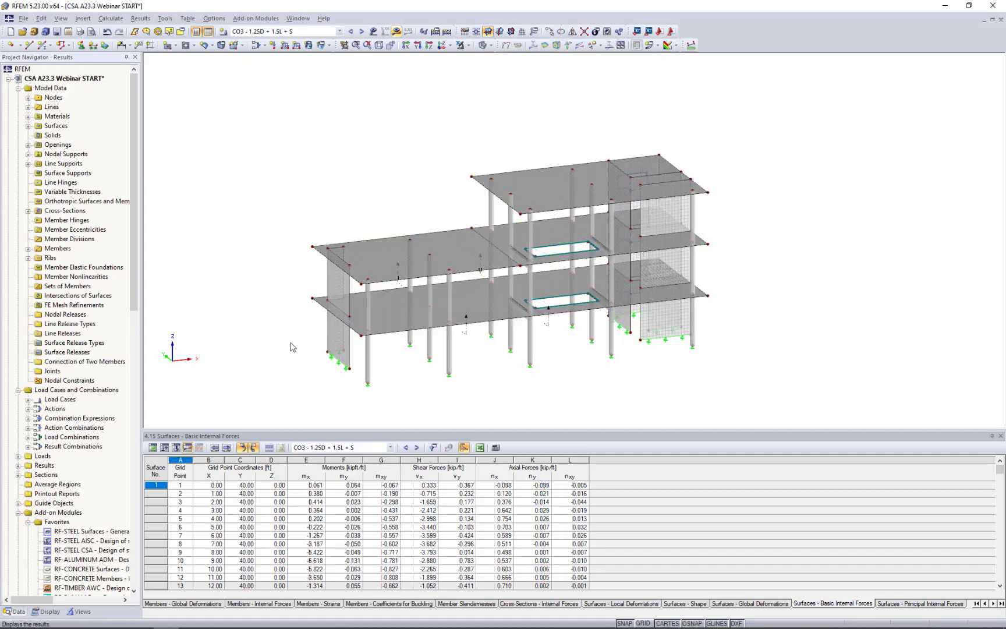
left_click(15, 609)
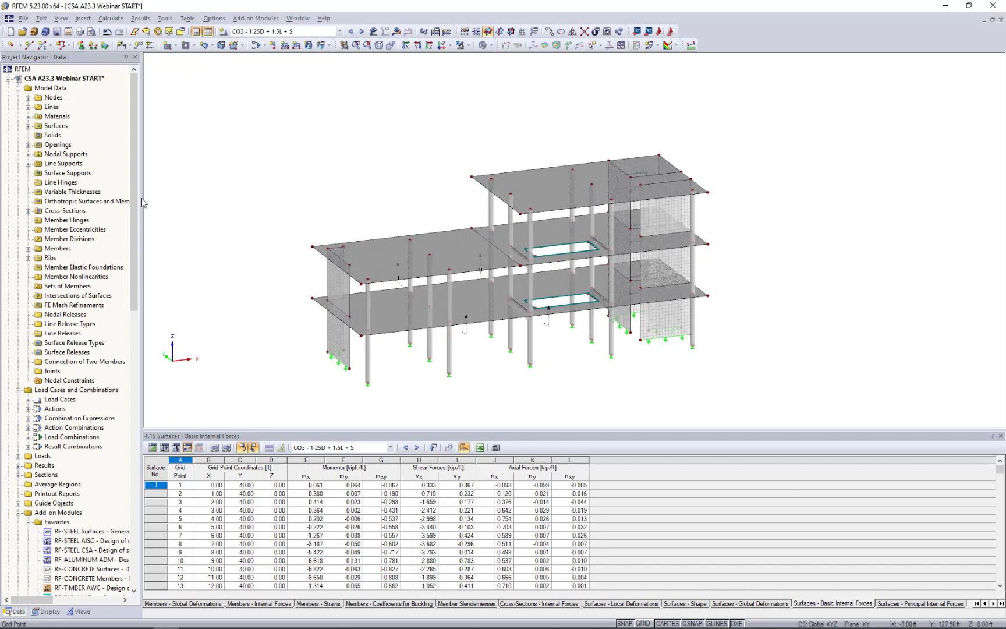
mouse_move(134, 198)
left_mouse_down()
mouse_move(130, 484)
mouse_move(145, 331)
mouse_move(143, 180)
left_mouse_up()
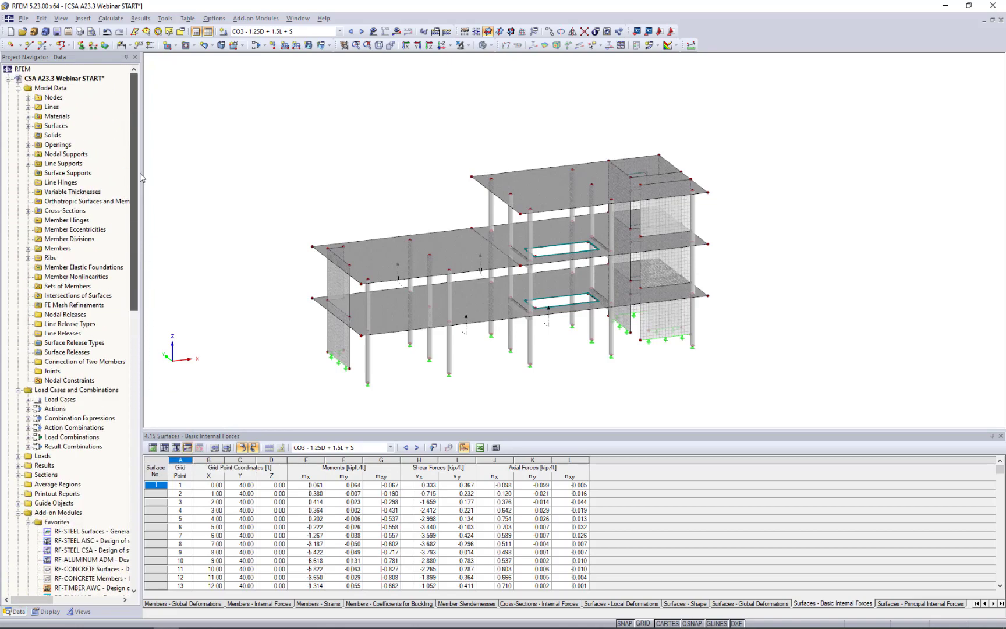
- Open the RF-CONCRETE Members add-on module and set its design standard to CSA A23.3-19
left_click(245, 21)
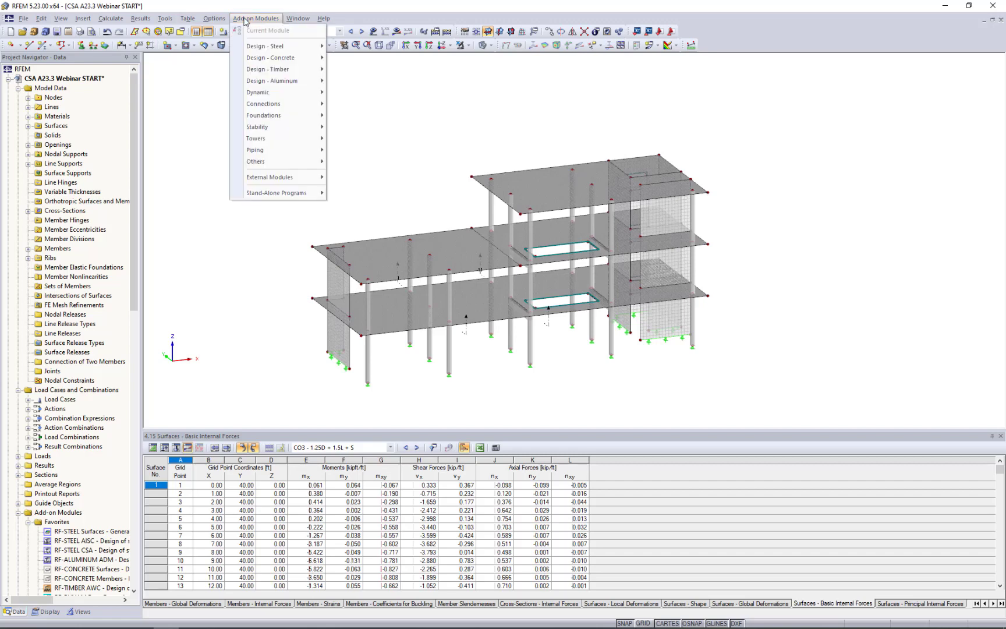
mouse_move(261, 61)
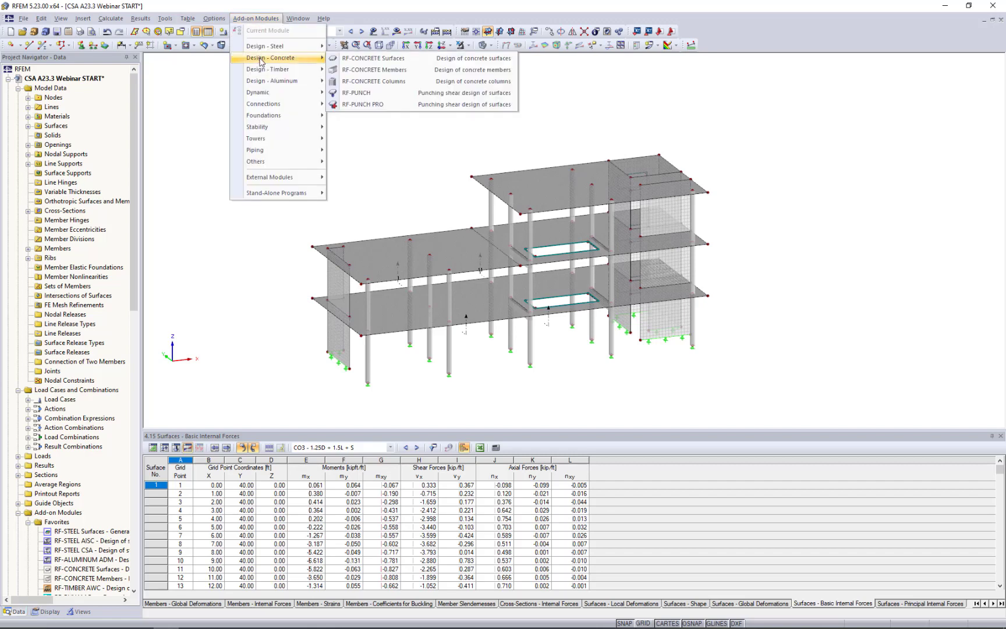
left_click(350, 70)
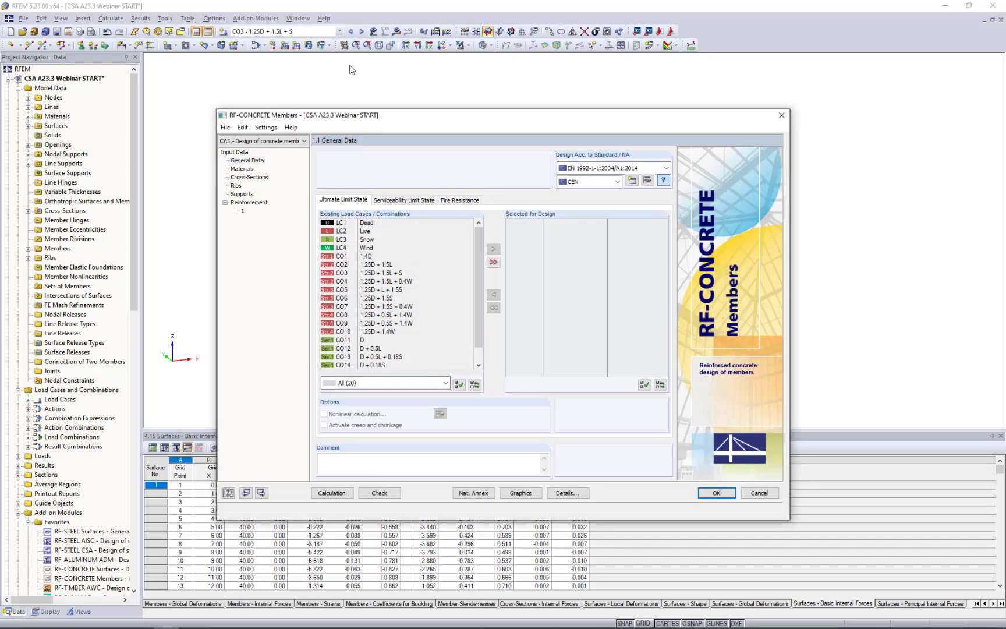
left_click(605, 168)
left_click(601, 210)
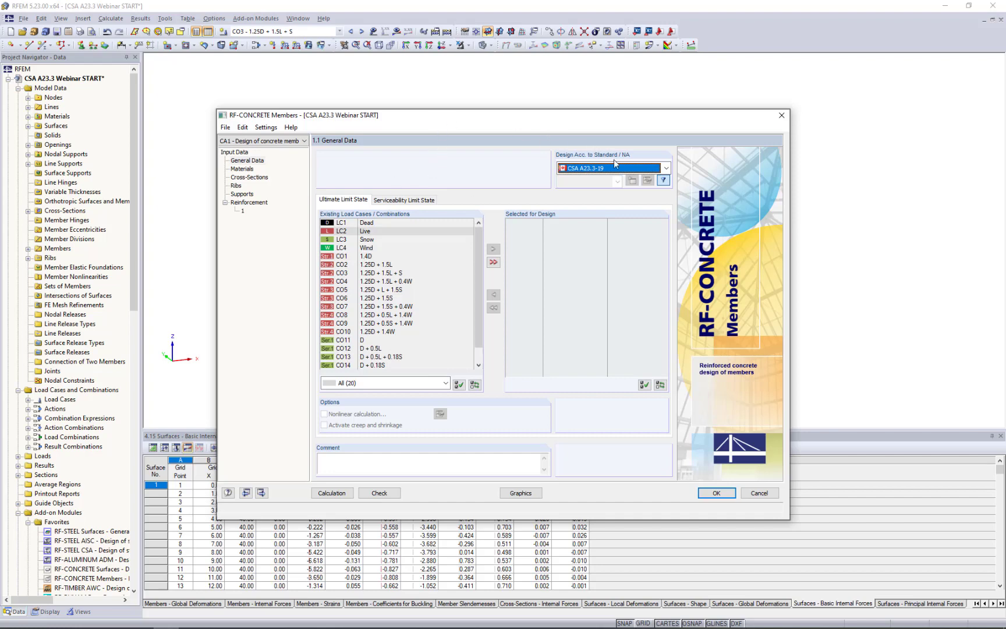
left_click(665, 168)
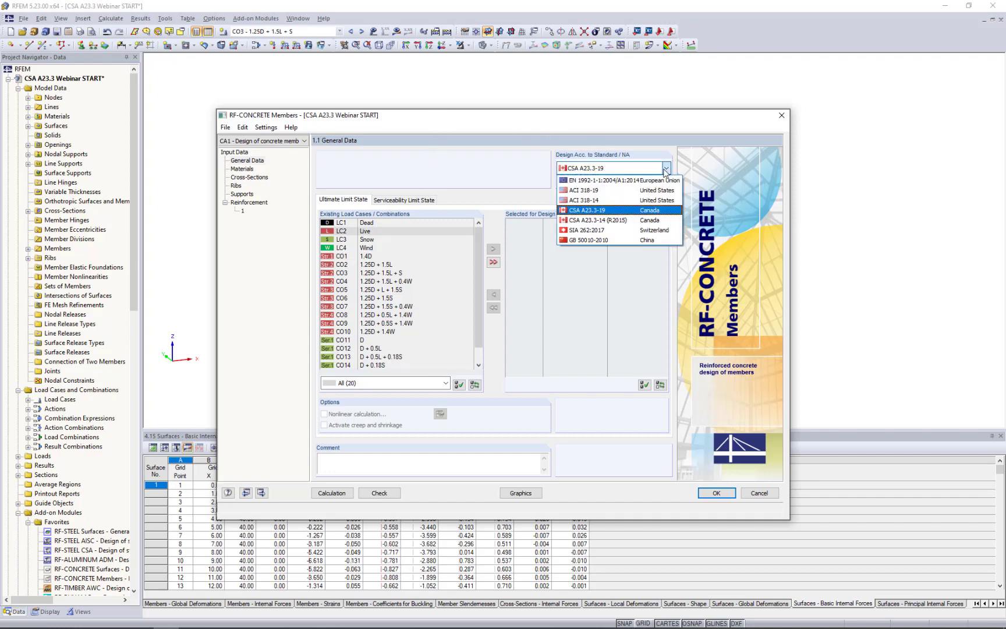
left_click(628, 212)
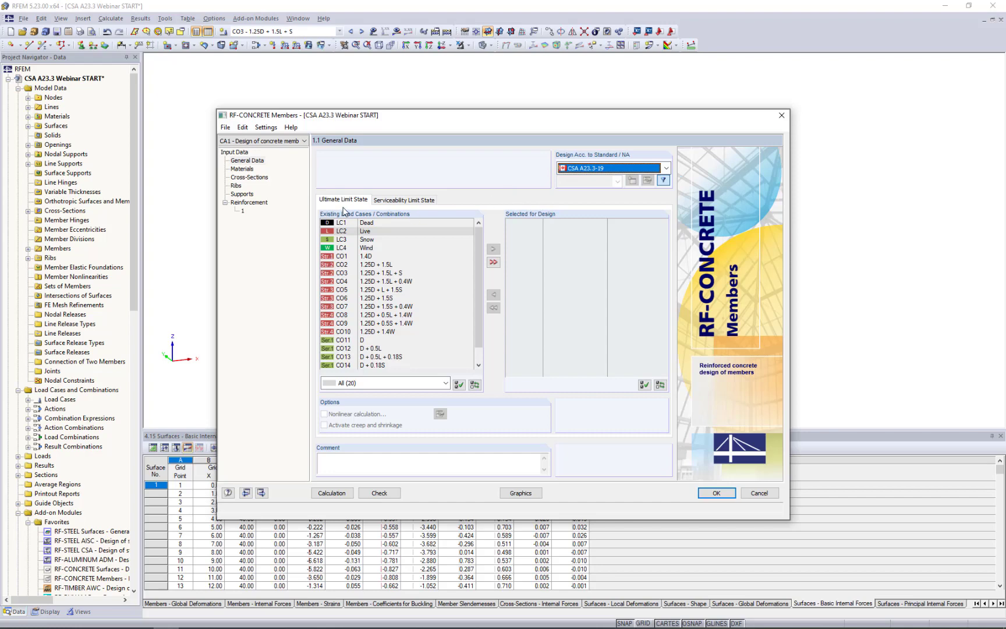
- Add load combinations CO1 through CO10 to the ultimate limit state design
left_click(350, 257)
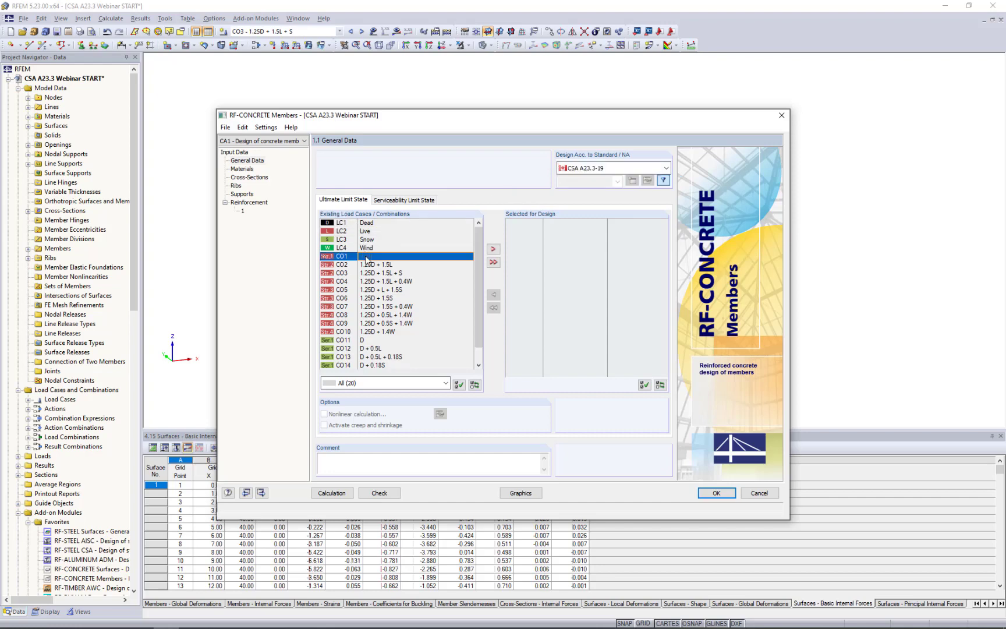
left_click(378, 336, "shift")
left_click(493, 249)
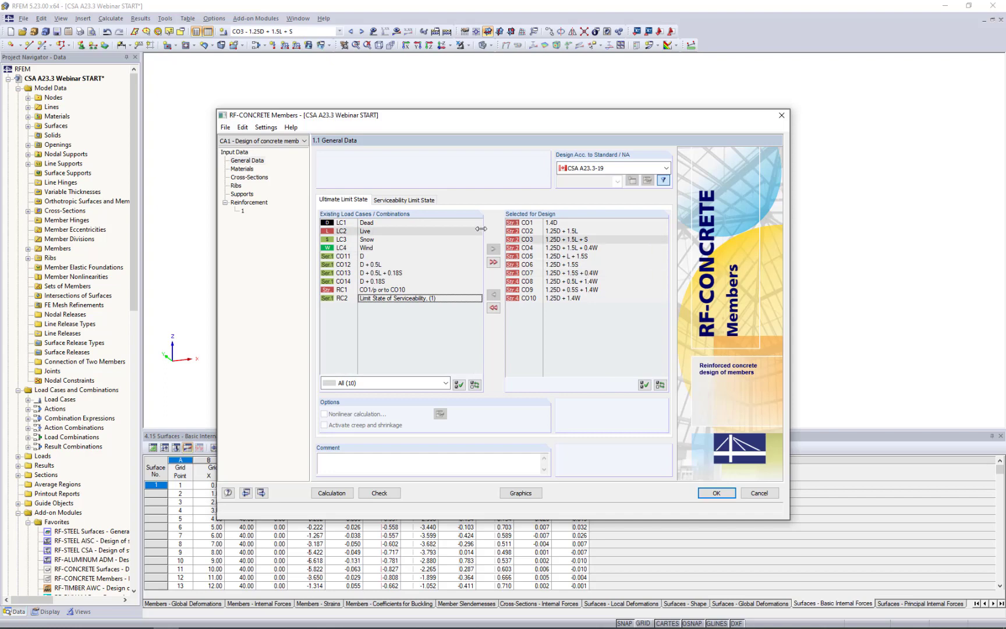
- Add load combinations CO11 through CO14 to the serviceability limit state design, and return to the ultimate limit state selection
left_click(425, 200)
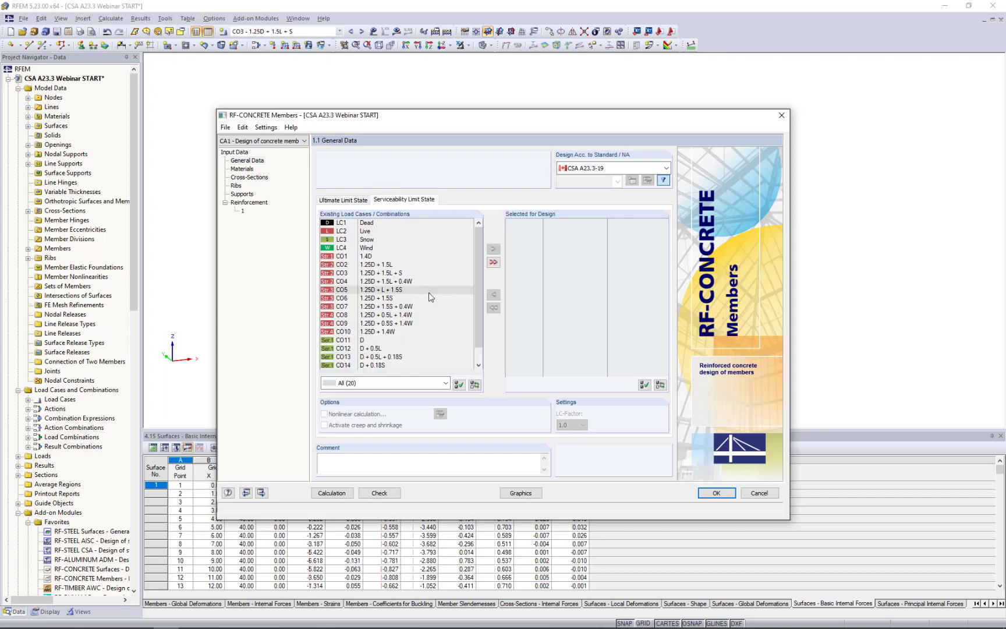
scroll(428, 292, "down", 1)
left_click(383, 325)
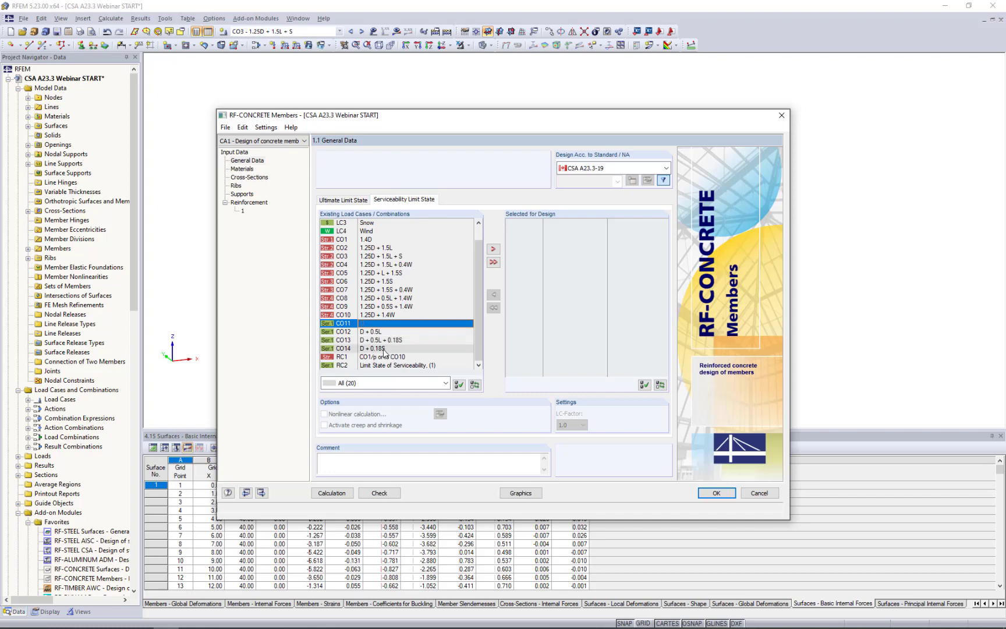
left_click(383, 348, "shift")
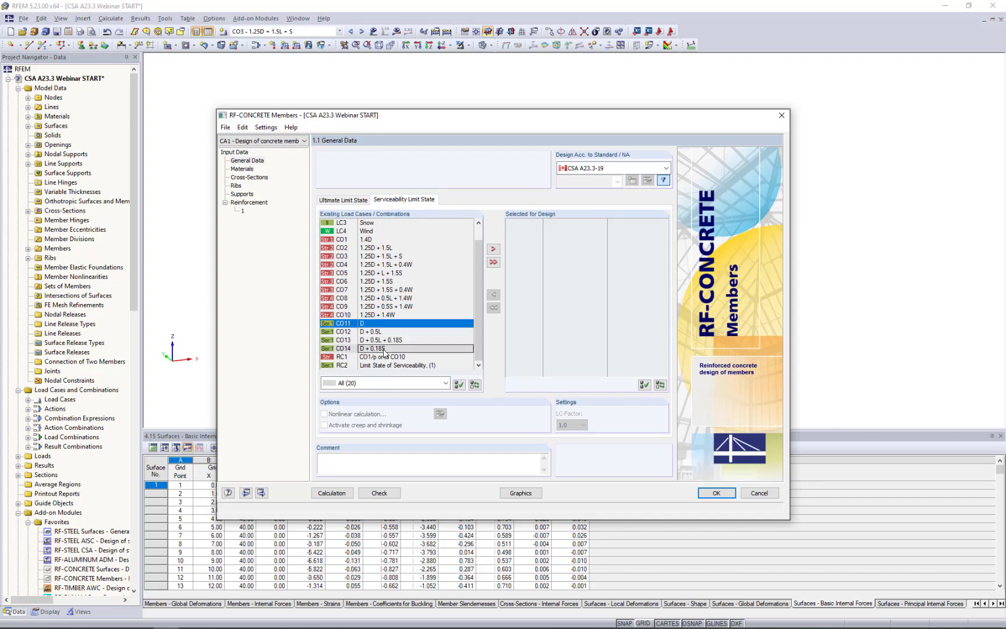
left_click(493, 249)
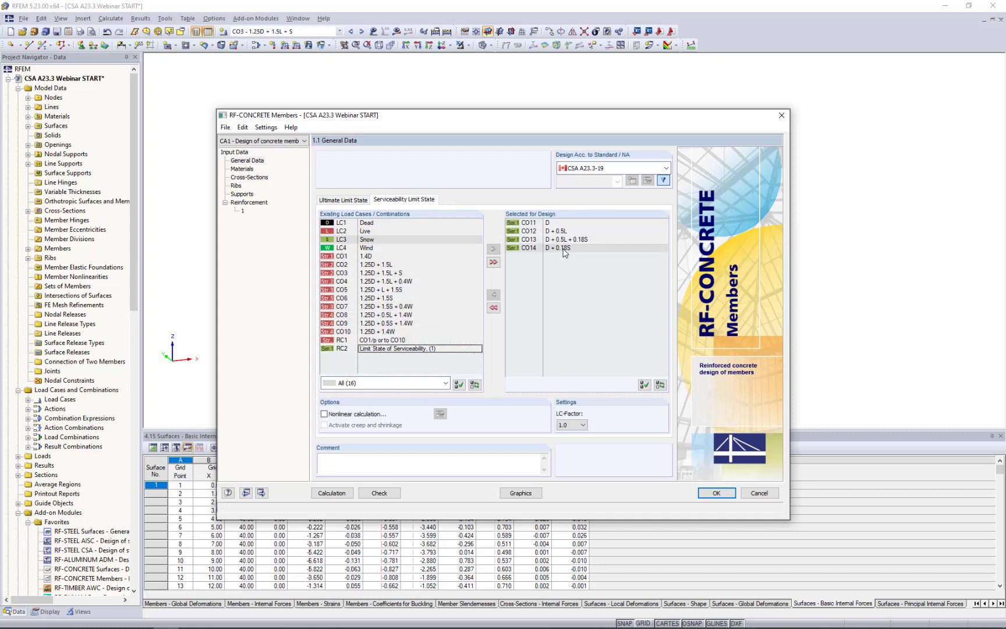
left_click(357, 201)
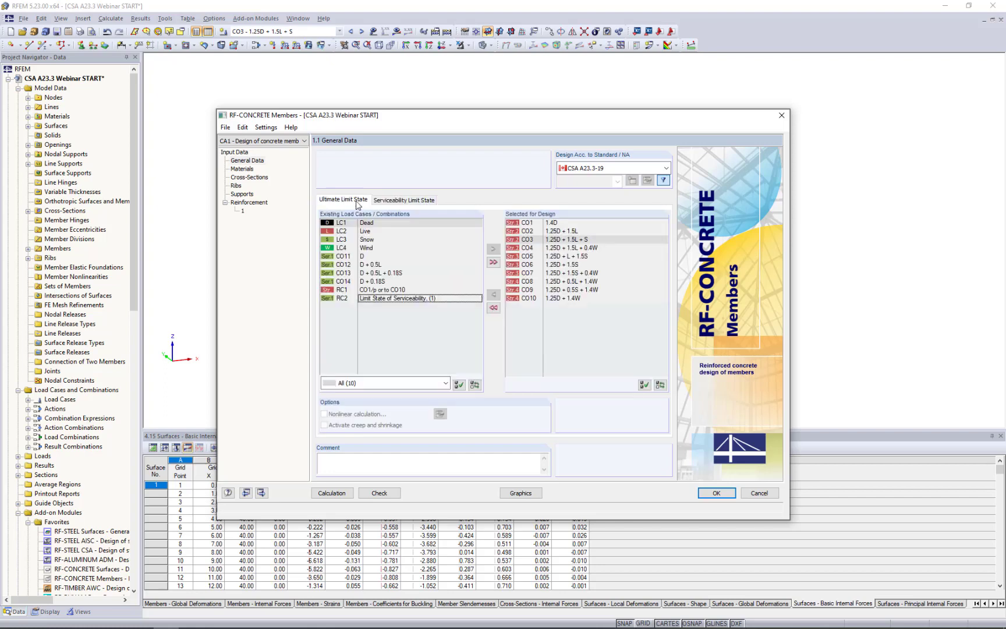
- Open the module's materials and choose 500R as the reinforcing steel for the f'c = 30 MPa concrete
left_click(241, 168)
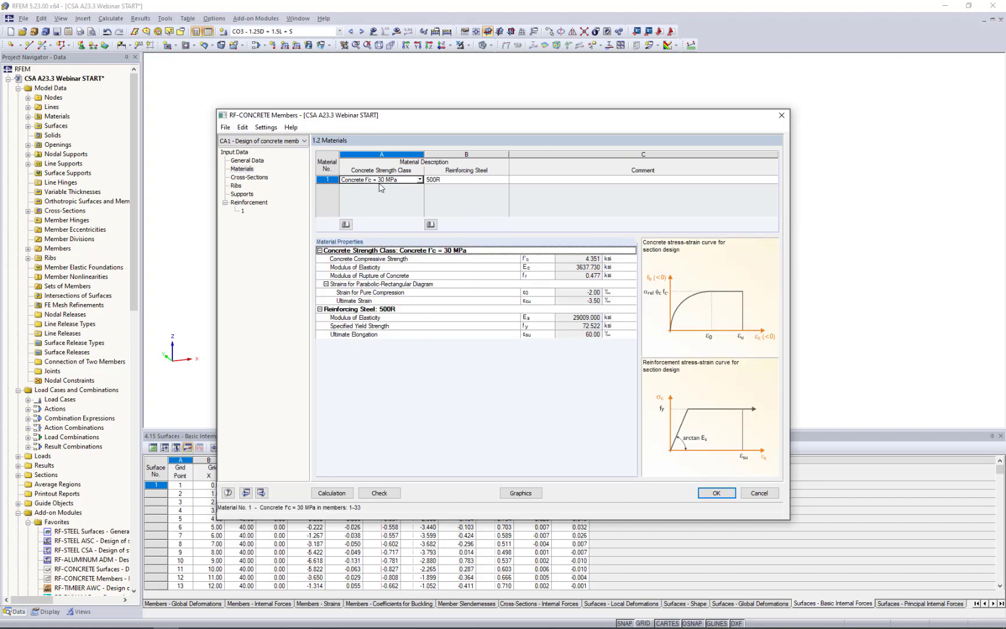
left_click(454, 181)
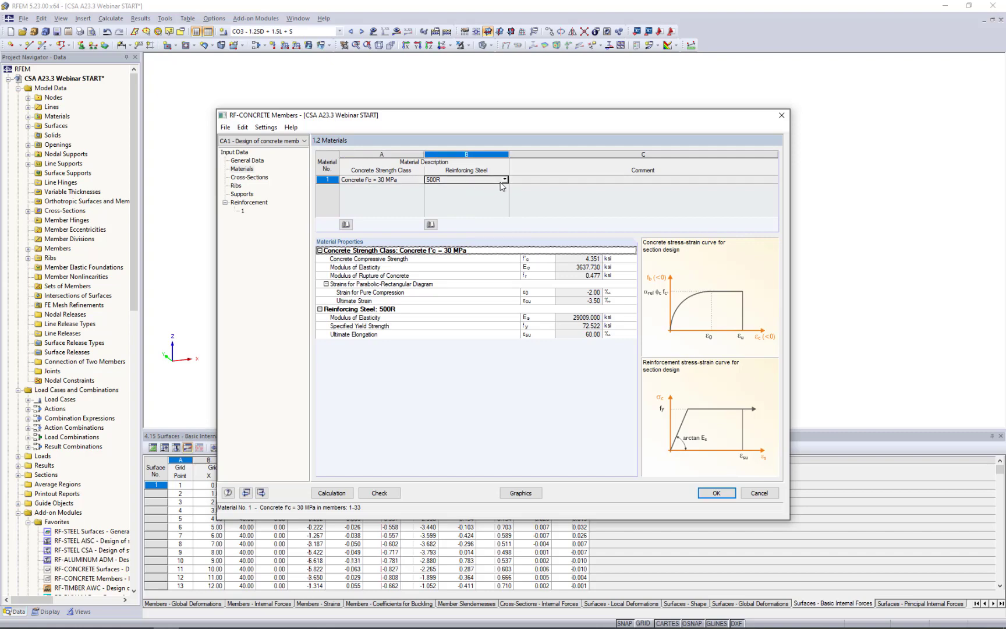
left_click(504, 180)
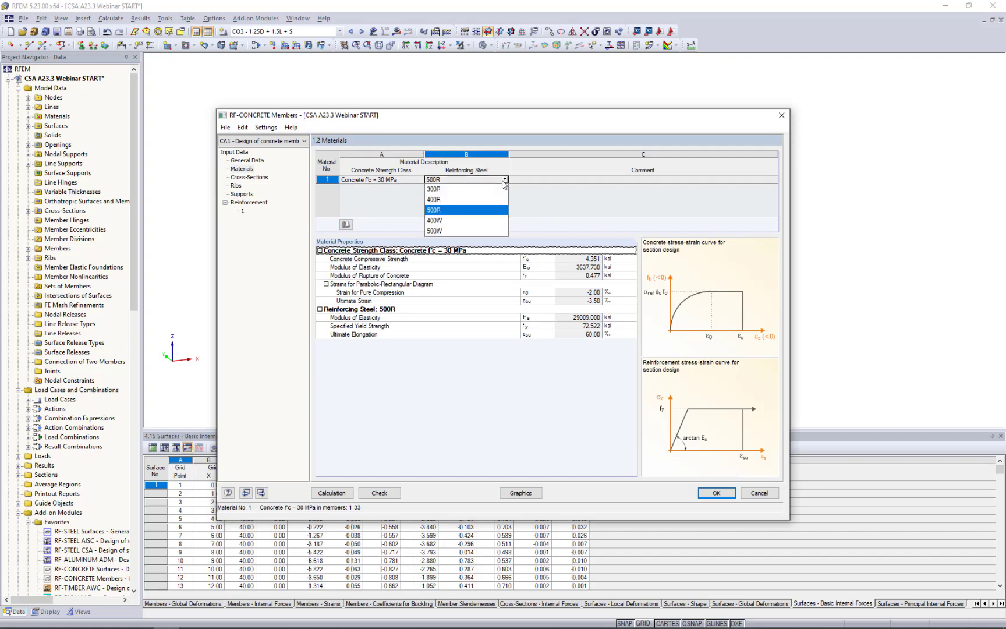
left_click(487, 210)
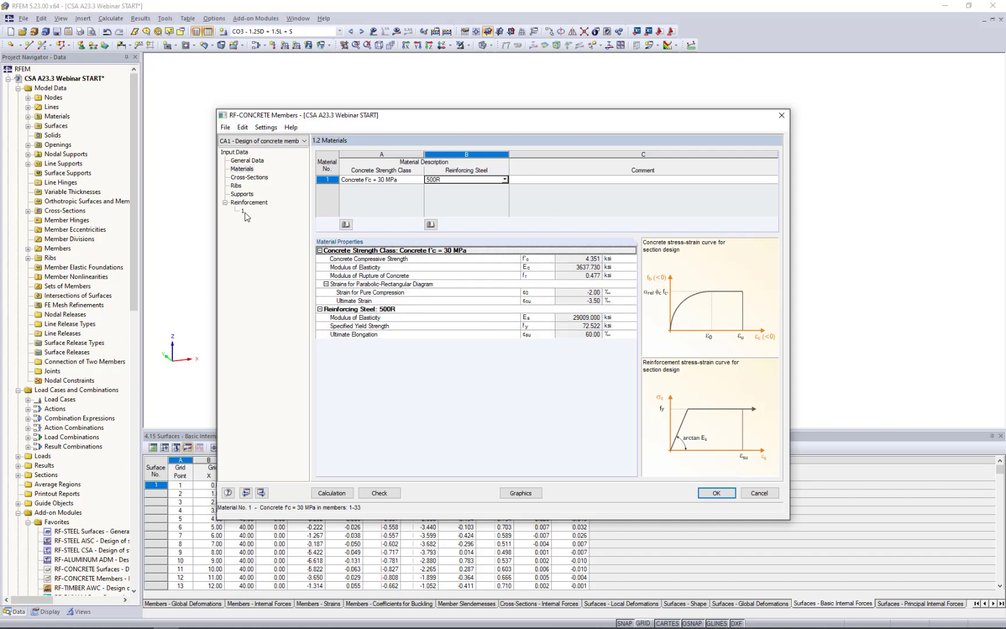
- Review the Rectangle 14/14 and Rectangle 14/24 cross-sections used for the member design
left_click(248, 178)
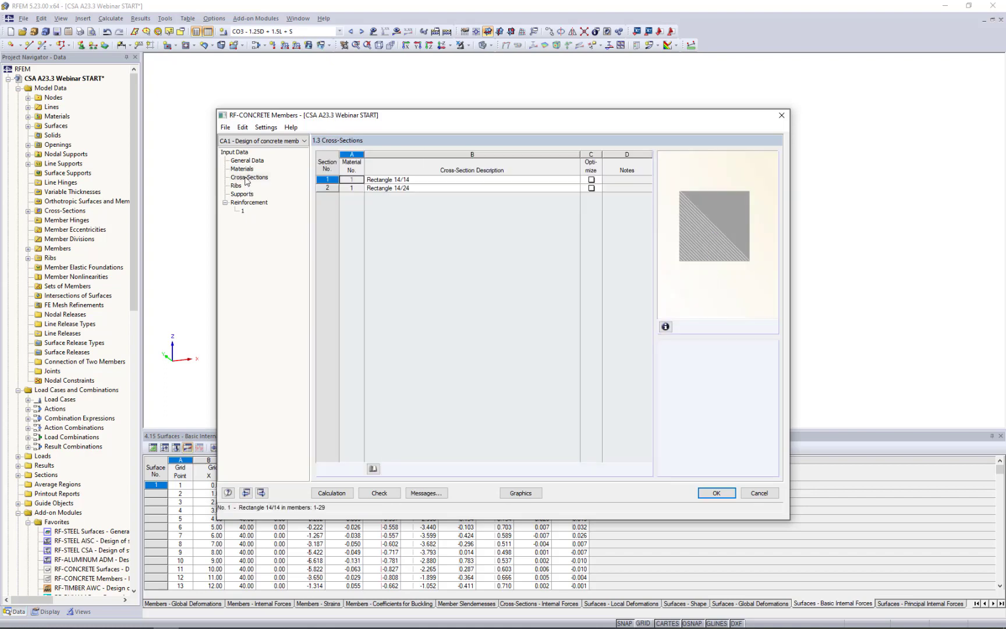
left_click(422, 180)
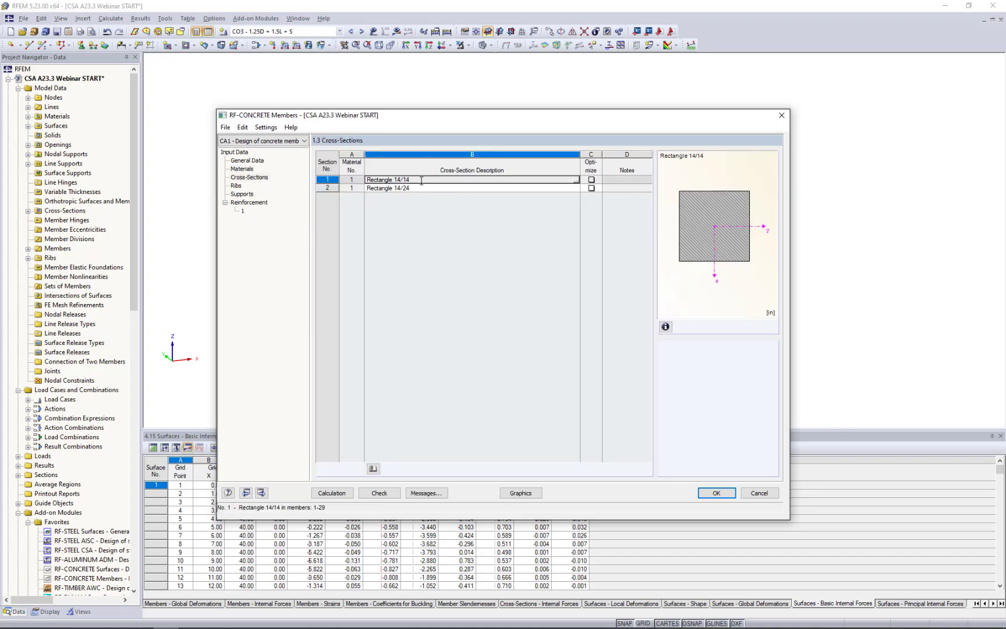
left_click(423, 188)
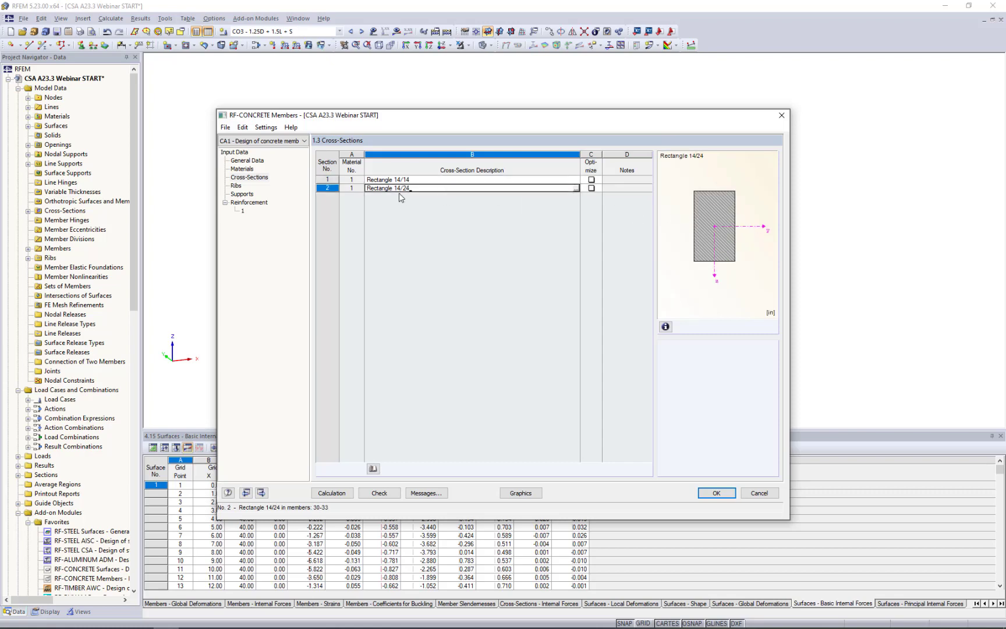
left_click(573, 179)
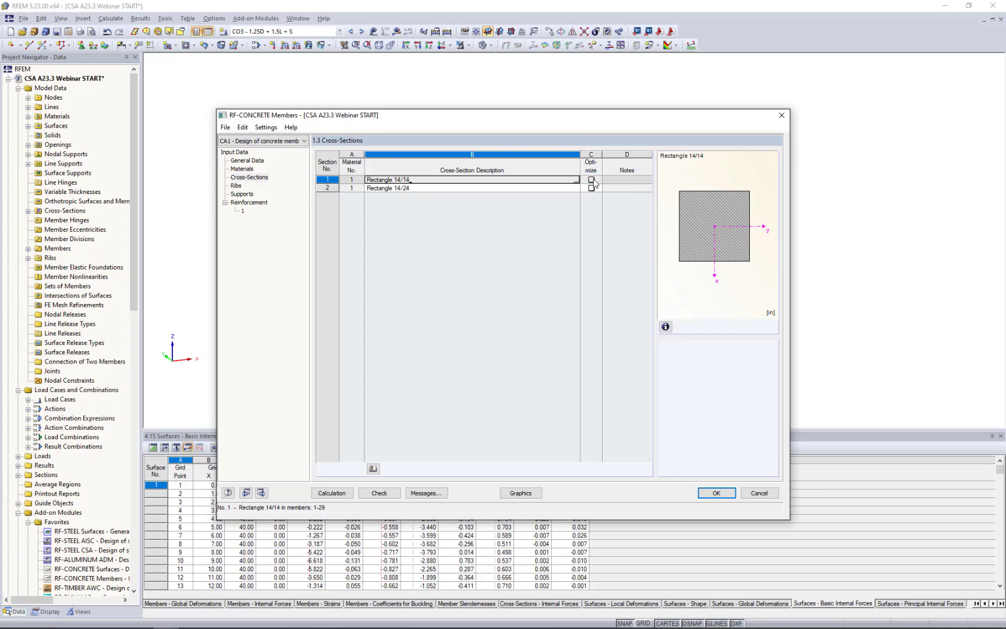
- Try optimizing both the width b and height h of the Rectangle 14/14 cross-section
left_click(592, 180)
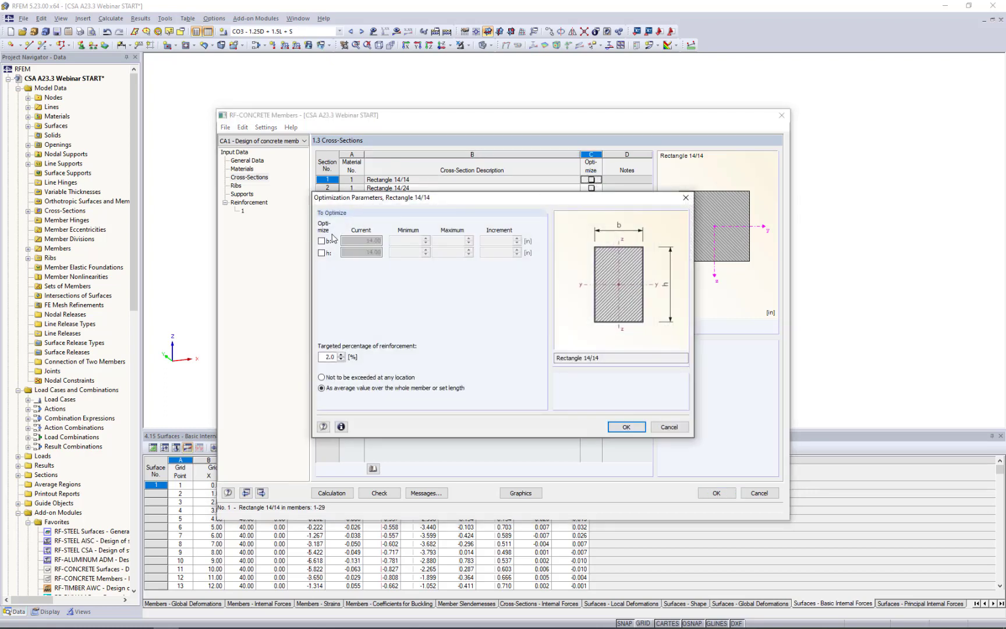
left_click(322, 241)
left_click(322, 253)
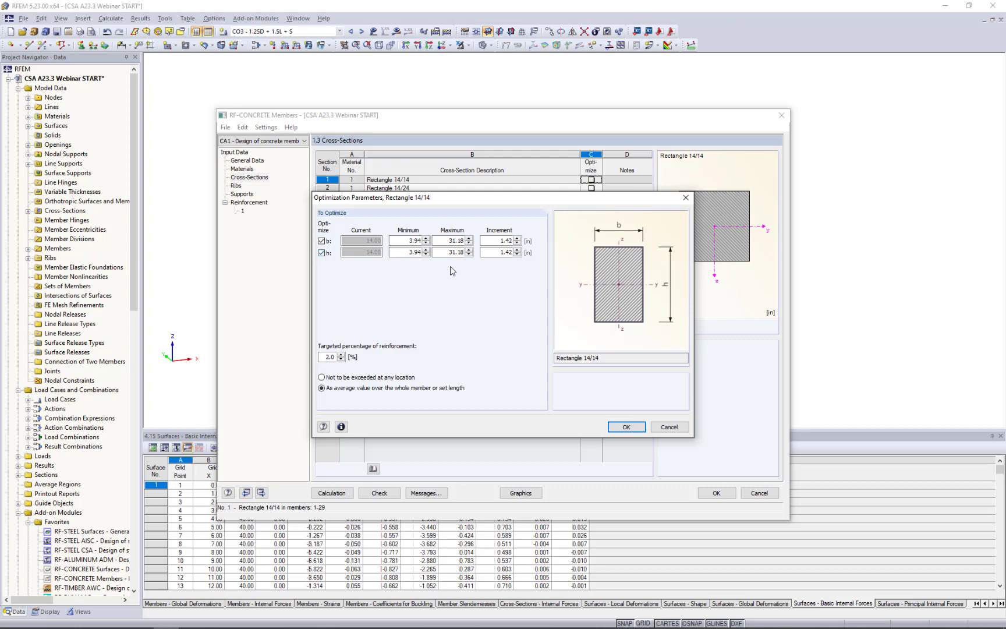
left_click(626, 427)
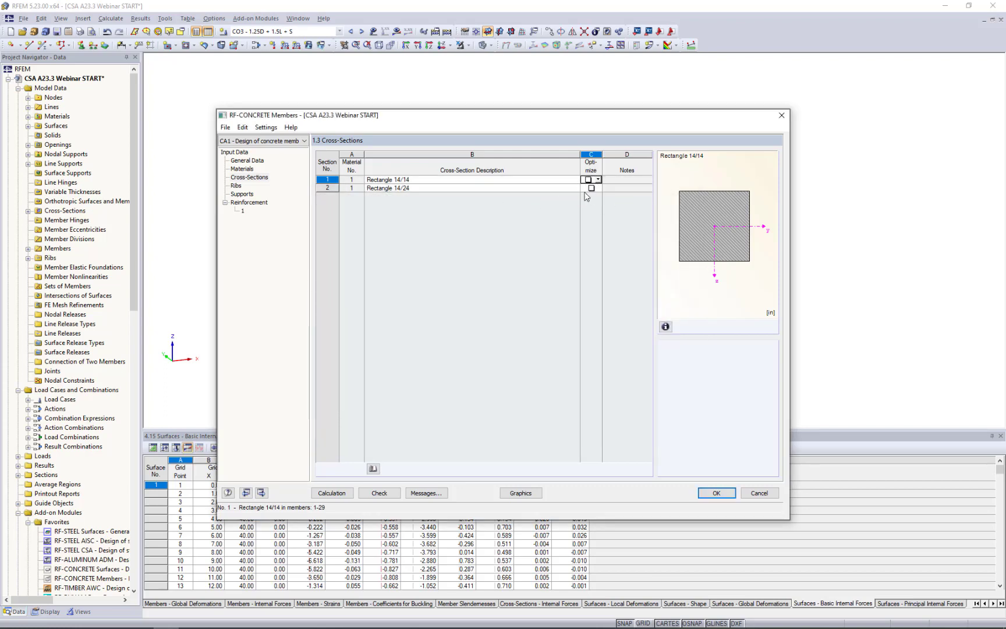
- Examine the effective widths and T-section of rib members 30 to 33, and locate the first rib in the model
left_click(236, 186)
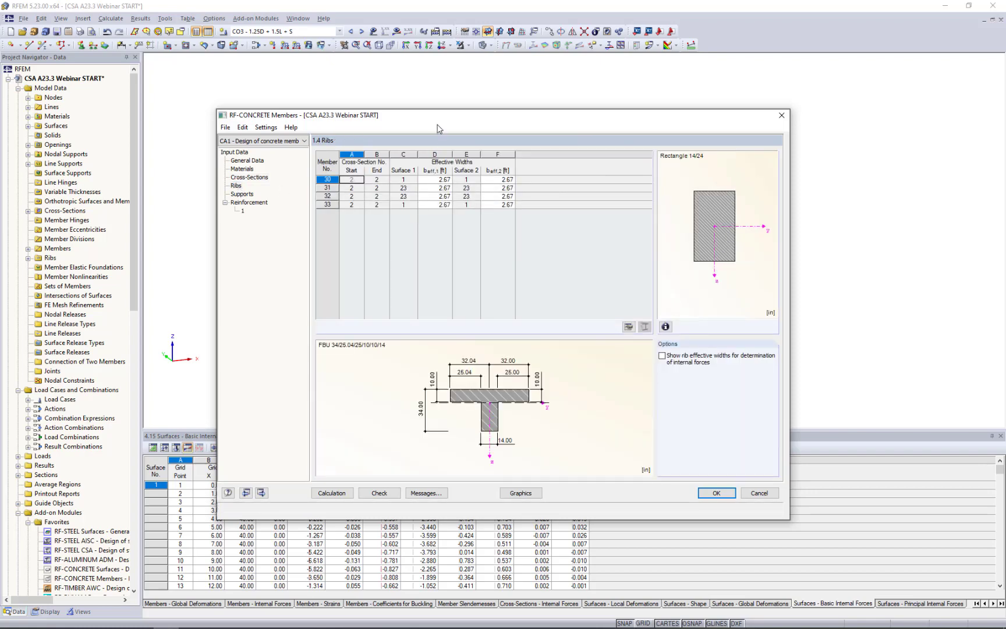
left_click_drag(438, 123, 433, 265)
left_click_drag(432, 327, 429, 357)
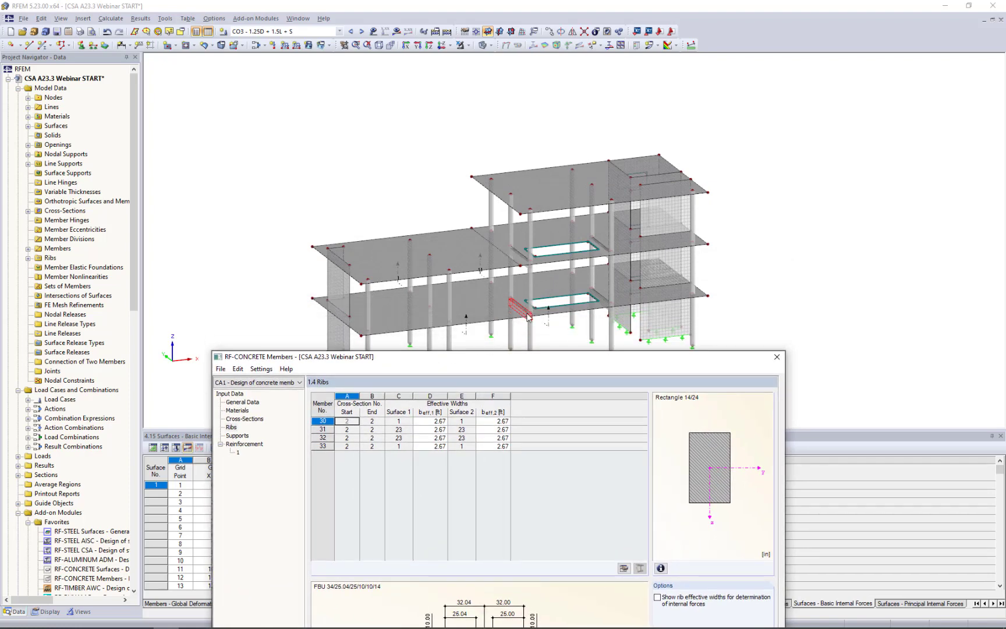
left_click_drag(508, 358, 529, 256)
left_click_drag(539, 184, 527, 115)
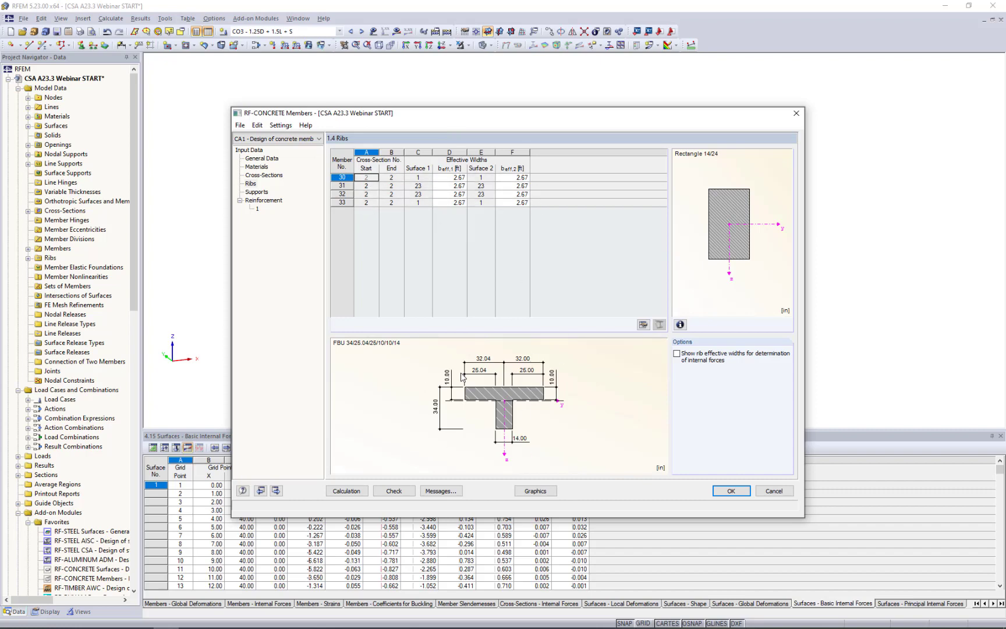
- Define design supports at rib end nodes 8, 9 and 12 by picking them in the model
left_click(256, 192)
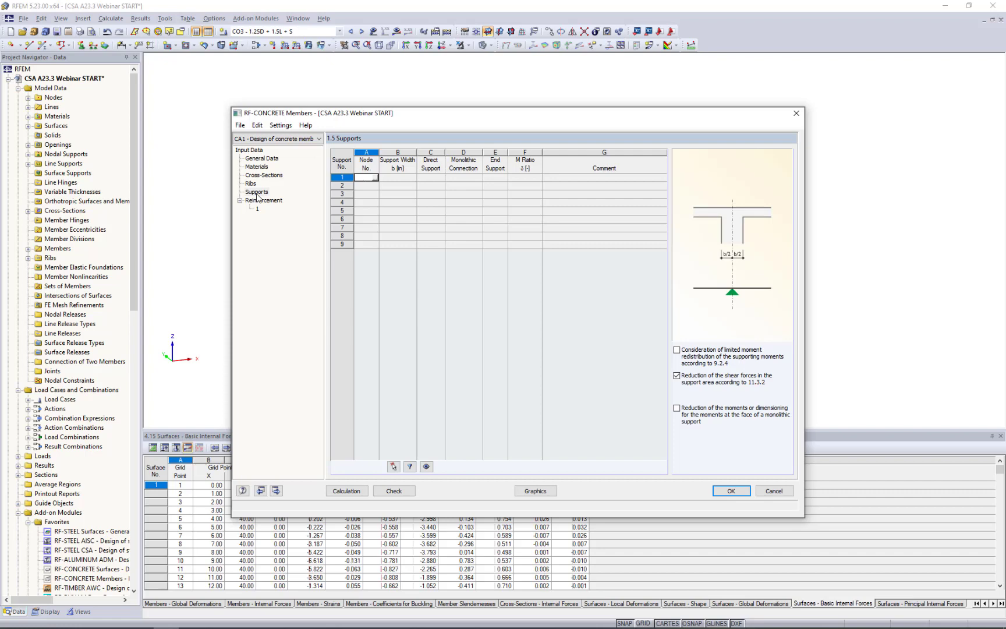
left_click(375, 178)
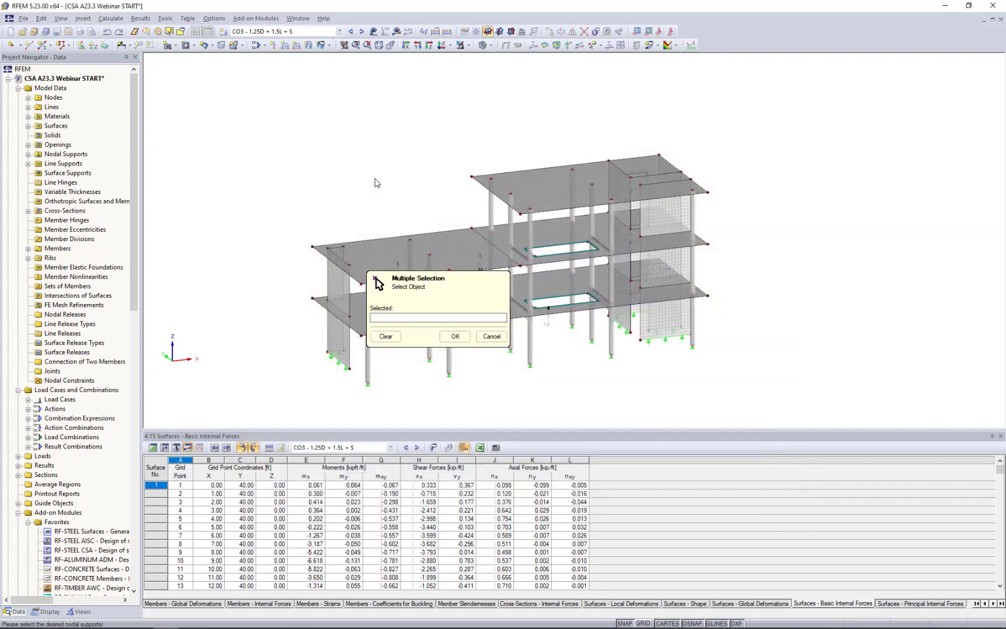
scroll(535, 325, "up", 3)
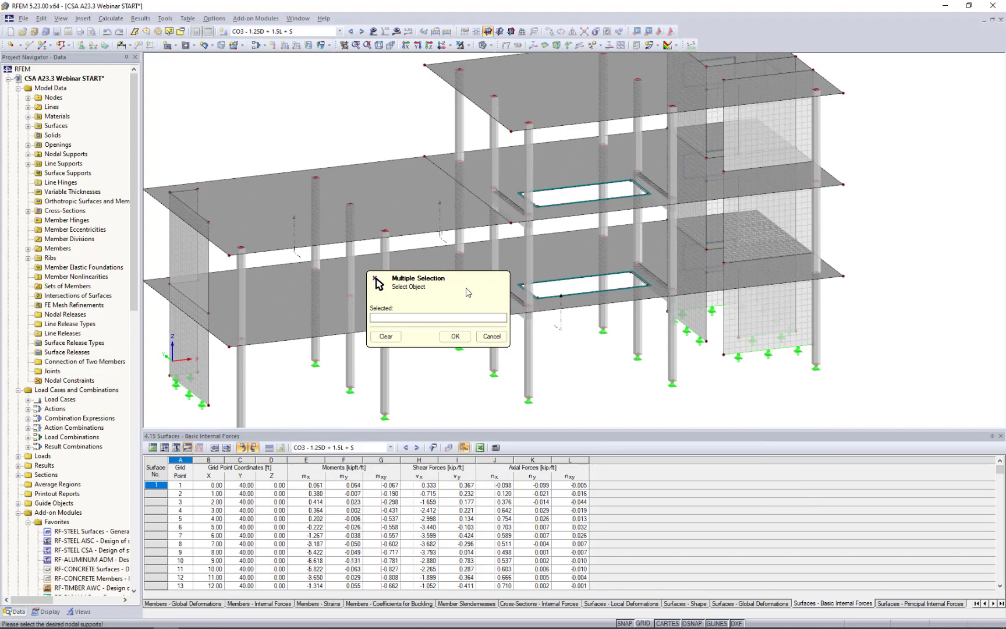
scroll(521, 251, "up", 2)
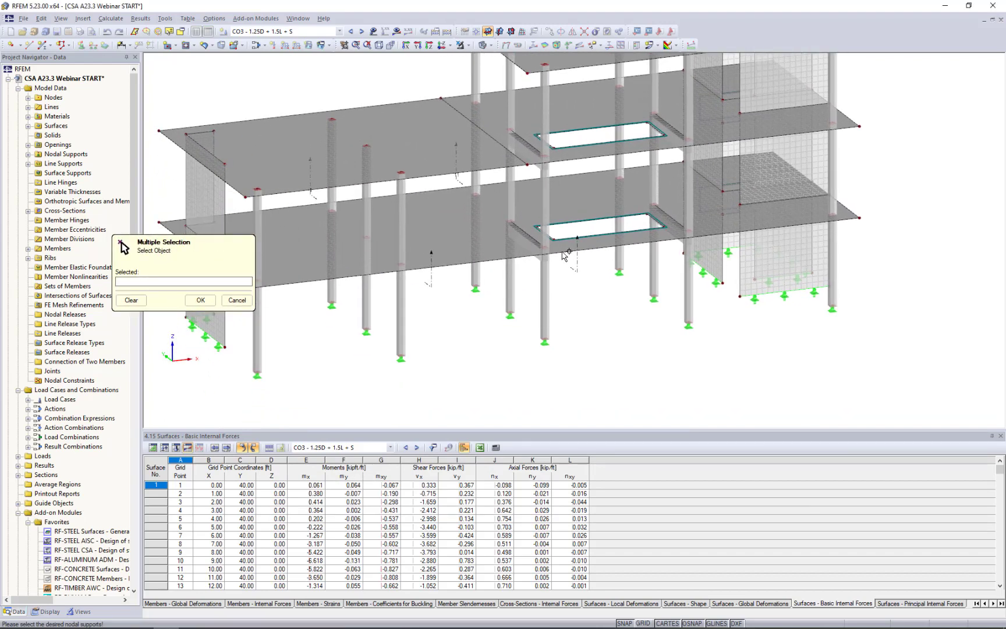
scroll(542, 251, "up", 2)
left_click(539, 248)
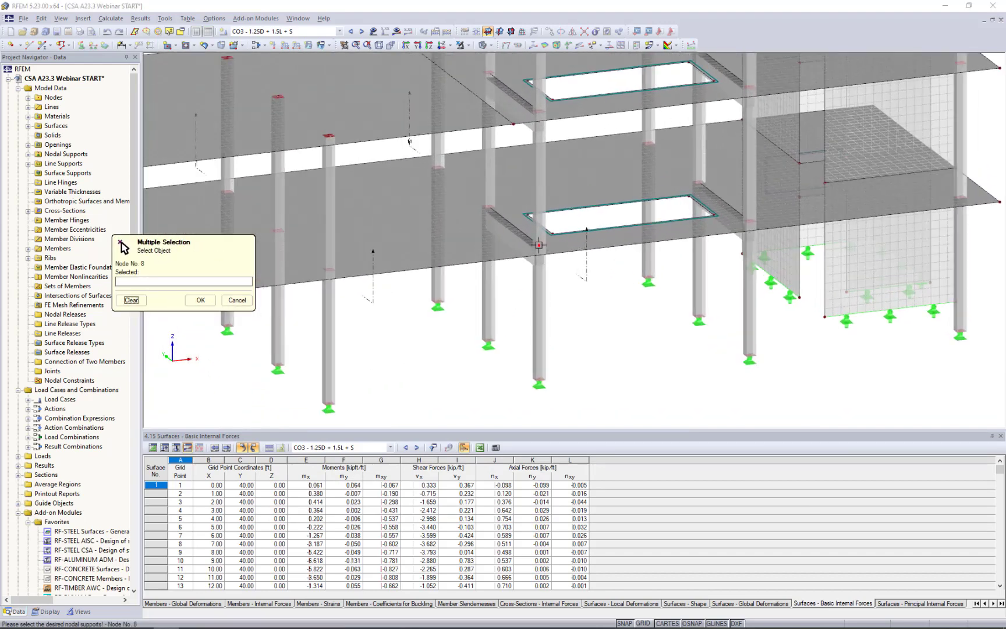
left_click(489, 207)
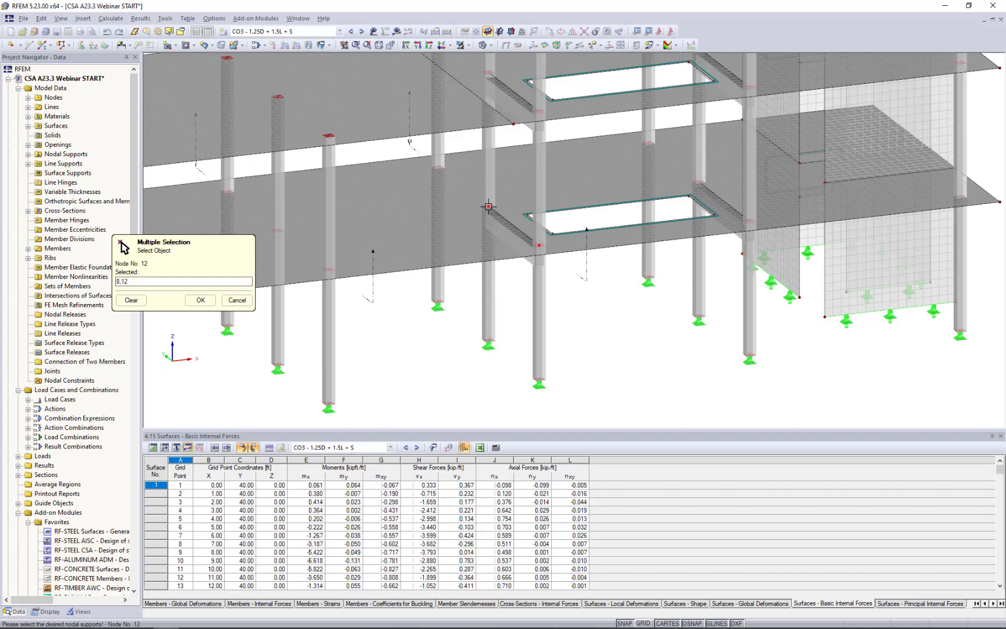
left_click(749, 222)
left_click(189, 301)
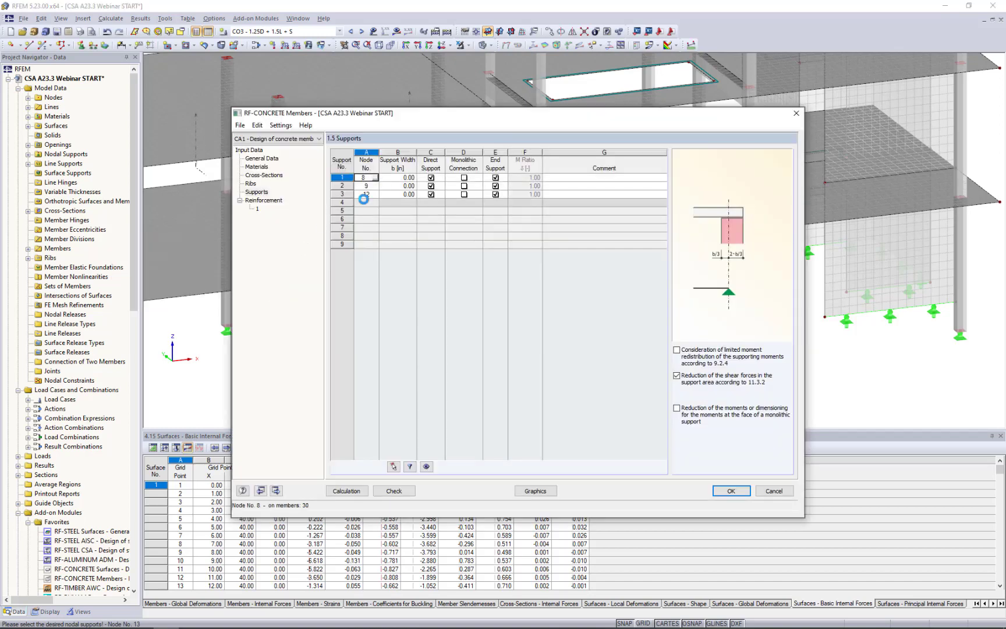
- Add node 13 as the fourth support by clearing the selection and reselecting rib end nodes 8, 9, 12 and 13 in the model
left_click(373, 202)
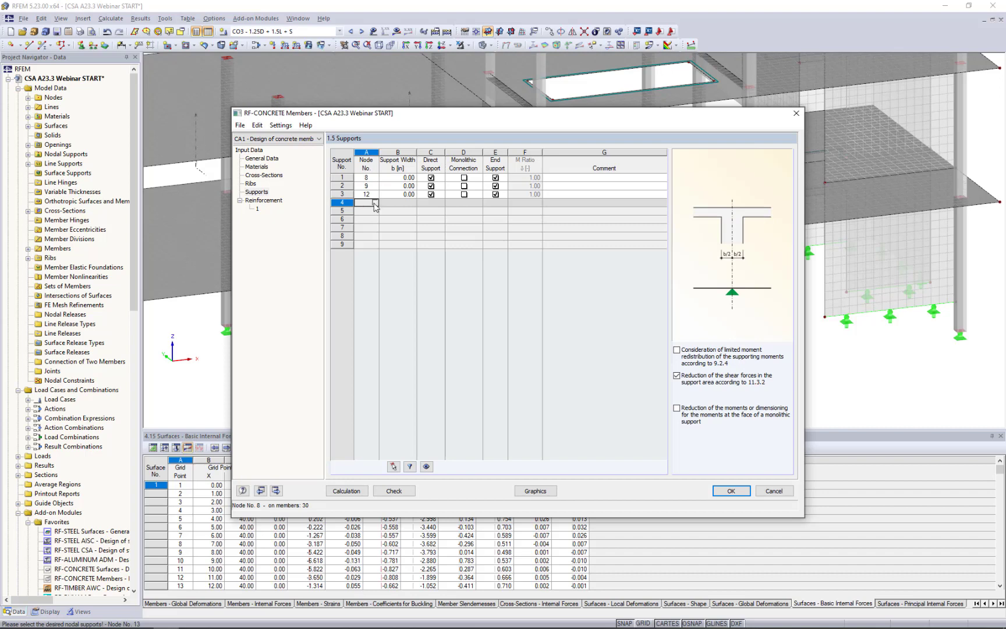
left_click(376, 202)
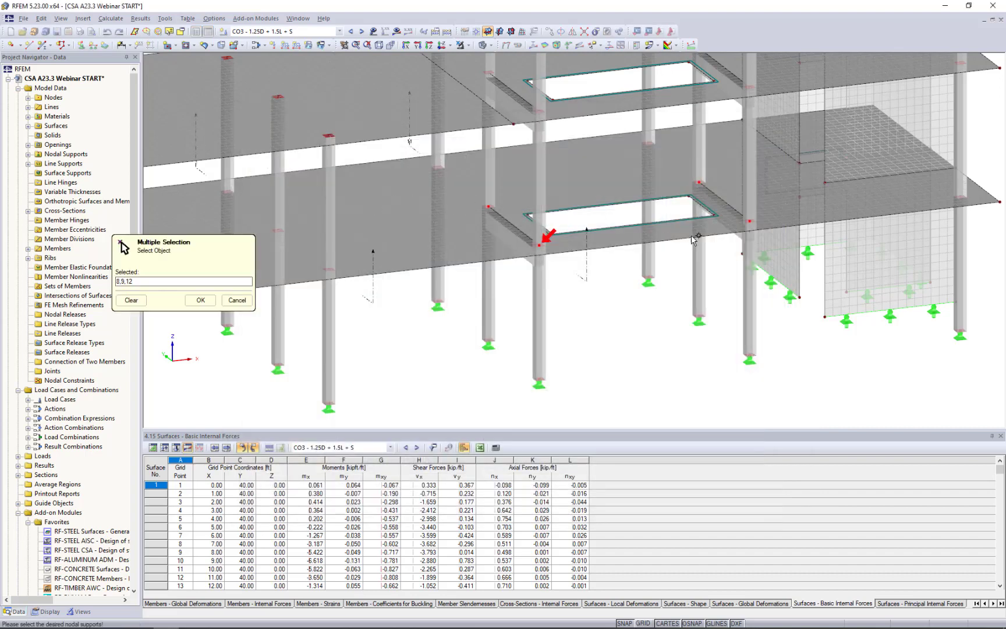
left_click(140, 303)
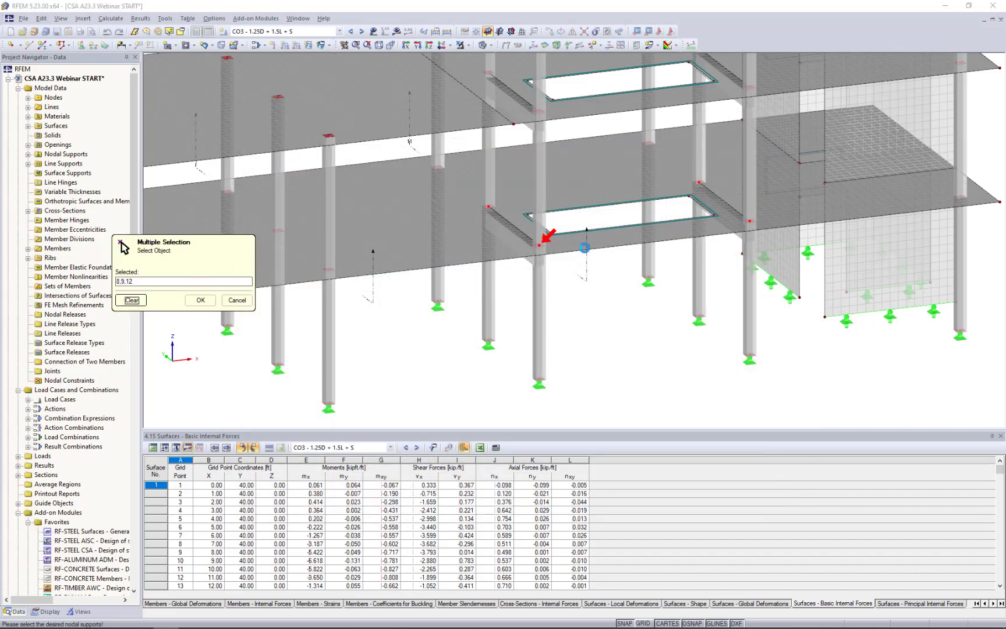
left_click(540, 245)
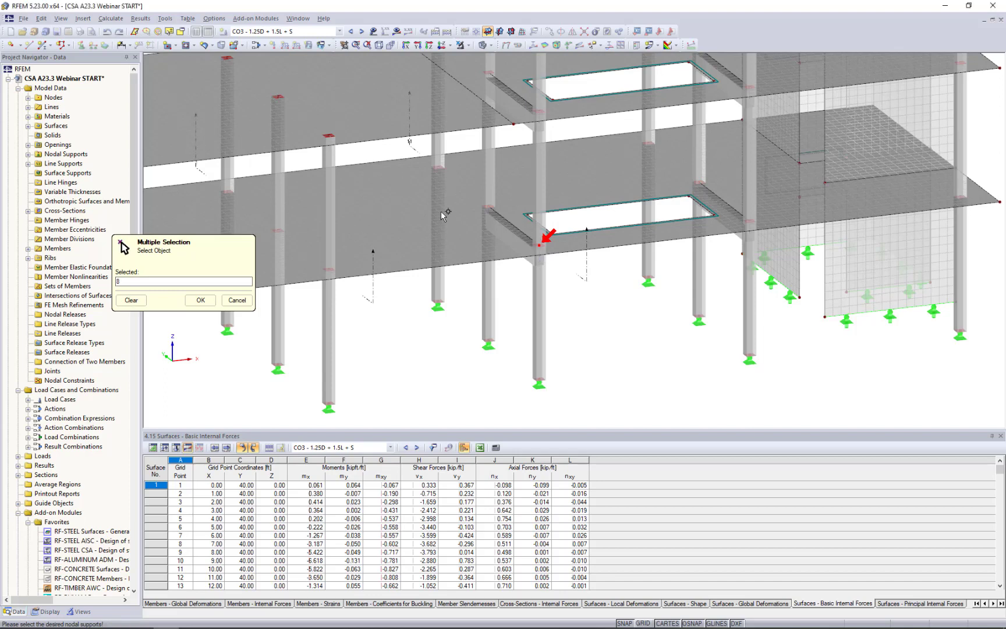
left_click(489, 205)
left_click(700, 182)
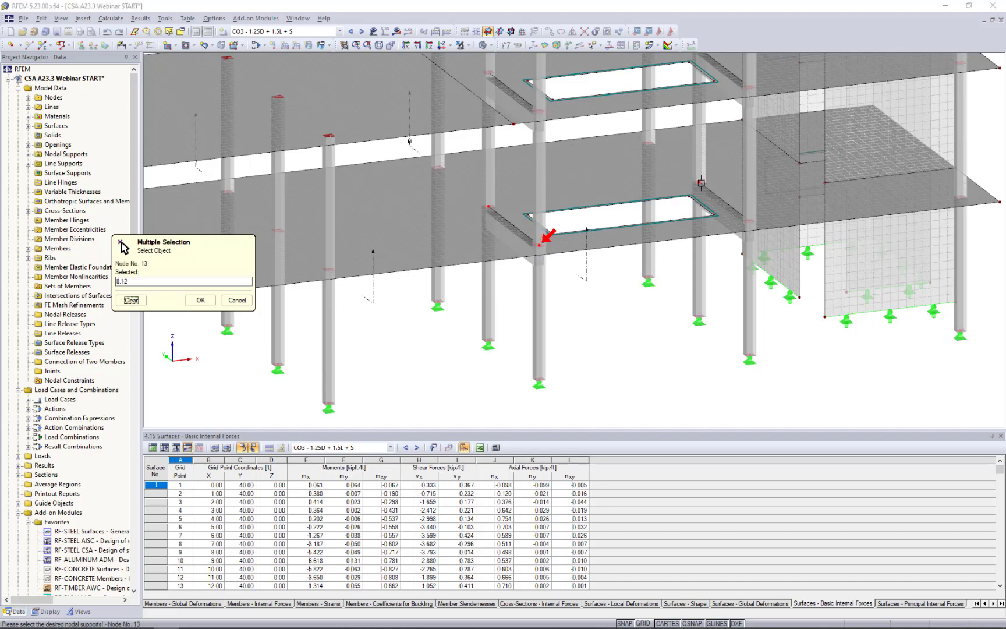
left_click(749, 219)
left_click(201, 300)
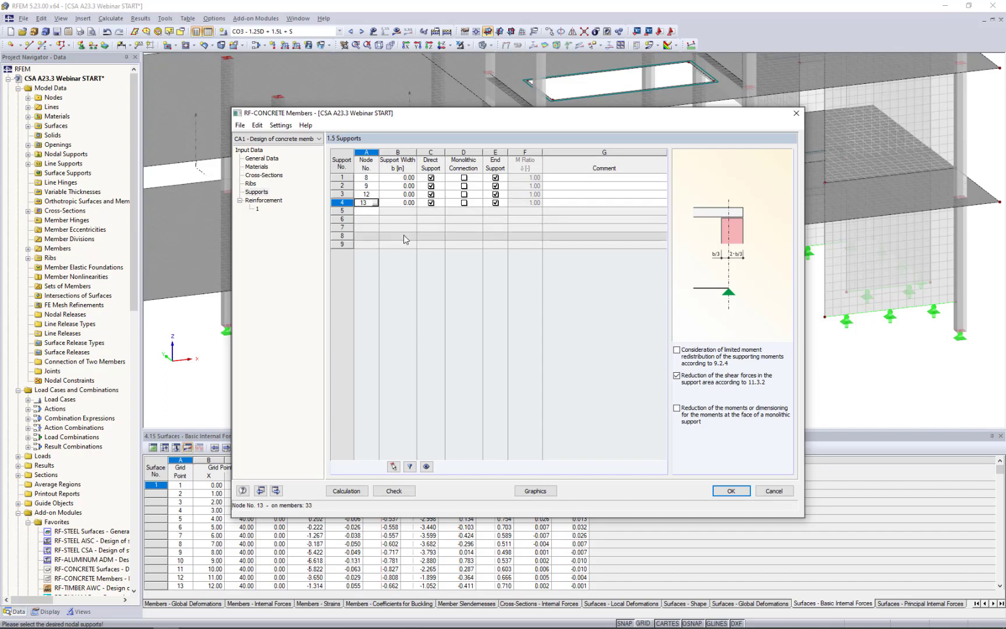
- Set the support width to 14 in for the supports at nodes 8, 9, 12 and 13
left_click_drag(641, 114, 633, 247)
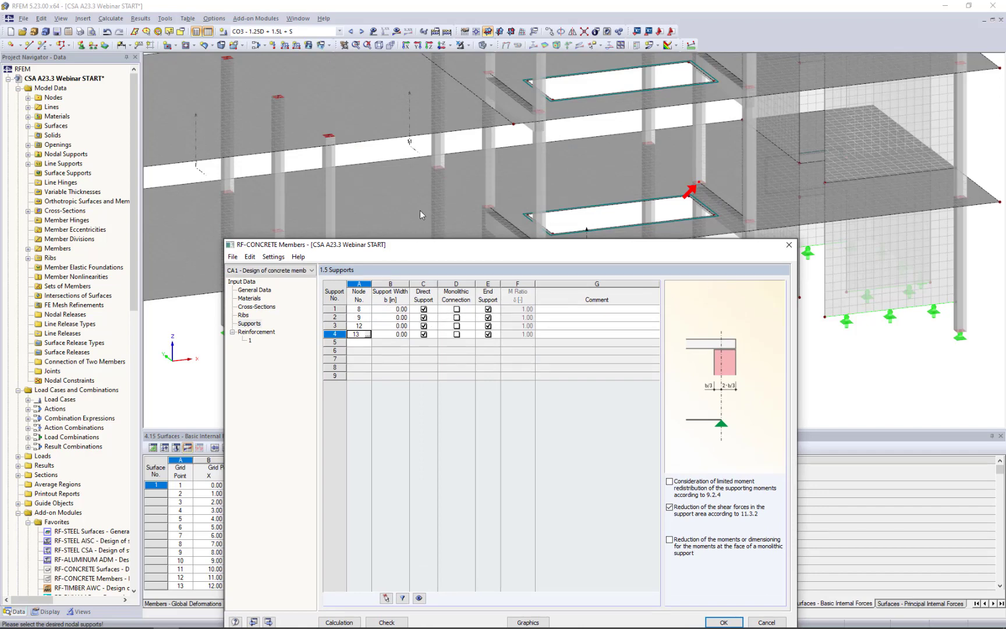
left_click_drag(412, 247, 400, 138)
left_click(370, 200)
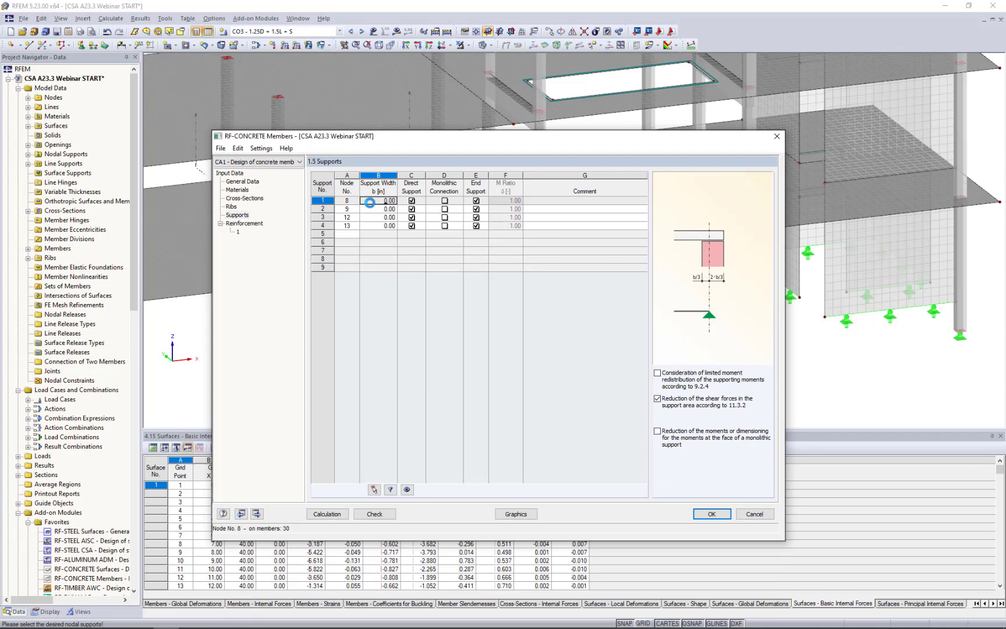
type("1400")
key("BackSpace")
key("Return")
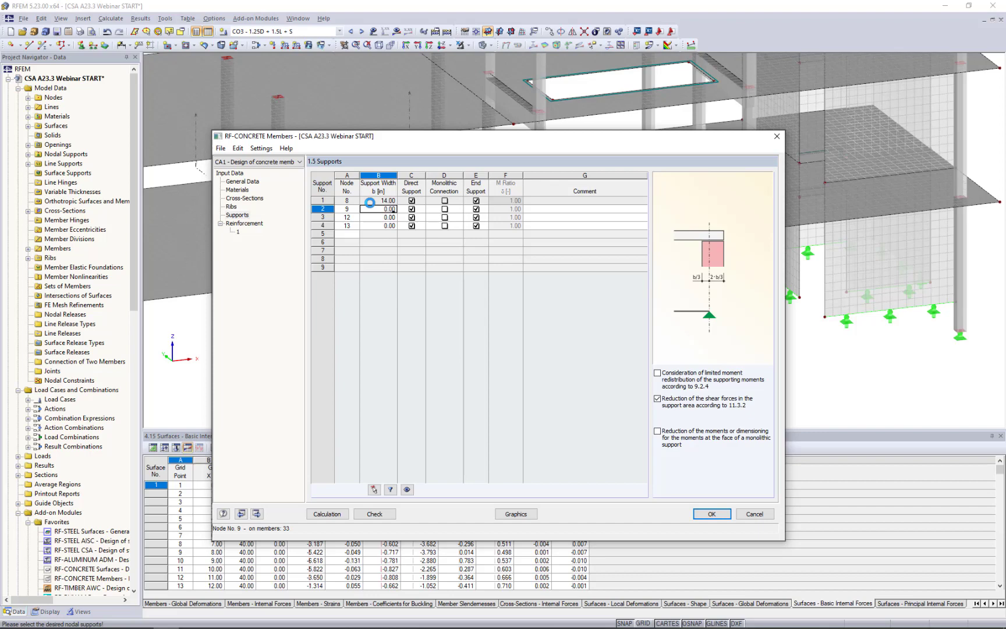
type("14")
key("Return")
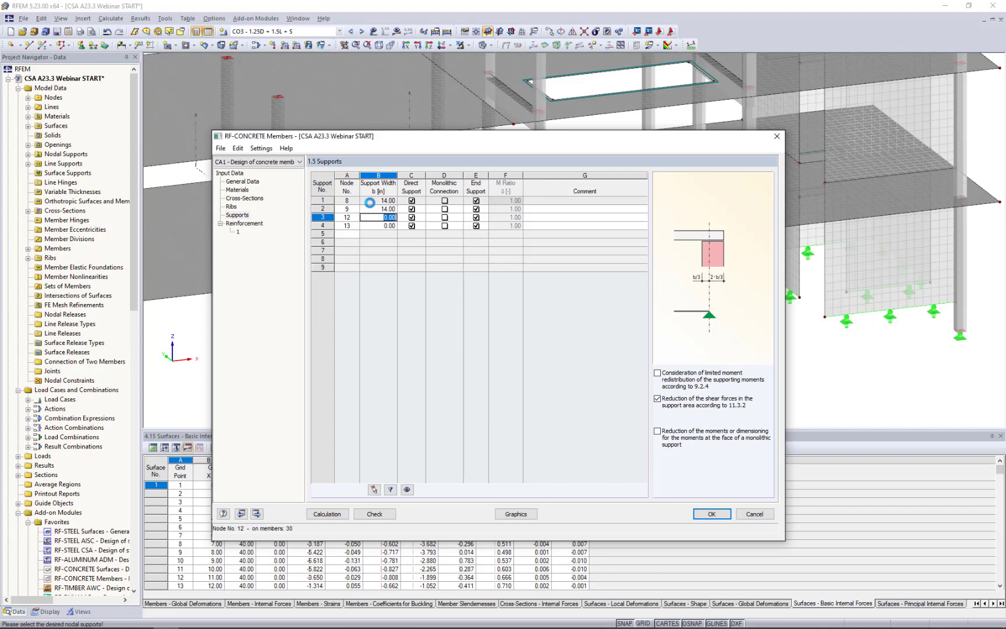
type("14")
key("Return")
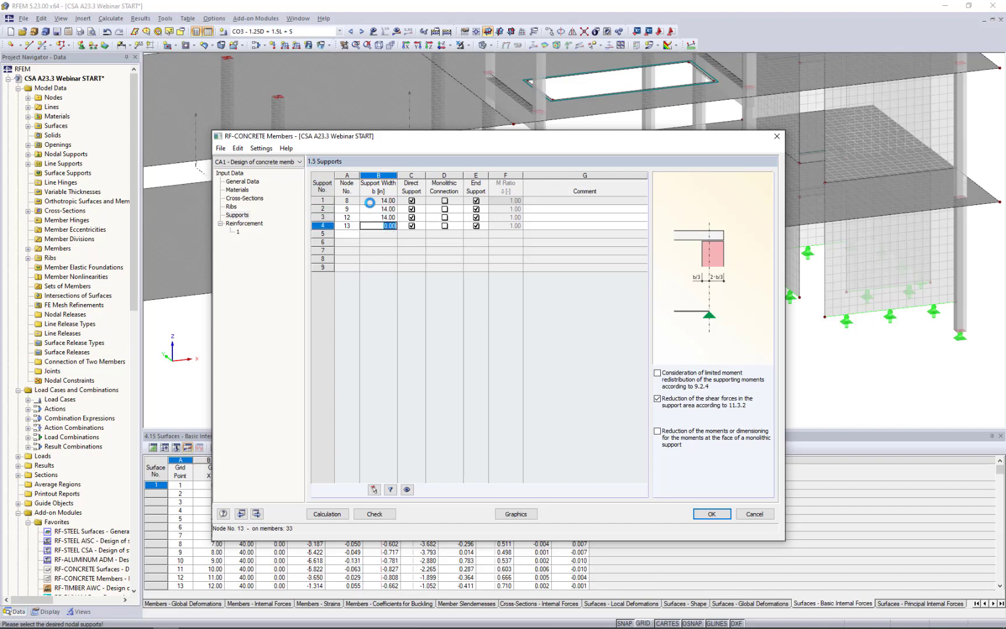
type("14")
key("Return")
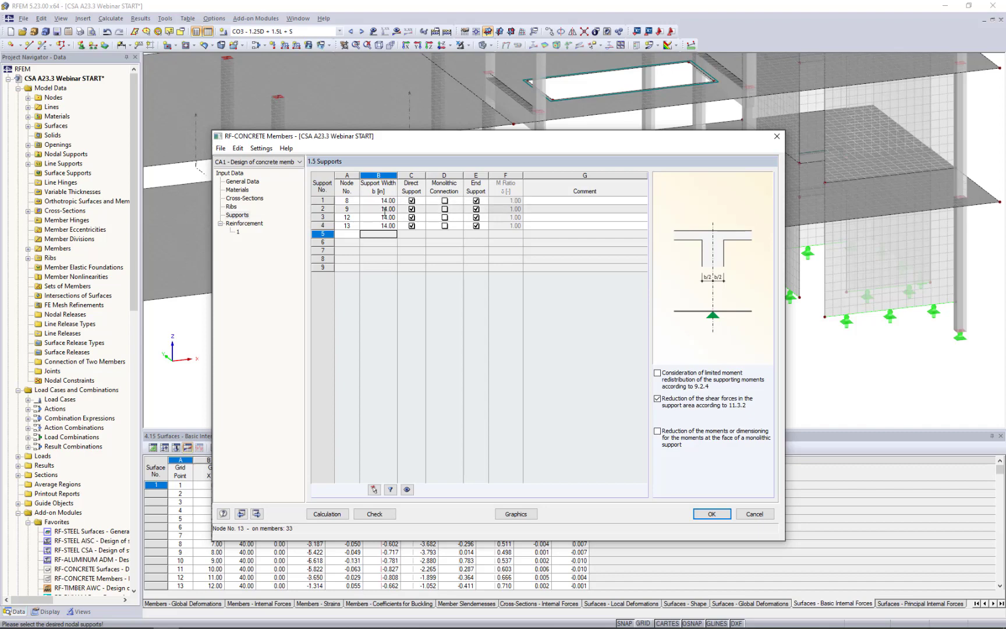
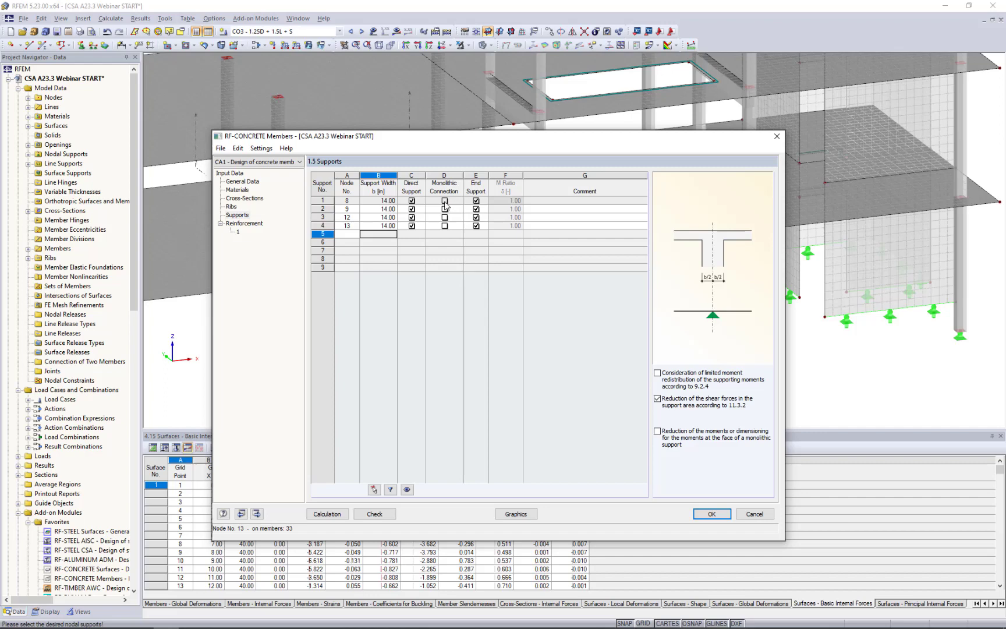
- Try the monolithic connection option on the supports at nodes 8 and 9, and switch it off again
left_click(445, 201)
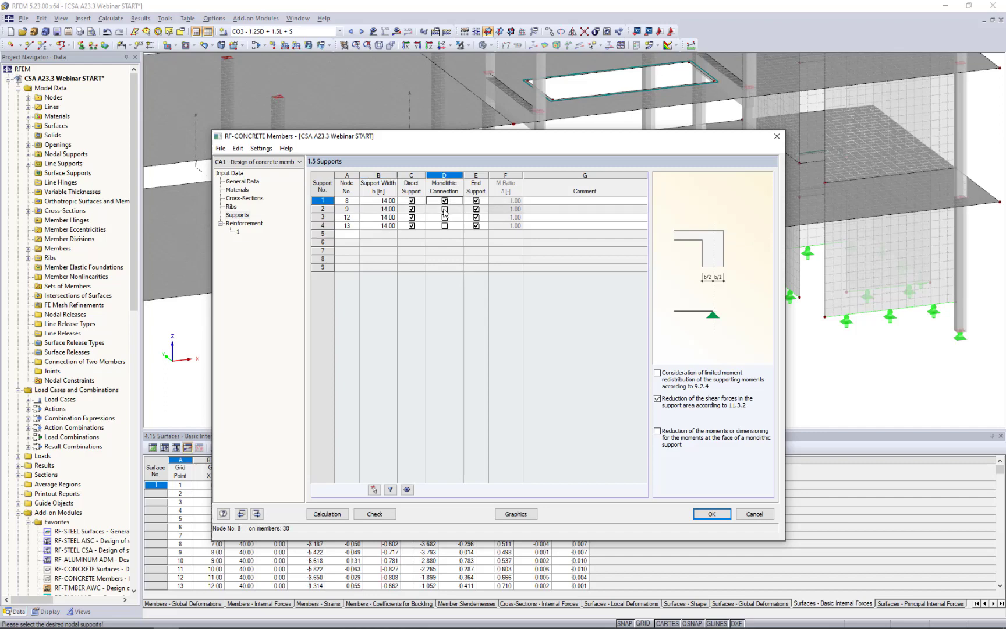
left_click(445, 209)
left_click(445, 209)
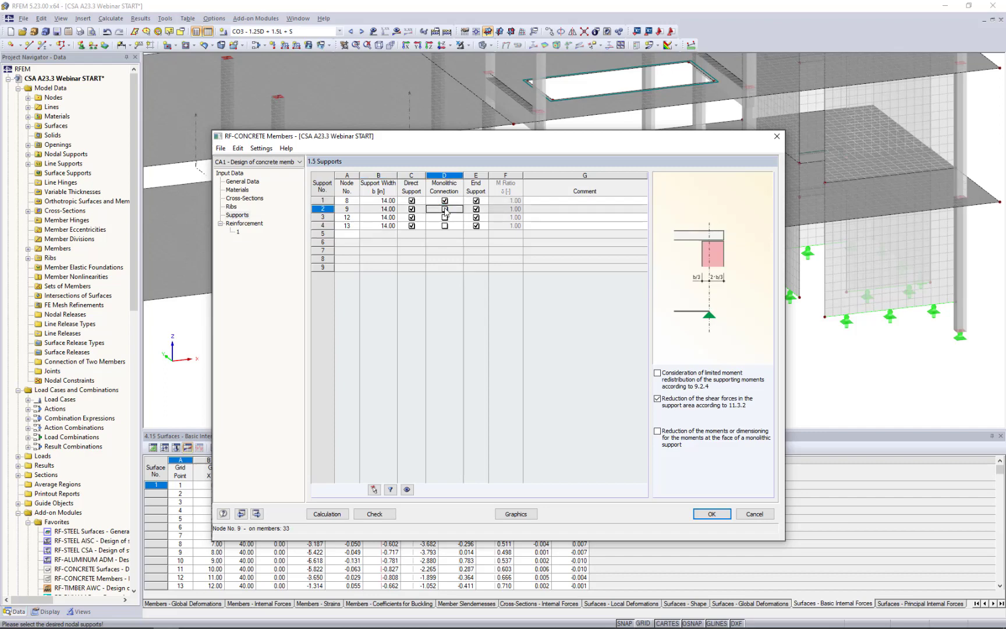
left_click(444, 201)
left_click(444, 200)
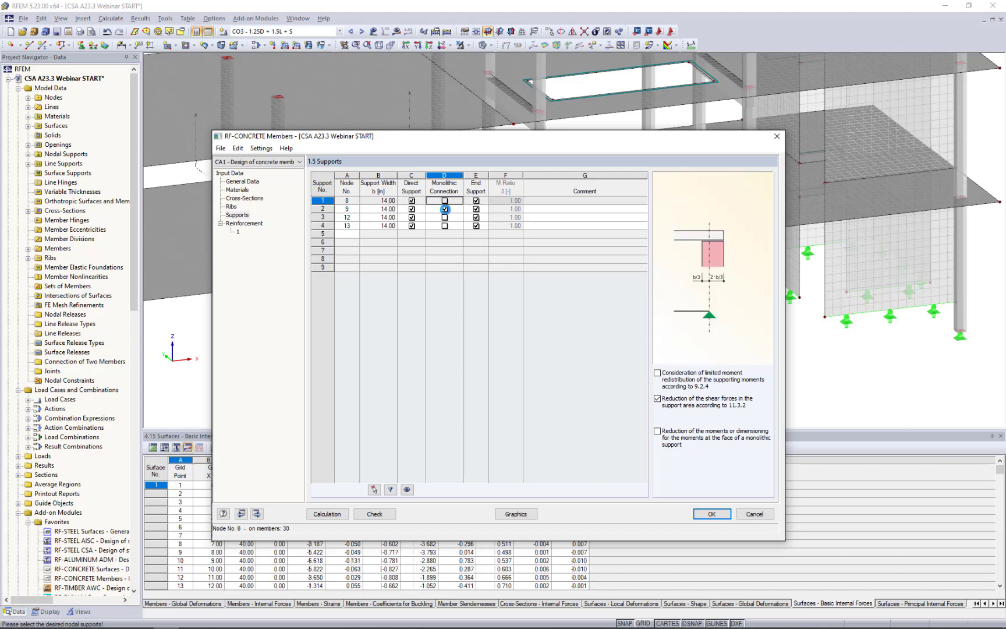
left_click(445, 209)
left_click(445, 209)
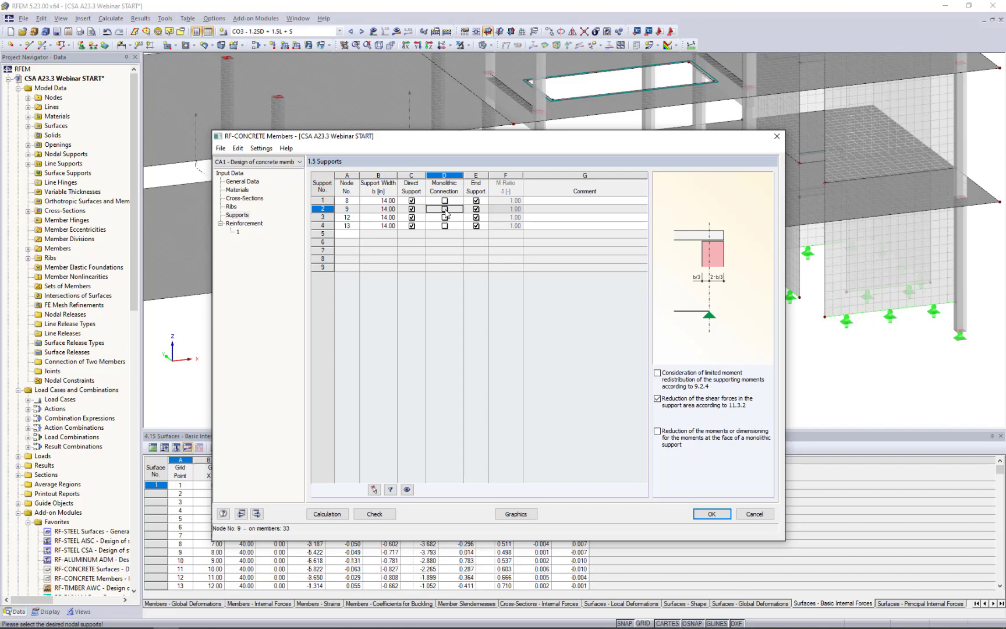
left_click(476, 201)
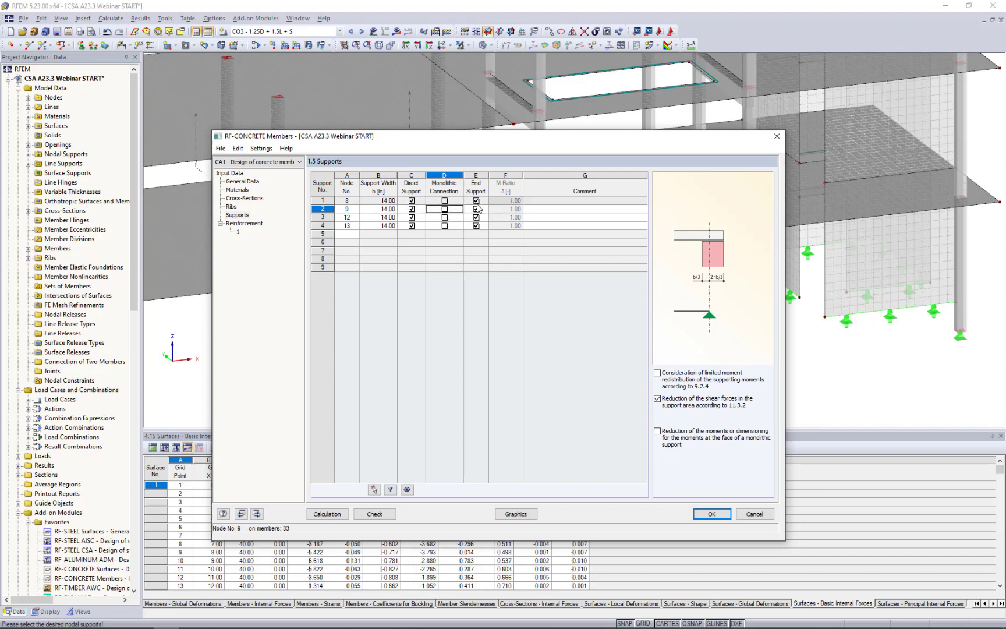
- Try switching off the end support at node 8 and enabling limited moment redistribution to 9.2.4, restoring both settings
left_click(476, 201)
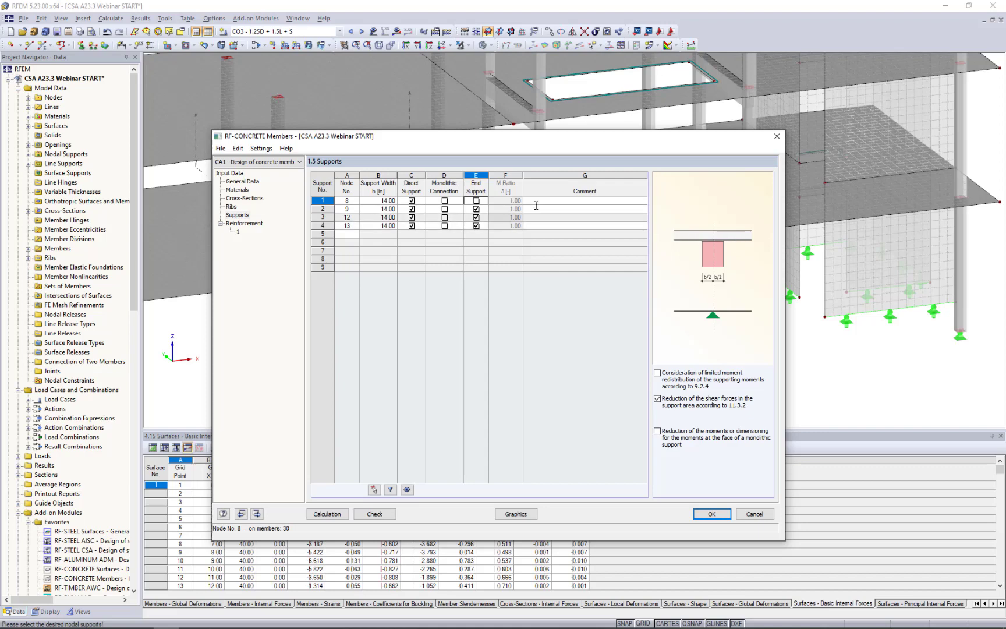
key("space")
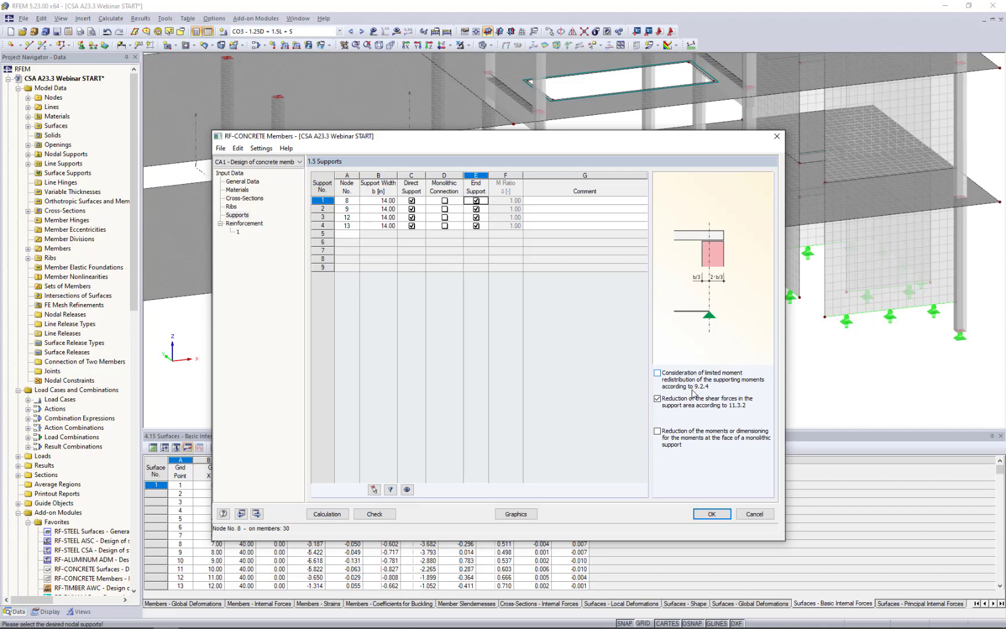
left_click(658, 373)
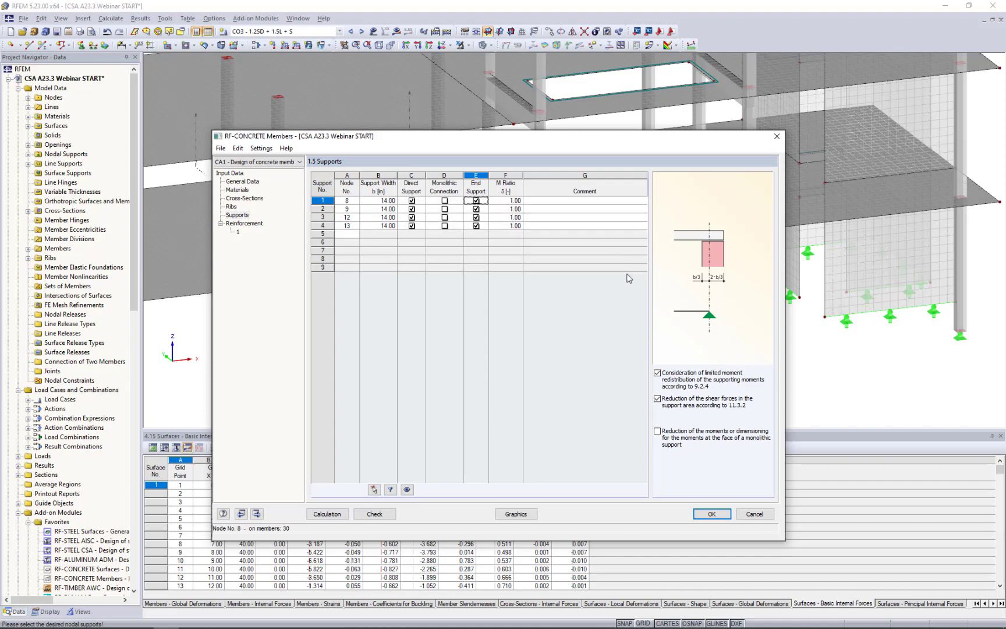
left_click(658, 372)
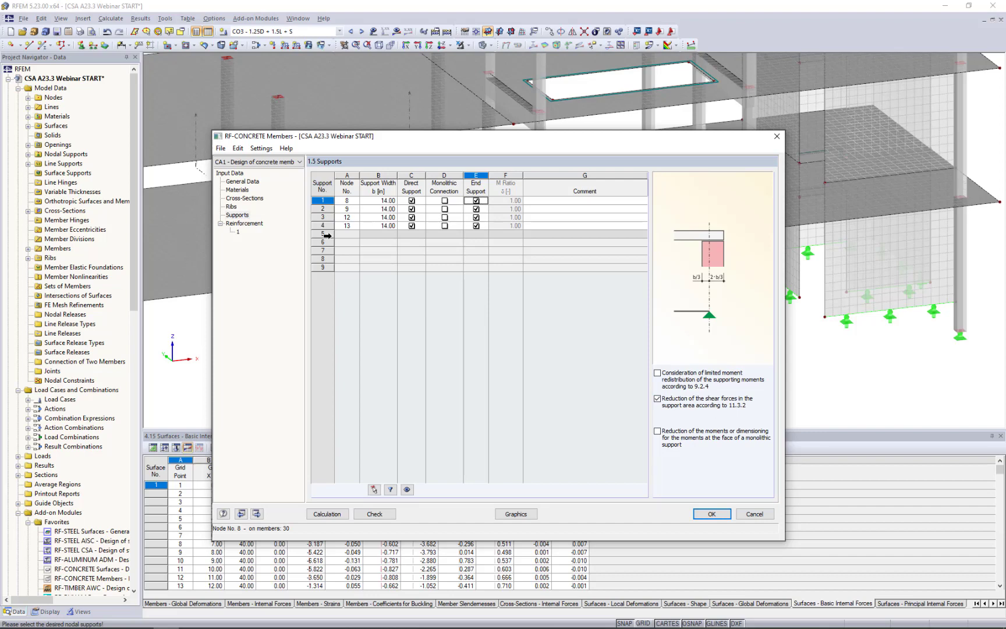
- Name the first reinforcement group Columns
left_click(256, 226)
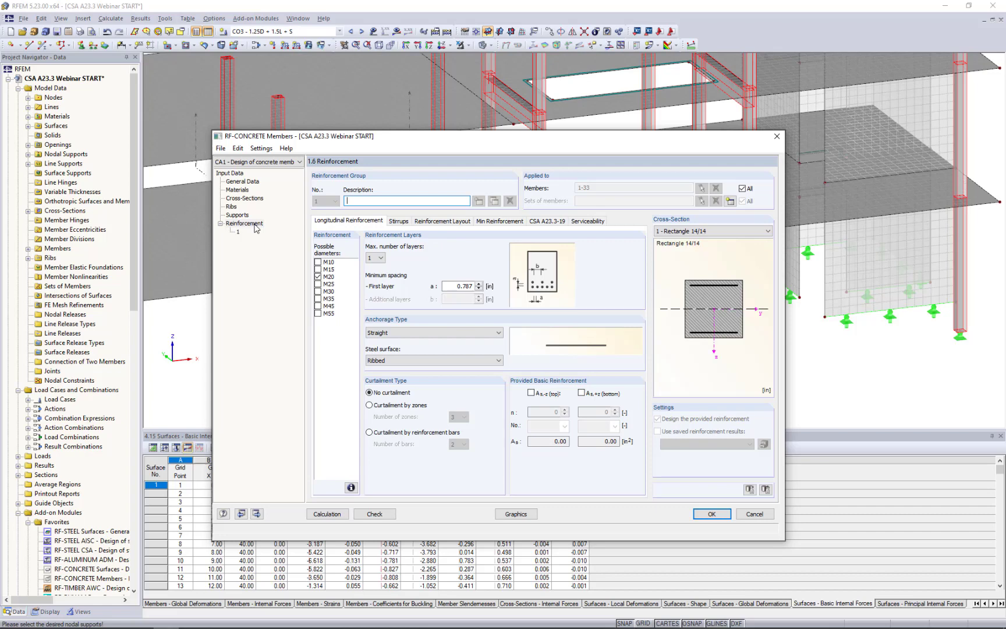
left_click(433, 201)
type("Columns")
- Restrict the Columns reinforcement group to the lowest-storey columns, members 1-11, by selecting them in the model instead of applying it to all members
left_click(747, 189)
left_click(715, 188)
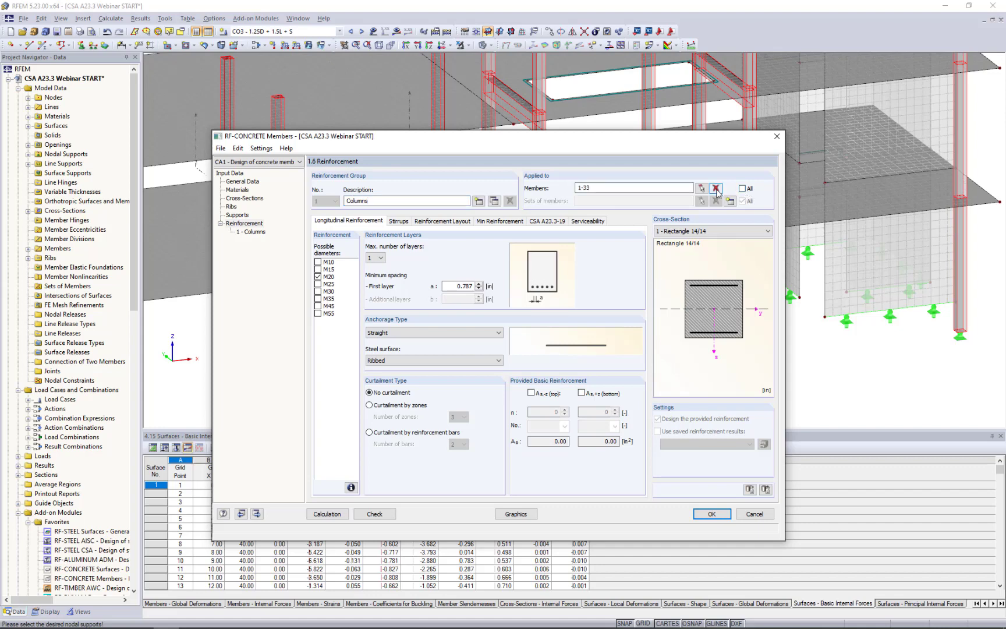
left_click(701, 191)
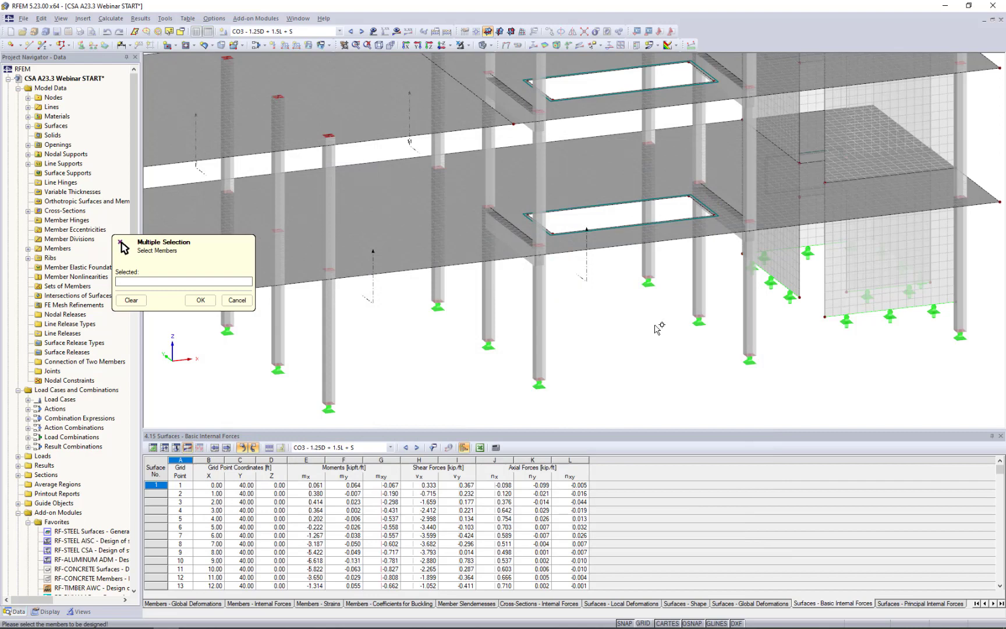
scroll(659, 329, "down", 6)
middle_click_drag(659, 329, 613, 298, "ctrl")
scroll(663, 323, "up", 5)
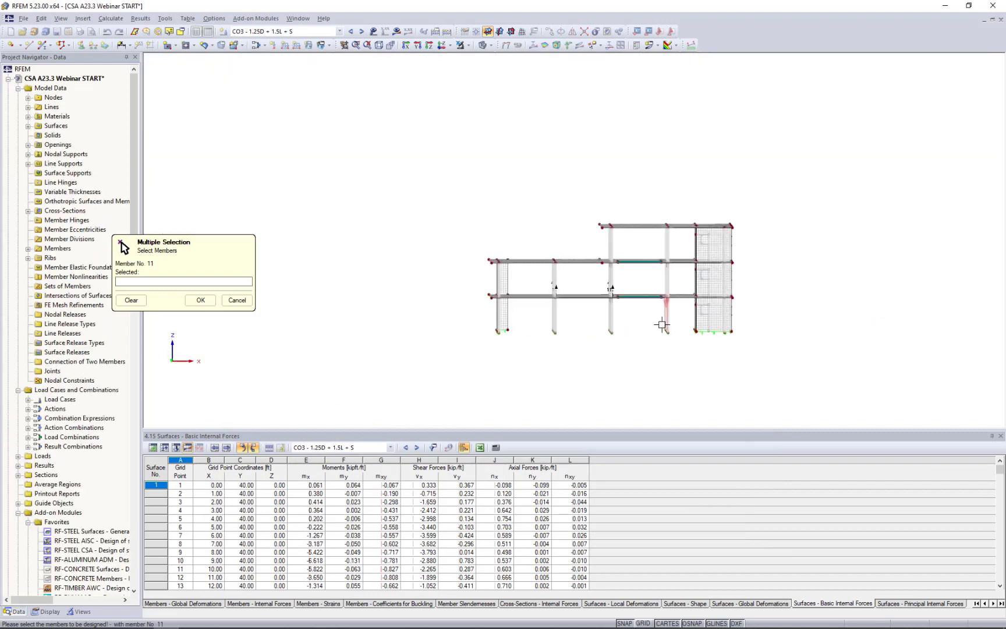
left_click_drag(599, 338, 364, 308)
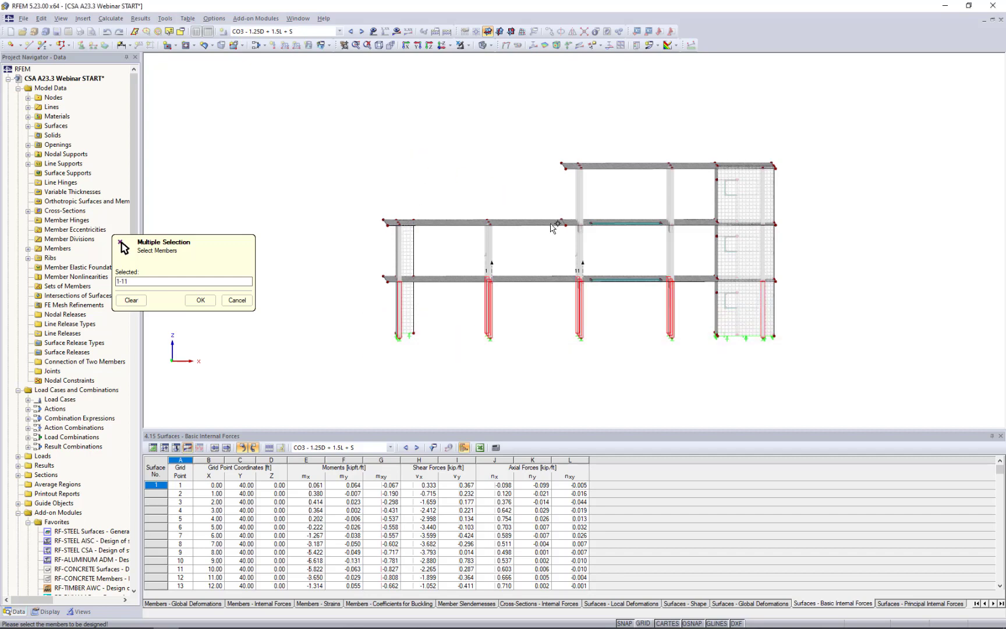
middle_click_drag(555, 228, 489, 140, "ctrl")
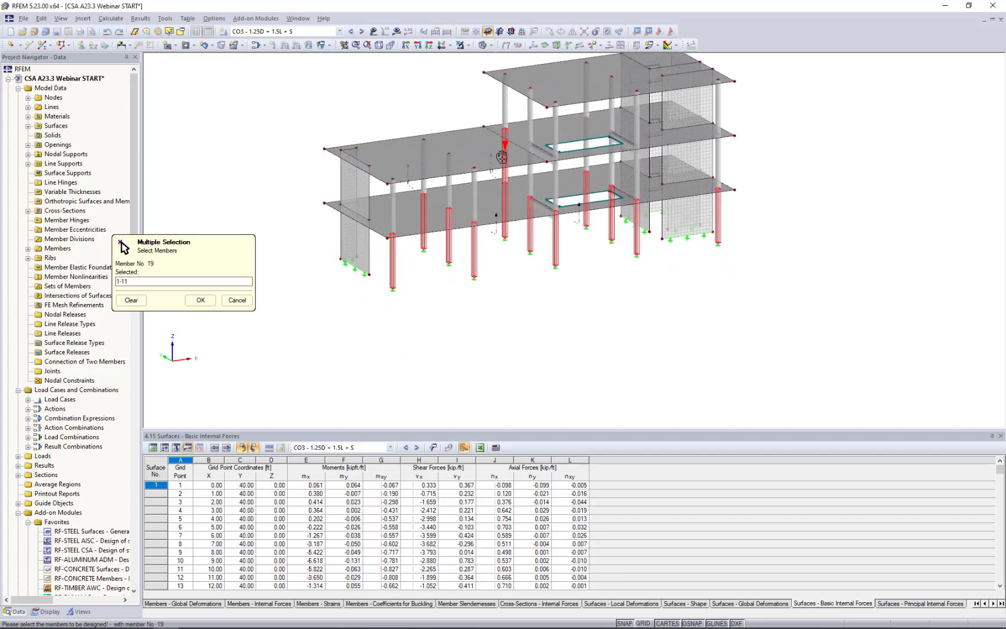
left_click(200, 300)
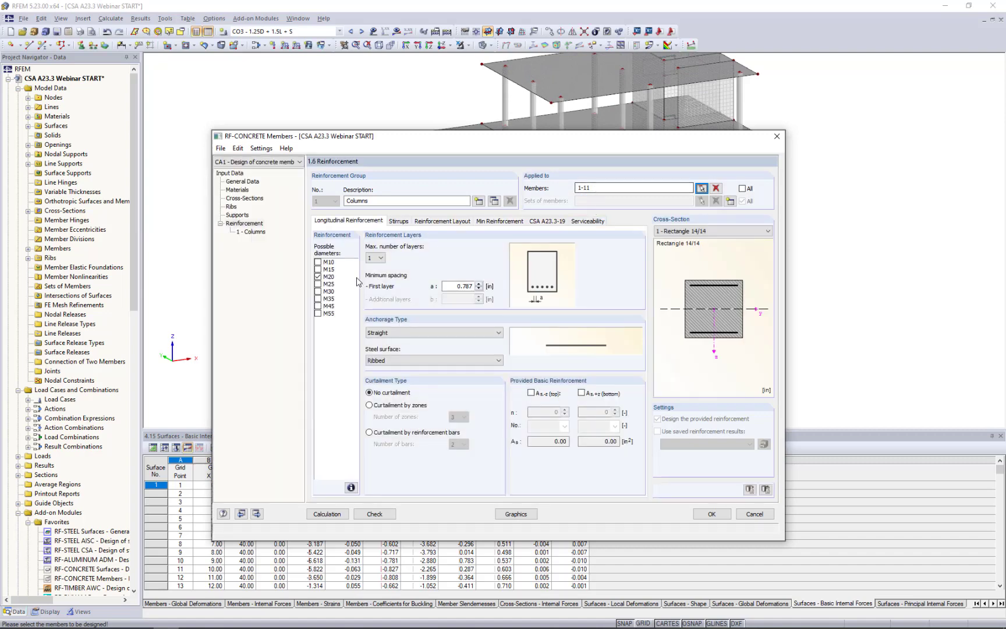
- Add M25 to the possible longitudinal bar diameters and set the first layer's minimum spacing to 0.75 in
left_click(318, 284)
double_click(459, 285)
type("0.75")
- Try the Hook and Bend anchorage types for the longitudinal reinforcement, and return to Straight
left_click(409, 334)
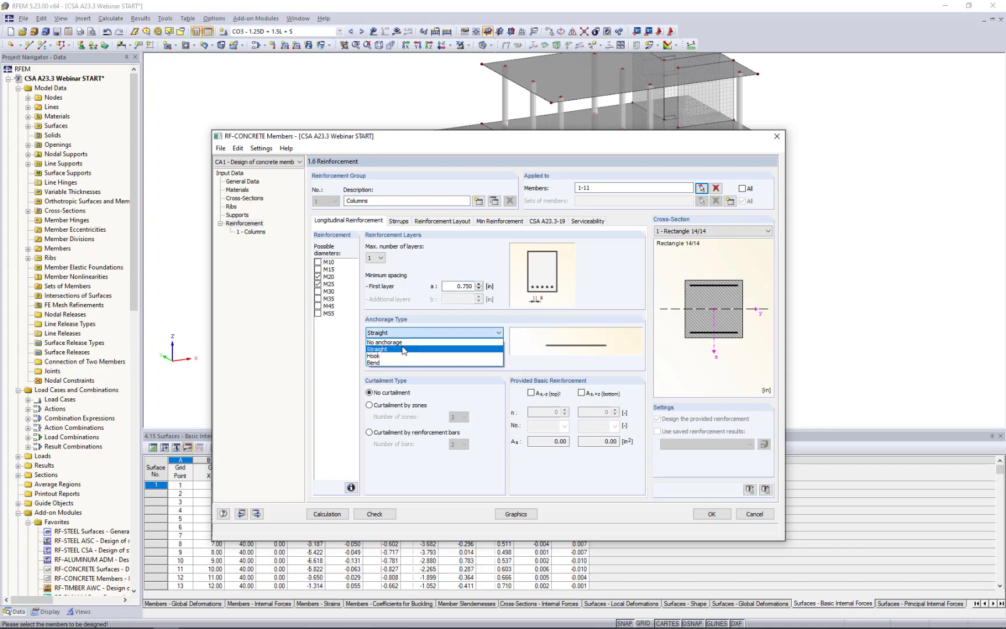
left_click(403, 356)
left_click(439, 333)
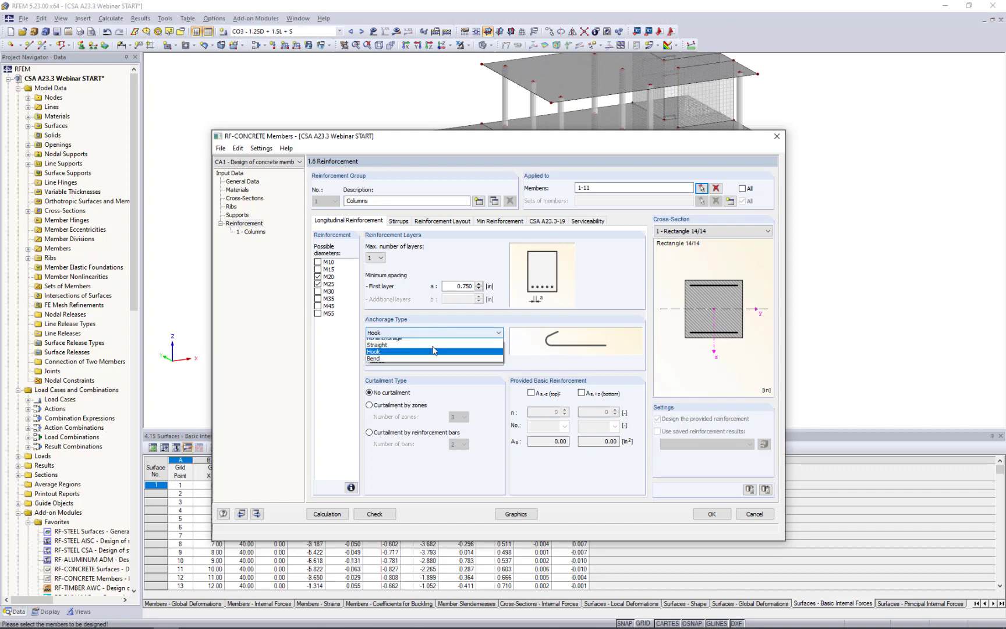
left_click(479, 366)
left_click(494, 332)
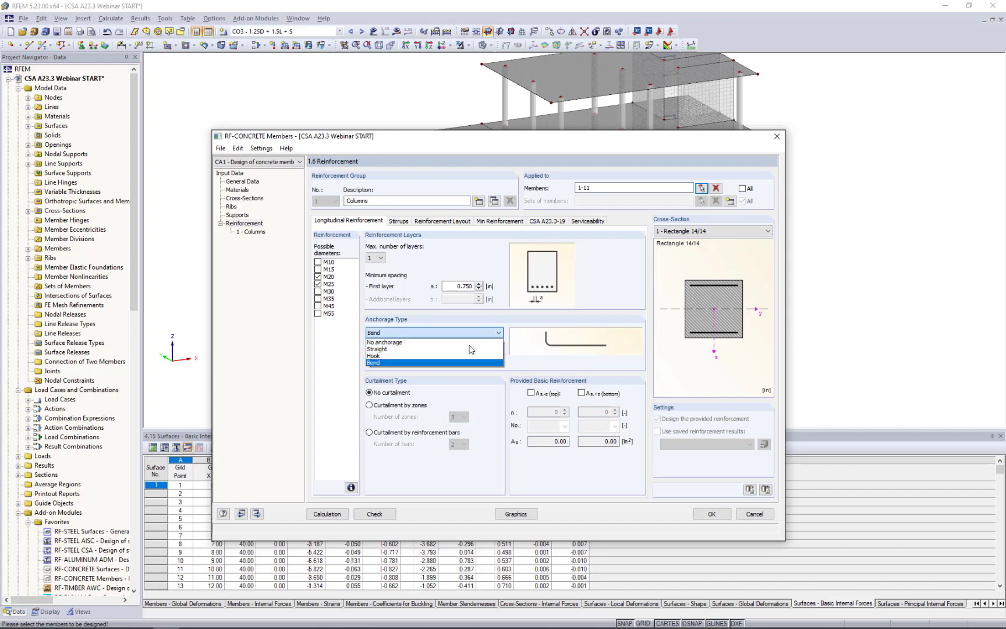
left_click(466, 340)
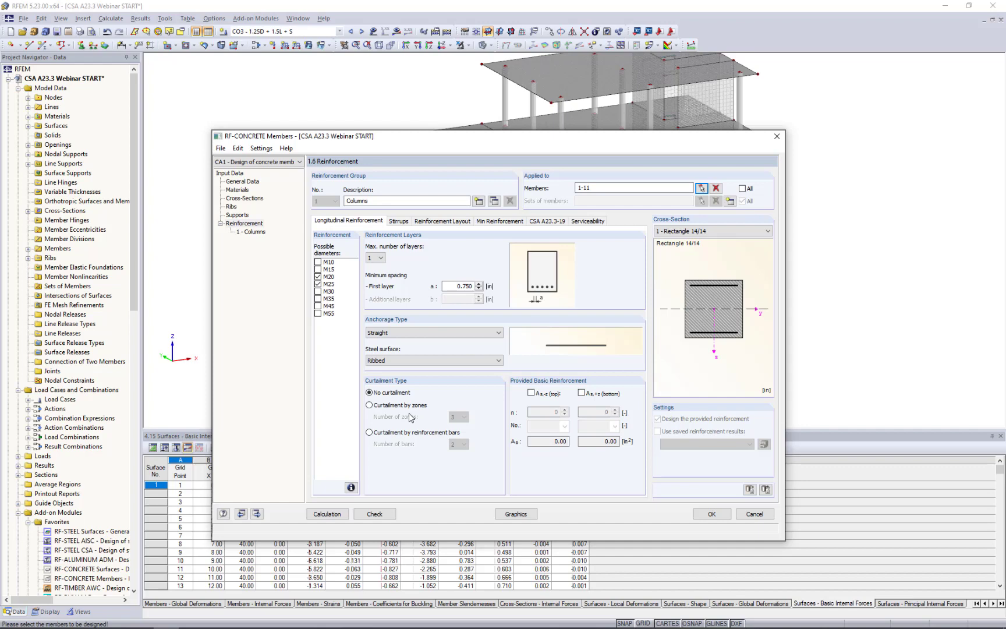
- Try the provided basic reinforcement options for the top and bottom bars, and switch them off again
left_click(530, 393)
left_click(581, 393)
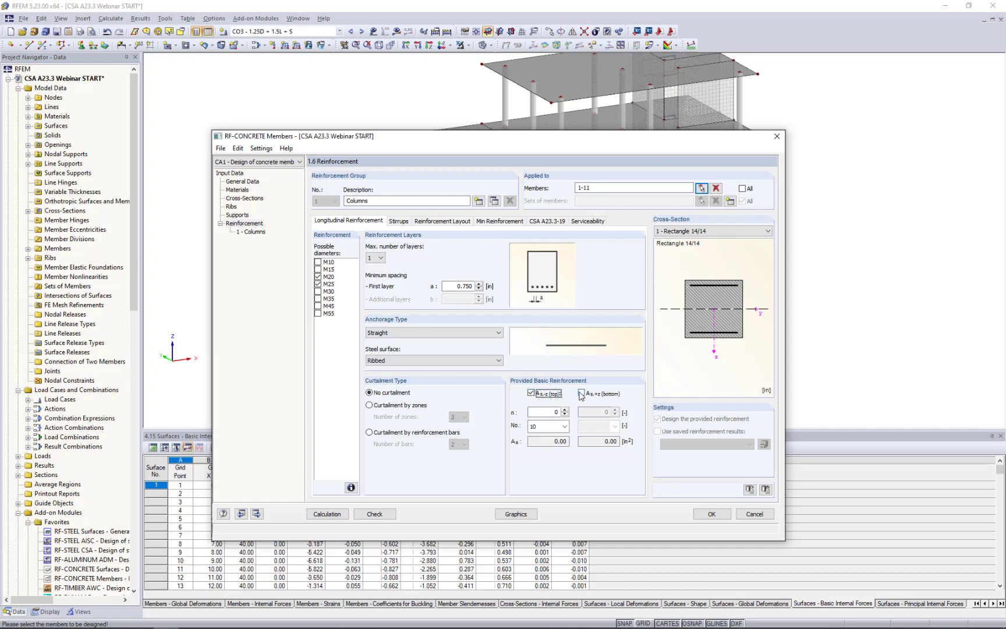
left_click(581, 394)
left_click(534, 394)
left_click(531, 393)
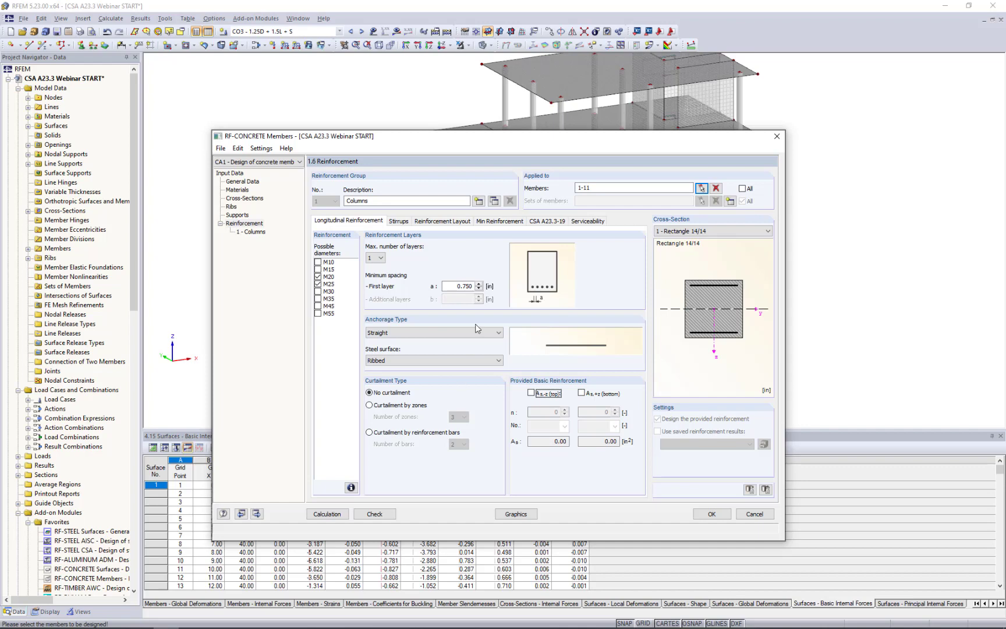
- Open the stirrup settings of the Columns group and show the available stirrup anchorage types
left_click(399, 222)
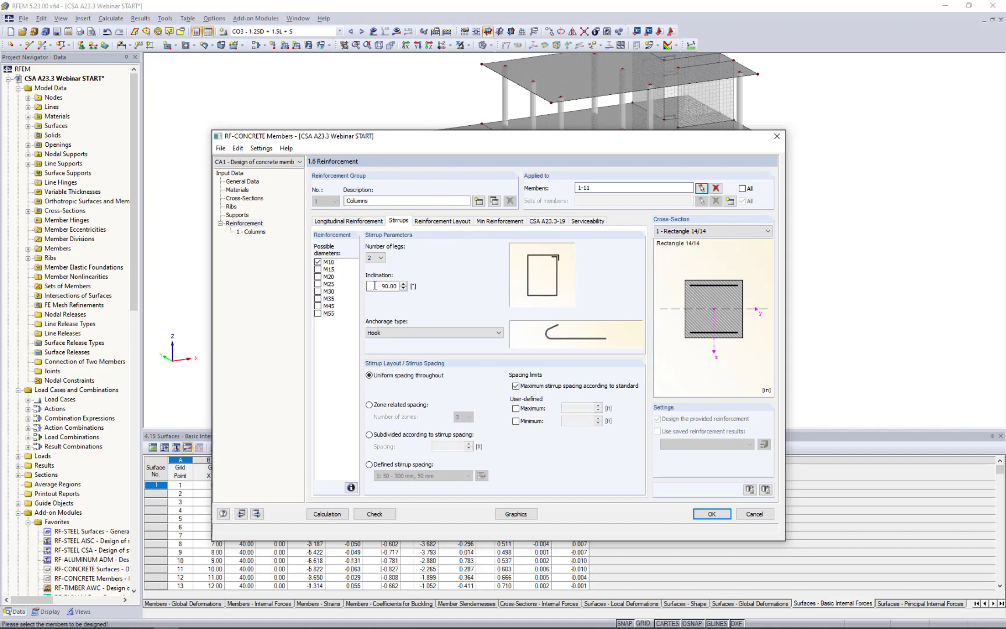
left_click(394, 332)
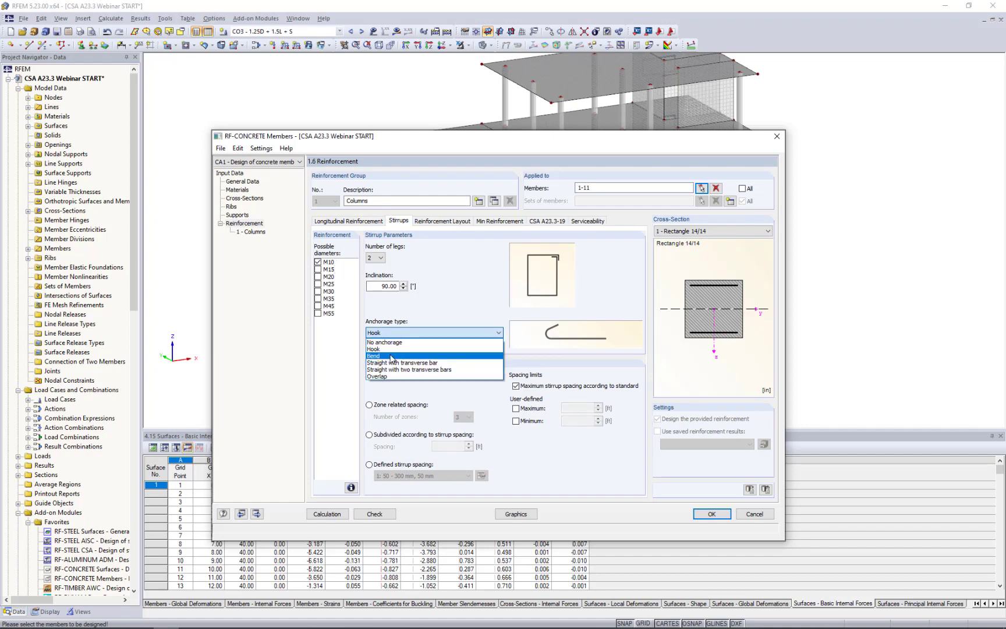
- Try Bend as the anchorage type for the column stirrups and return it to Hook
left_click(466, 356)
left_click(460, 337)
left_click(447, 352)
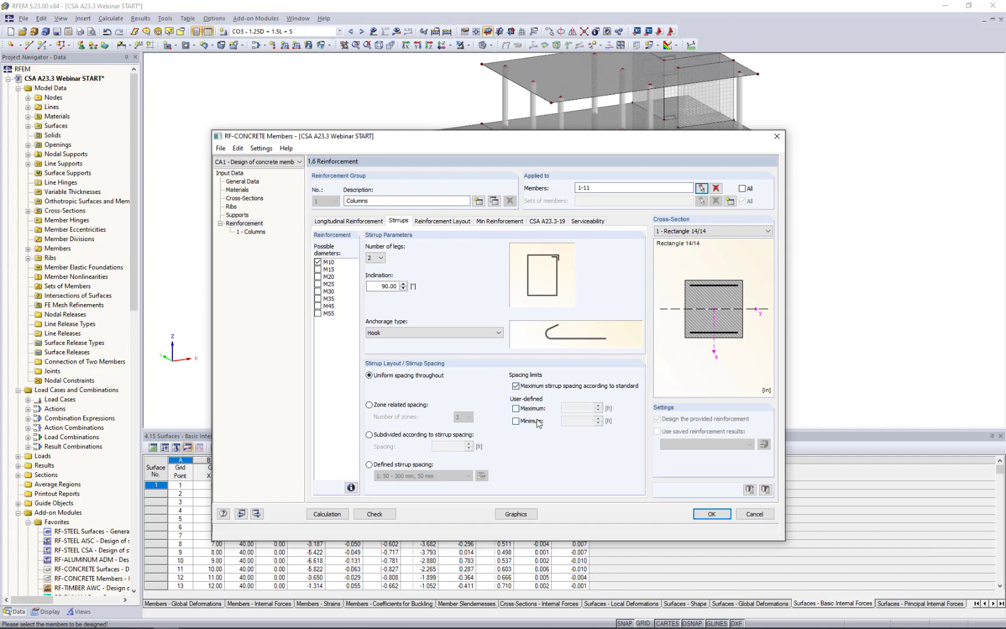
- Set the columns' top, bottom and side concrete cover to 1.000 in and their reinforcement layout to Uniformly surrounding
left_click(444, 223)
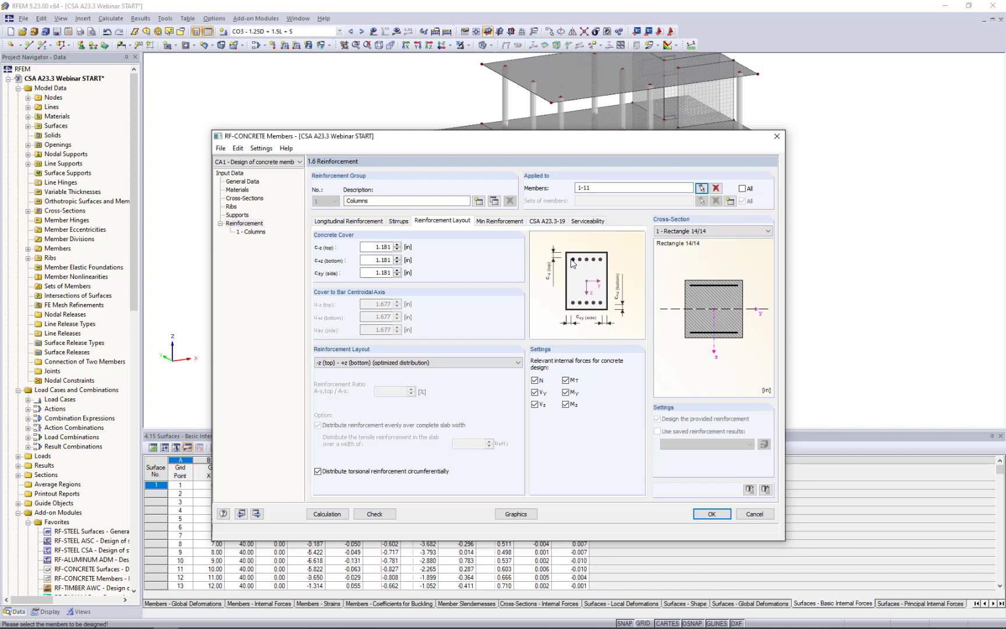
double_click(378, 247)
type("1")
key("Tab")
type("1")
key("Tab")
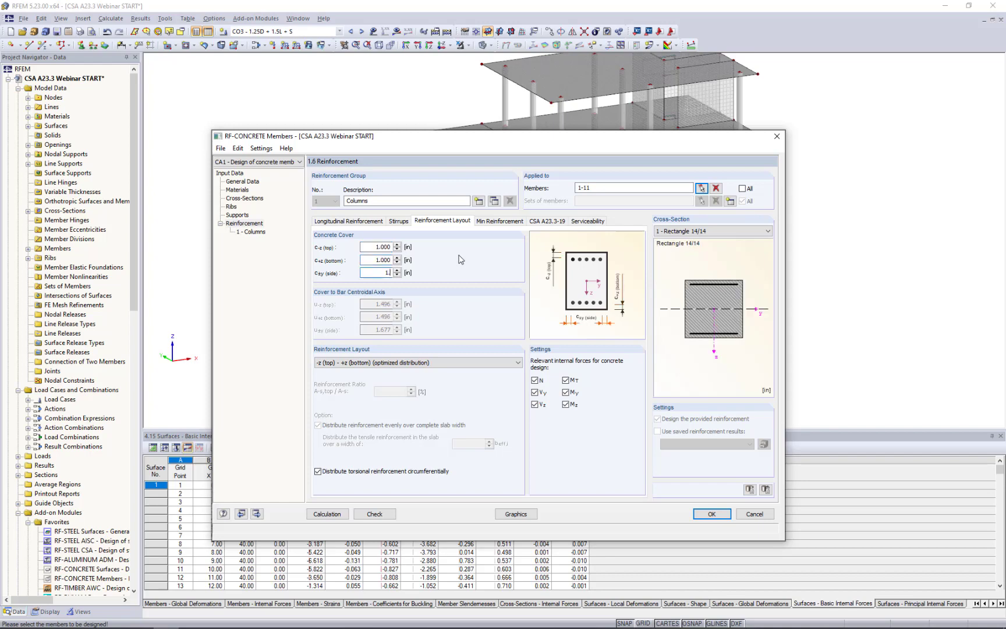
type("1.0")
key("Tab")
left_click(414, 362)
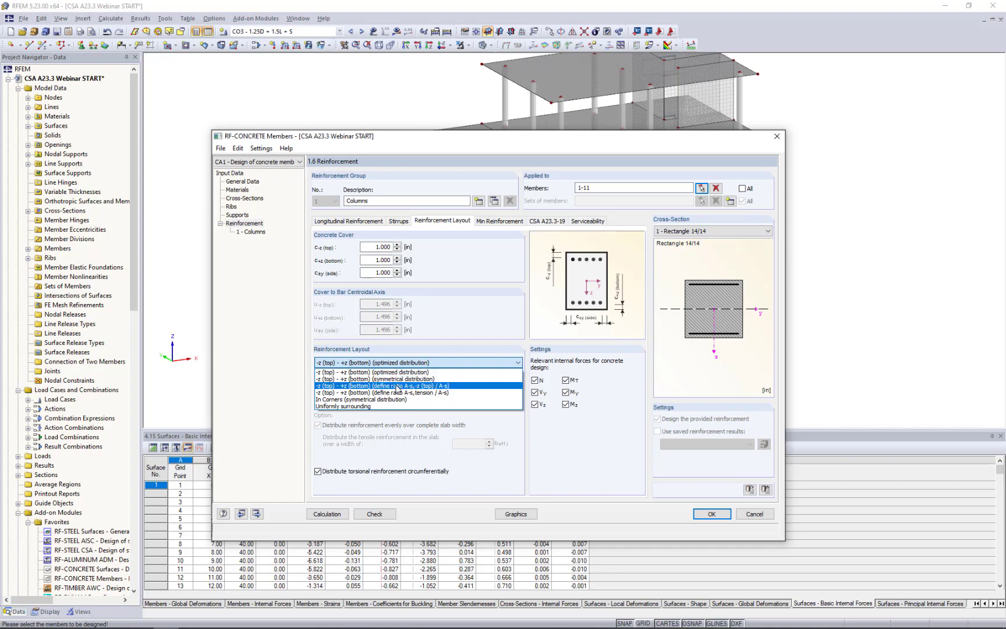
left_click(376, 406)
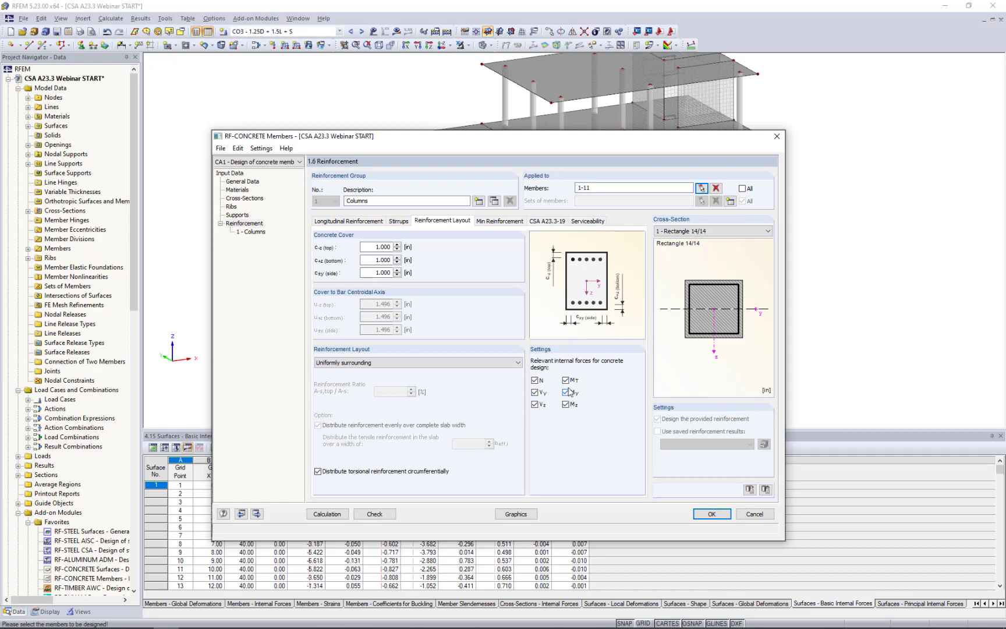
- Turn off exterior exposure on the columns' top and bottom sides and use the general method acc. to 11.3.6.4 for shear and torsion
left_click(498, 222)
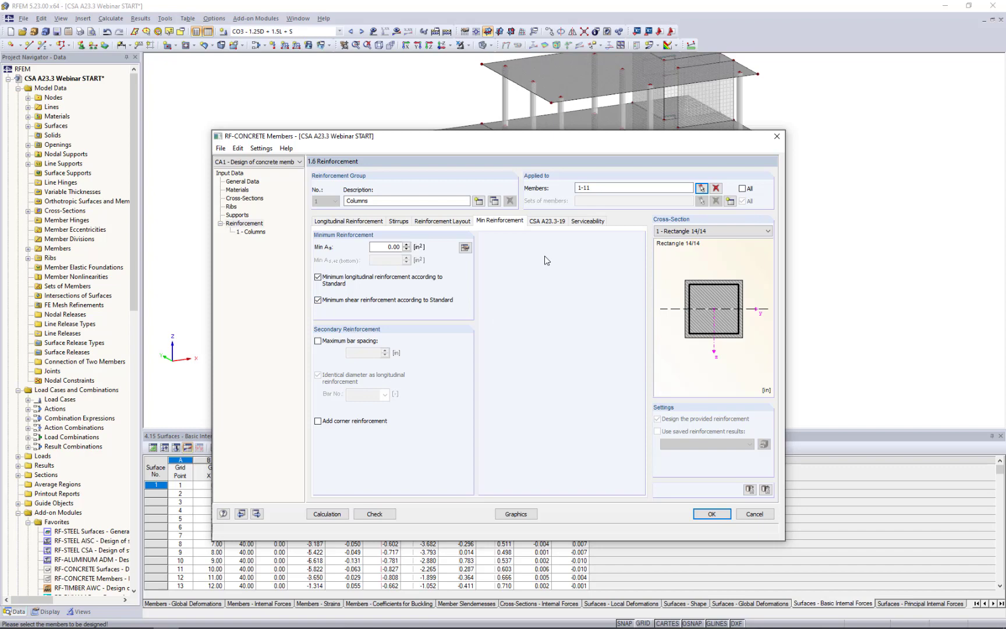
left_click(543, 224)
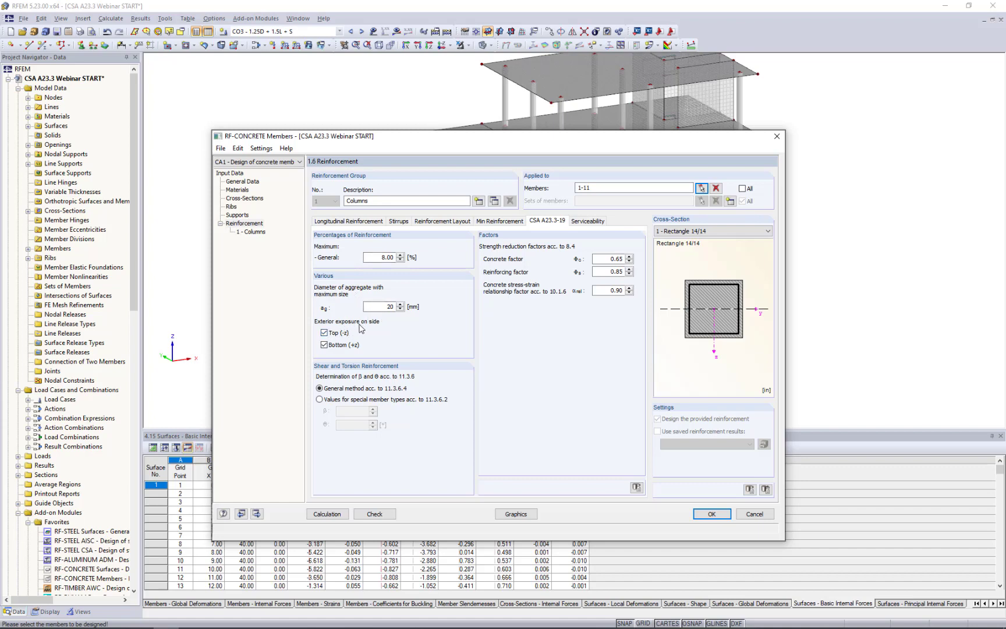
left_click(324, 333)
left_click(319, 399)
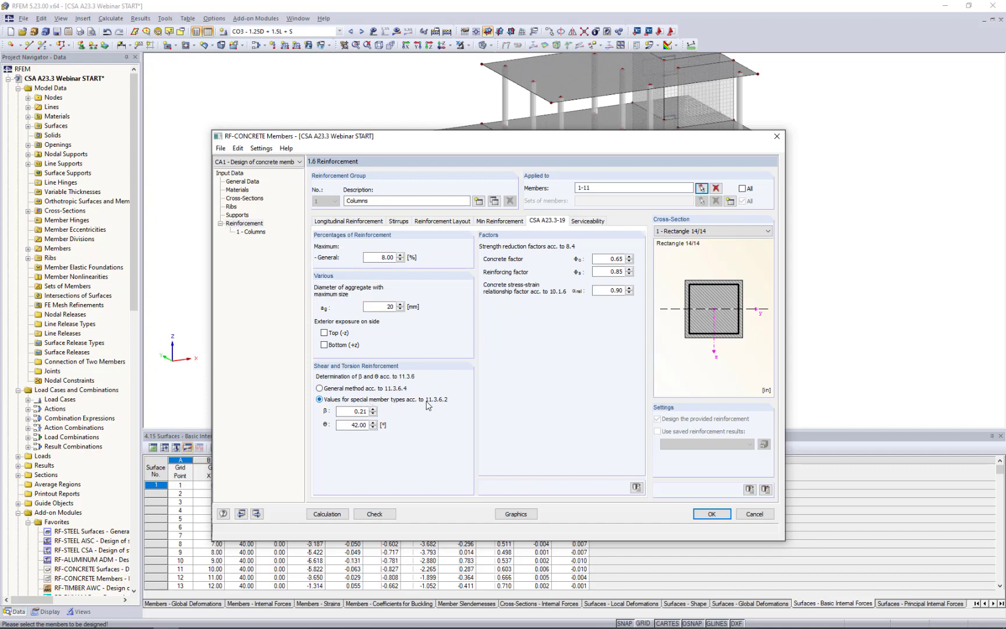
left_click(319, 387)
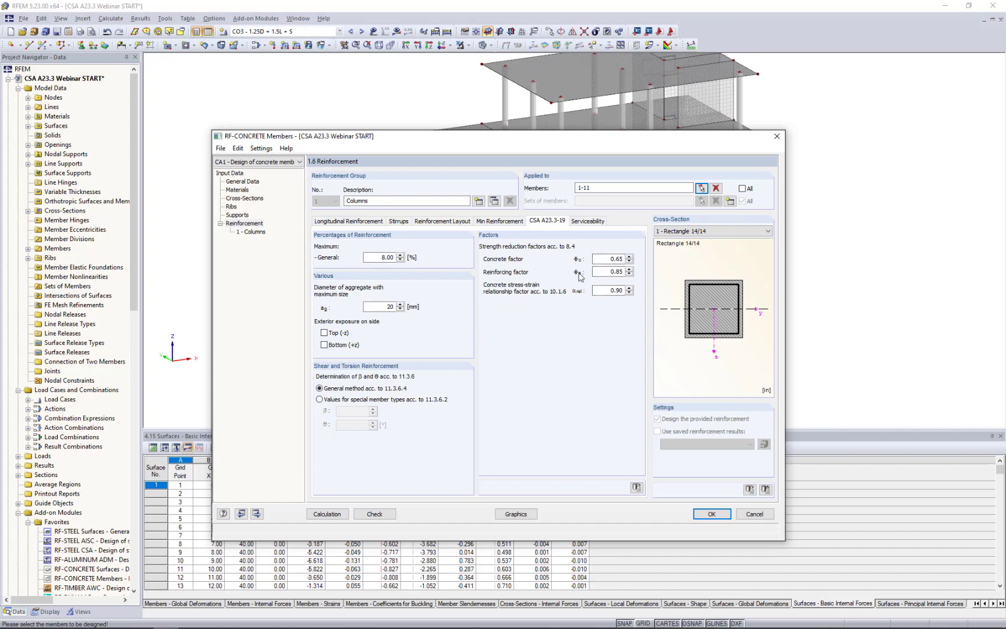
- Check the serviceability load combinations and activate deflection analysis with long-term deflection acc. to 9.8.2.5 for the columns
left_click(587, 221)
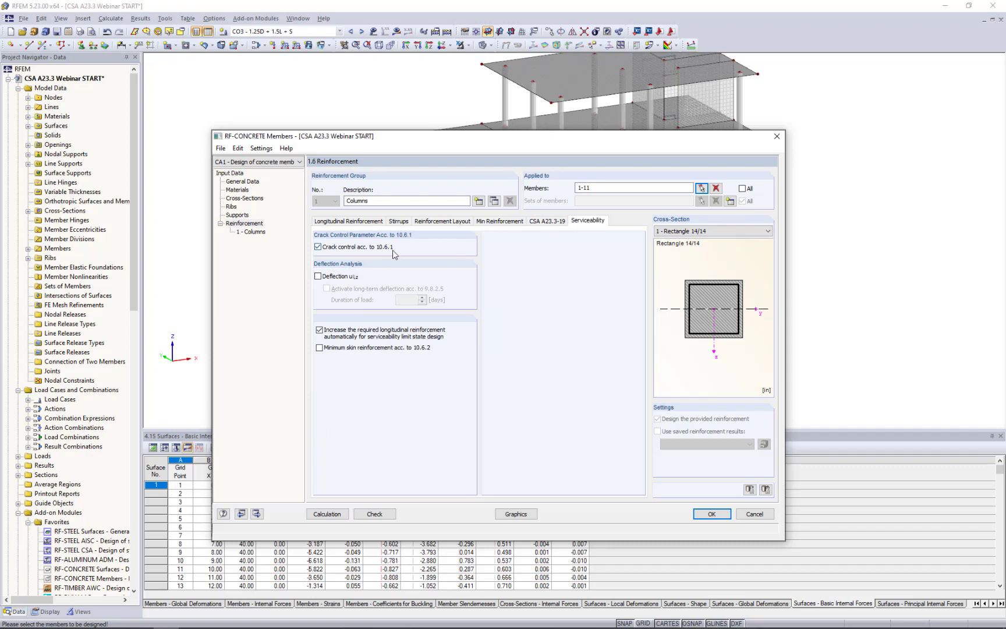
left_click(252, 183)
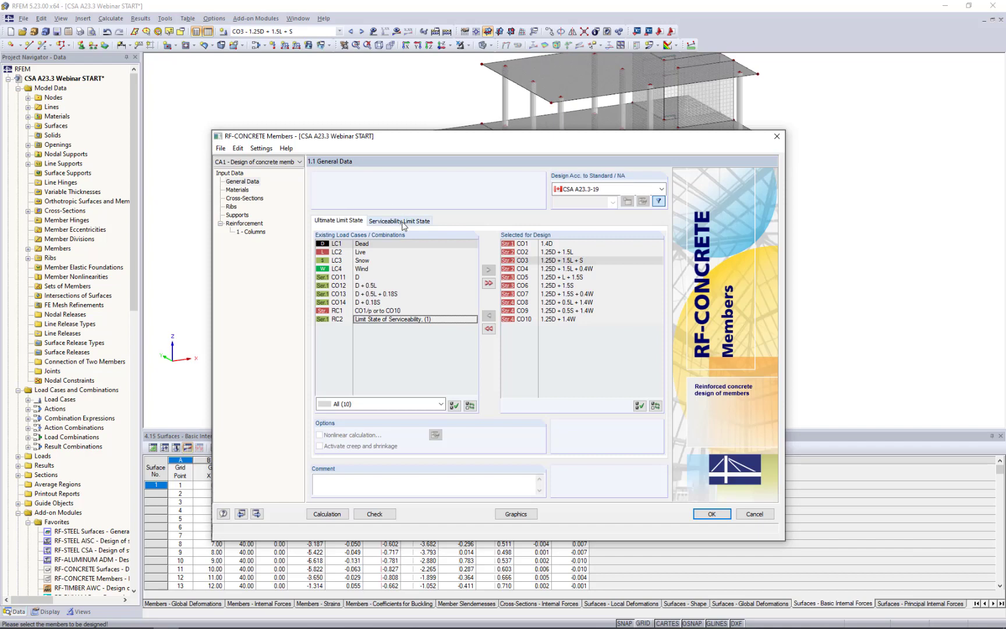
left_click(399, 221)
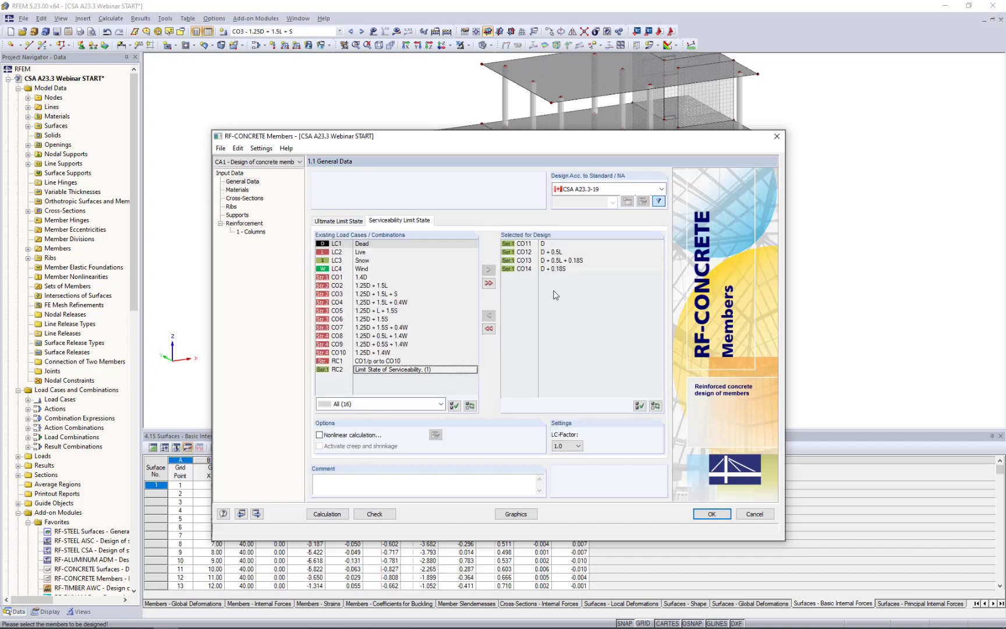
left_click(255, 231)
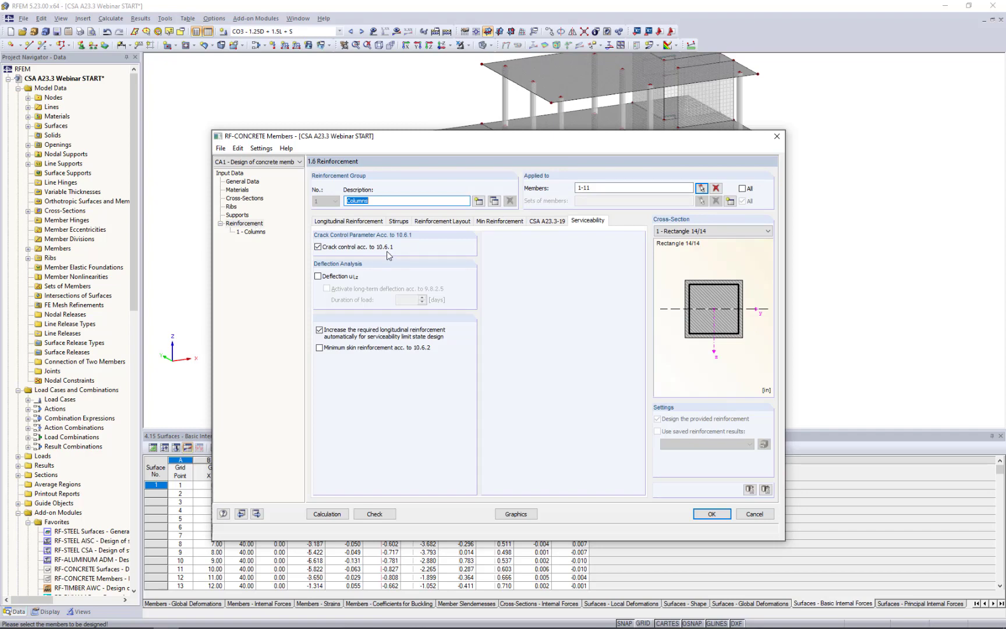
left_click(318, 277)
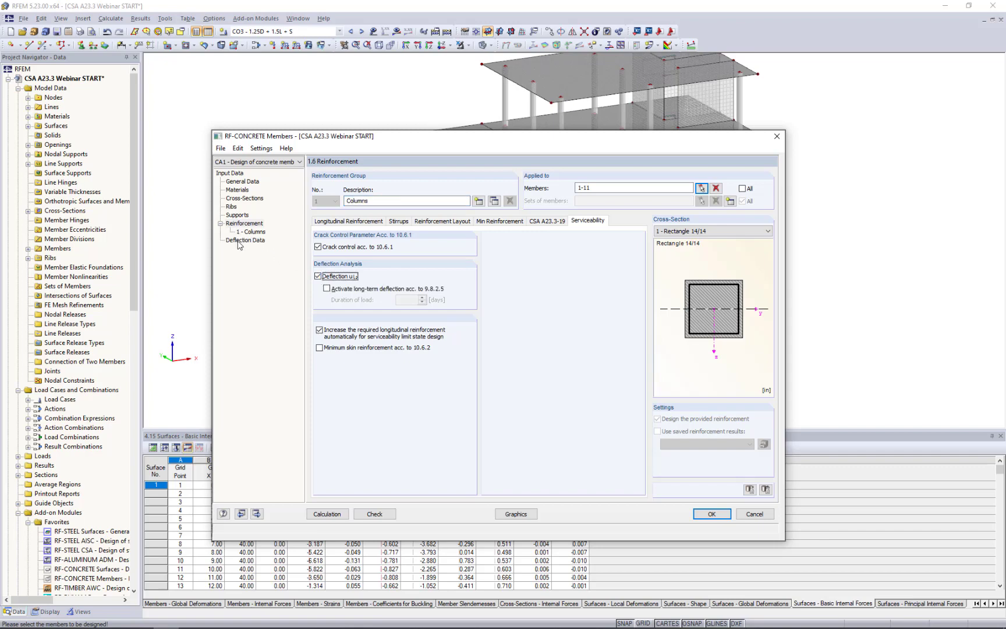
left_click(326, 288)
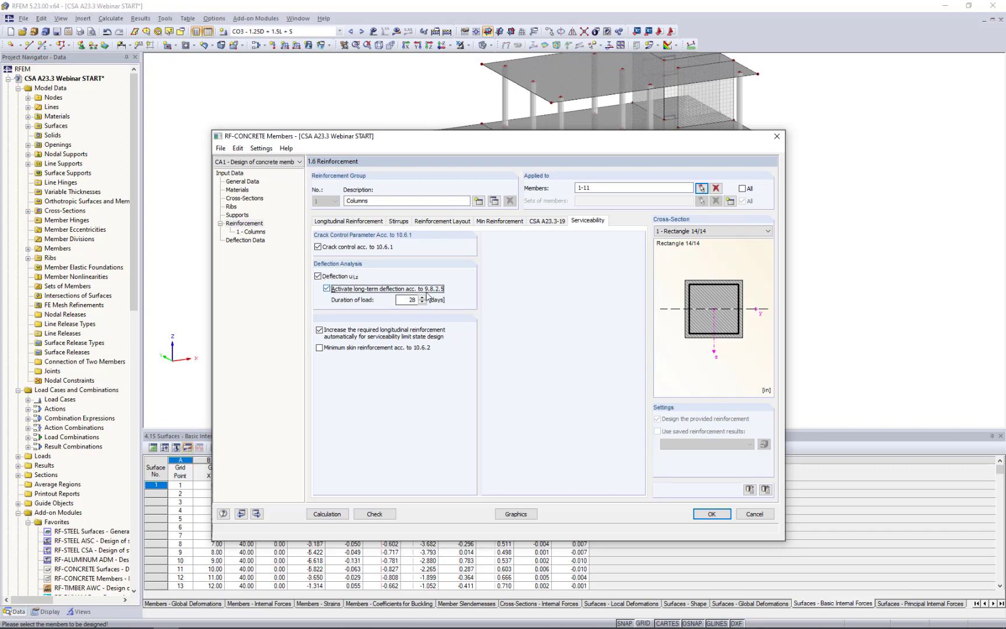
double_click(407, 299)
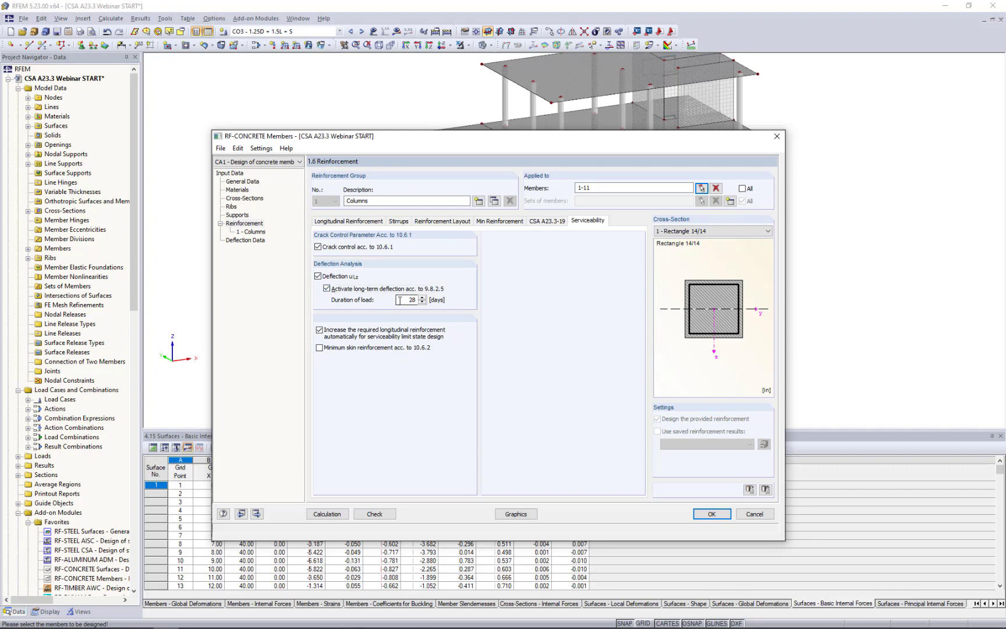
left_click(407, 300)
- Select 240 as the deflection limit value for member 1 in the deflection data
left_click(245, 239)
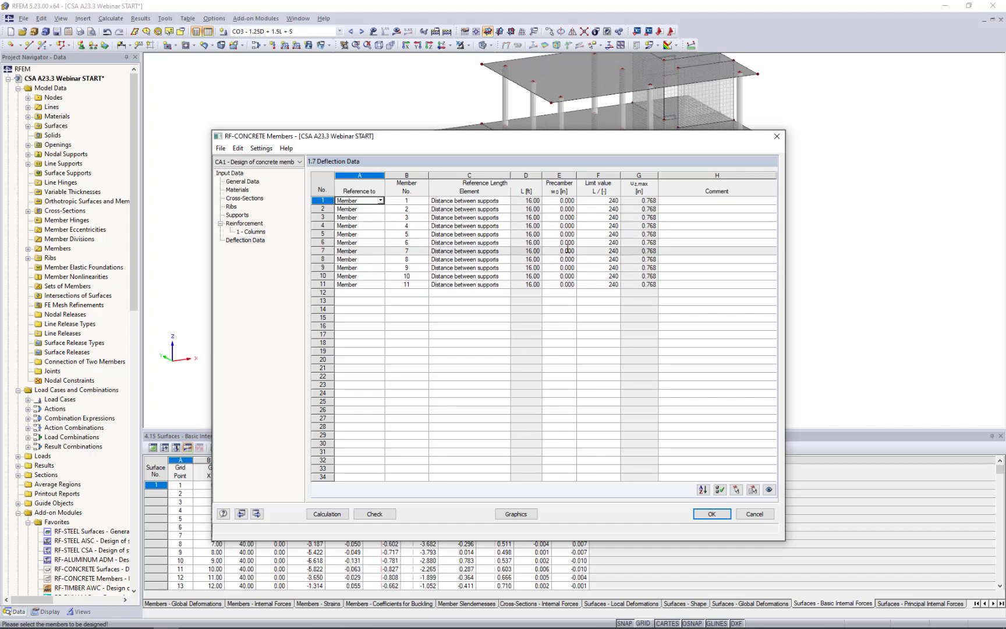
left_click(610, 201)
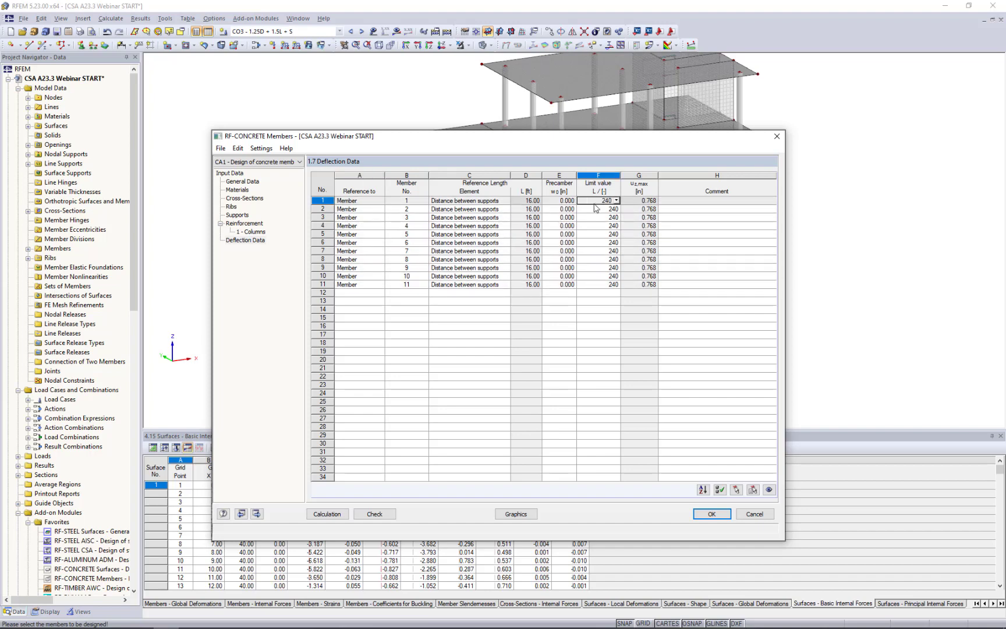
left_click(615, 201)
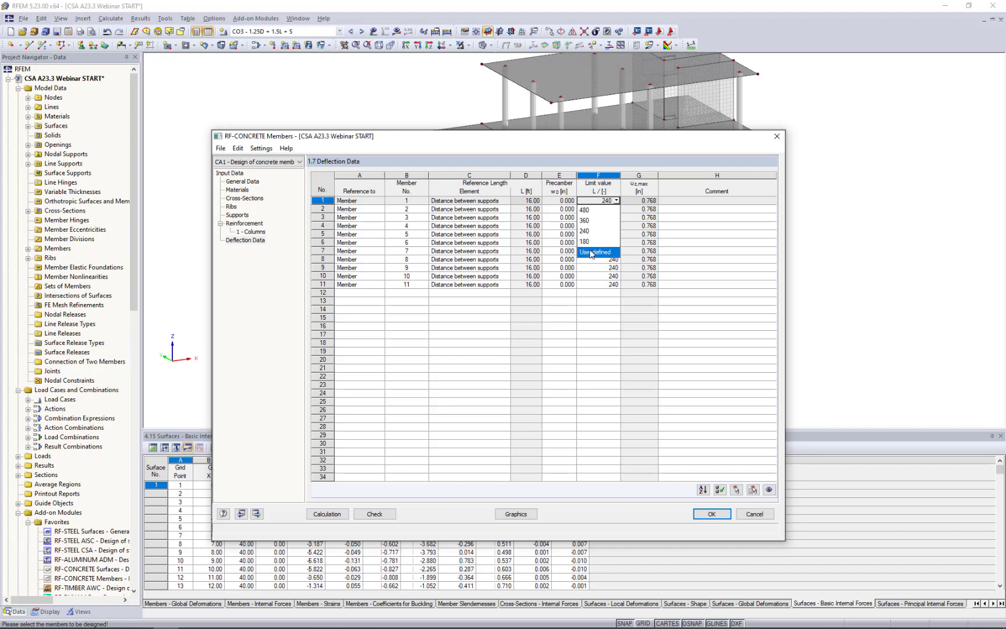
left_click(594, 232)
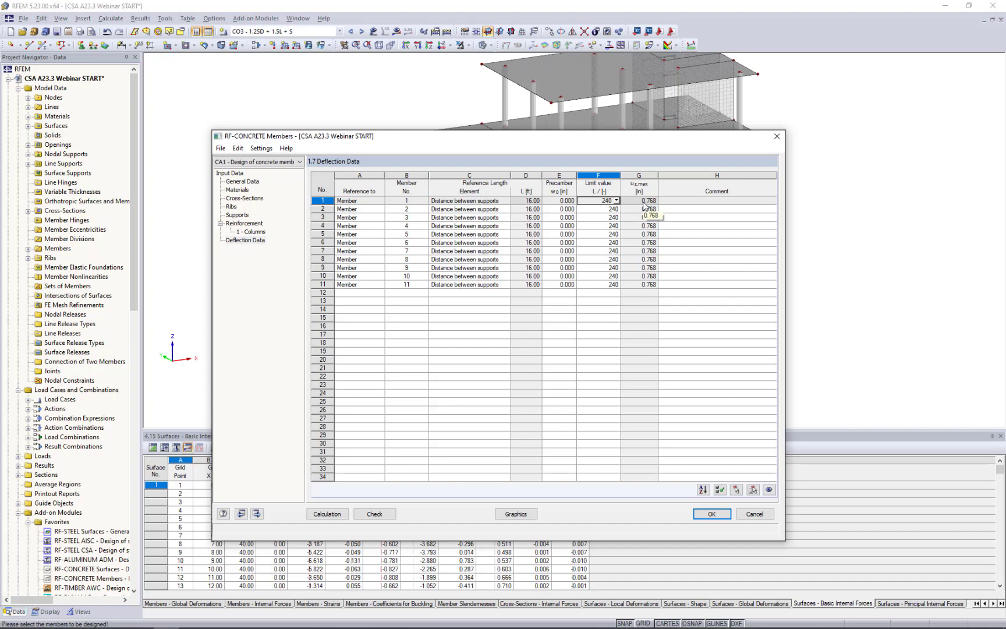
- Copy the Columns reinforcement group and rename the copy as Ribs
left_click(254, 232)
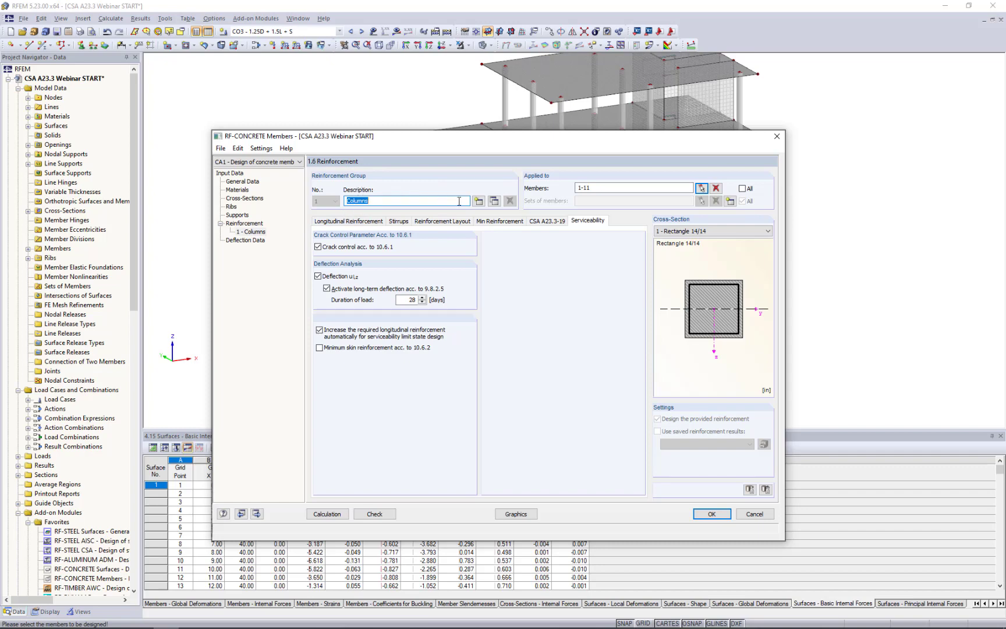
left_click(494, 201)
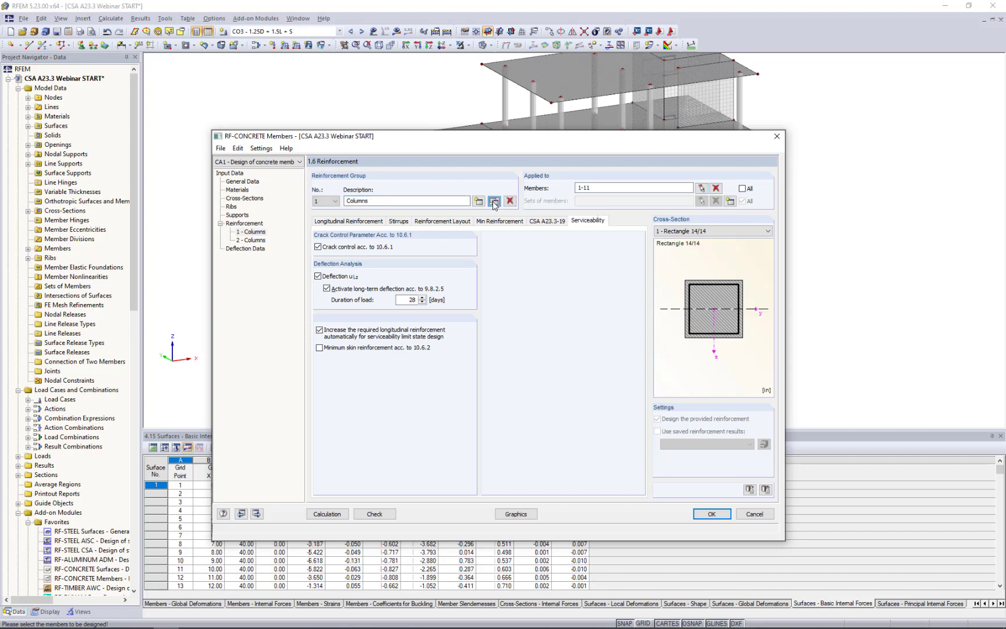
left_click(256, 241)
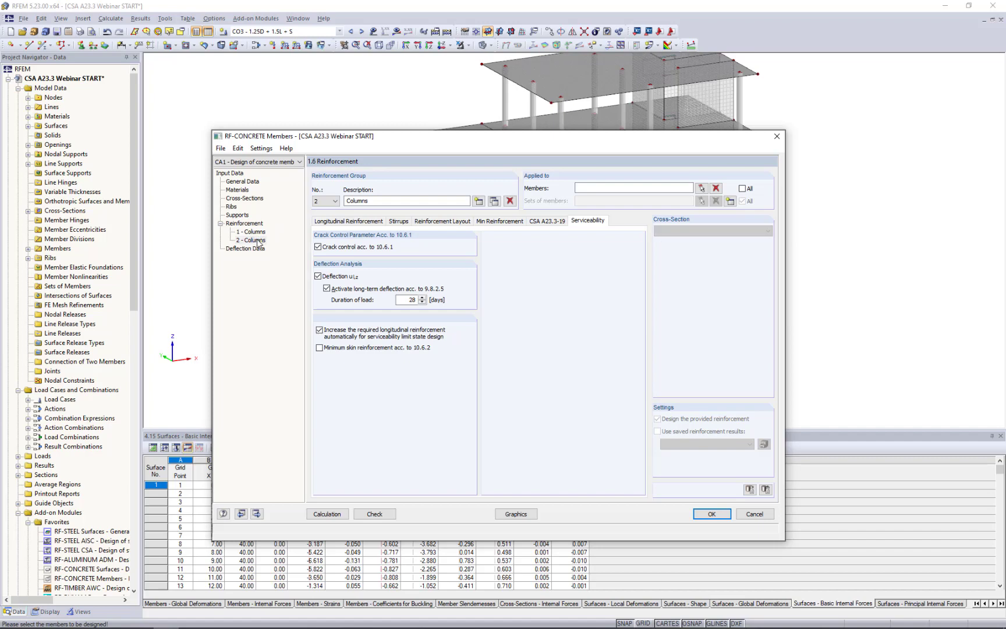
left_click_drag(367, 201, 303, 200)
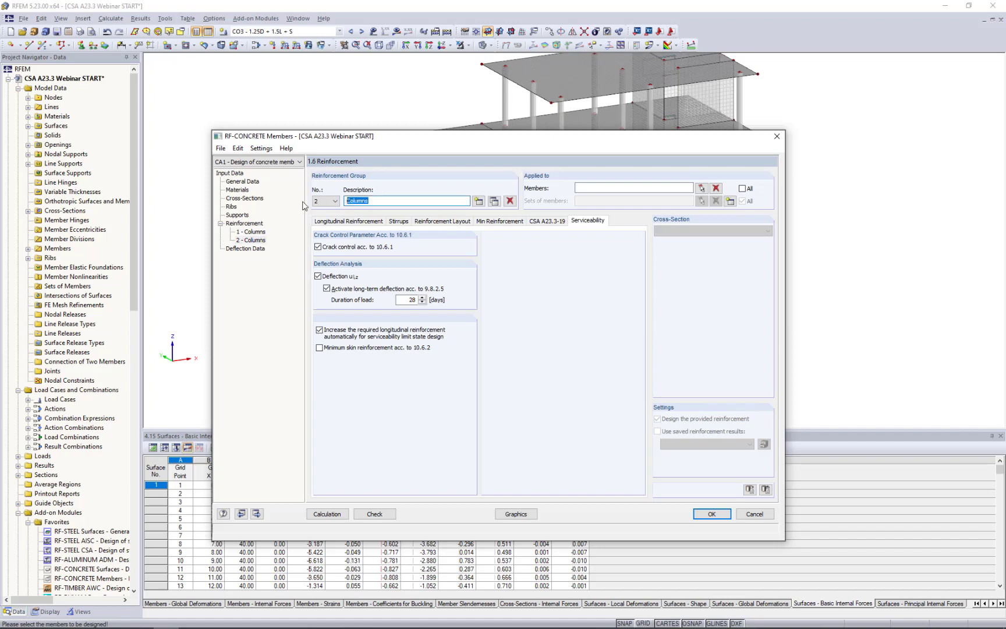
key("BackSpace")
- Assign the two ribs at the first-floor slab opening, members 30 and 33, to the Ribs reinforcement group
left_click(697, 188)
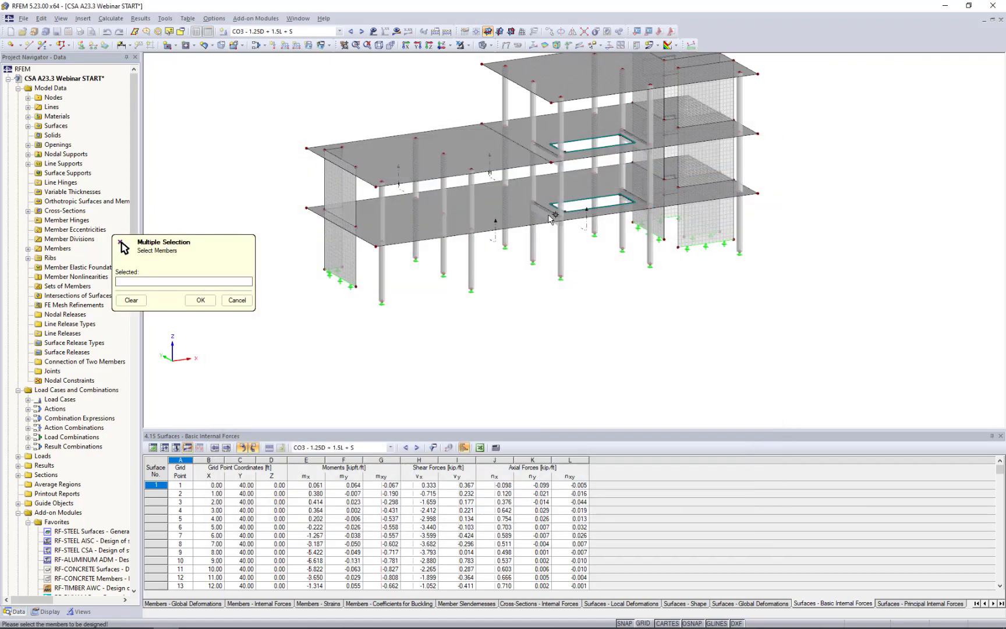
left_click(550, 216)
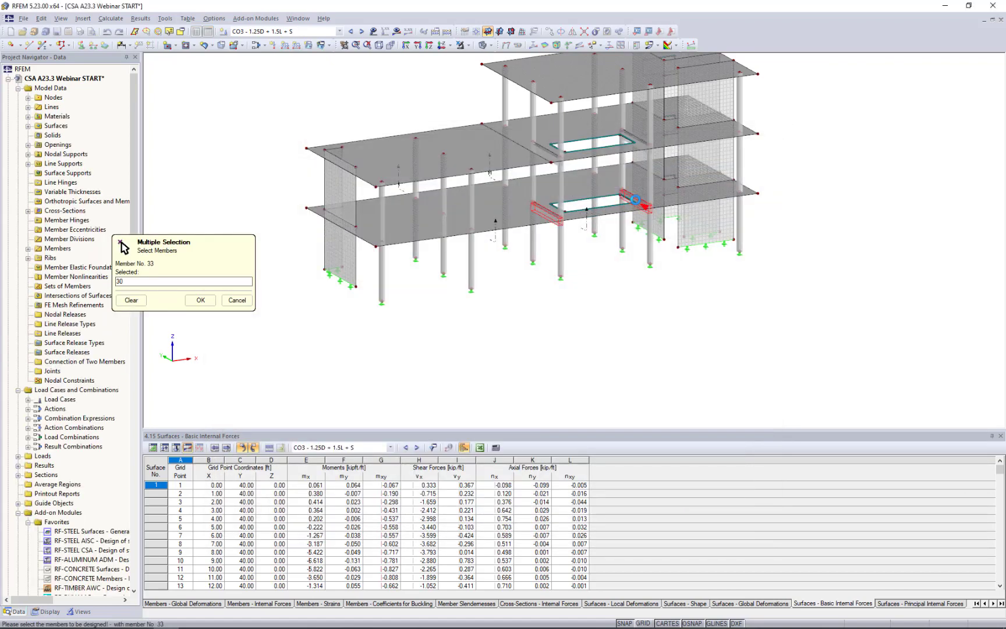
left_click(636, 200)
left_click(200, 300)
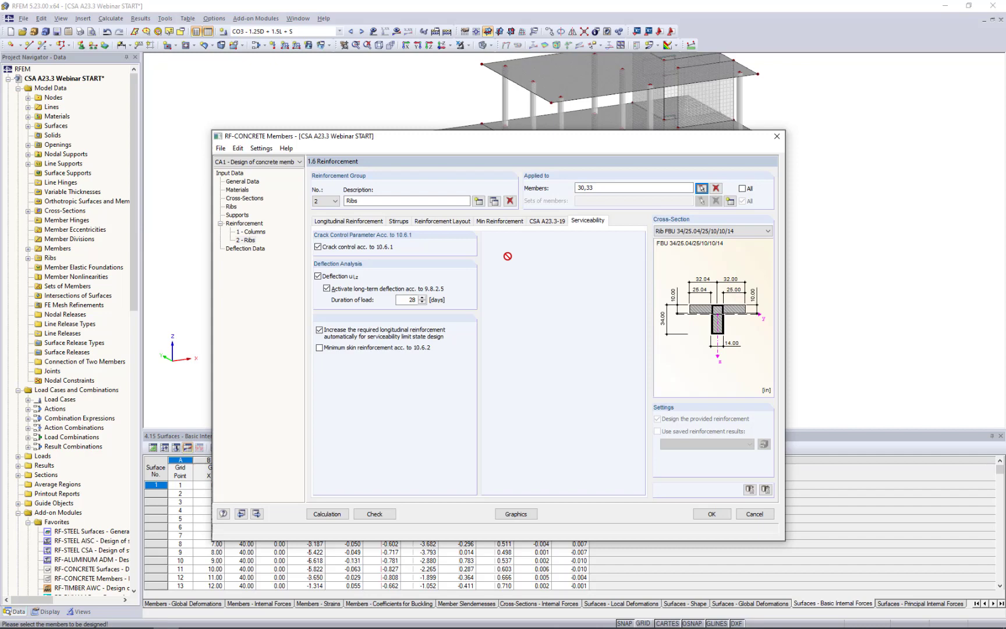
- Set the ribs' layout to -z (top) - +z (bottom) (symmetrical distribution) and distribute reinforcement evenly over the complete slab width
left_click(378, 227)
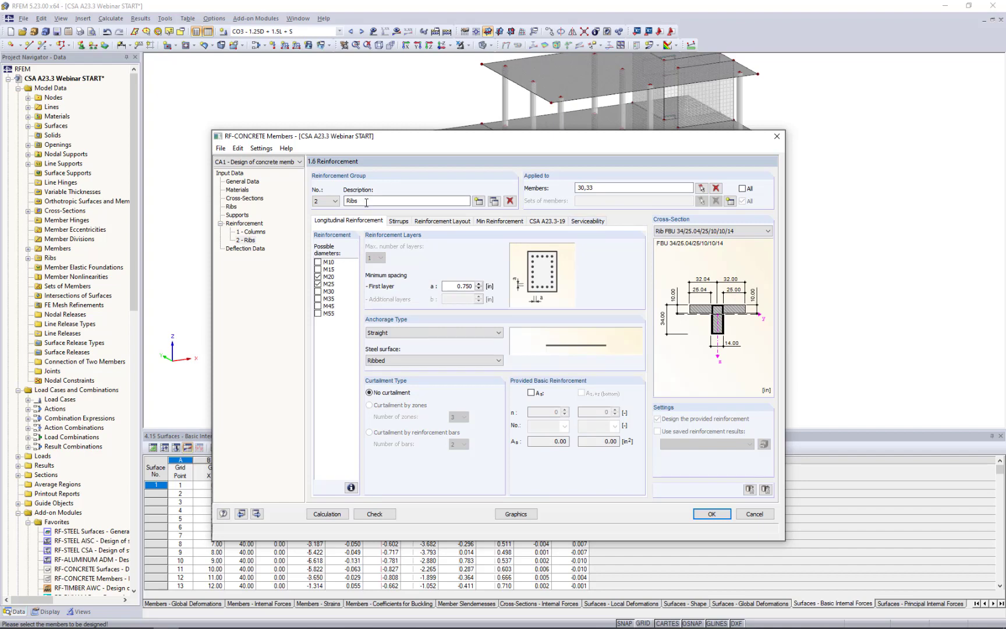
left_click(327, 276)
left_click(401, 222)
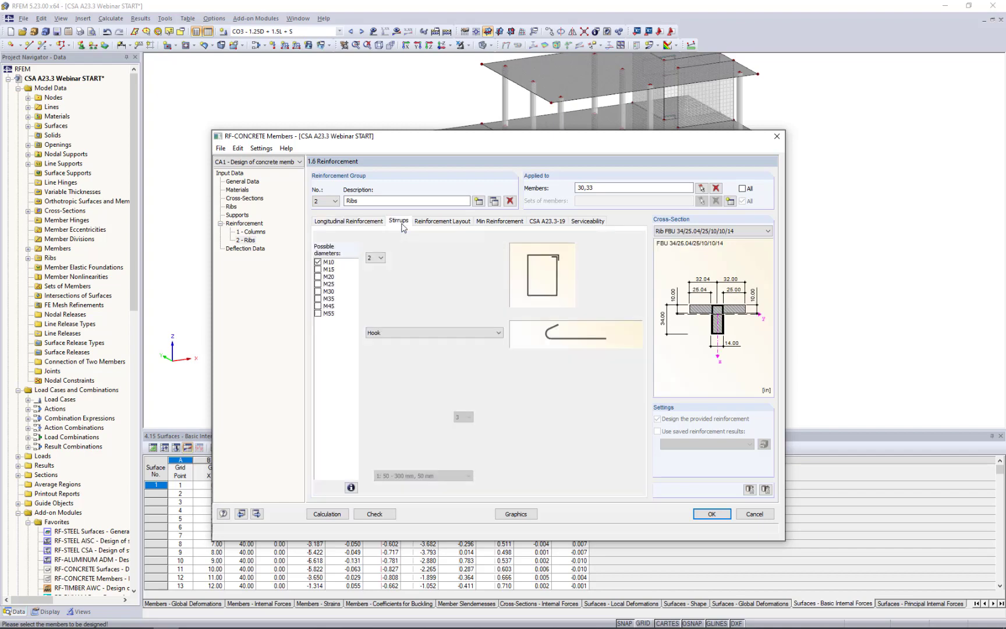
left_click(437, 222)
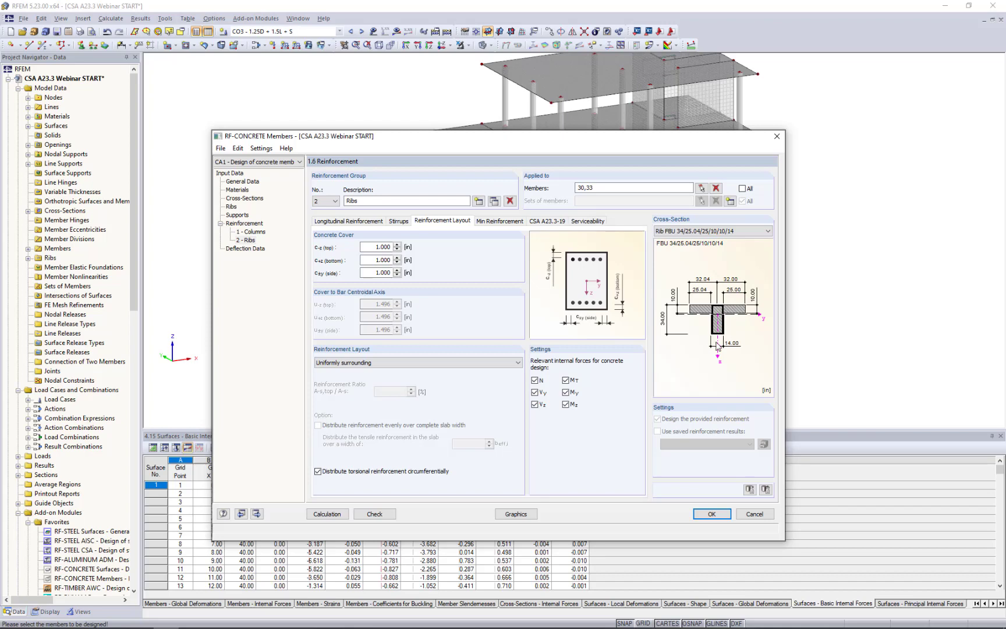
left_click(411, 362)
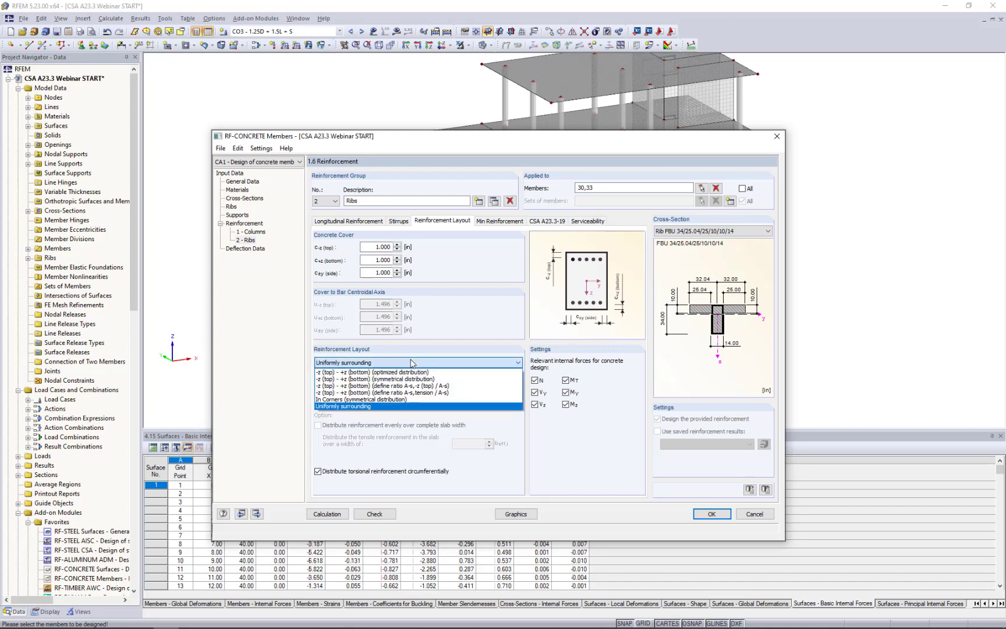
left_click(411, 379)
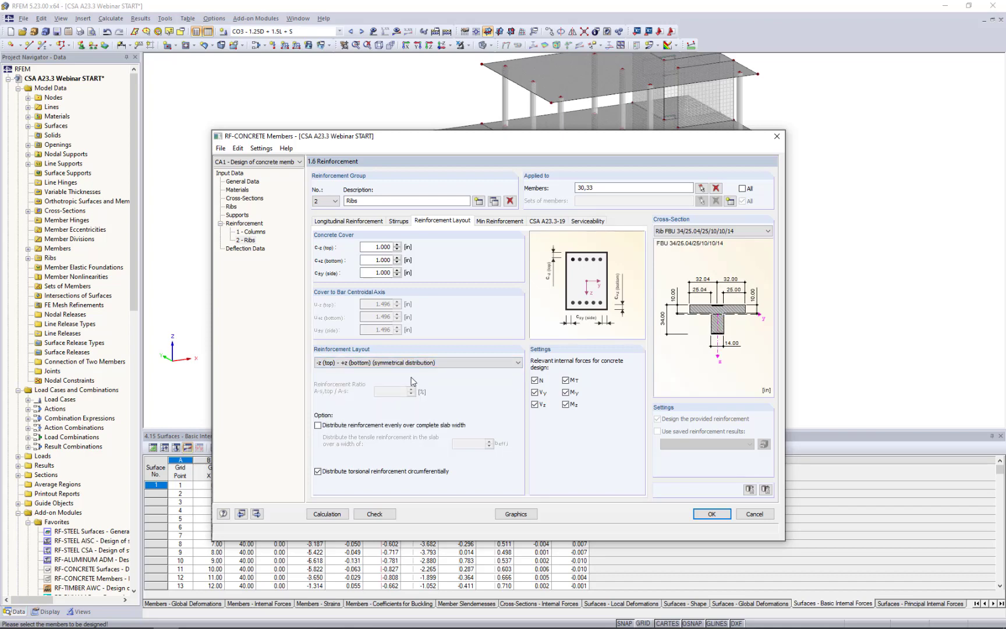
left_click(318, 425)
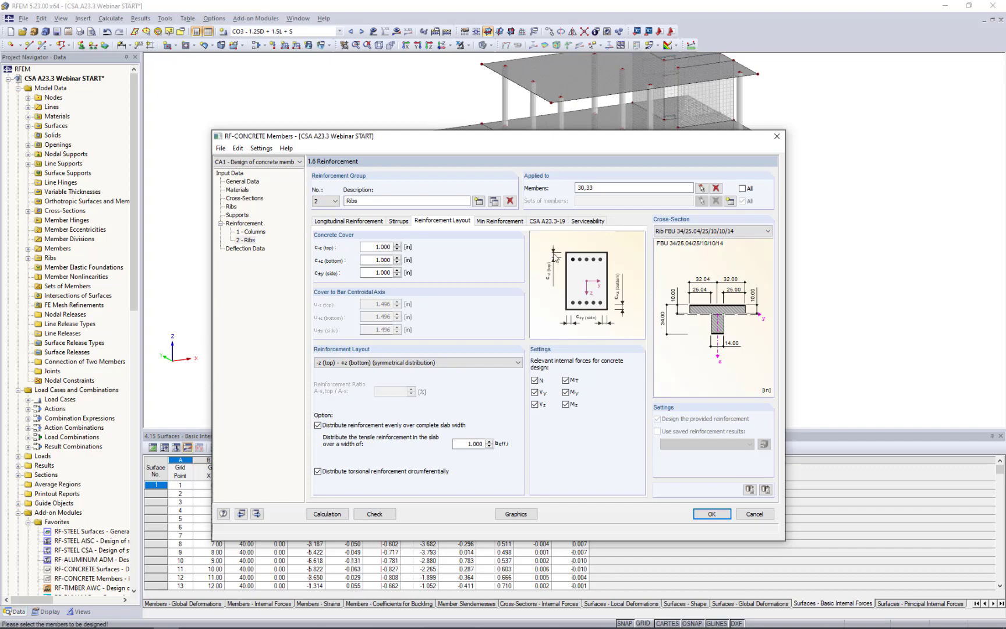
- Review the ribs' minimum reinforcement, CSA A23.3-19 settings and the deflection data, and run the concrete member design calculation
left_click(508, 223)
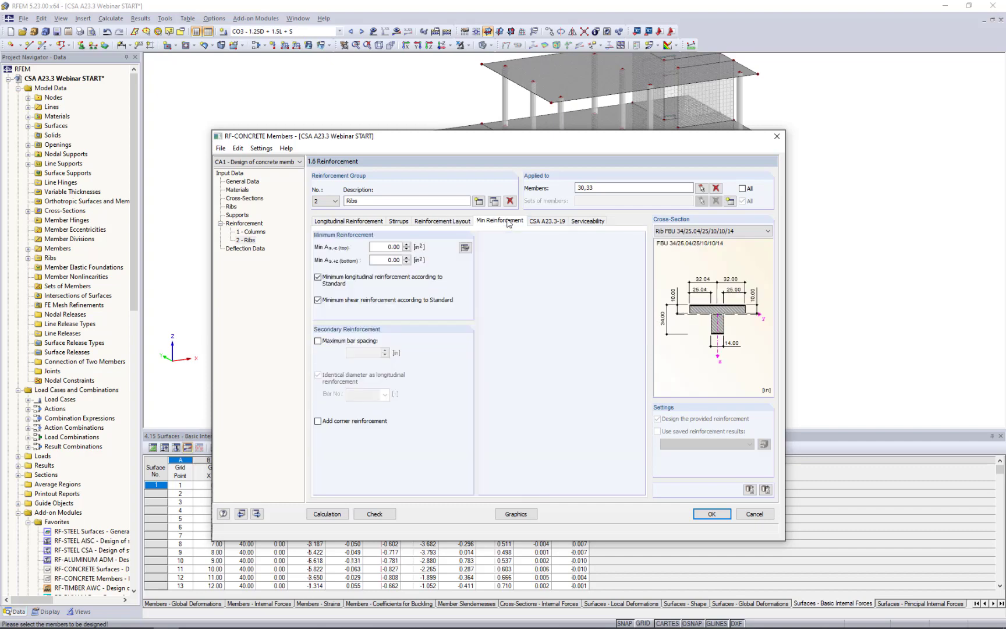
left_click(536, 223)
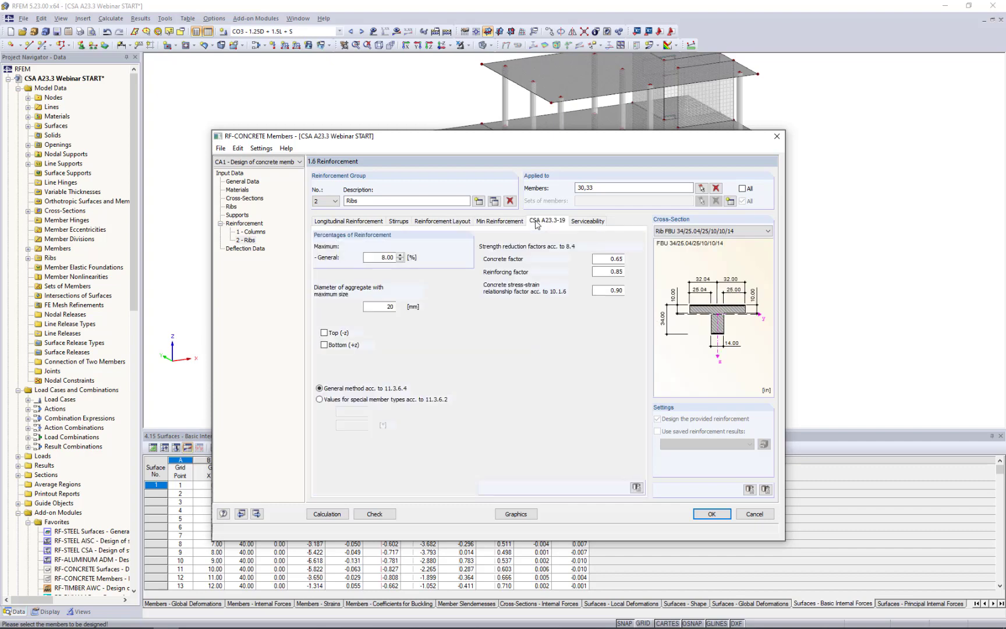
left_click(240, 249)
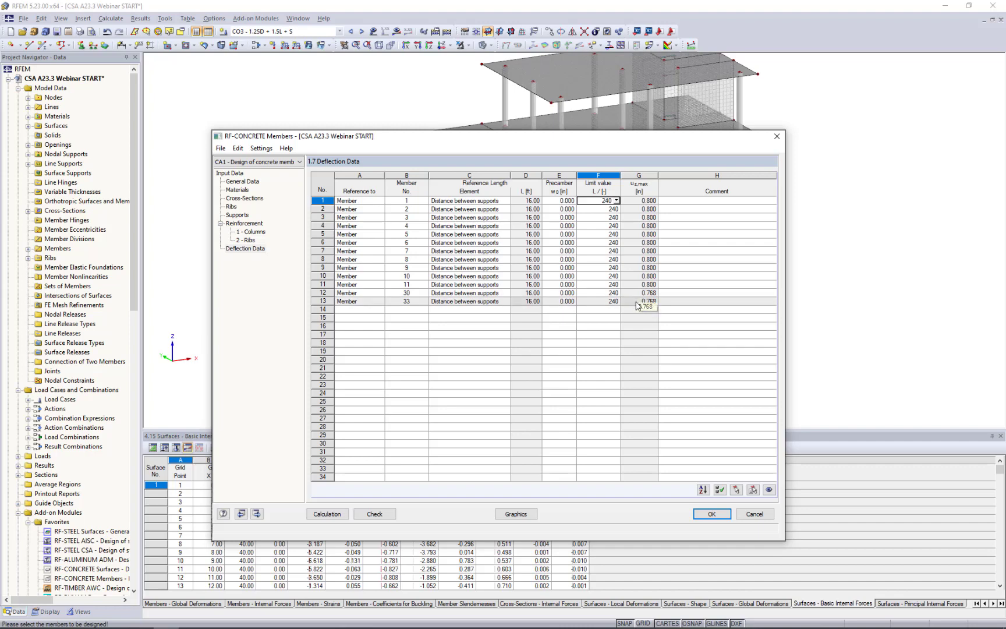
left_click(328, 514)
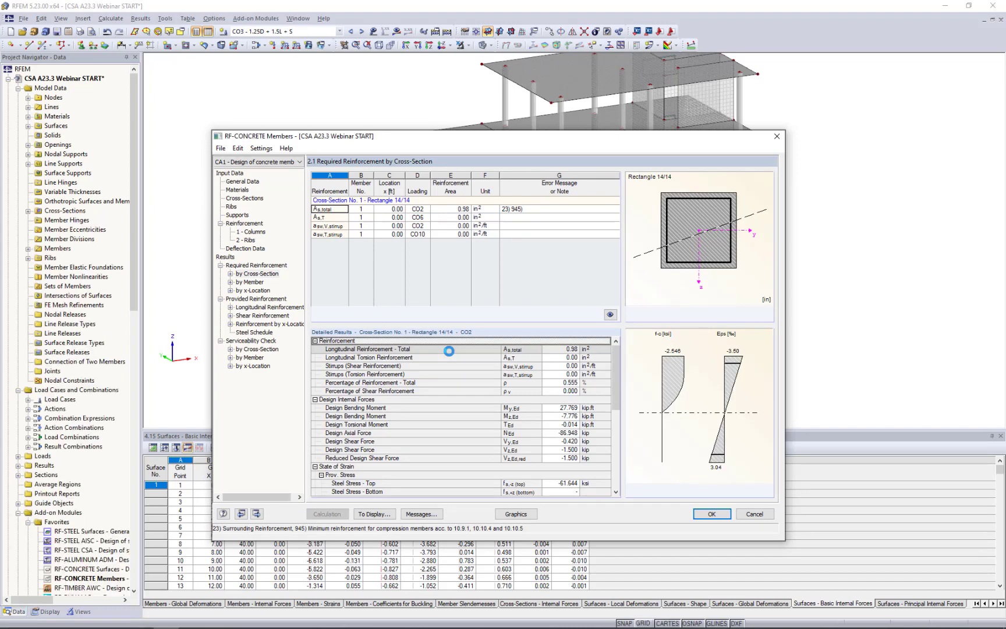
- Examine the required reinforcement by member, going through members 2 and 3 while viewing their locations in the model
left_click(254, 282)
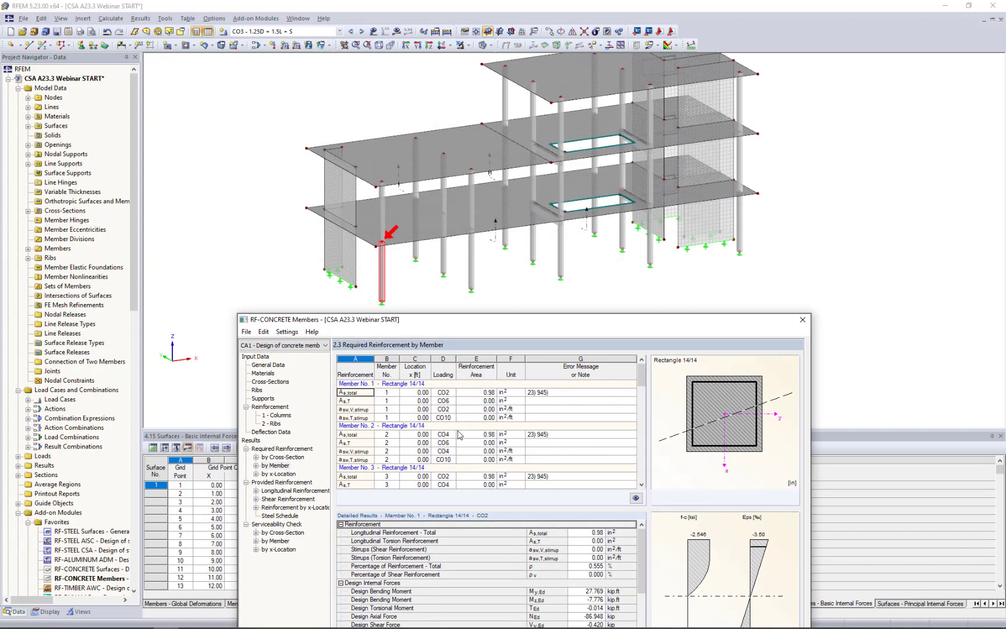
left_click(462, 443)
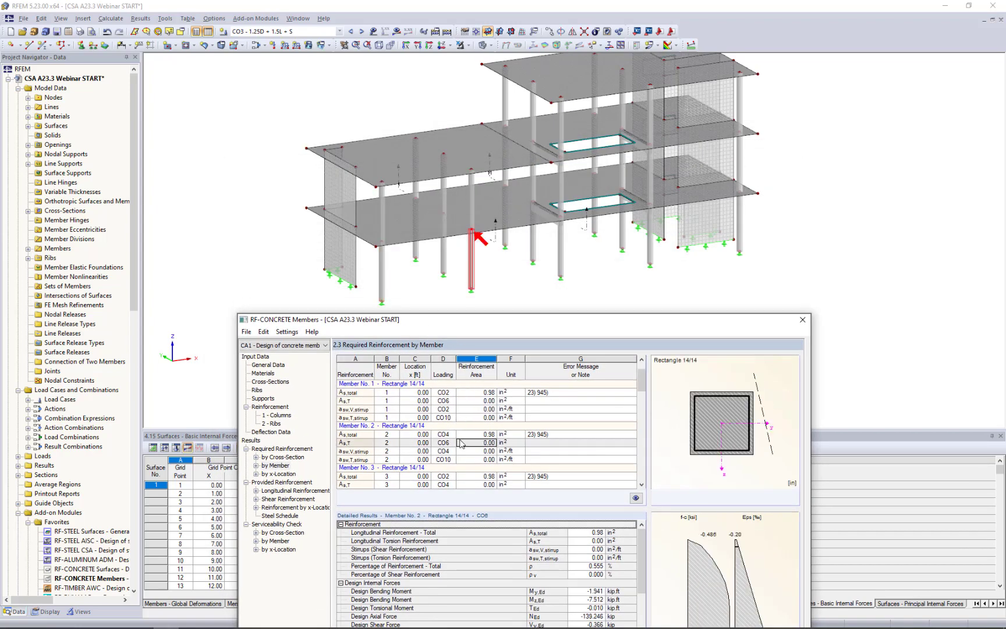
key("Down")
key("Down")
key("Down")
key("Down")
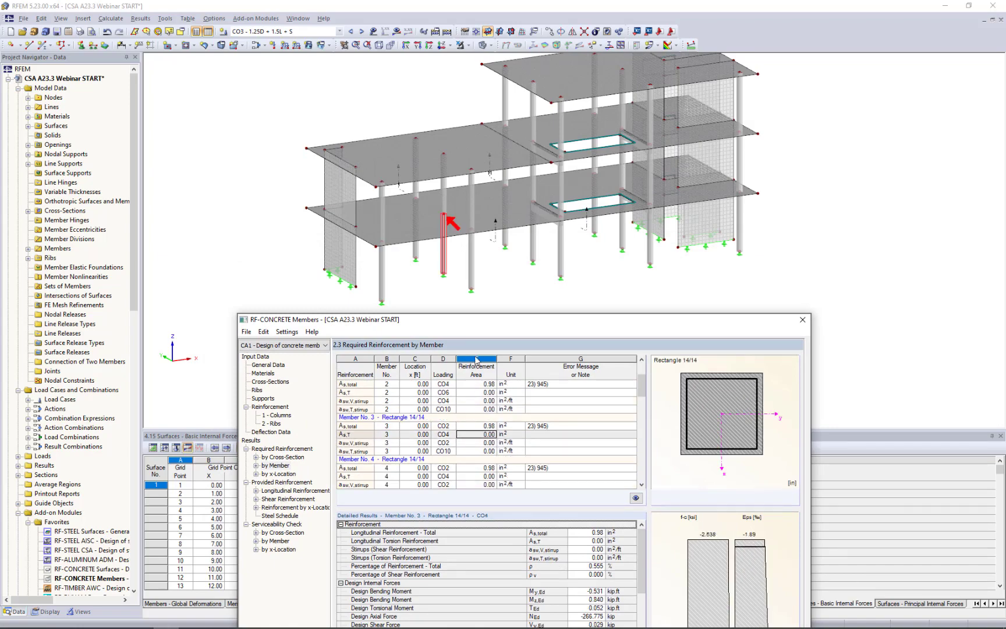
left_click_drag(478, 319, 477, 179)
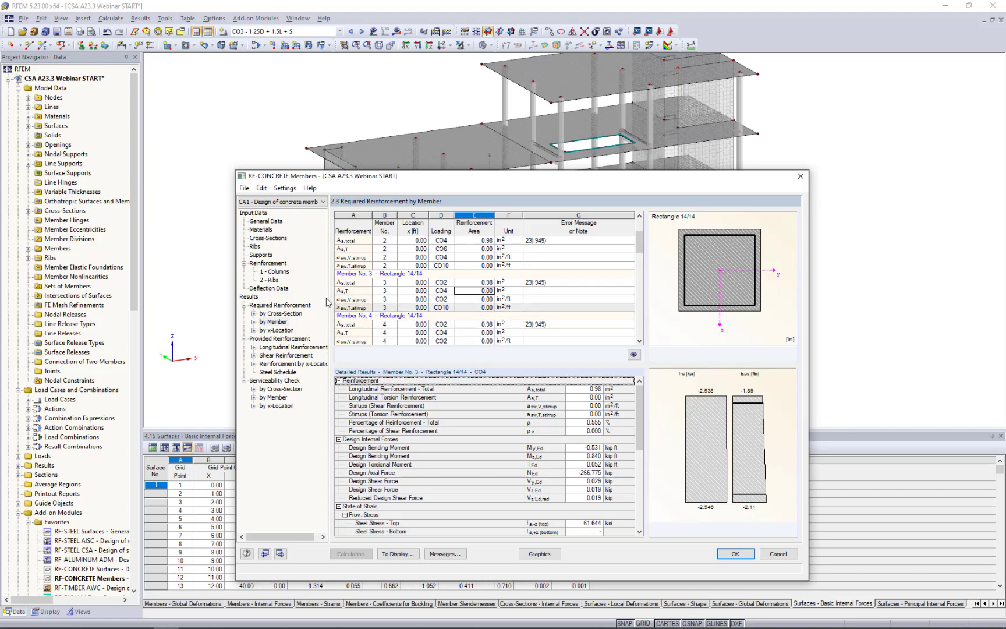
- Examine the provided longitudinal reinforcement of the columns and of rib member 30, viewing the bar layouts in 3D
left_click(293, 347)
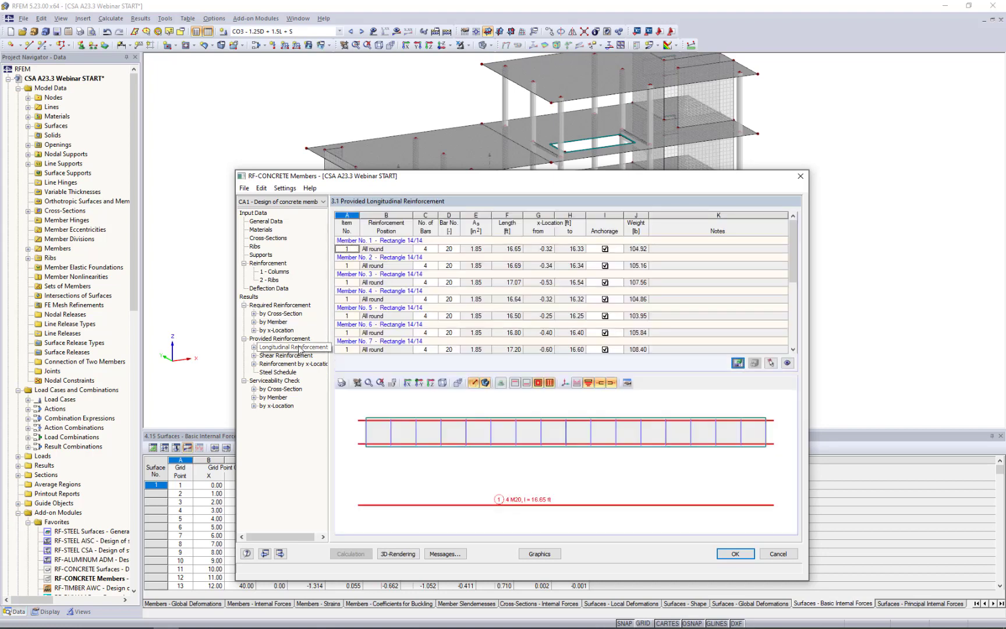
left_click_drag(463, 180, 437, 101)
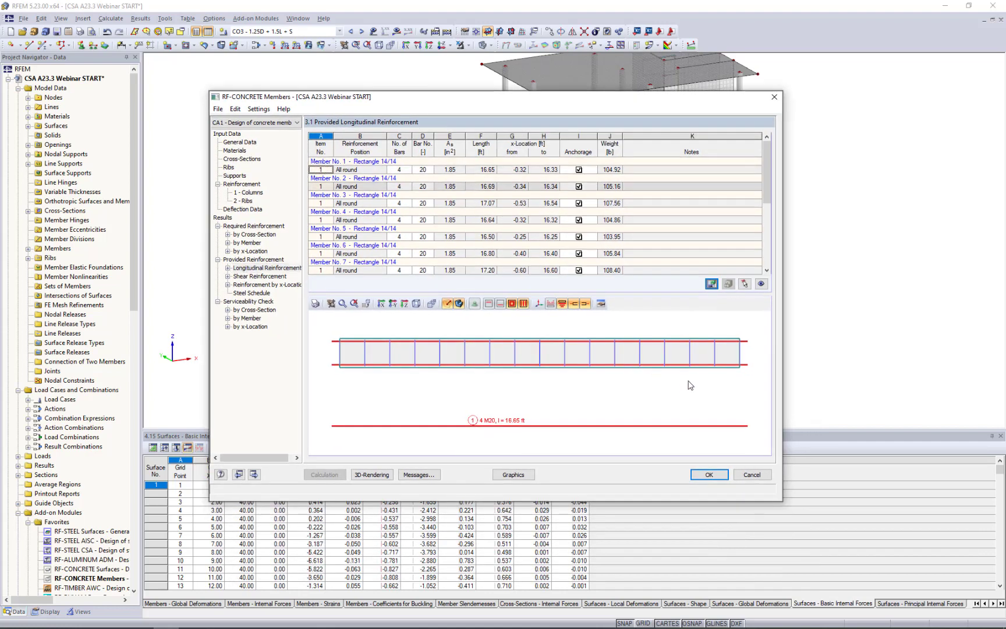
middle_click_drag(687, 382, 480, 396, "ctrl")
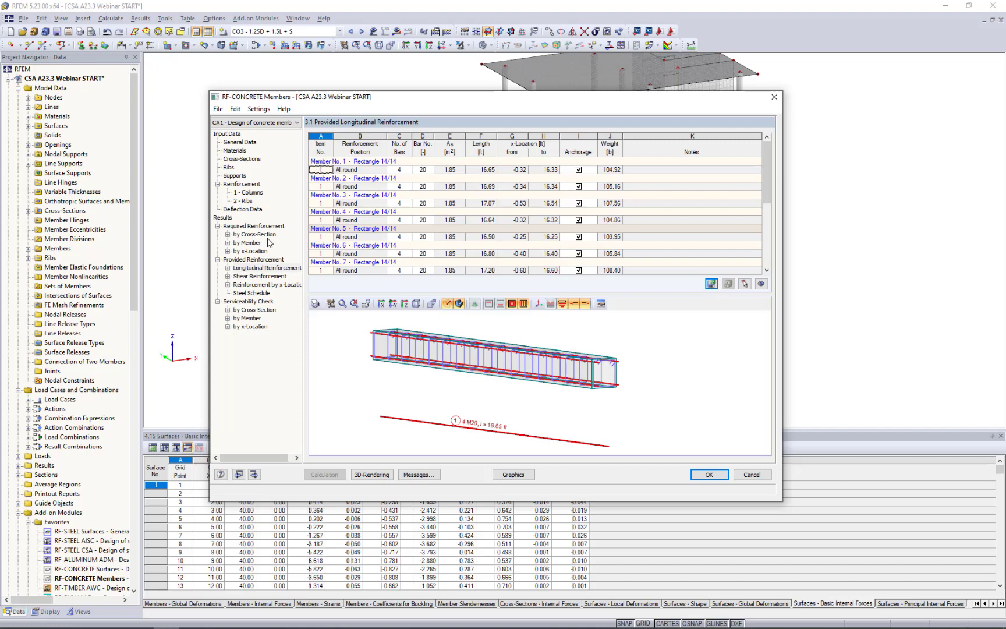
left_click(421, 237)
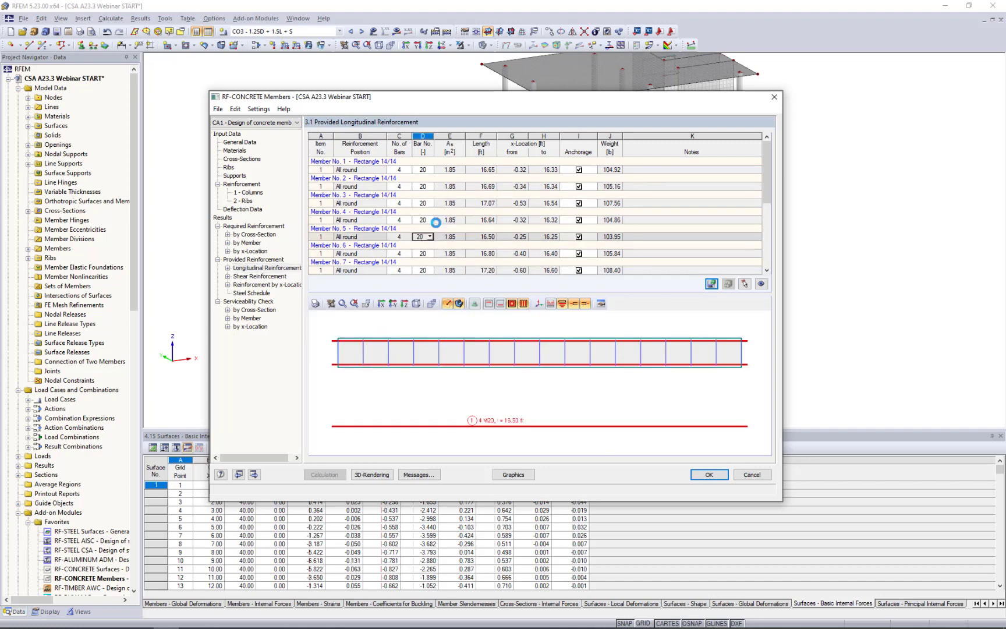
scroll(448, 250, "down", 4)
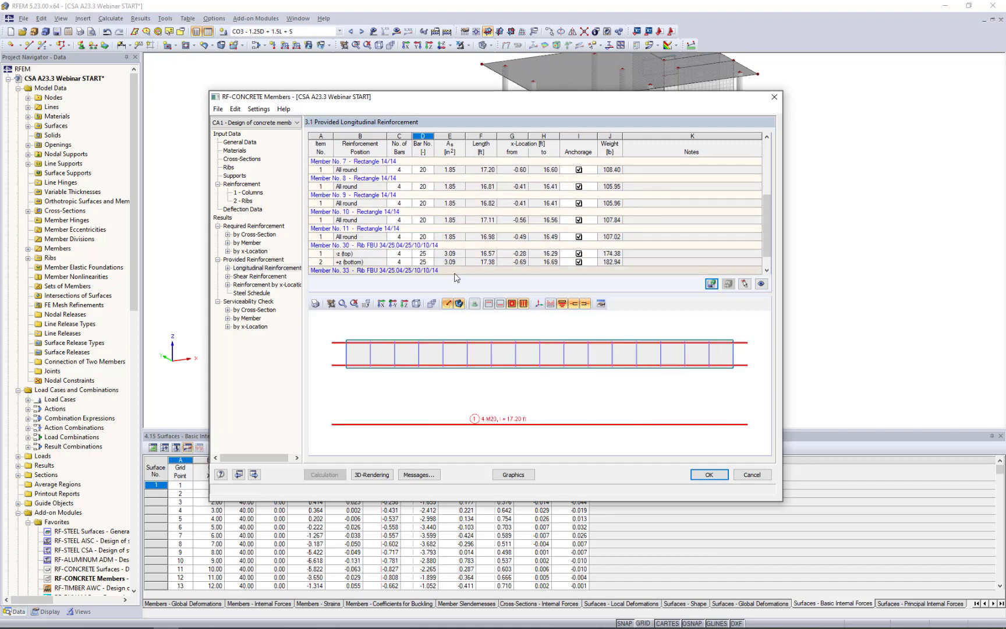
left_click(447, 253)
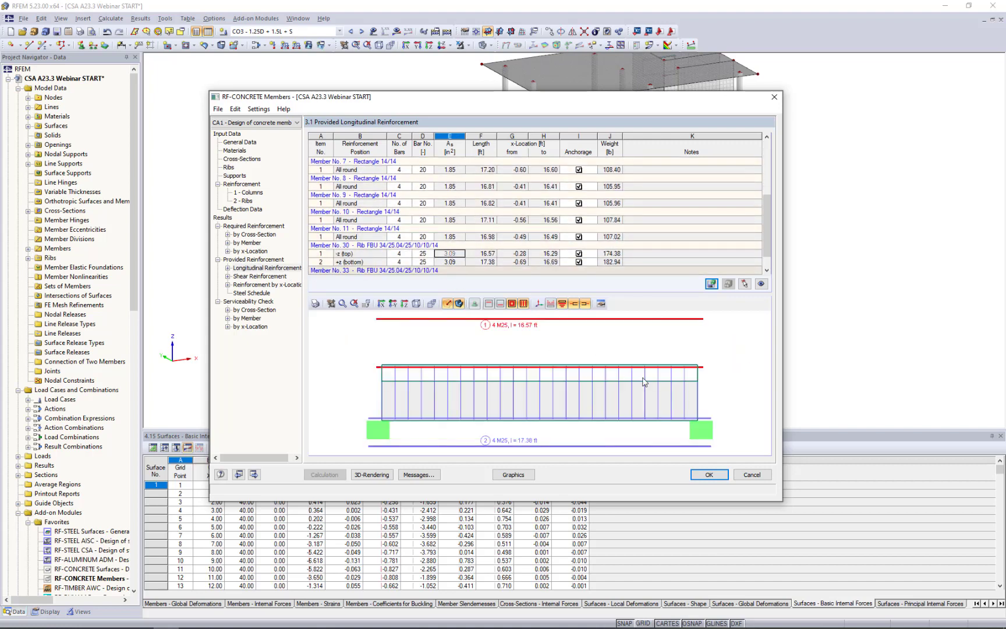
middle_click_drag(521, 403, 566, 387, "ctrl")
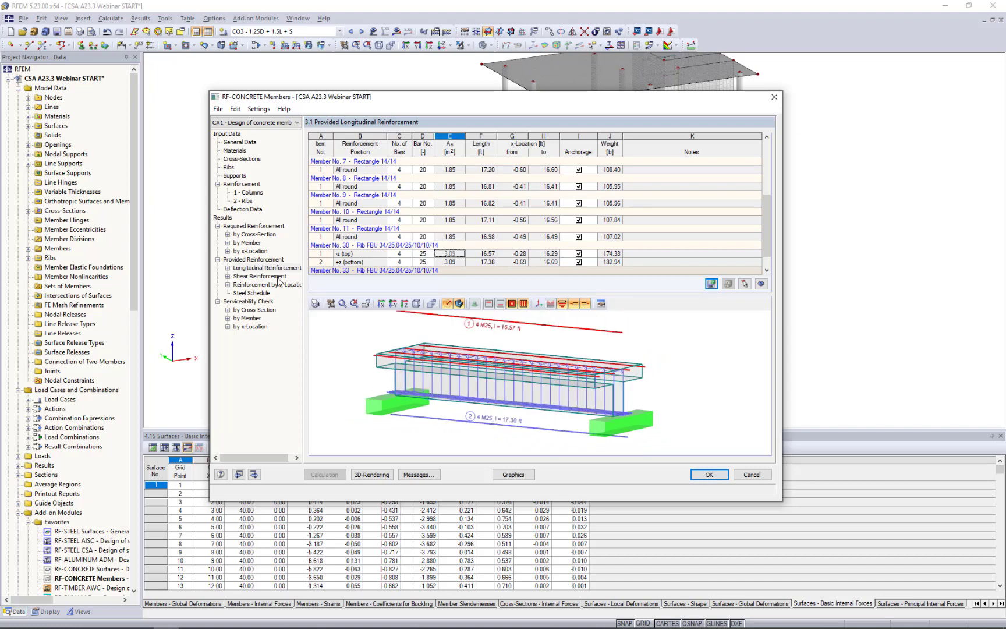
- Inspect the provided shear reinforcement of member 1 in 3D, using the enlarged view of its stirrups
left_click(259, 277)
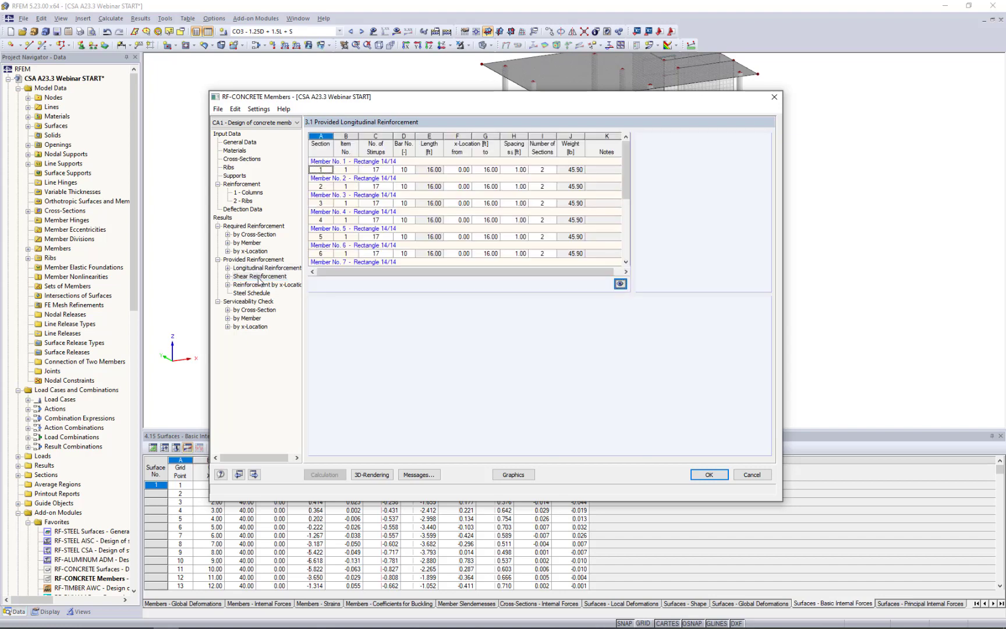
middle_click_drag(620, 365, 517, 372, "ctrl")
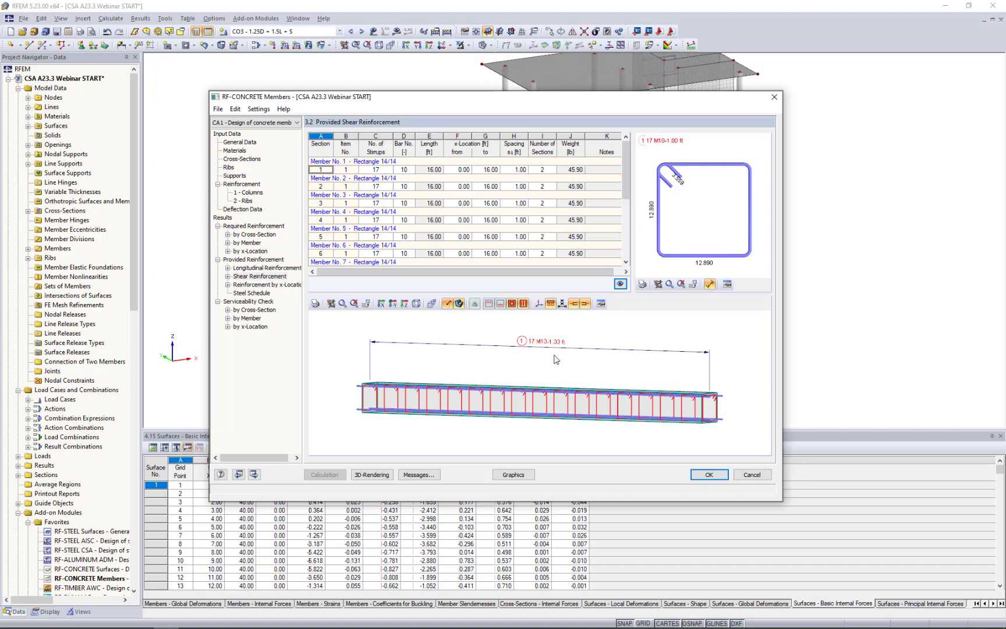
scroll(595, 376, "down", 2)
middle_click_drag(559, 382, 545, 366, "ctrl")
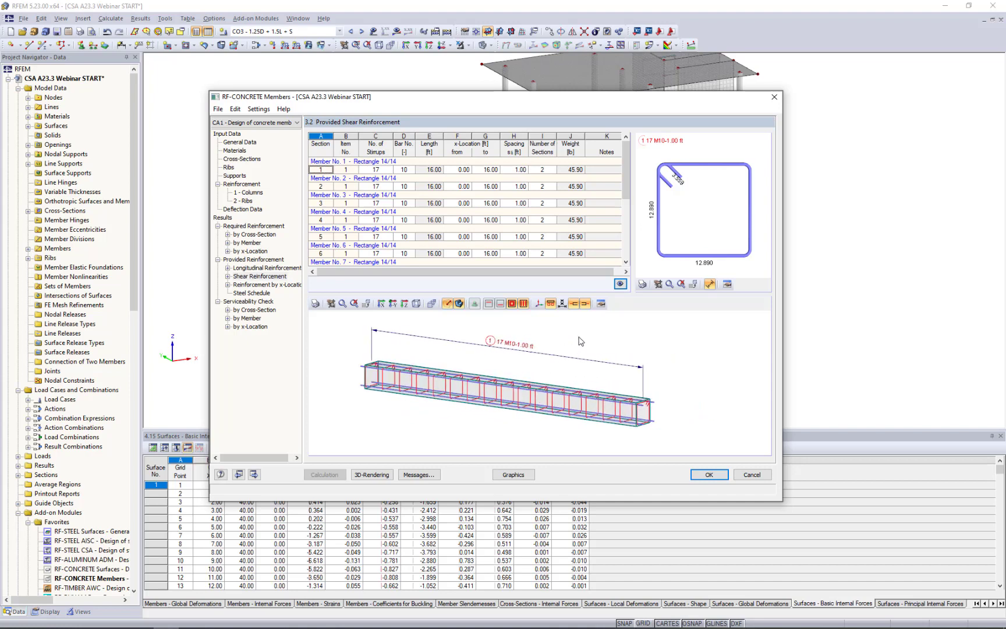
double_click(581, 341)
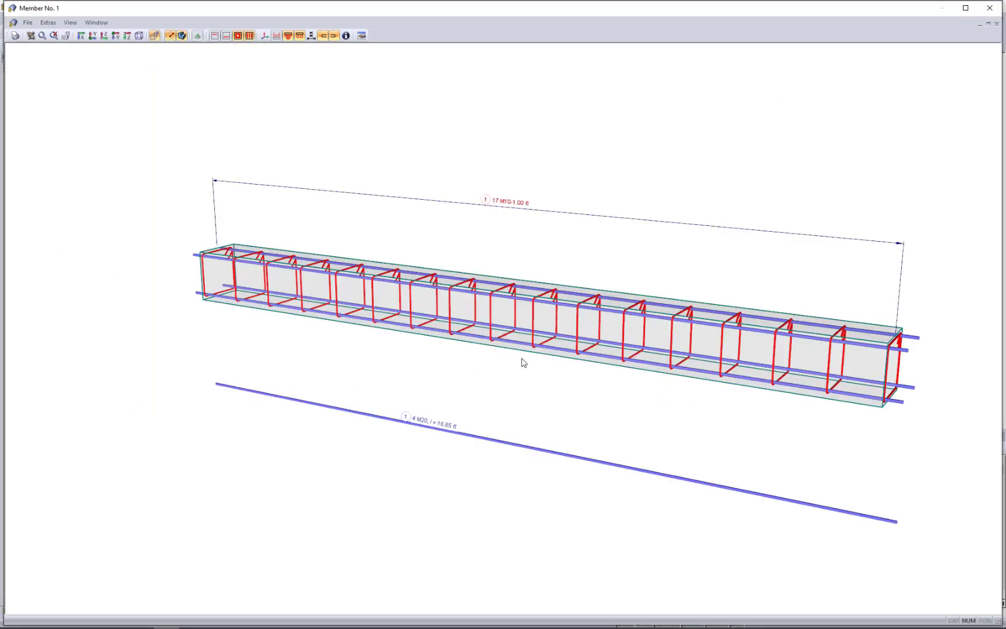
middle_click_drag(571, 370, 546, 368)
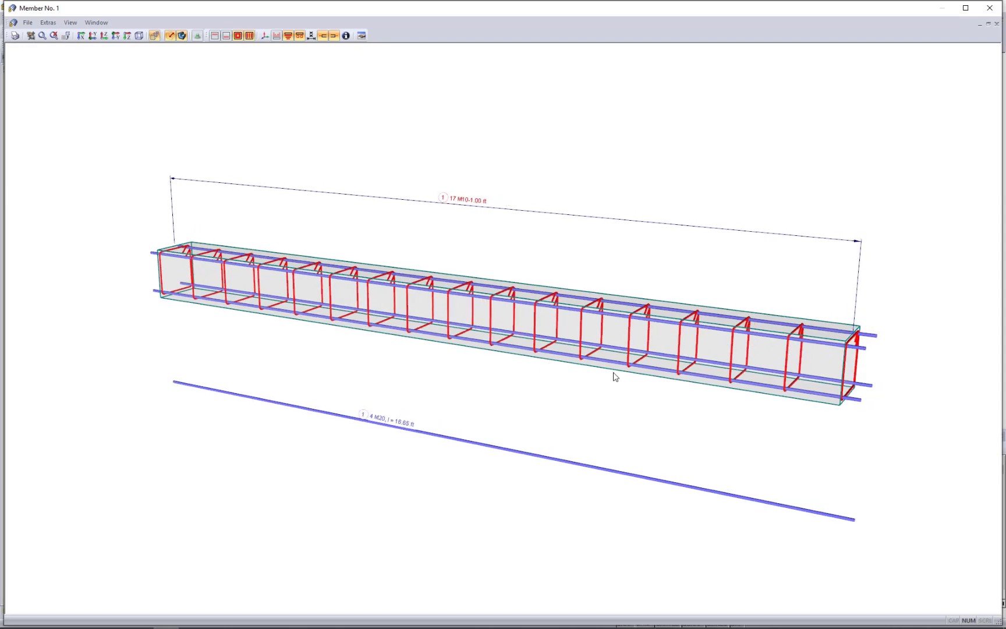
middle_click_drag(651, 387, 607, 375, "ctrl")
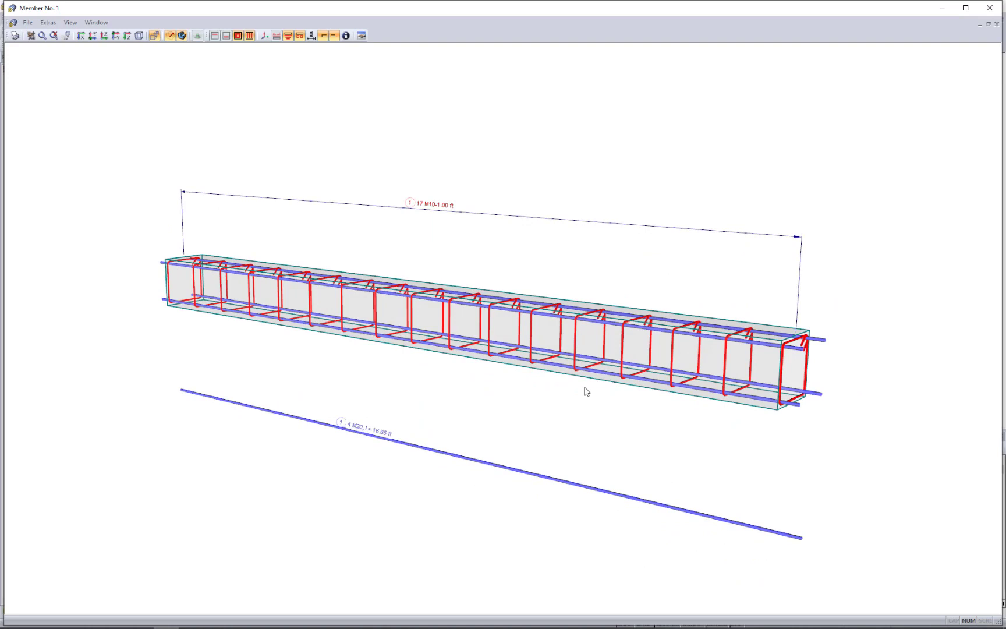
- Change the stirrup spacing of member 1's shear reinforcement to 0.84 ft and close the enlarged member view
double_click(434, 205)
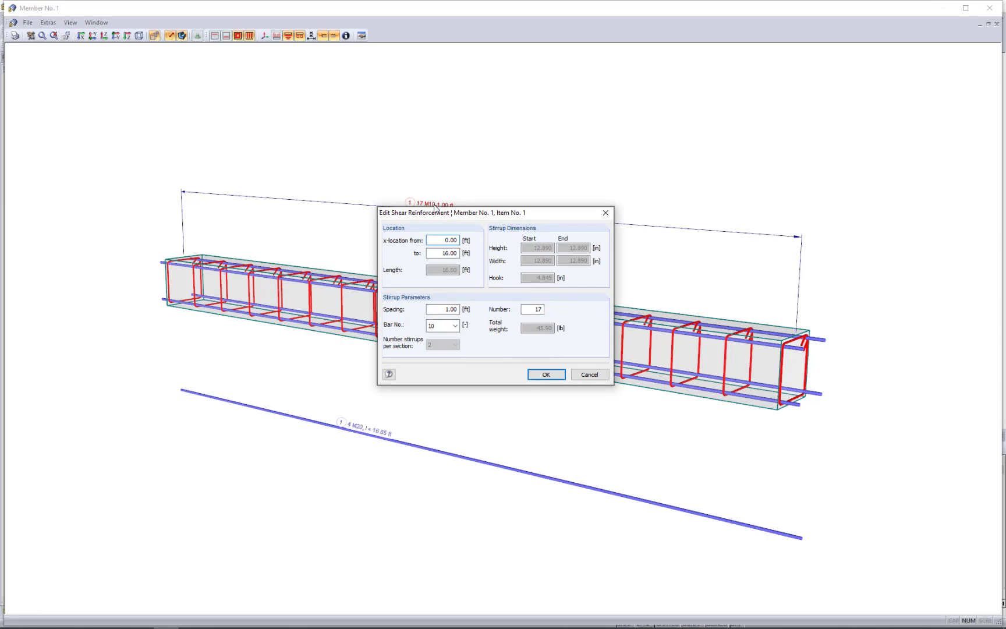
left_click(437, 309)
type("0.82")
left_click(549, 375)
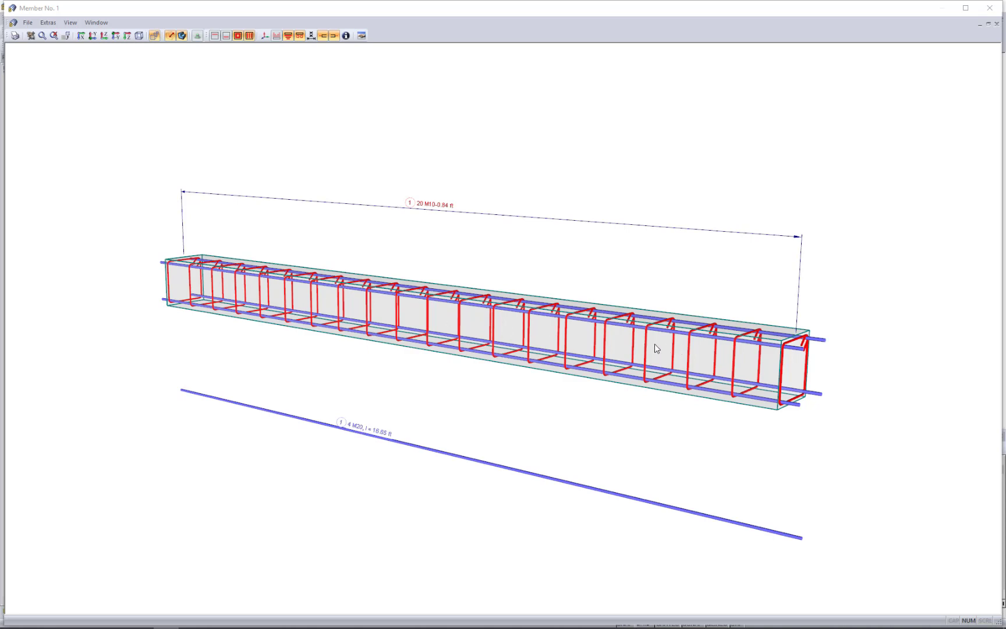
left_click(990, 8)
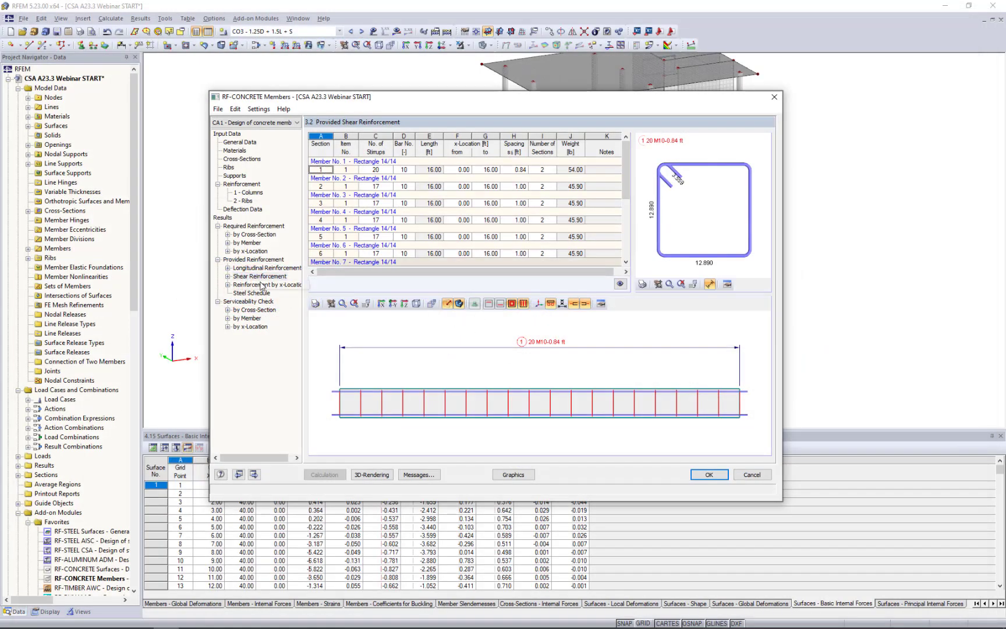
- Recalculate the provided safety with the modified stirrups, then check the reinforcement by x-location and the provided shear reinforcement
left_click(258, 285)
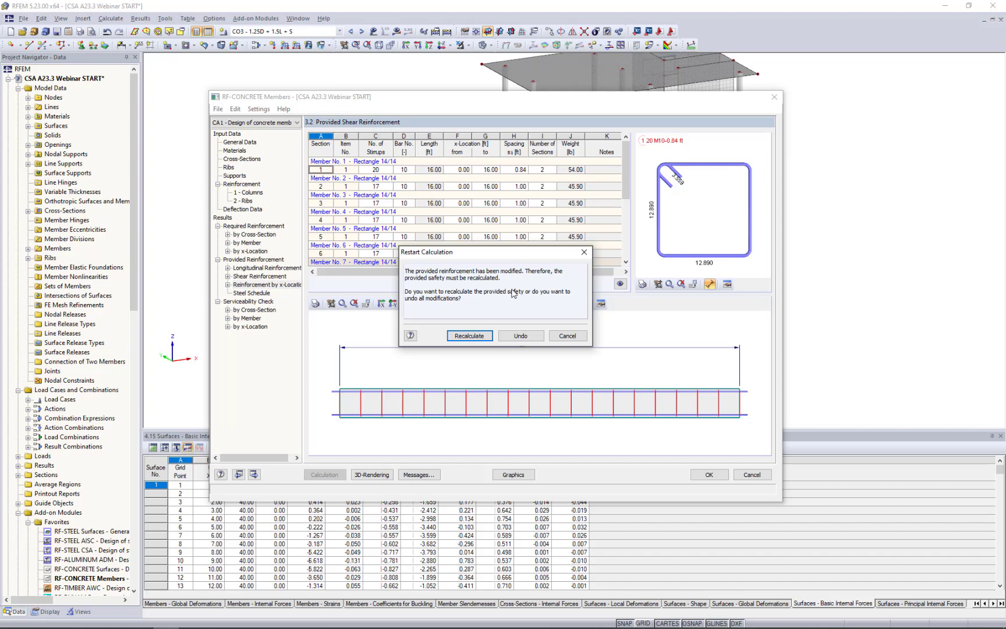
left_click(470, 336)
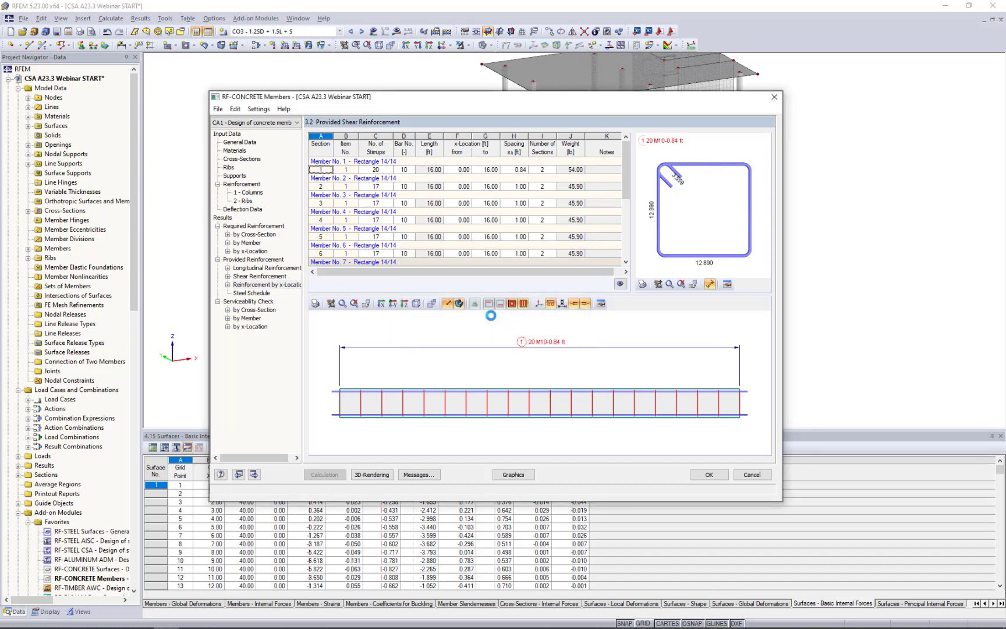
left_click(269, 284)
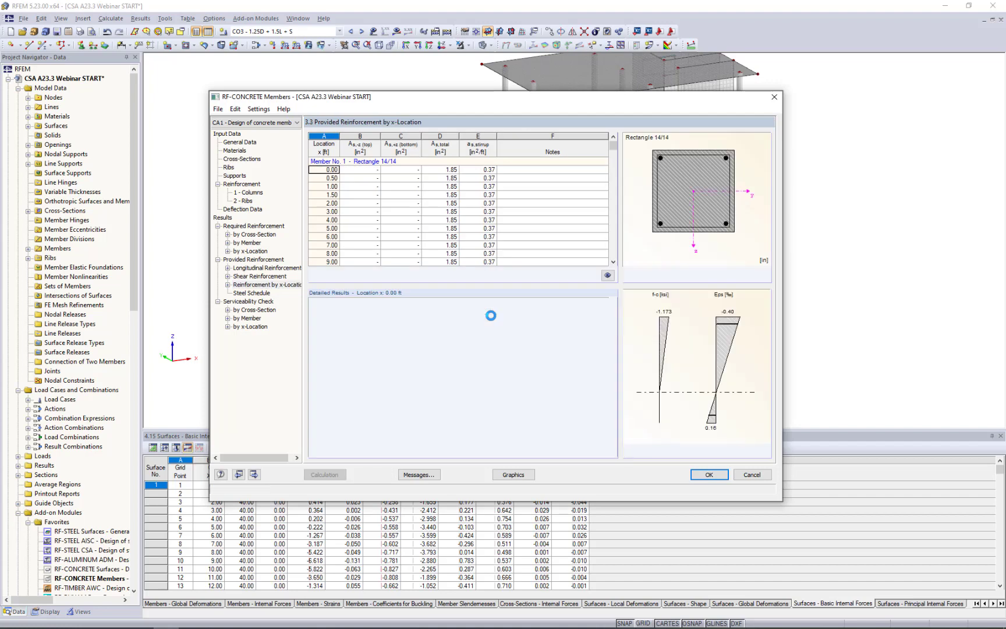
left_click(259, 277)
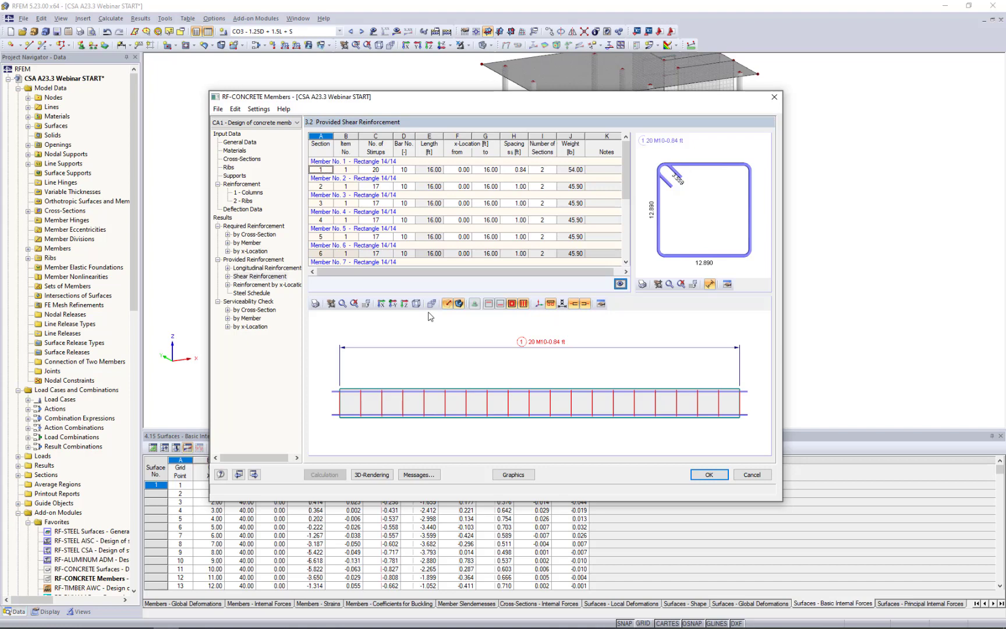
- Examine the serviceability check by member, comparing the existing deflections with their limit values
left_click(250, 318)
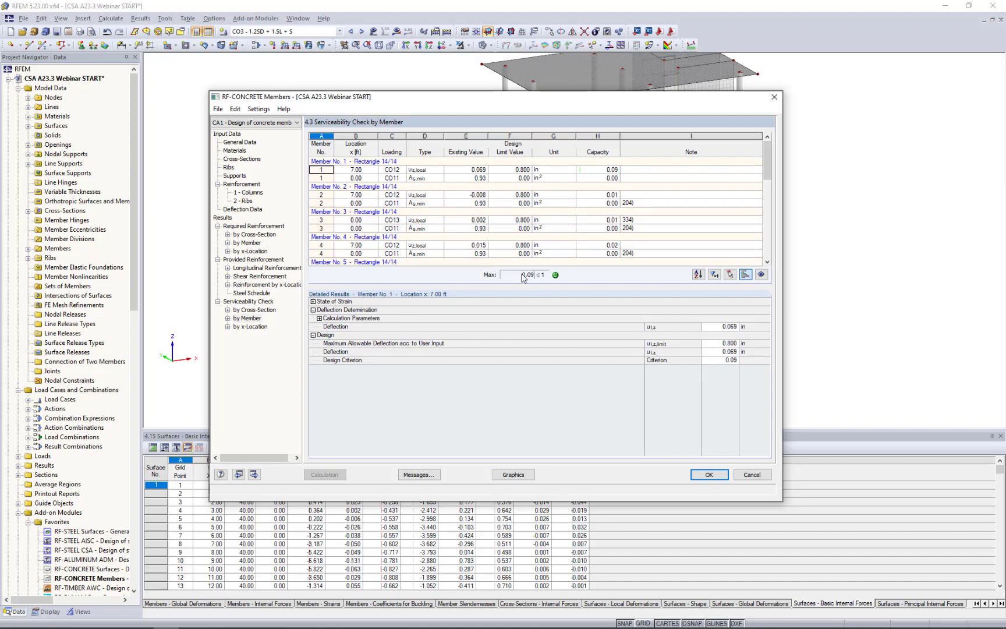
scroll(598, 195, "down", 1)
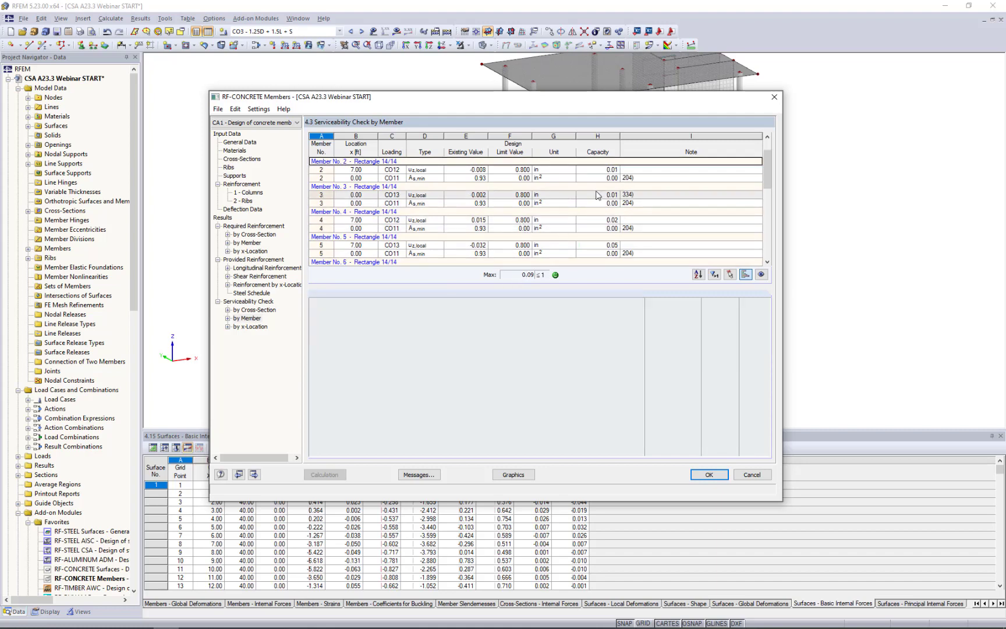
scroll(597, 195, "up", 1)
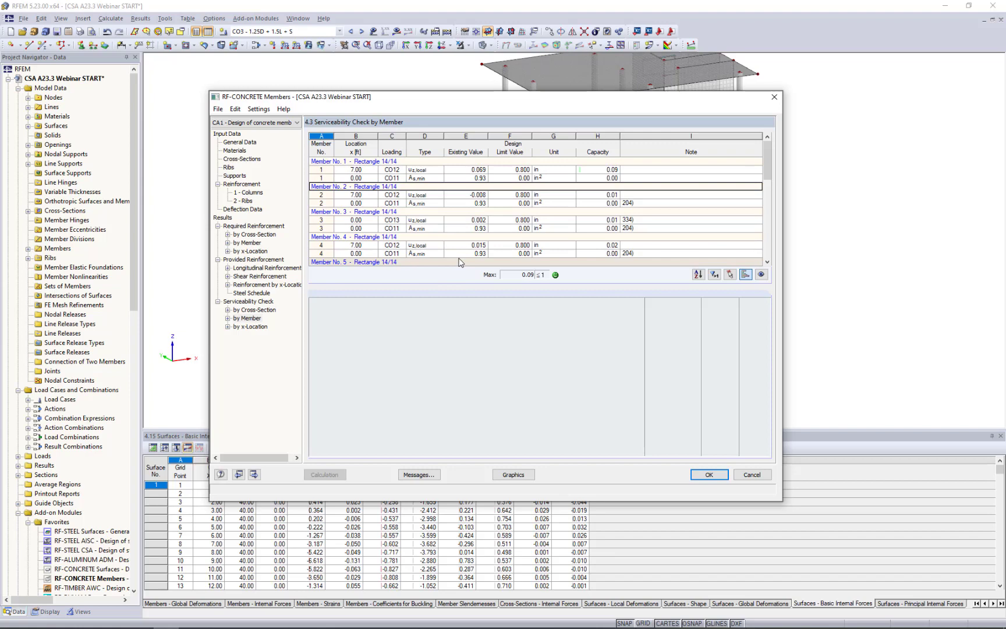
- Show the RF-CONCRETE Members results graphically on the building model and turn off the reinforcement rendering
left_click(513, 474)
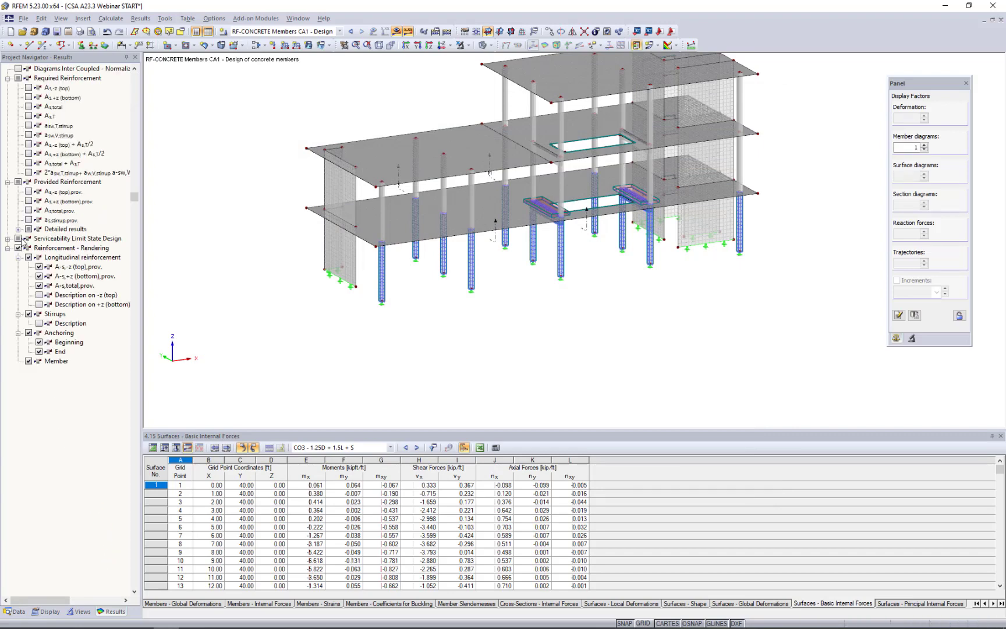
left_click(18, 248)
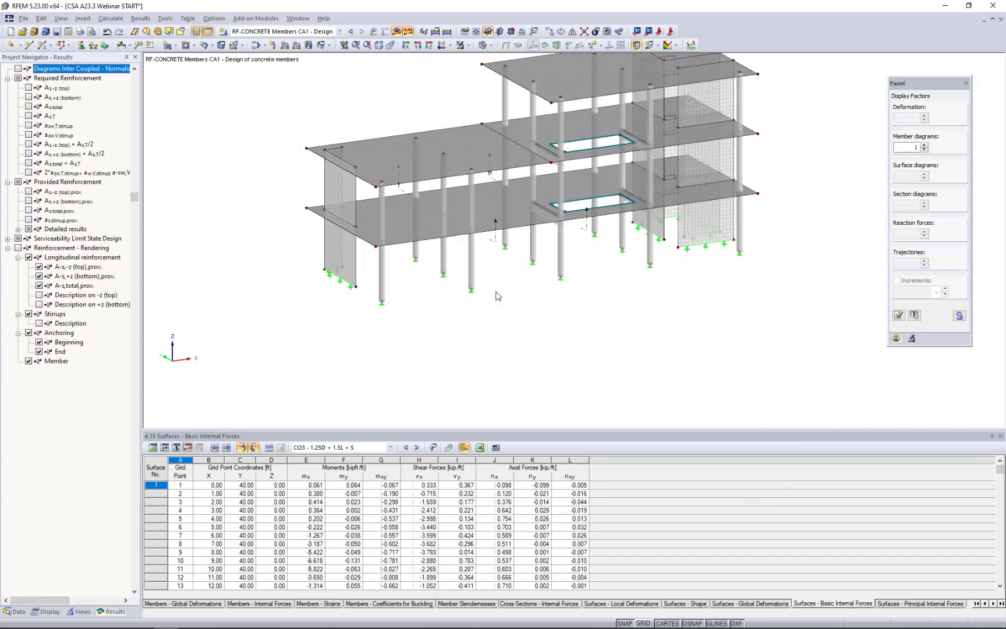
middle_click_drag(451, 277, 421, 234, "ctrl")
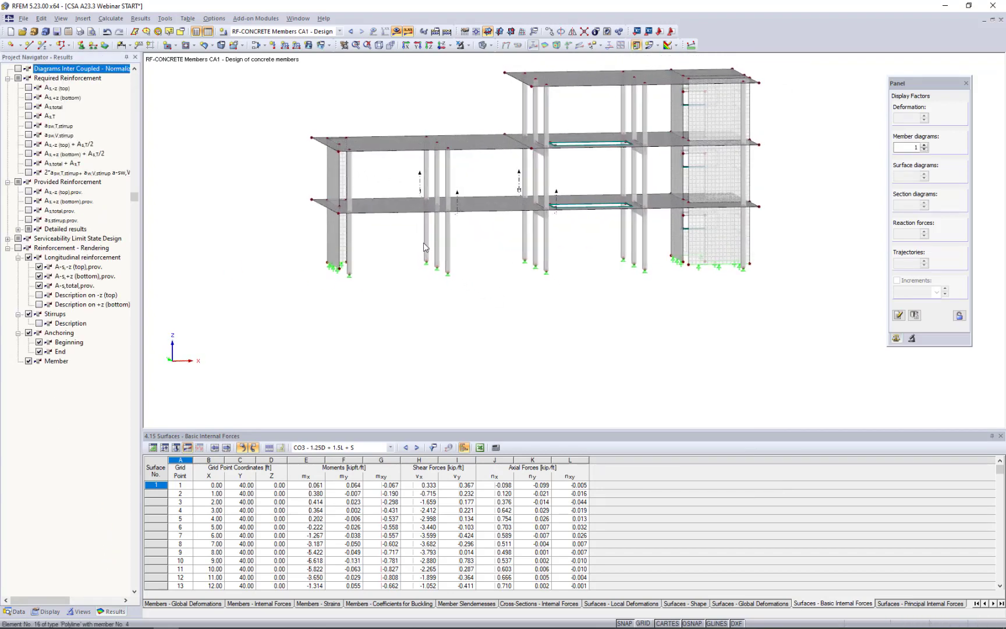
scroll(420, 229, "up", 1)
scroll(421, 231, "up", 3)
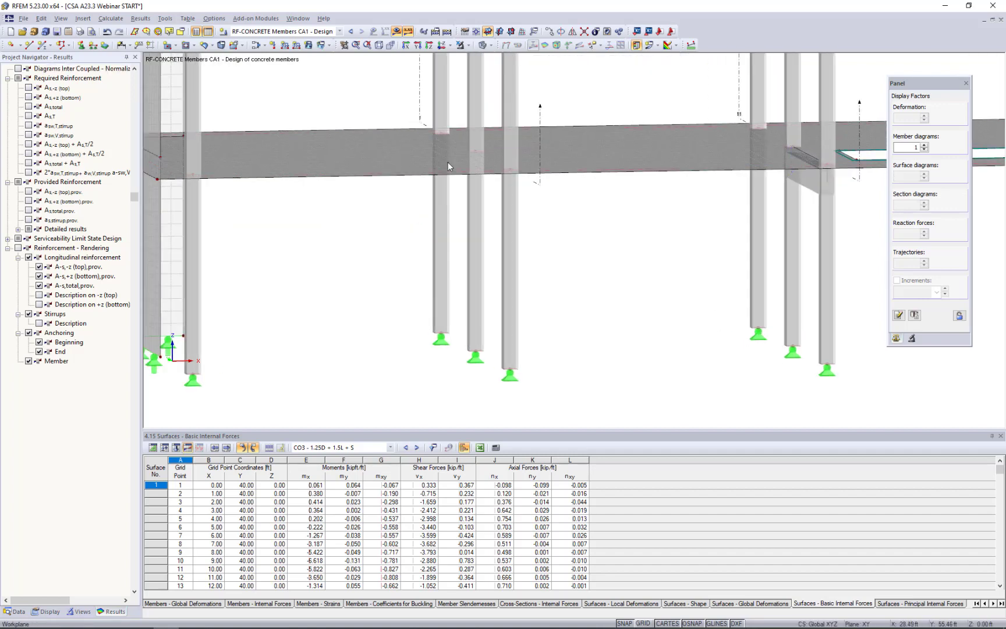
- Isolate the three lower-storey columns near the middle of the building by limiting visibility to the selected objects
left_click_drag(388, 111, 561, 411)
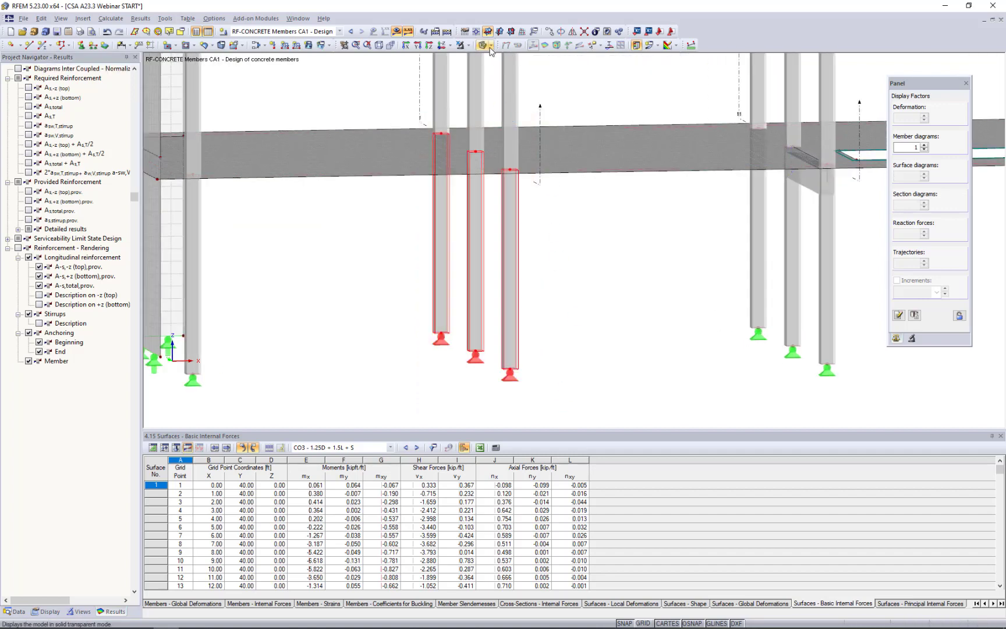
left_click(468, 46)
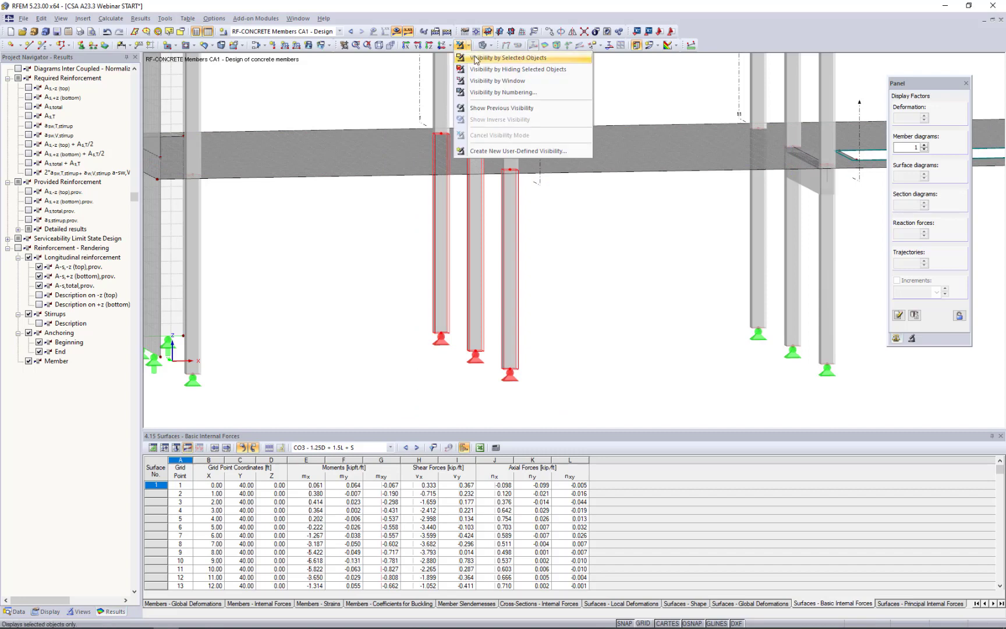
left_click(475, 57)
left_click(554, 240)
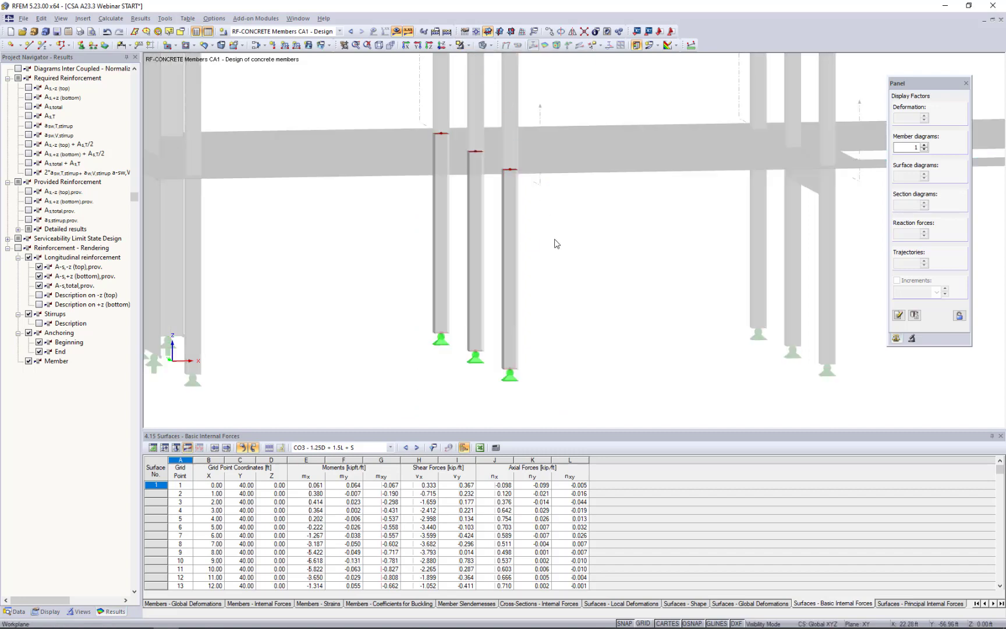
middle_click_drag(615, 261, 625, 265, "ctrl")
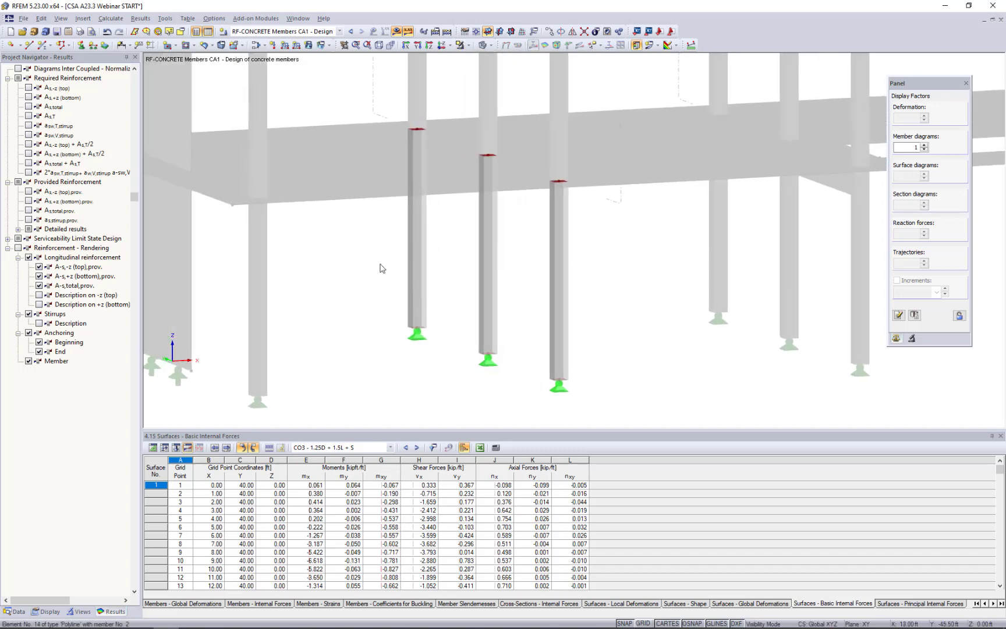
- Compare the required and provided total longitudinal reinforcement diagrams on the three isolated columns, then hide both diagrams
left_click(28, 107)
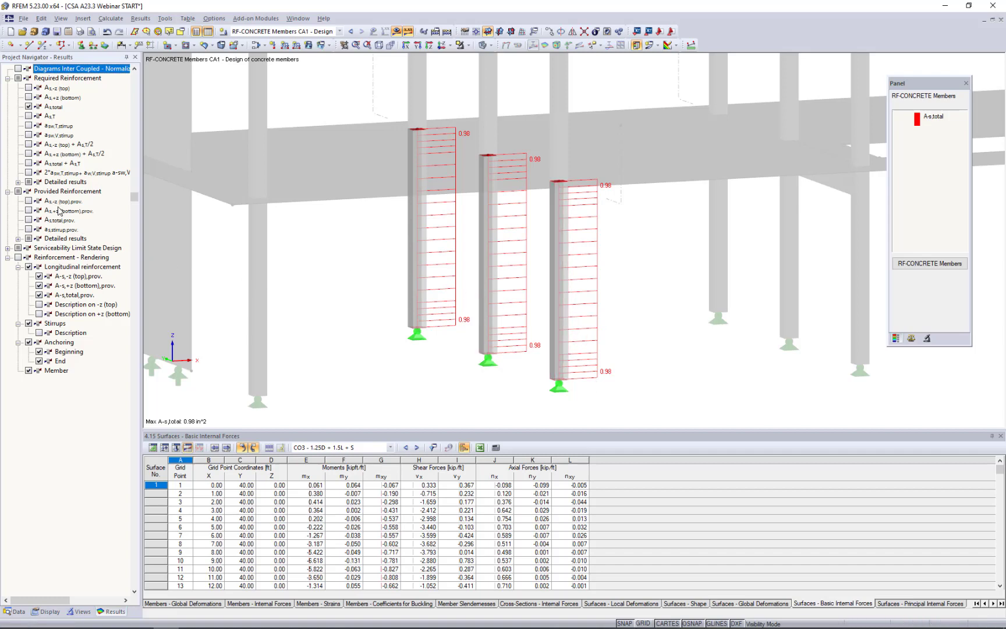
left_click(29, 220)
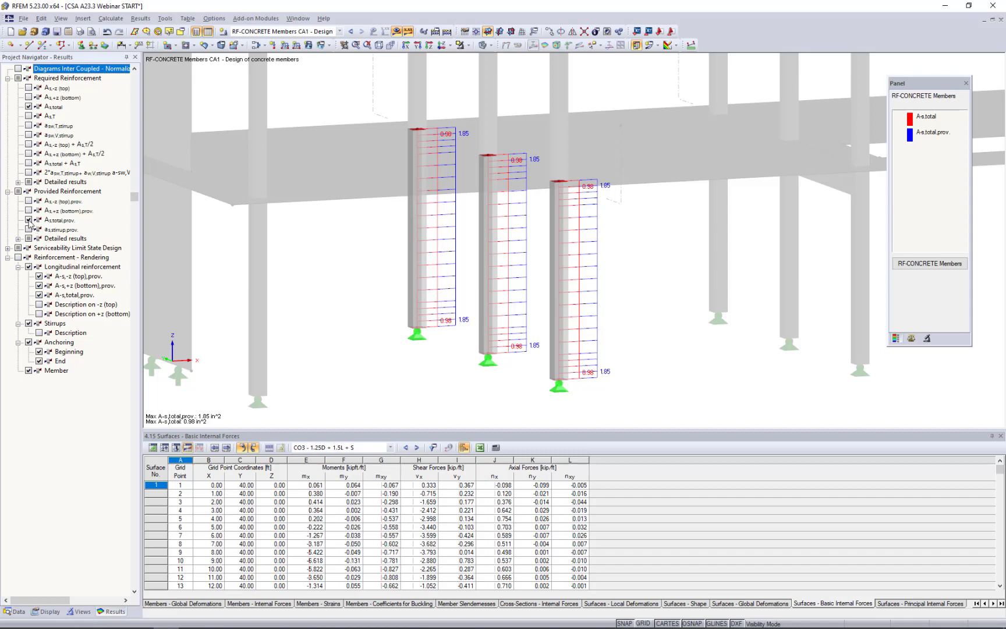
left_click(28, 220)
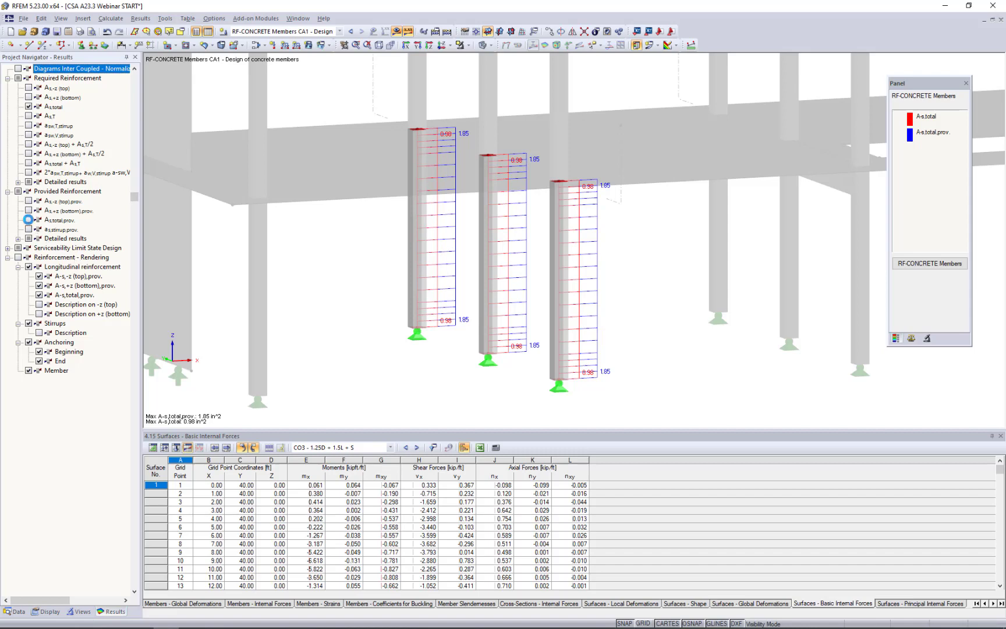
left_click(29, 106)
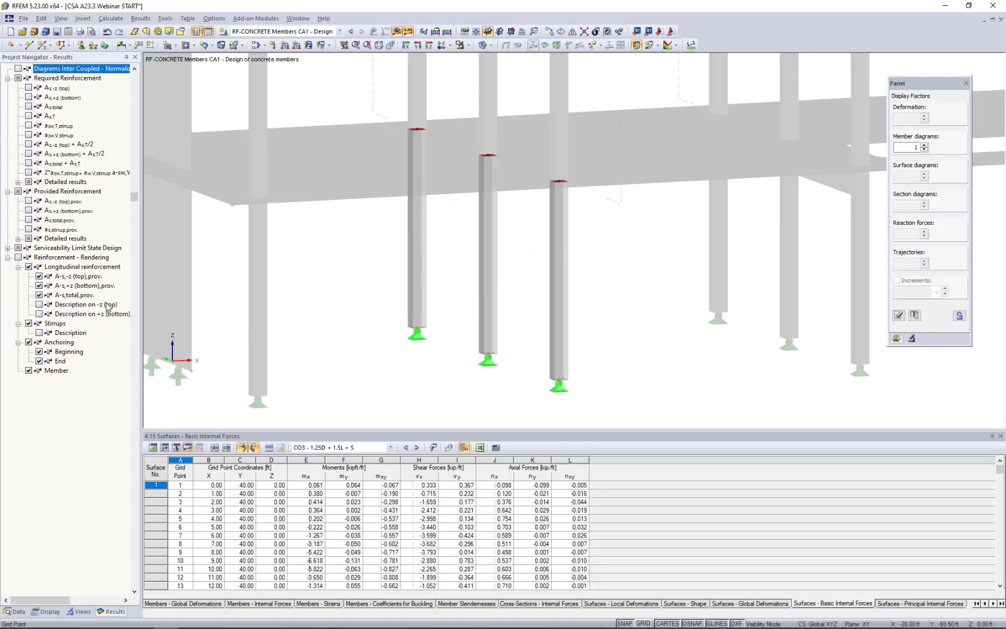
- Turn on the reinforcement rendering and inspect the longitudinal bars and stirrups in the three isolated columns
left_click(18, 248)
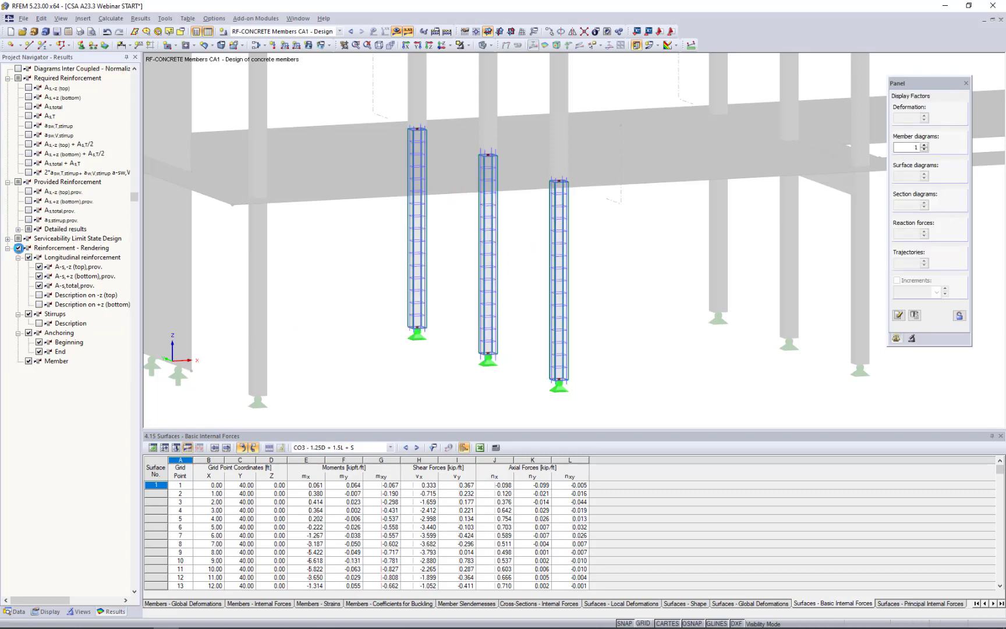
scroll(545, 214, "up", 2)
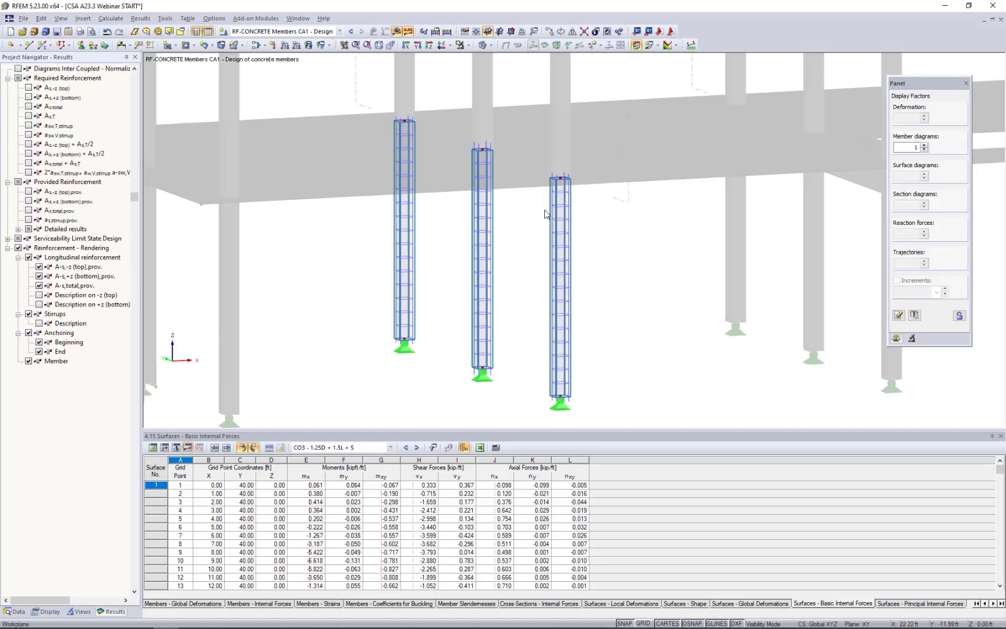
mouse_move(610, 261)
middle_mouse_down("ctrl")
mouse_move(572, 220)
mouse_move(644, 270)
mouse_move(608, 265)
middle_mouse_up("ctrl")
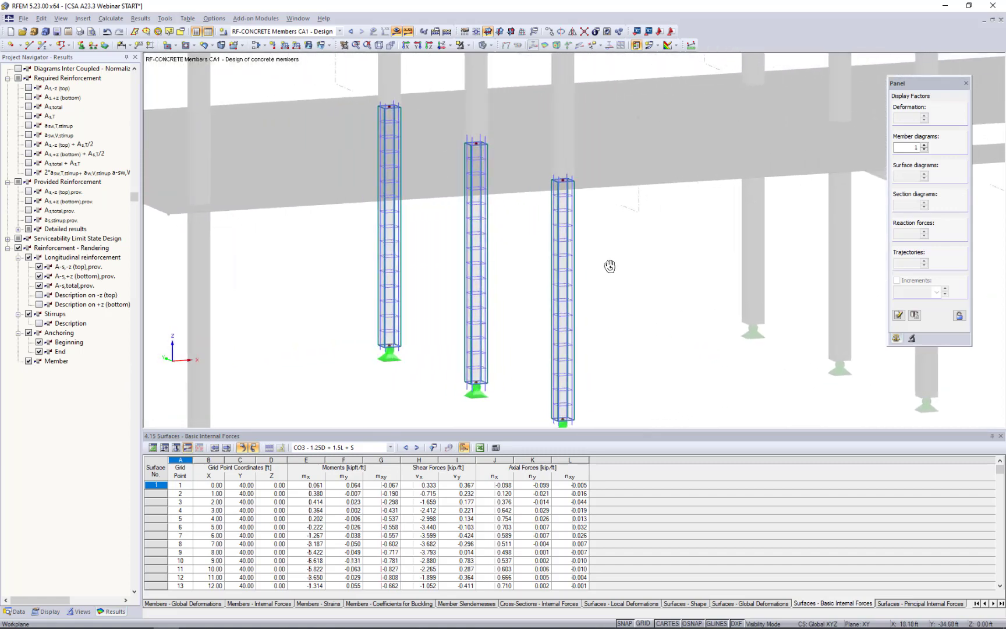
- Cancel the visibility mode and examine the rendered reinforcement of all designed columns and ribs in the building
left_click(468, 46)
left_click(484, 138)
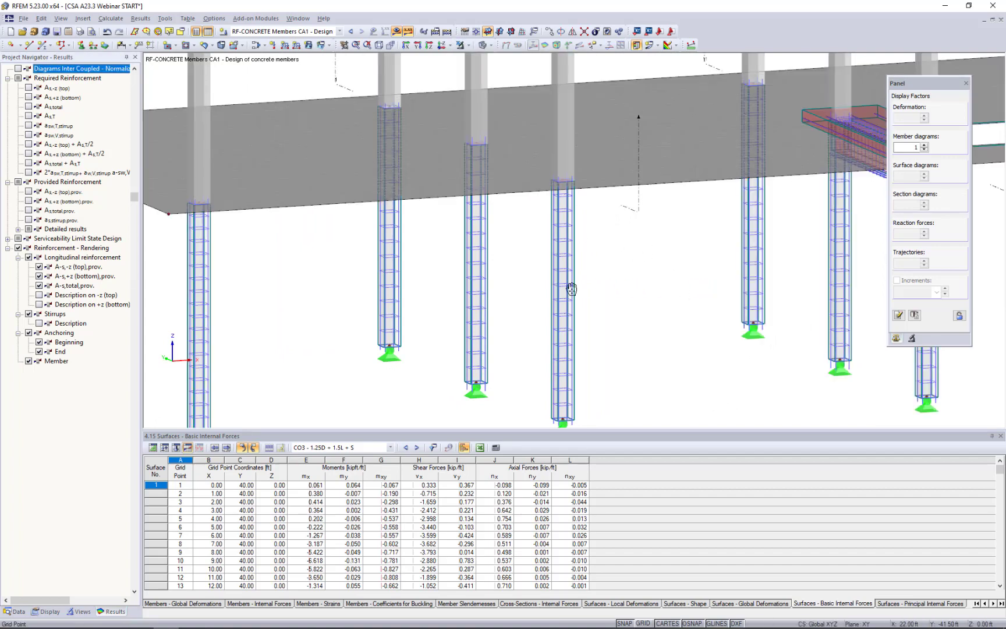
middle_click_drag(495, 286, 388, 289, "ctrl")
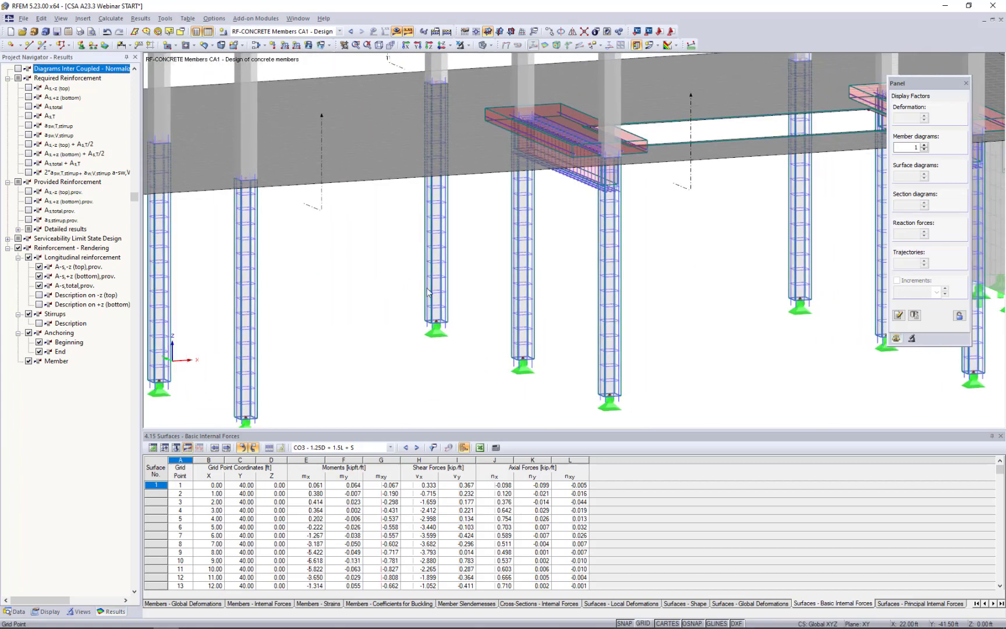
middle_click_drag(561, 255, 591, 232, "ctrl")
scroll(591, 164, "up", 4)
scroll(590, 233, "down", 6)
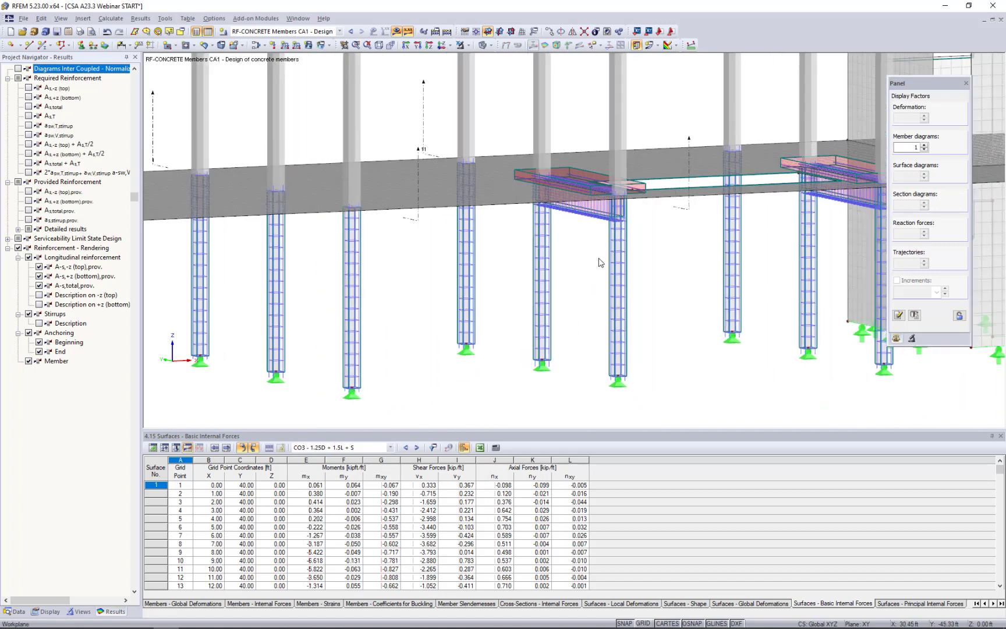
scroll(600, 262, "down", 3)
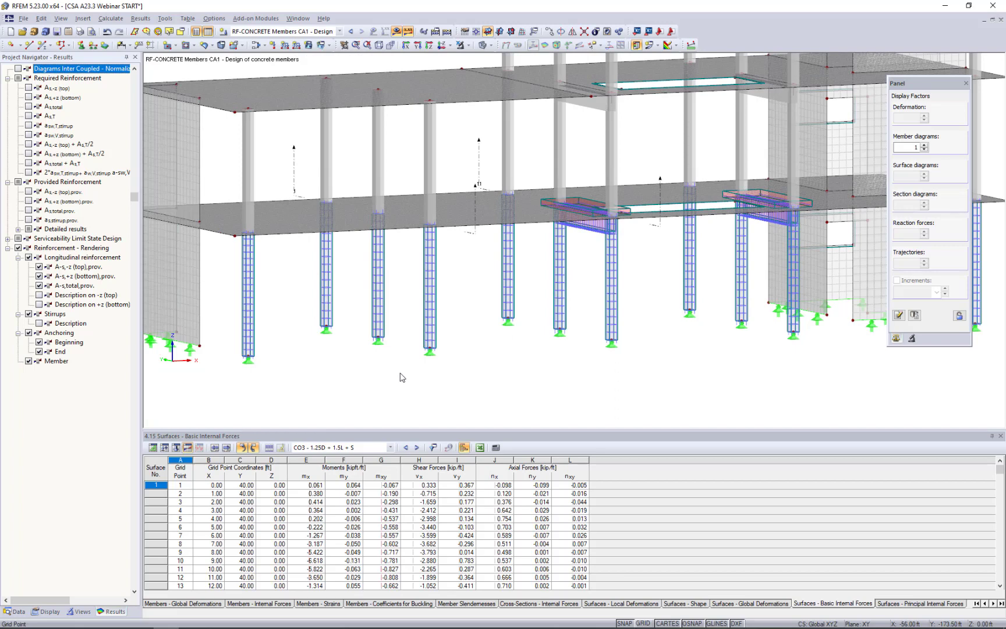
scroll(400, 377, "down", 1)
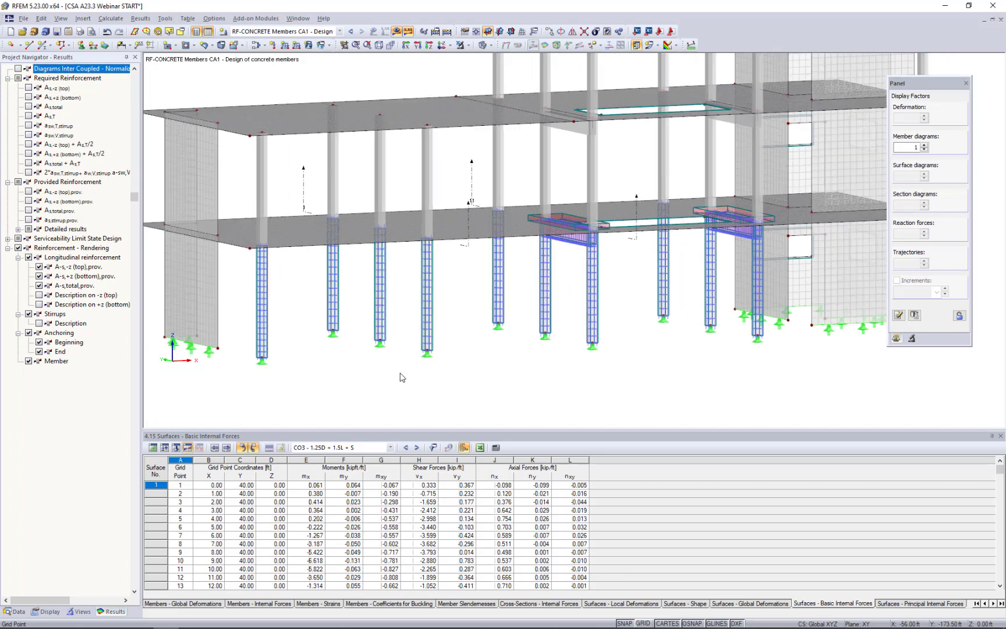
- Hide the member design results and open the RF-CONCRETE Surfaces add-on module
left_click(396, 32)
left_click(78, 611)
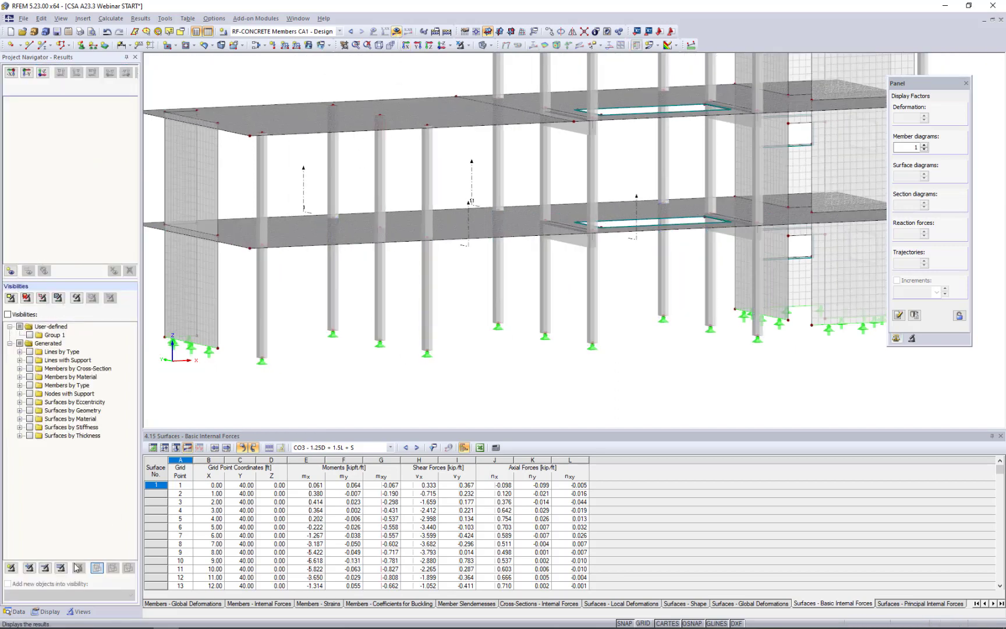
left_click(18, 611)
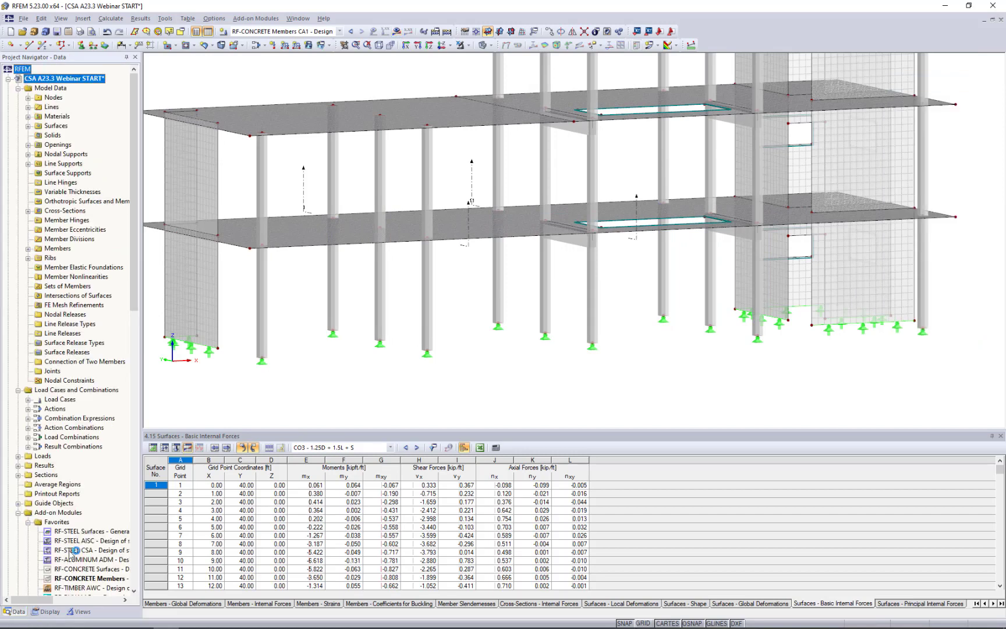
scroll(73, 550, "down", 1)
scroll(72, 550, "down", 2)
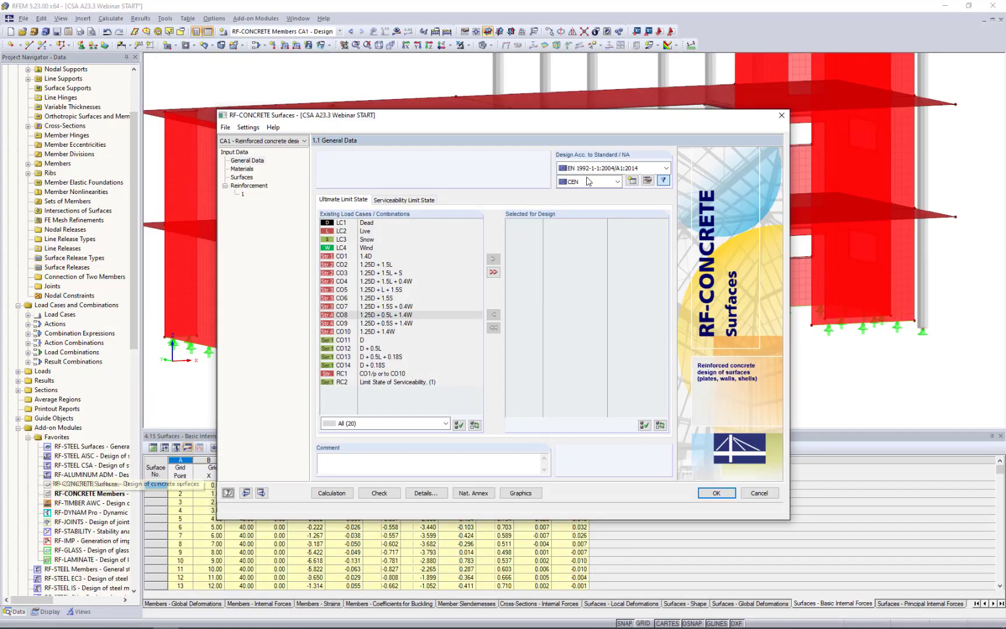
- Set the surface design standard to CSA A23.3-19 and select load combinations CO1 to CO10 for the ultimate limit state design
left_click(666, 167)
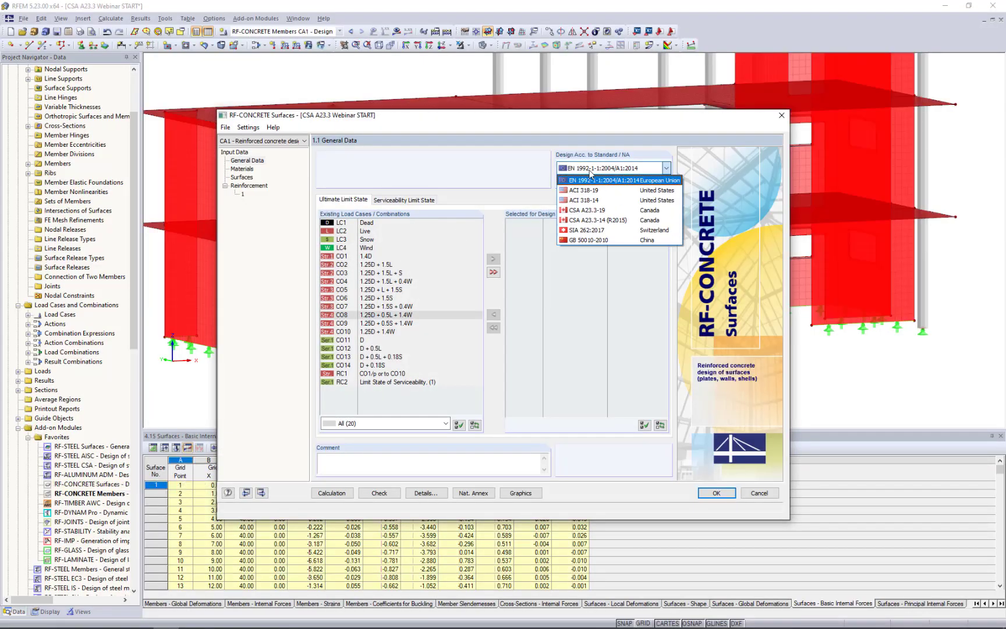
left_click(592, 213)
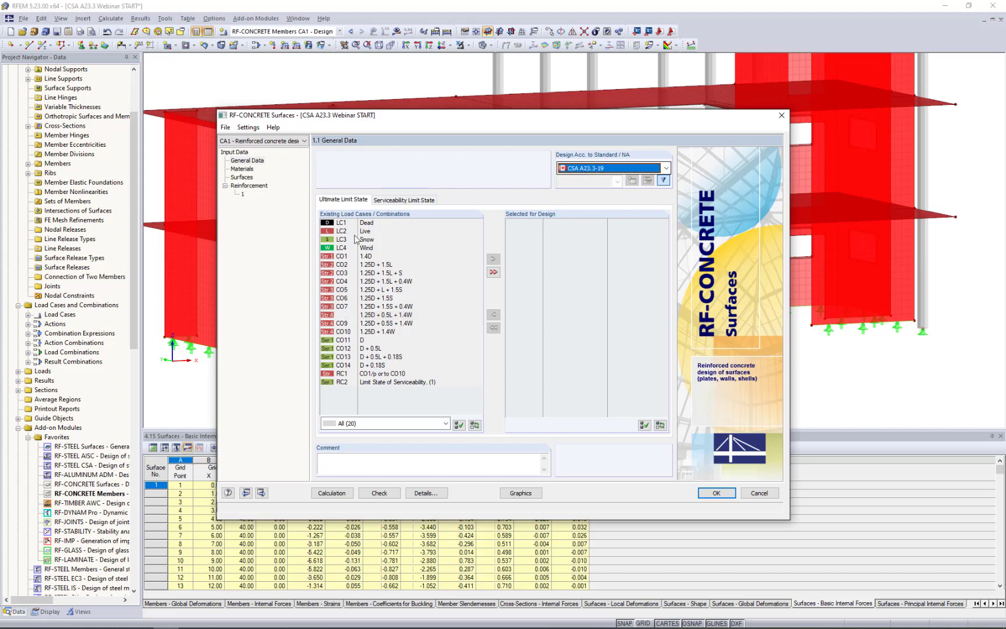
left_click(355, 256)
left_click(356, 259)
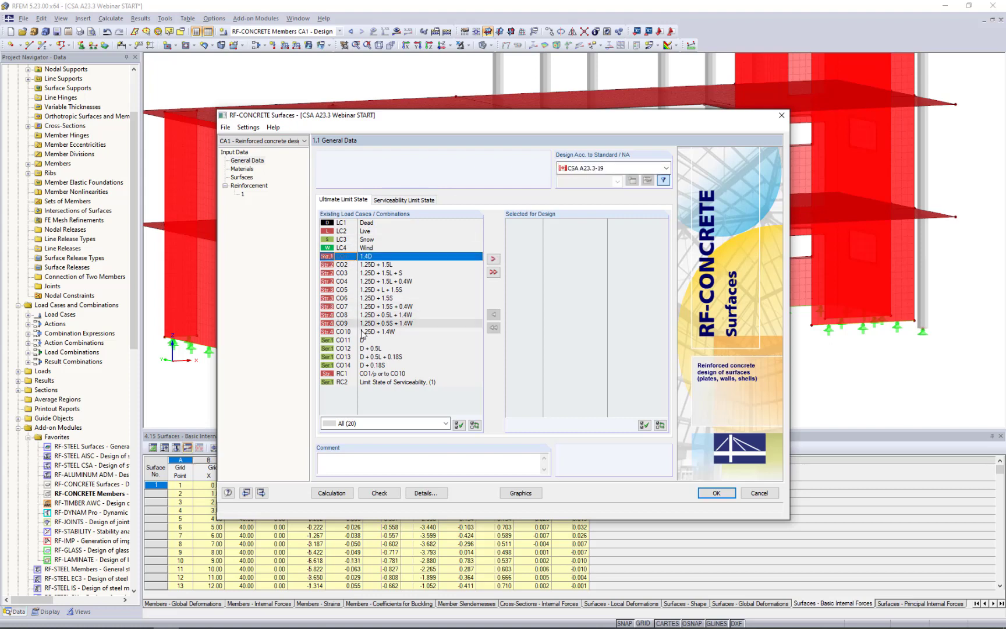
left_click(364, 333, "shift")
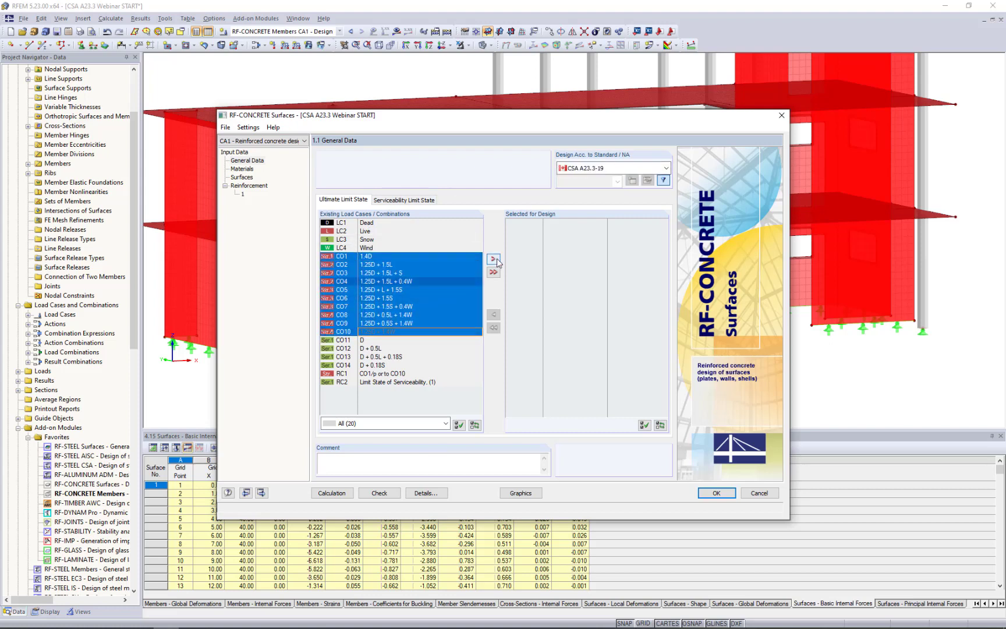
left_click(493, 258)
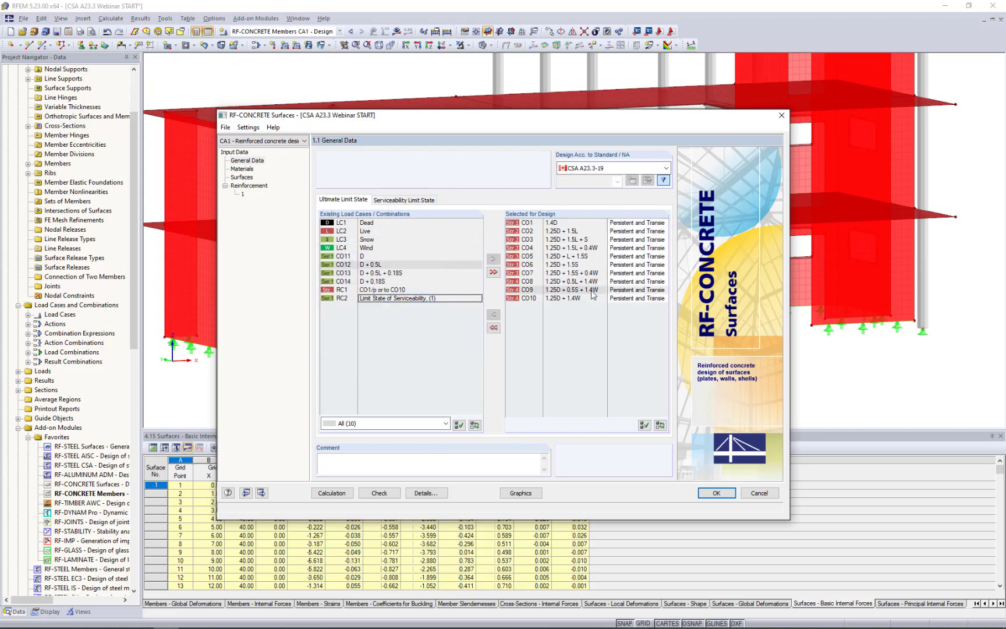
- Select load combinations CO11 to CO14 for the serviceability limit state design of the surfaces
left_click(412, 200)
scroll(407, 262, "down", 1)
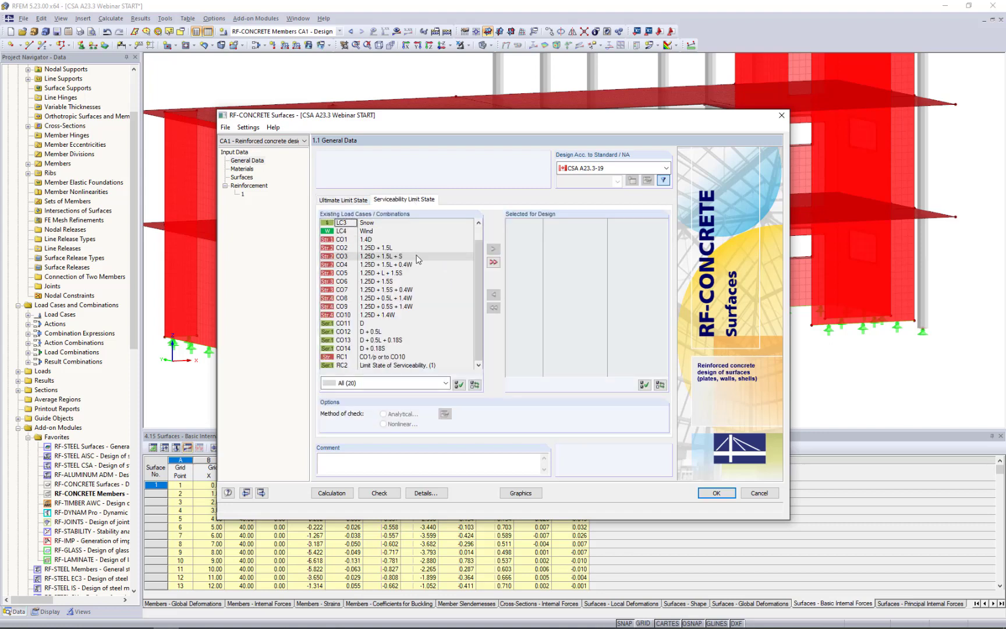
left_click(363, 324)
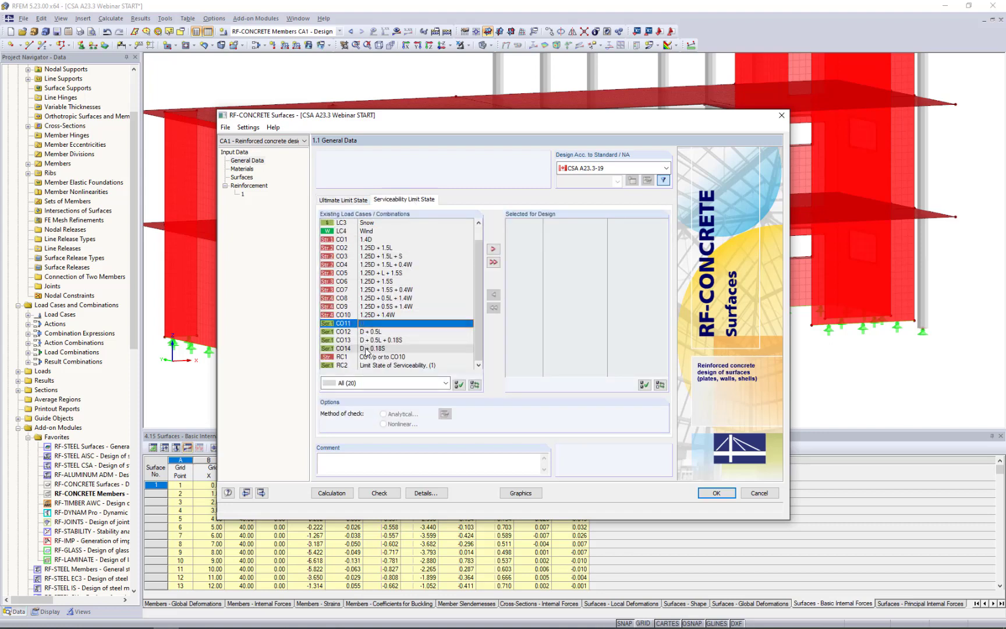
left_click(366, 349, "shift")
left_click(493, 249)
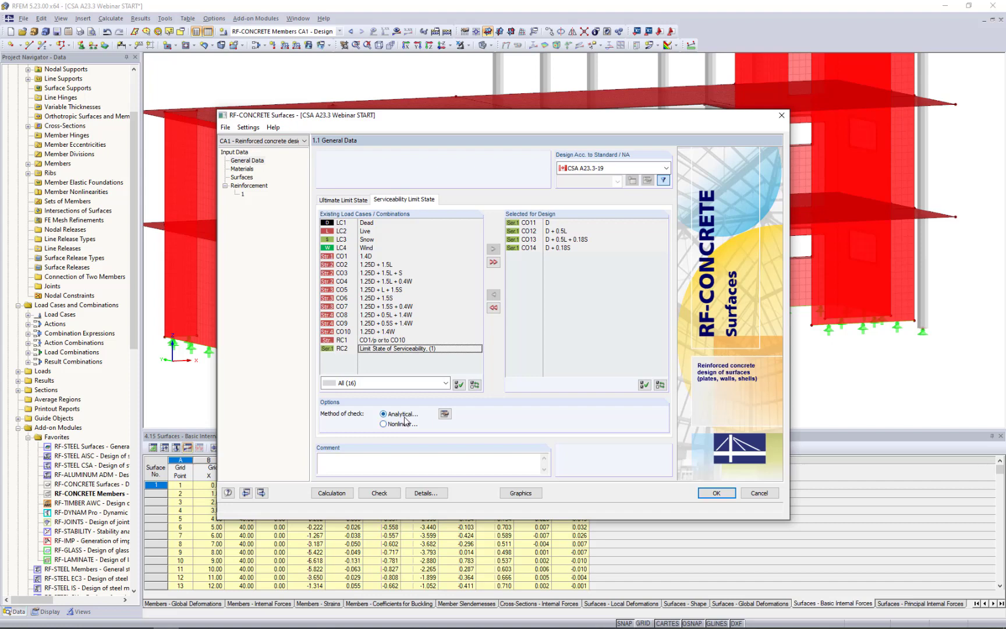
- Enable the deflection check with long-term deflection according to 9.8.2.5 in the analytical serviceability settings
left_click(444, 414)
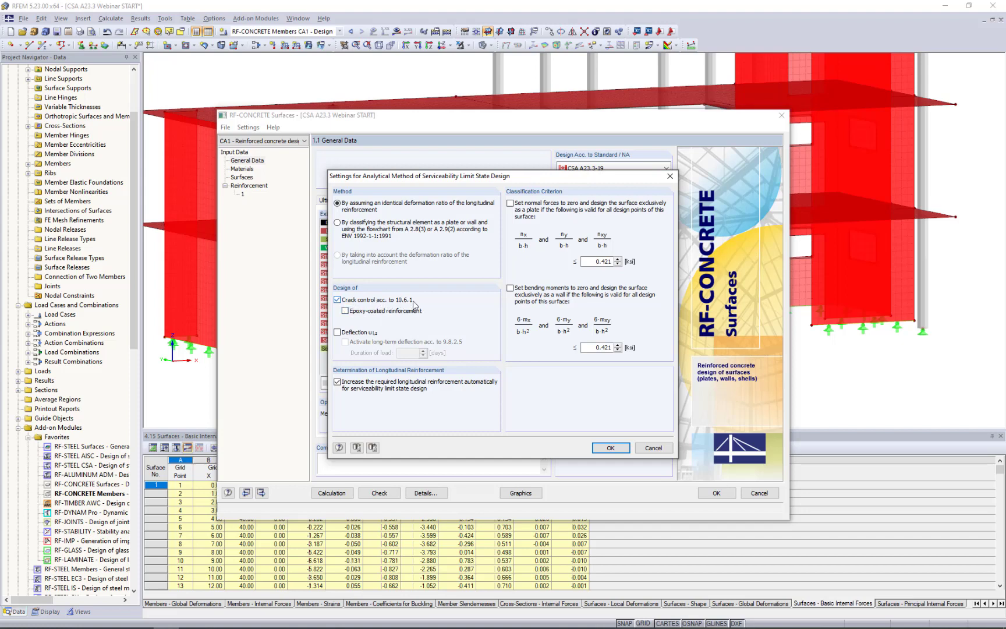
left_click(337, 332)
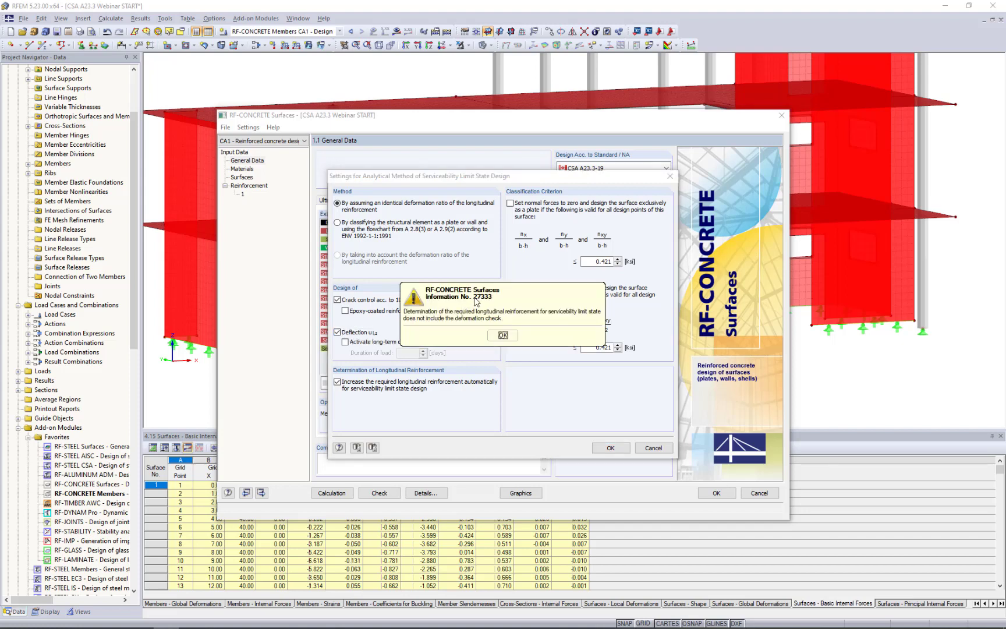
mouse_move(475, 300)
left_mouse_down()
mouse_move(506, 294)
mouse_move(486, 292)
left_mouse_up()
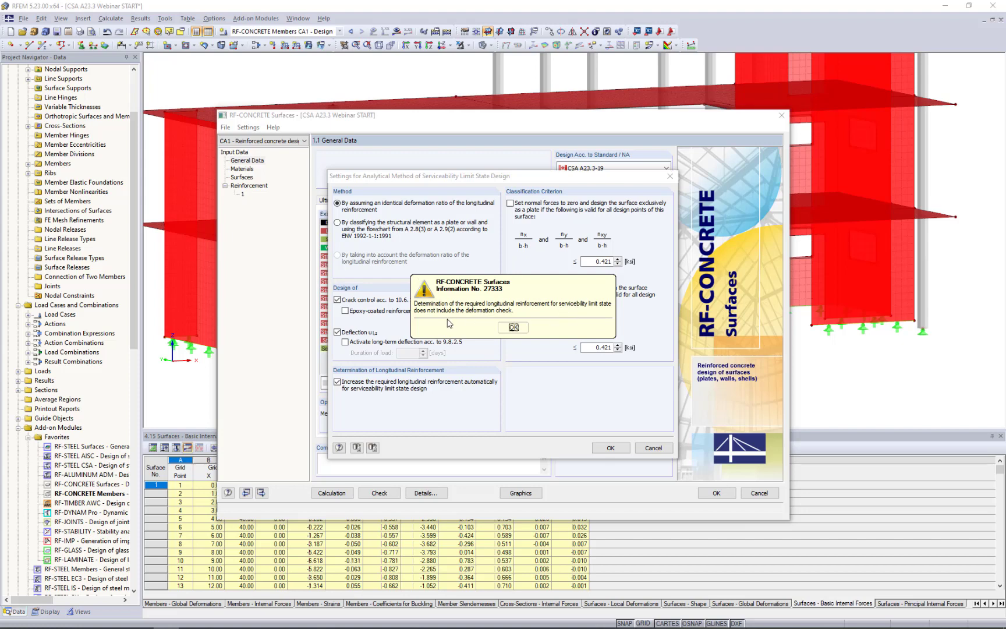
left_click(512, 328)
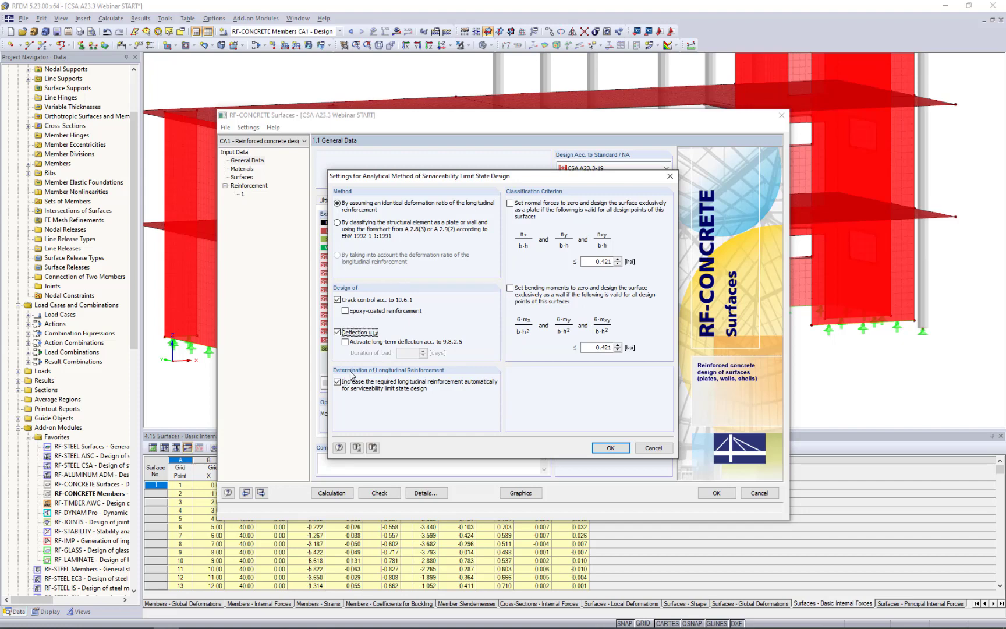
left_click(345, 342)
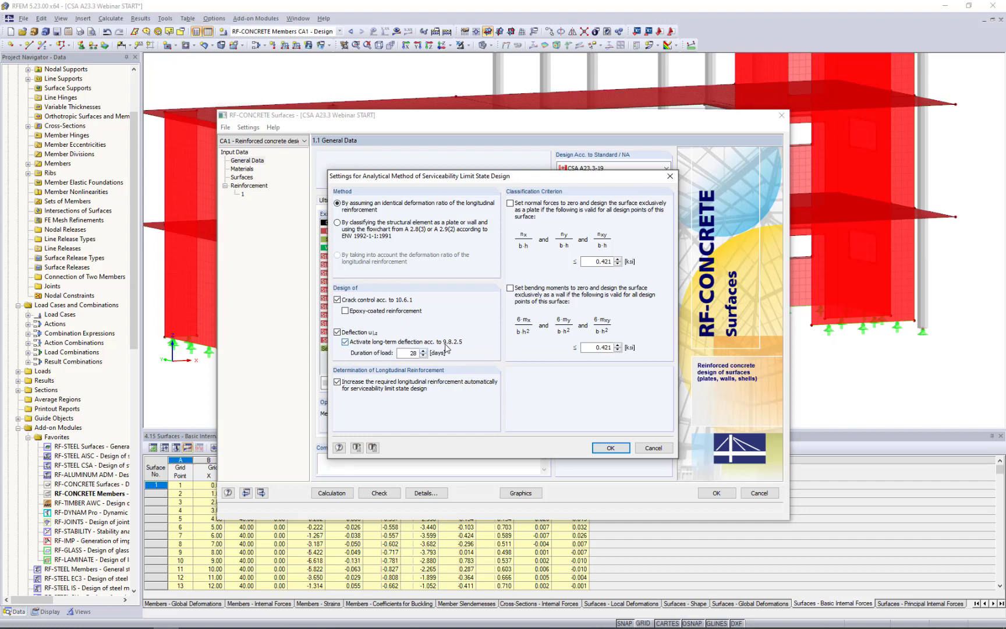
left_click(405, 353)
left_click(614, 448)
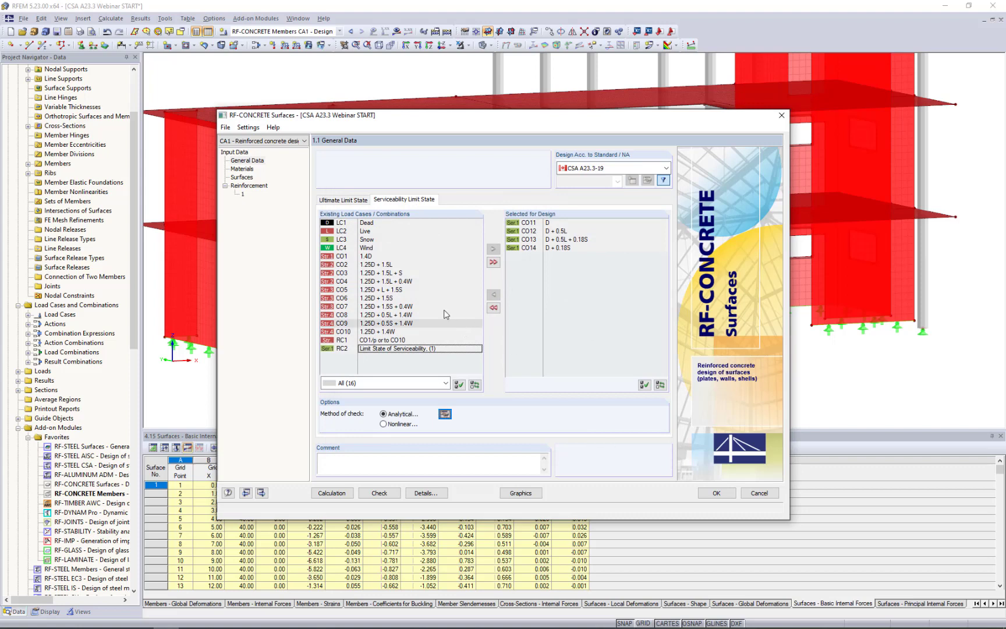
- Review the ultimate limit state selection and the concrete strength class and reinforcing steel assigned to the surfaces
left_click(336, 199)
left_click(241, 169)
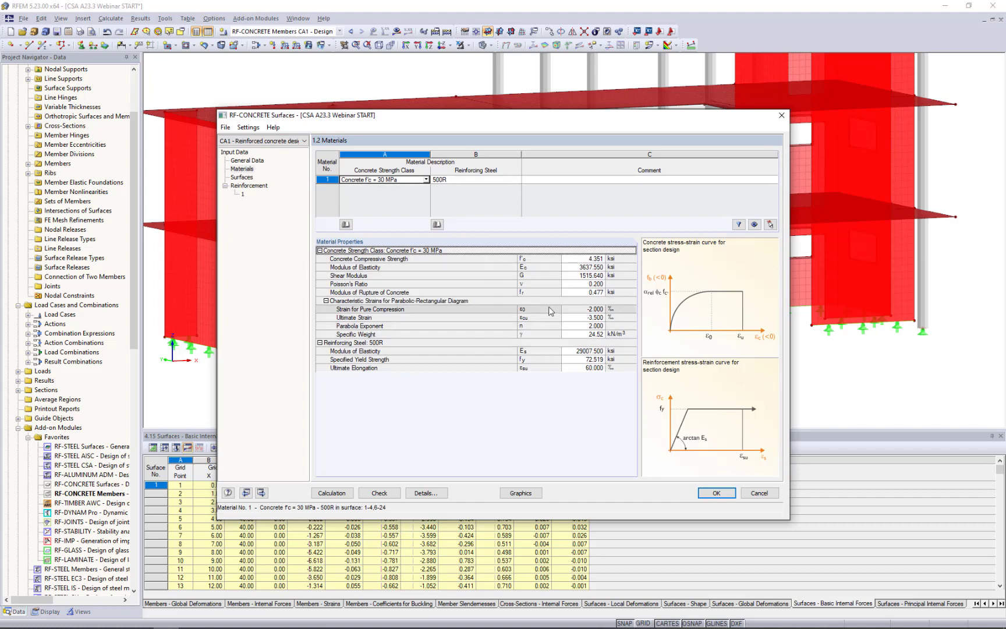
left_click(469, 181)
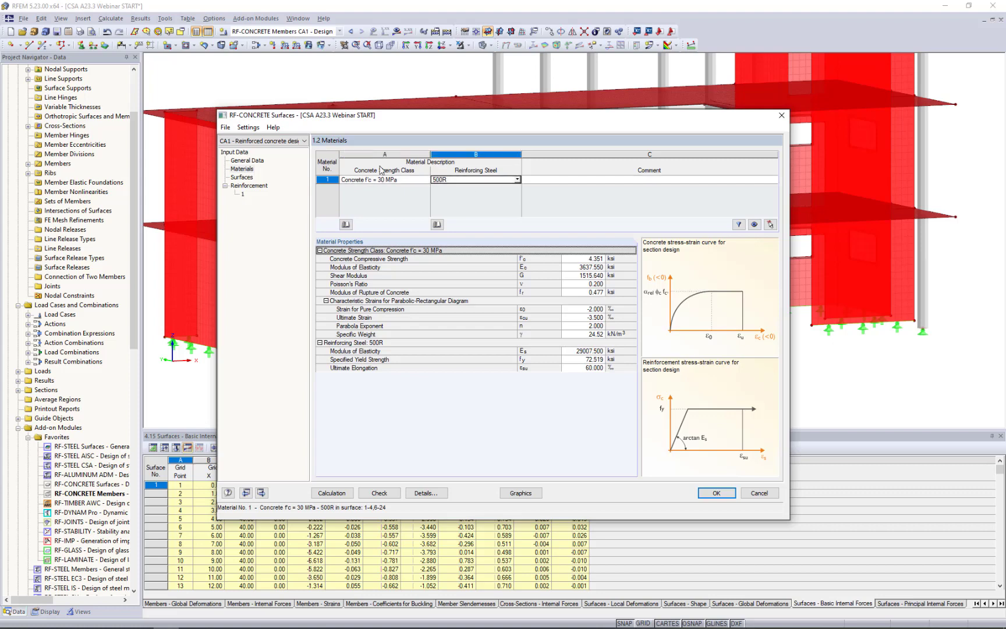
- Open the surfaces' deformation settings and view how the reference boundary line for the deflection limit is defined
left_click(242, 178)
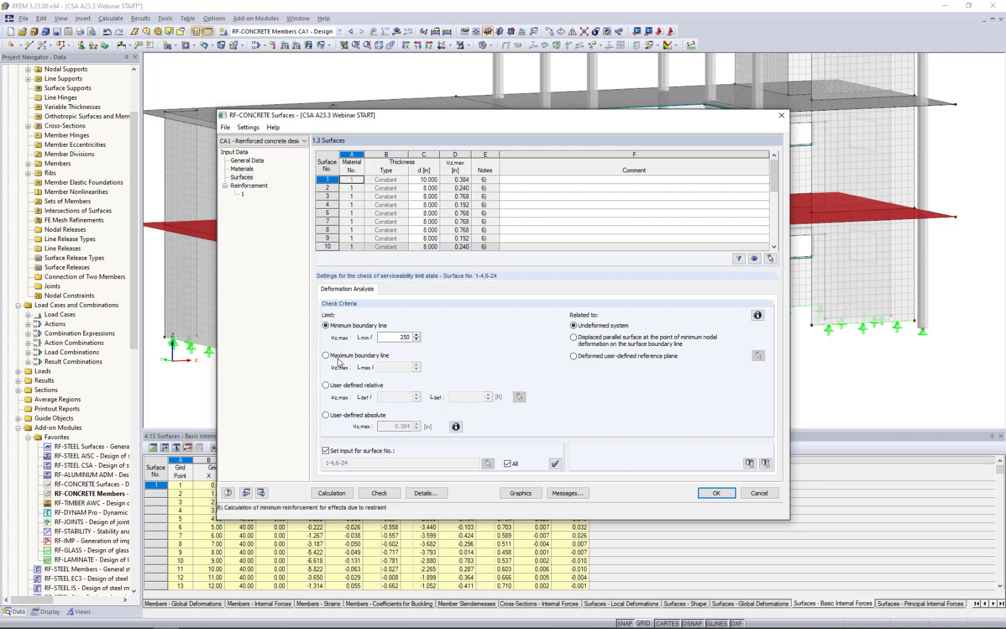
left_click(455, 427)
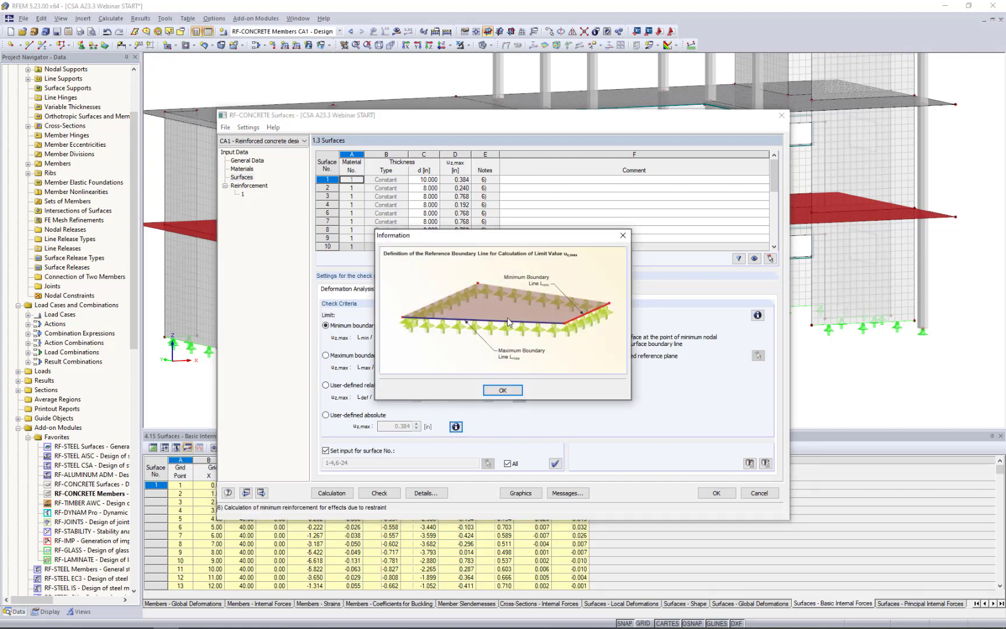
left_click(622, 236)
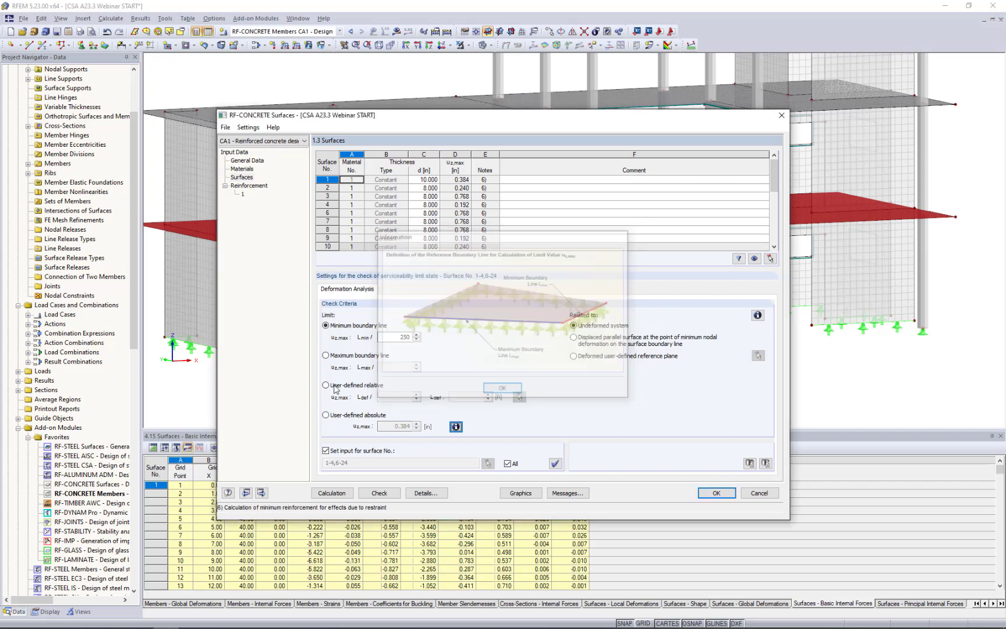
- Set a user-defined absolute deflection limit of 1.5 in for all designed surfaces
left_click(326, 415)
left_click(396, 427)
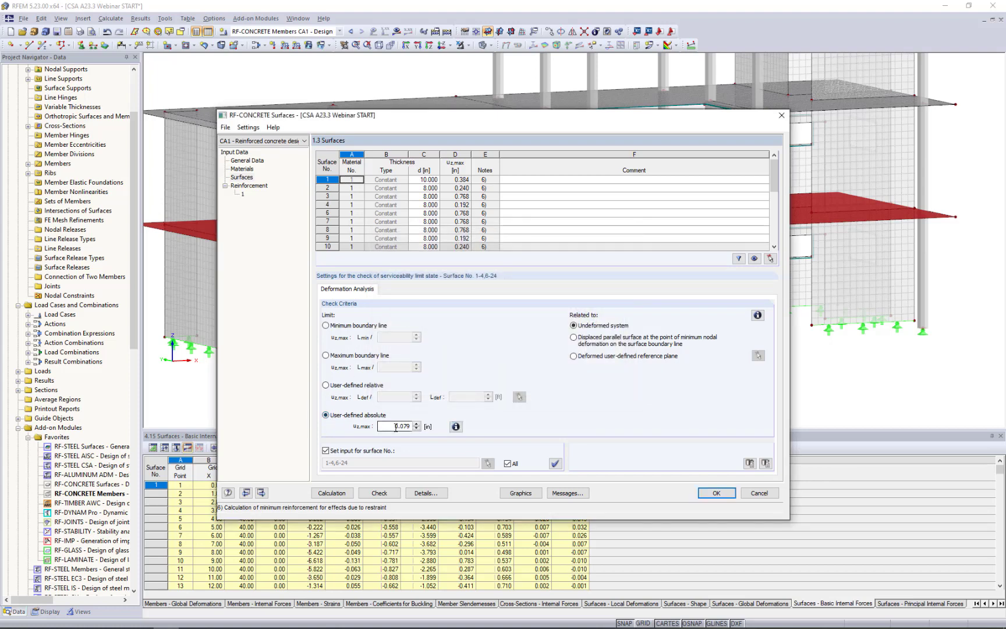
left_click_drag(396, 427, 446, 428)
type("1.5")
left_click(507, 464)
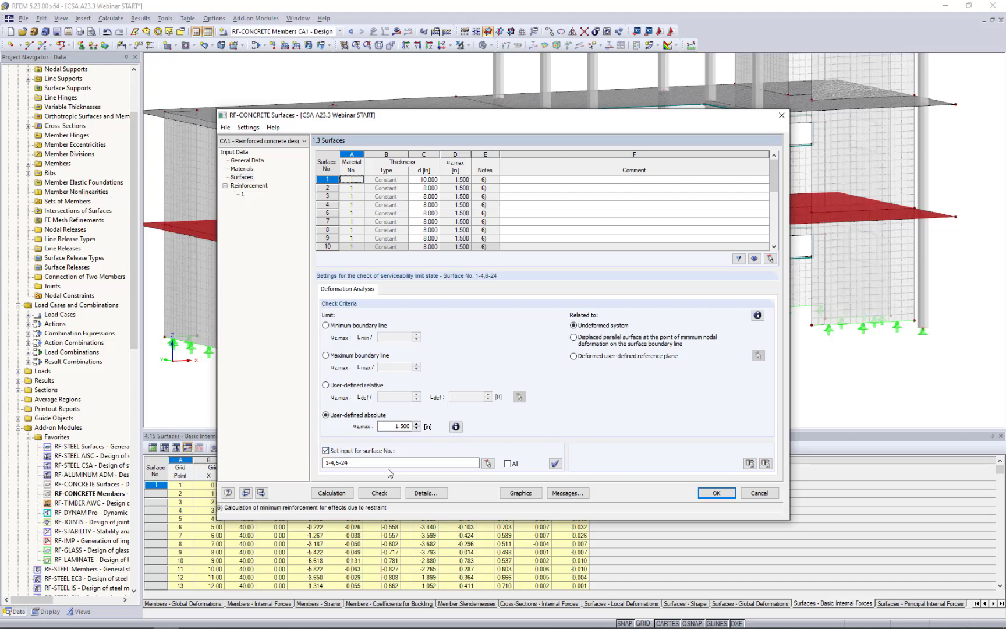
left_click(508, 463)
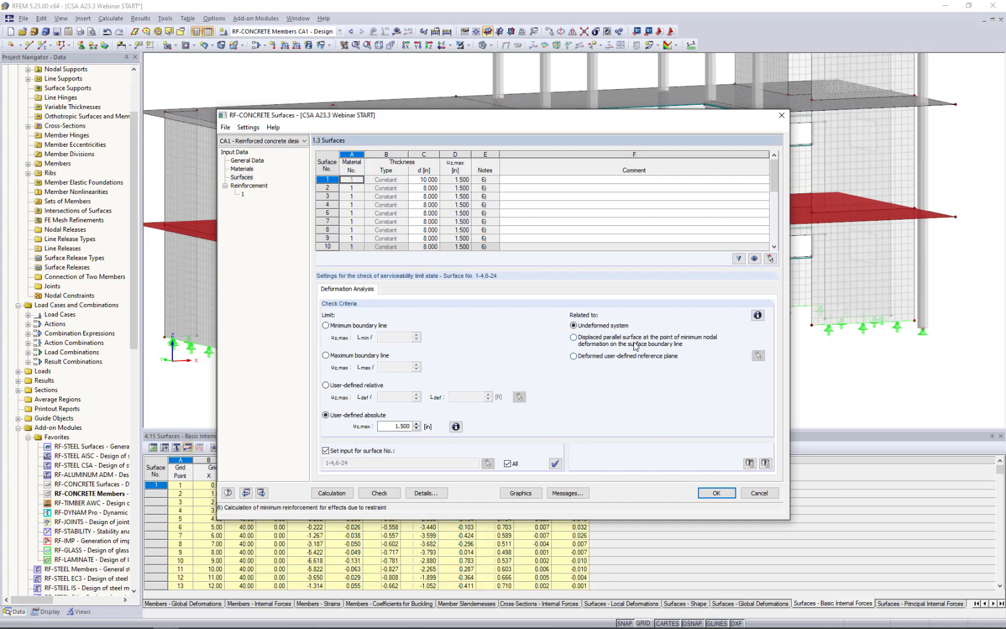
- View the explanation of the displaced parallel surface and deformed user-defined reference plane options for local deformation
left_click(757, 316)
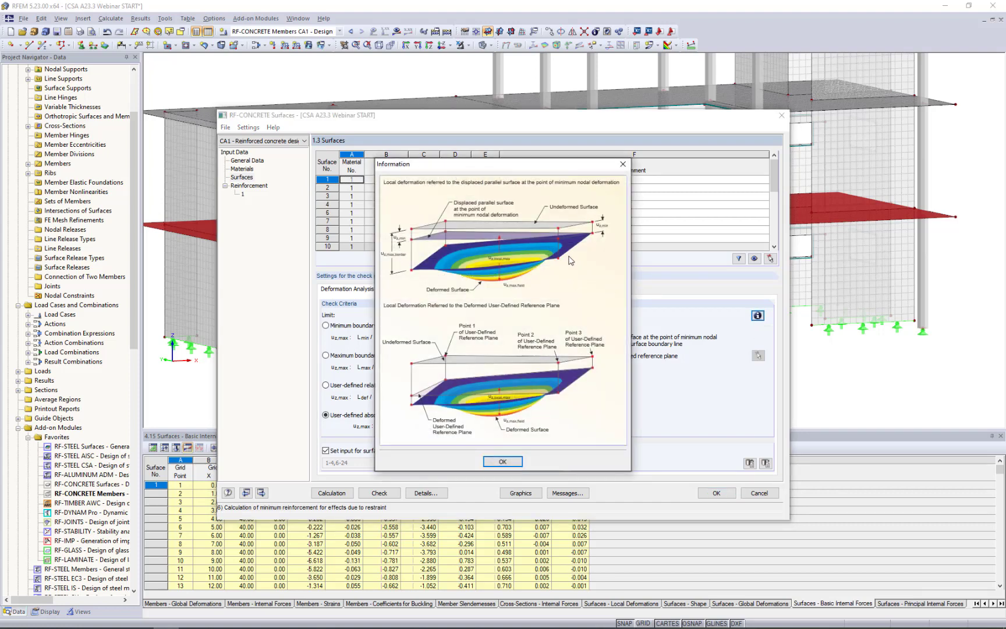
left_click_drag(544, 166, 430, 189)
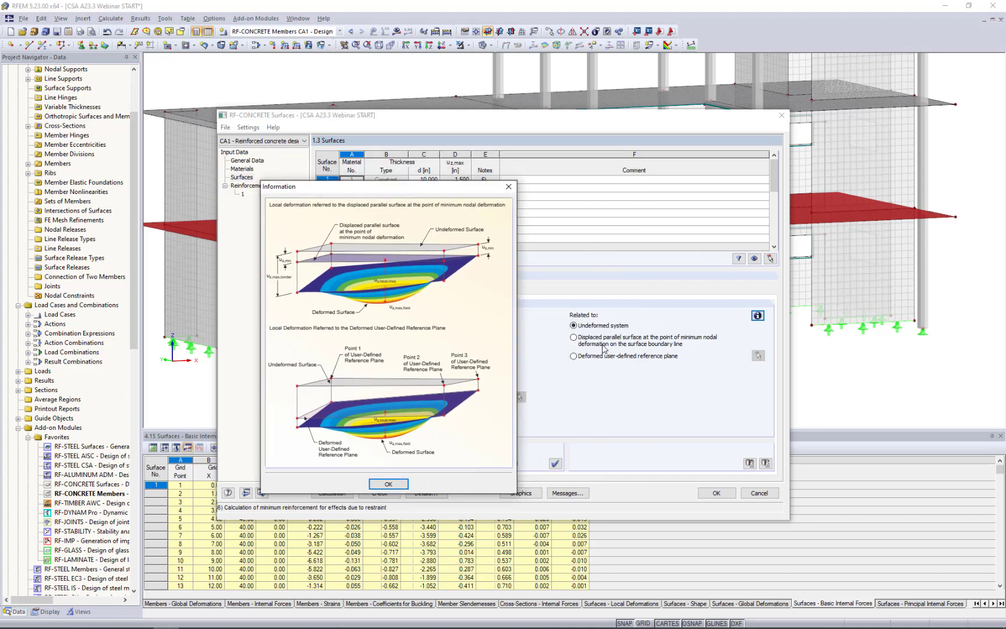
left_click(399, 488)
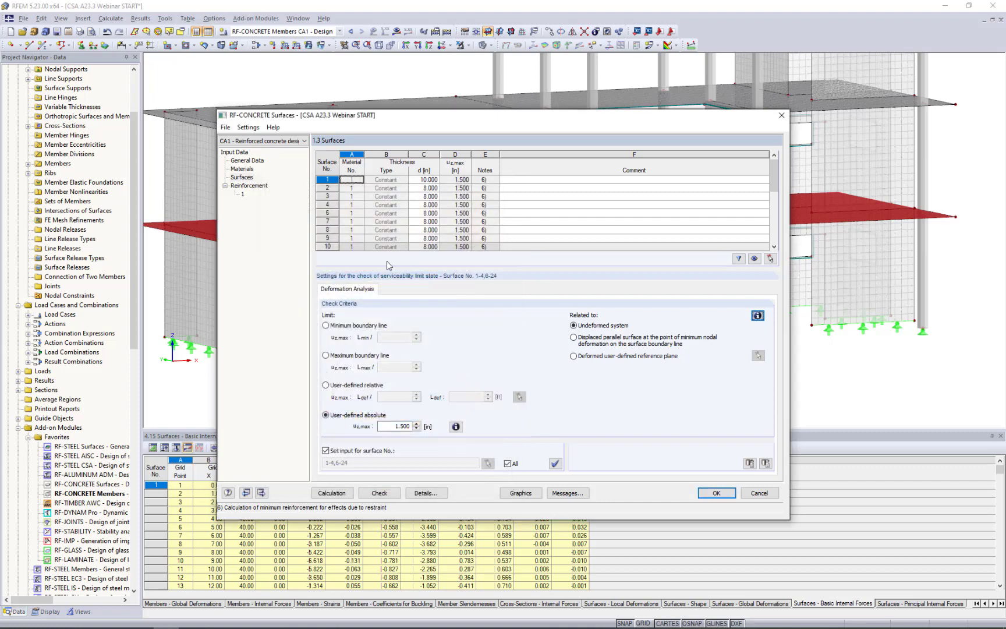
- Name the first reinforcement group Floor 1 and assign it only to surface 1, the lower floor slab
left_click(250, 186)
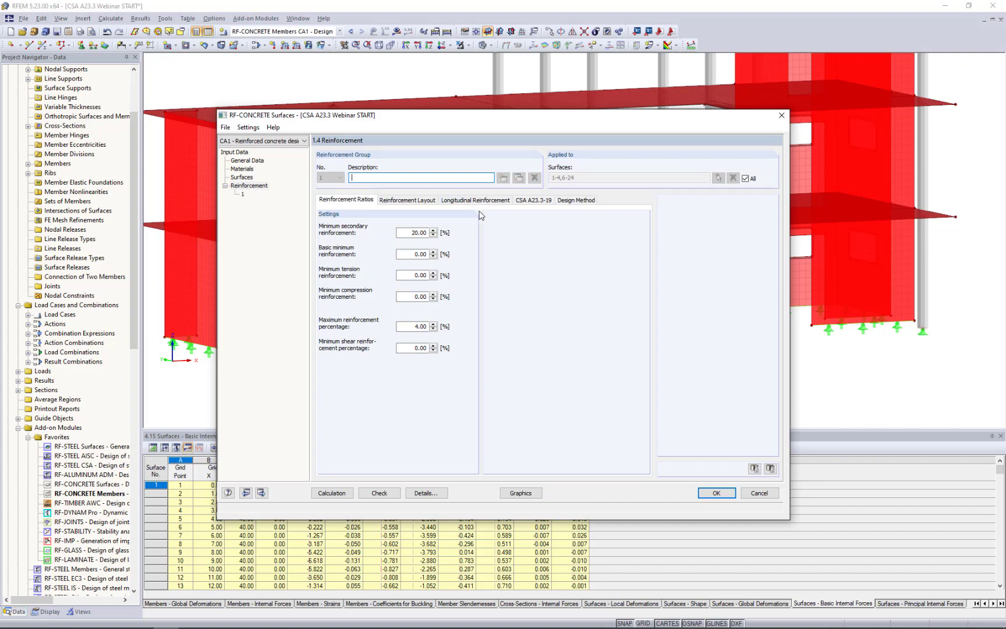
type("loor 1")
left_click(745, 179)
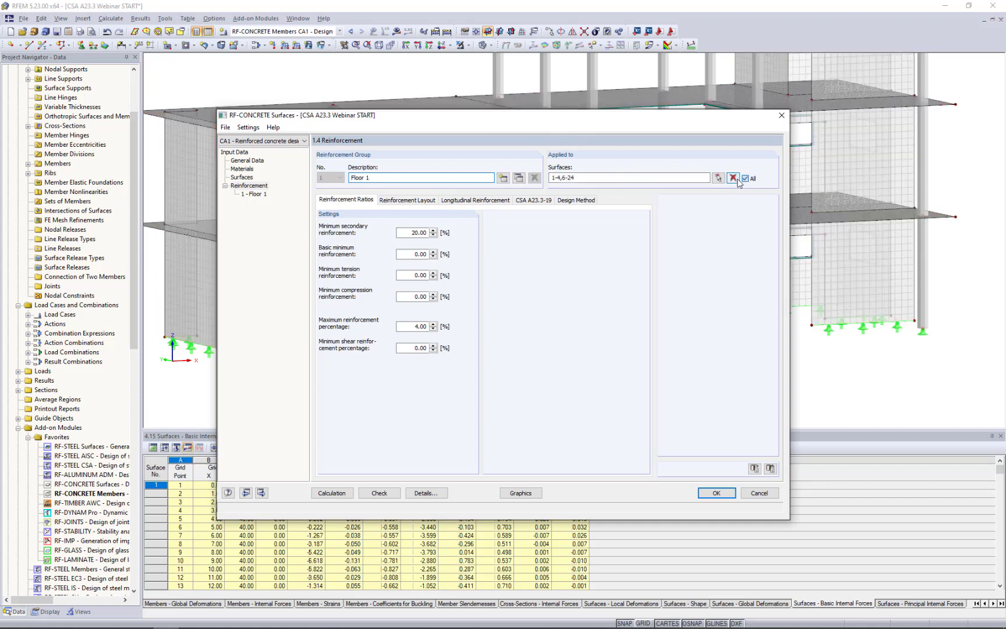
left_click(734, 178)
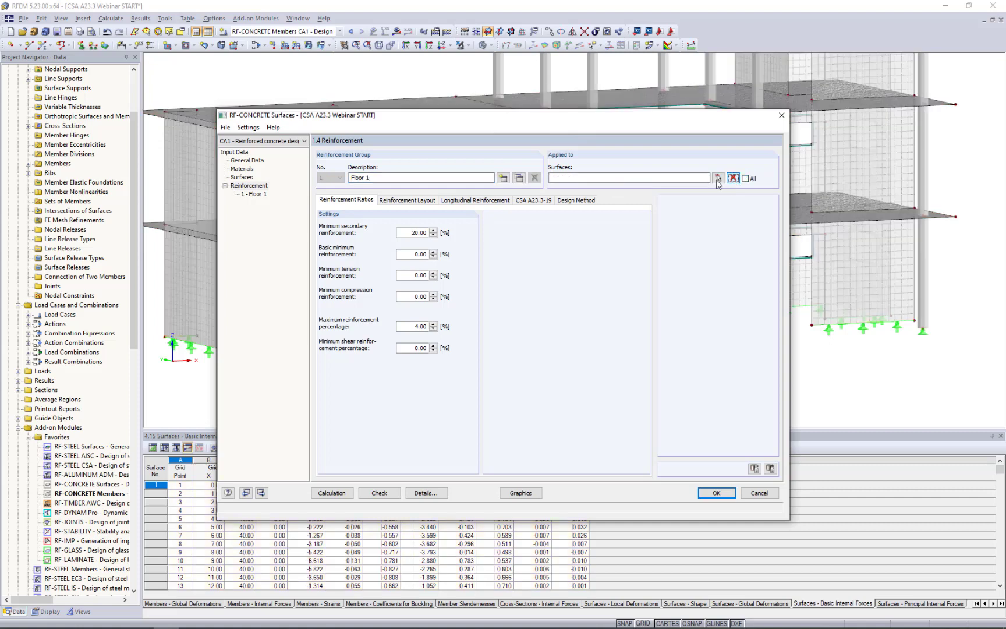
left_click(719, 183)
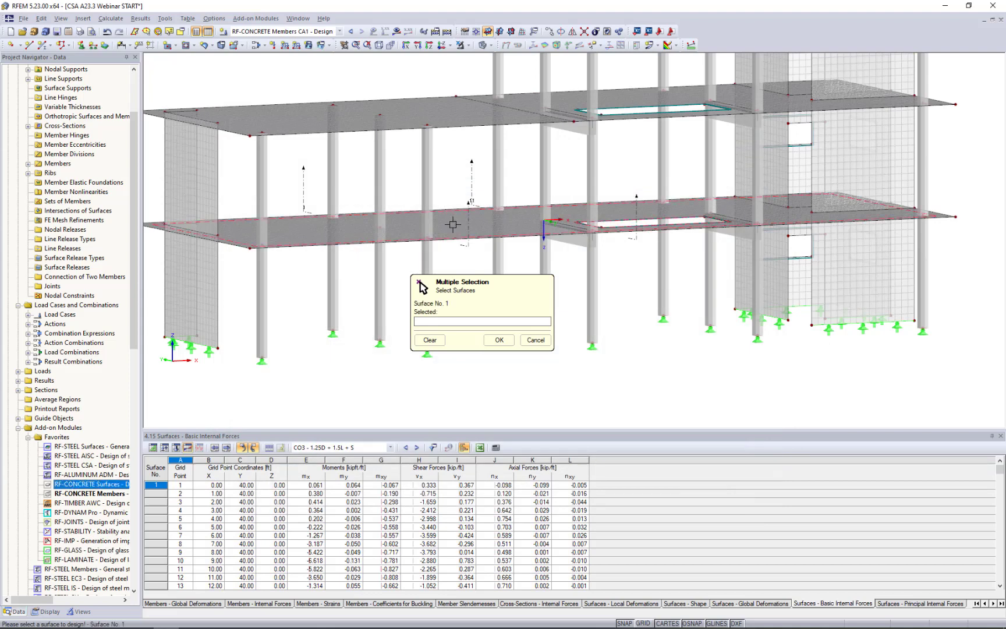
left_click(451, 226)
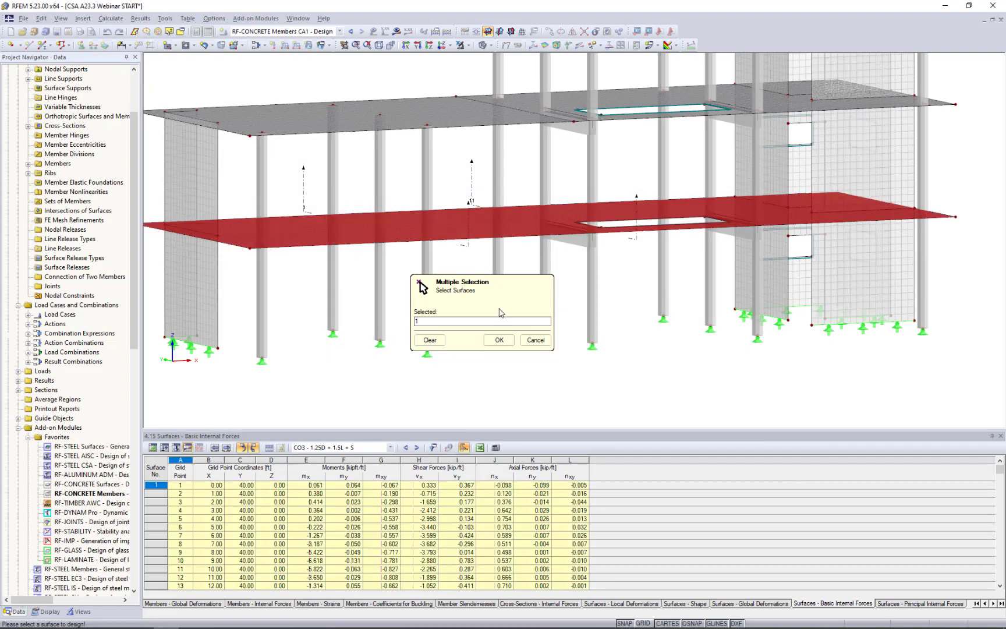
key("Return")
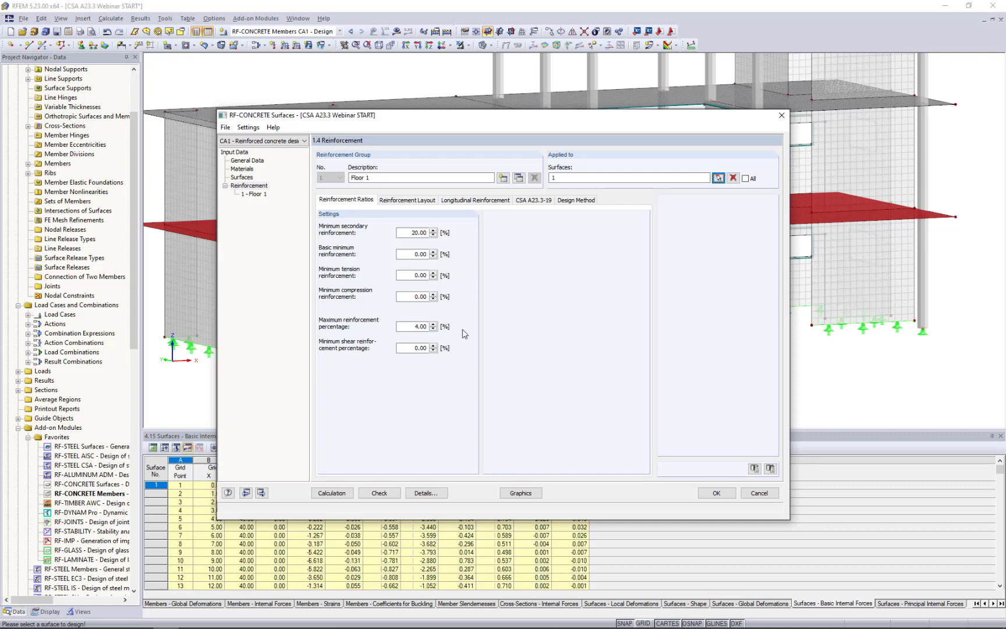
- Set the concrete cover d1 to 1.0 in for the top and bottom basic and additional reinforcement of Floor 1
left_click(407, 200)
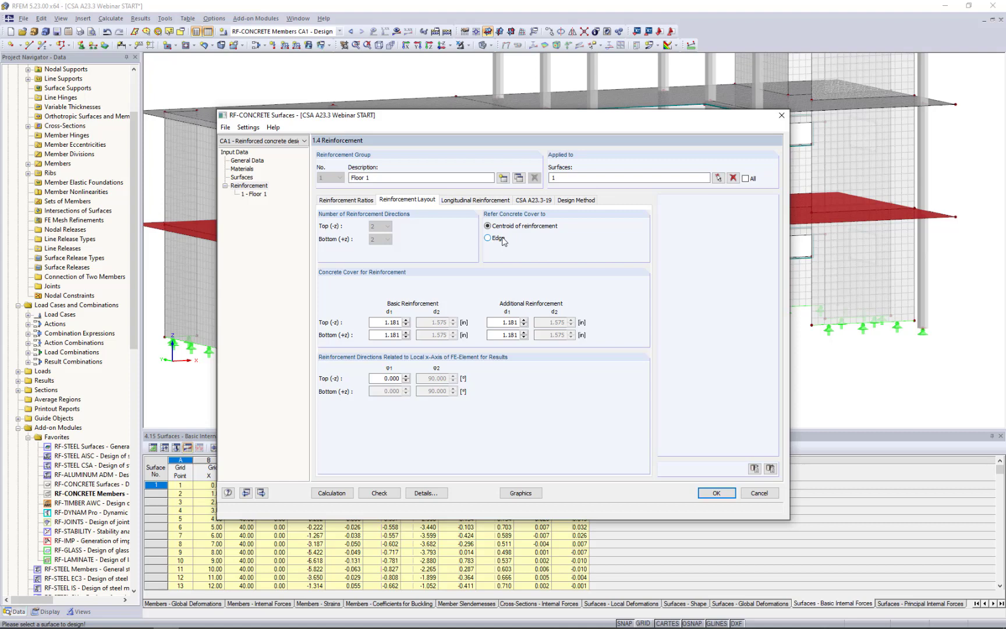
double_click(385, 321)
type("1")
key("Tab")
type("1.0")
key("Tab")
type("1.0")
key("Tab")
type("1")
- Define Floor 1's basic reinforcement area from 0.77 in rebar at 8 in spacing, applied to top and bottom in both directions
left_click(475, 200)
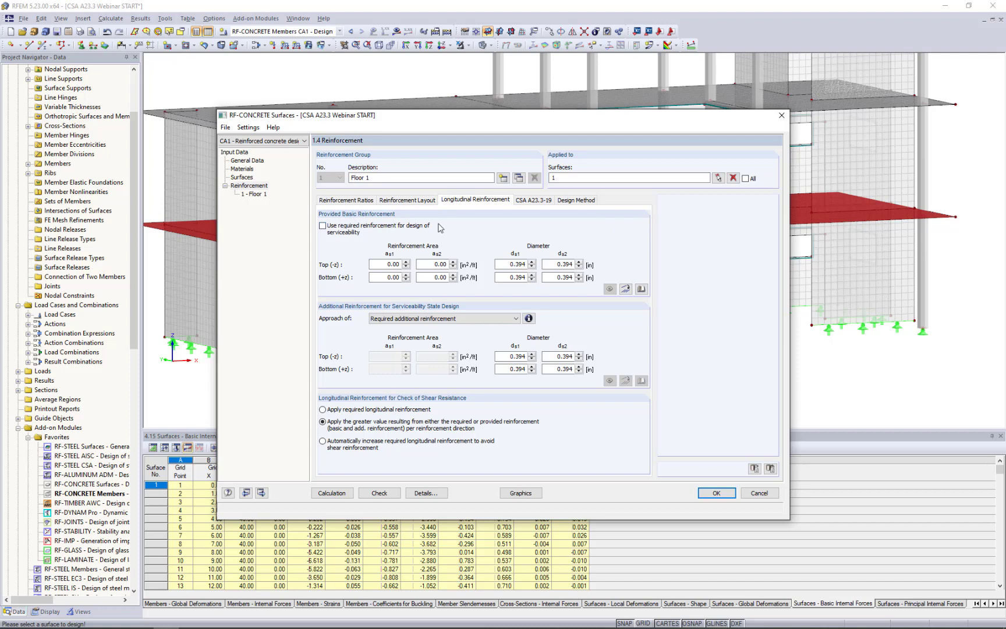
left_click(626, 289)
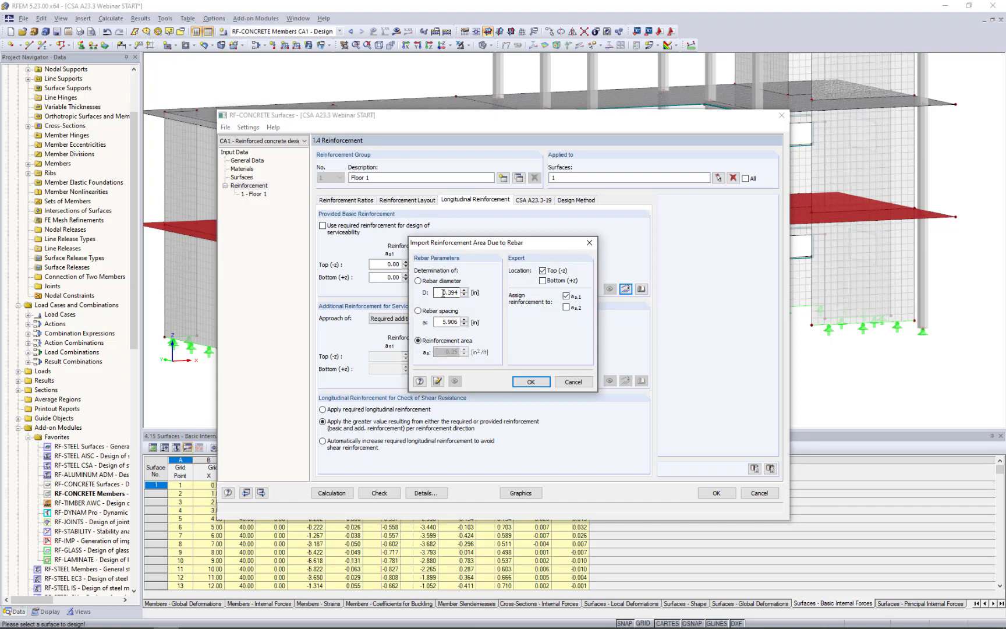
double_click(443, 293)
type("0.77")
double_click(435, 319)
type("8")
left_click(546, 281)
left_click(567, 308)
left_click(540, 383)
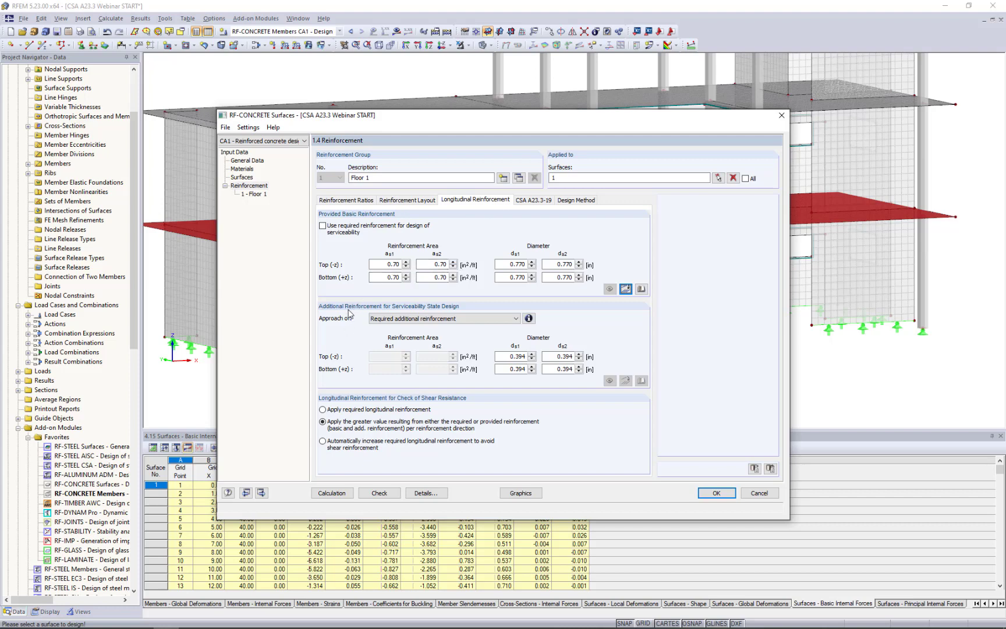
- Examine the additional reinforcement approaches available for the serviceability design and their explanatory diagrams
left_click(412, 321)
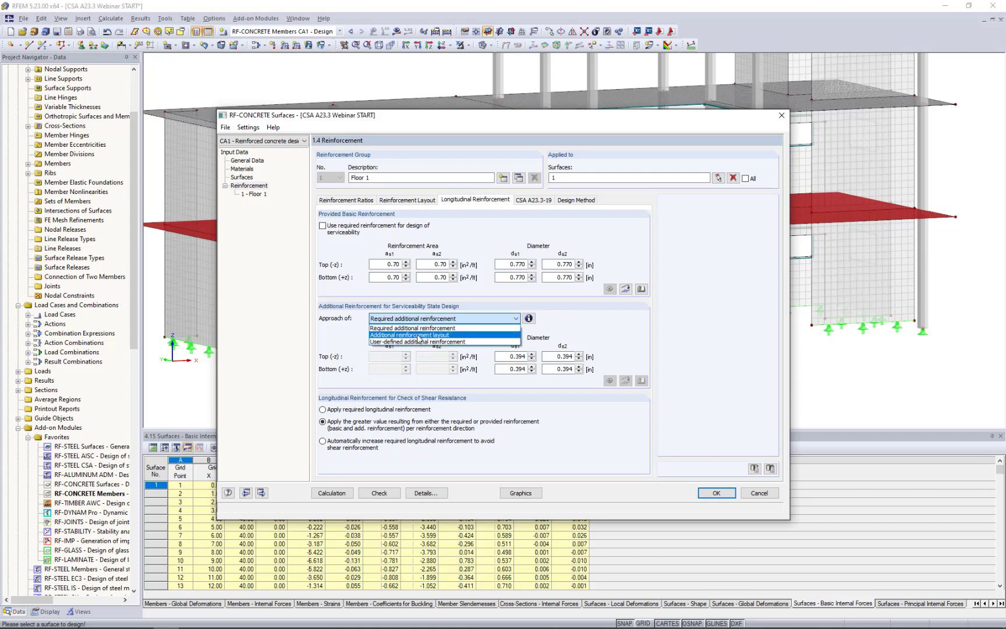
left_click(529, 319)
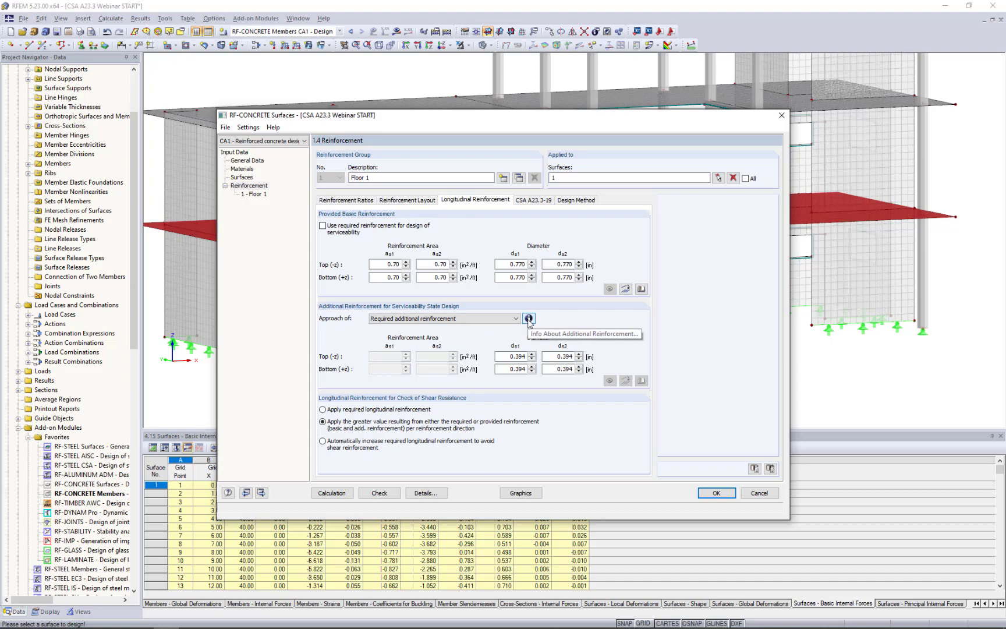
left_click(528, 319)
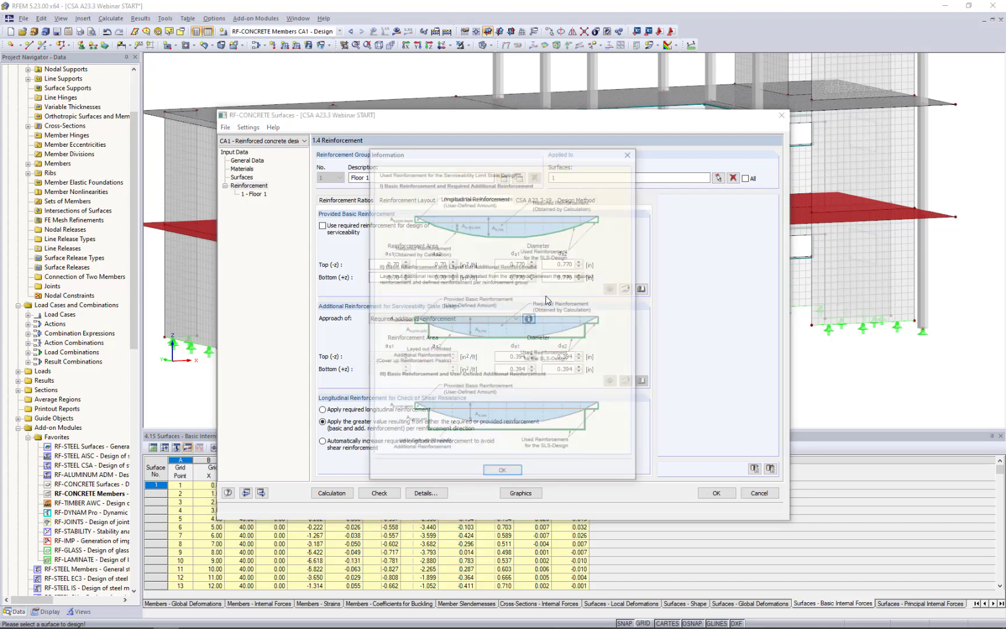
left_click_drag(512, 152, 626, 156)
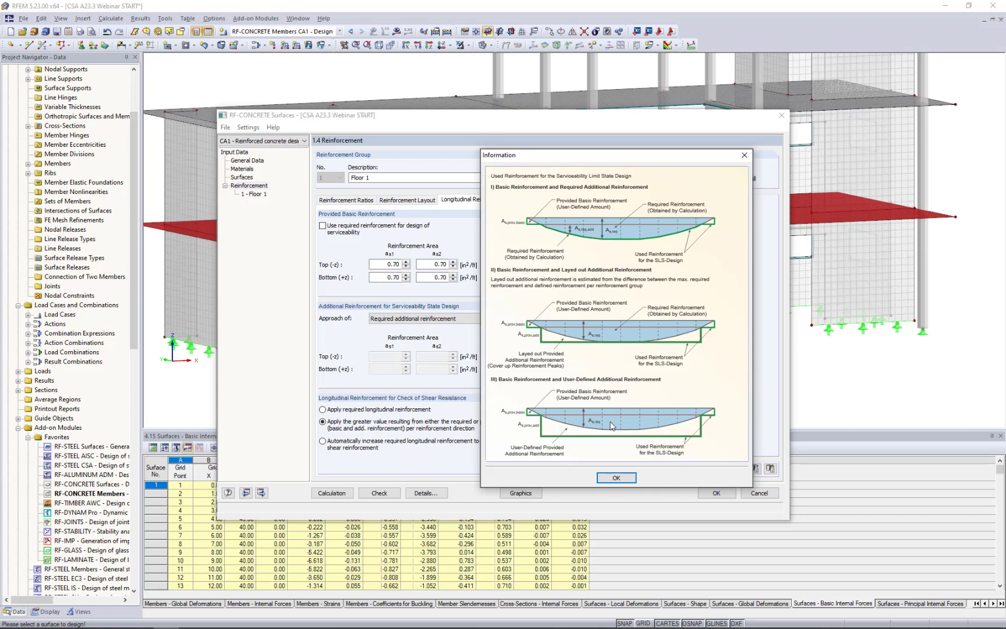
left_click(617, 478)
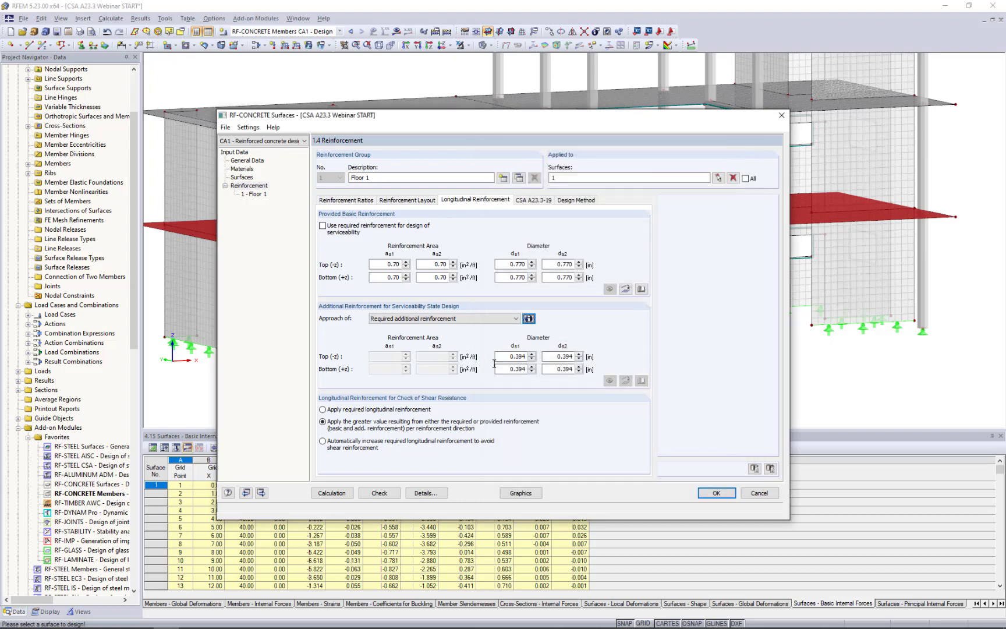
- Set the serviceability approach to Additional reinforcement layout, with 0.770 in additional bar diameters at top and bottom in both directions
left_click(493, 318)
left_click(477, 336)
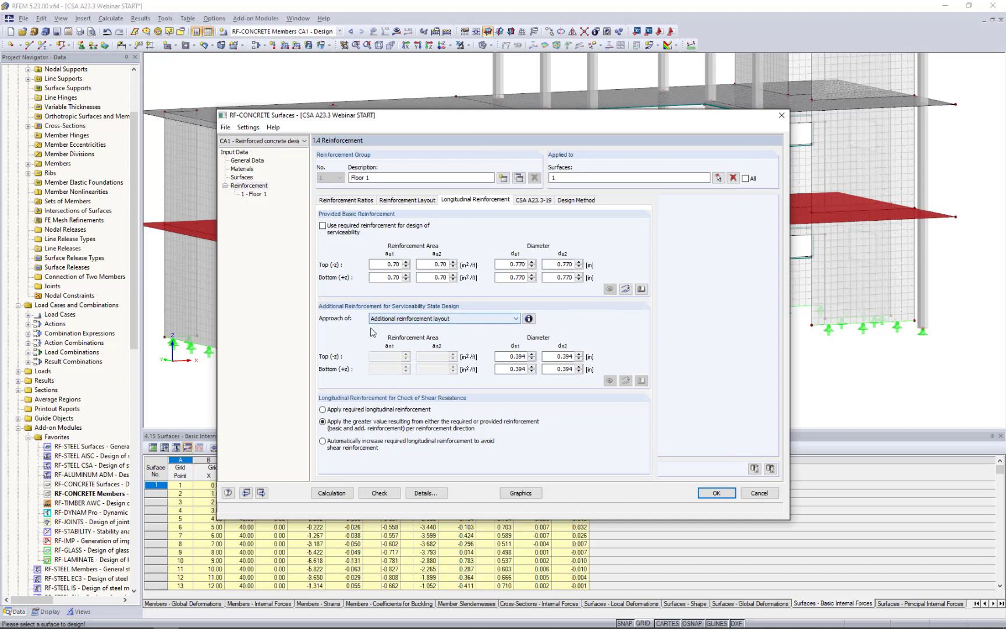
double_click(516, 264)
key("ctrl+c")
double_click(511, 355)
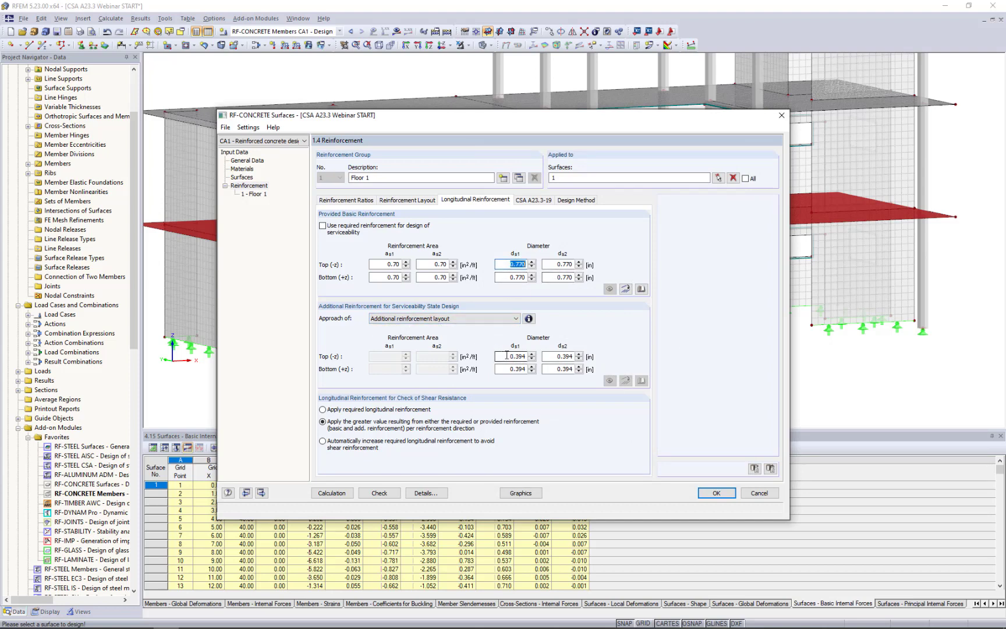
key("ctrl+v")
double_click(504, 368)
key("ctrl+v")
double_click(559, 355)
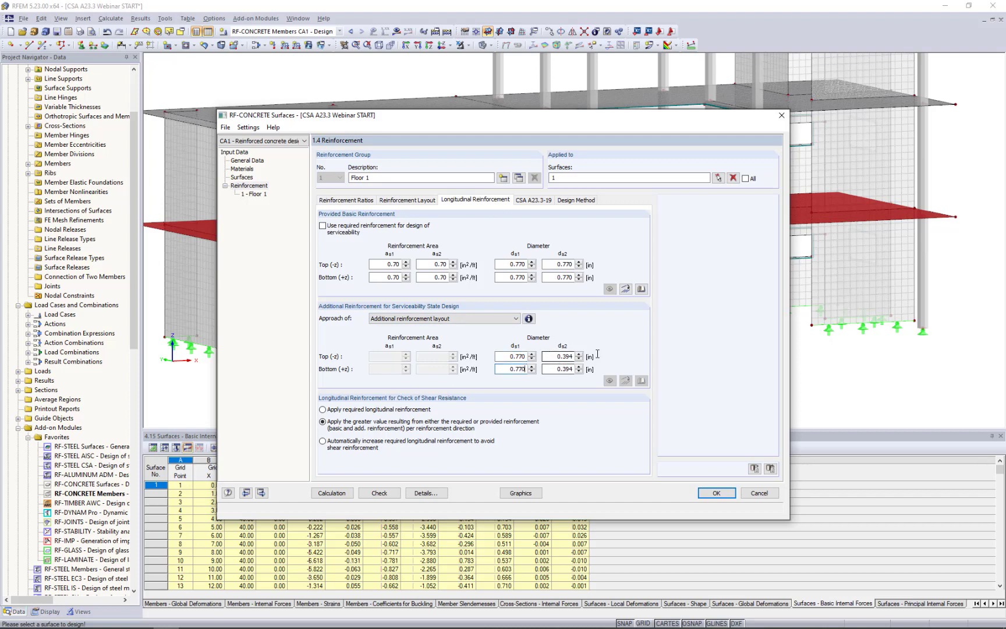
key("ctrl+v")
double_click(558, 369)
key("ctrl+v")
- Try the CSA A23.3-19 minimum longitudinal reinforcement for walls instead of plates, and restore the plate option
left_click(531, 200)
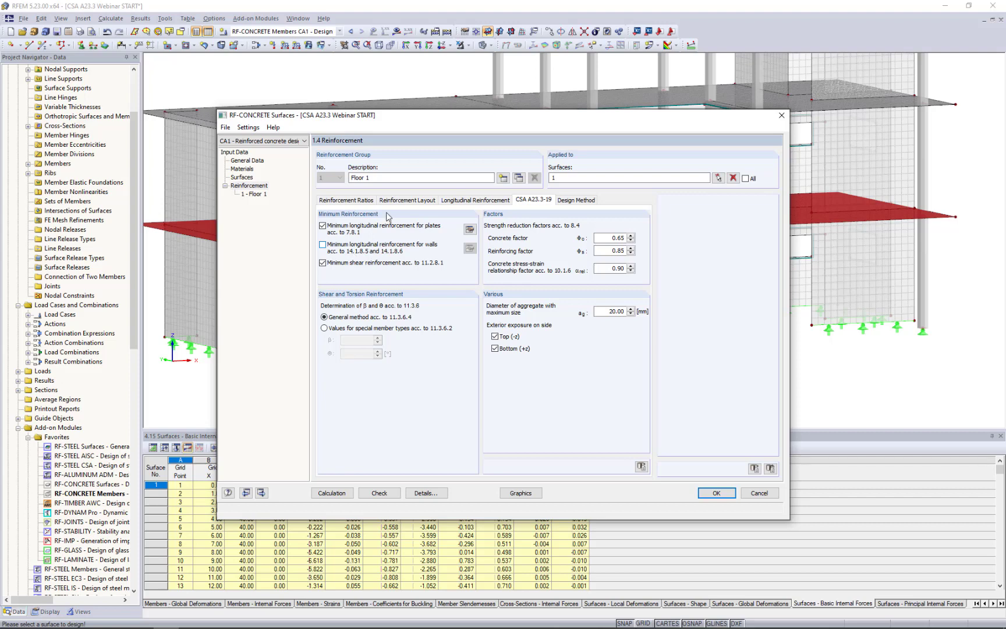
left_click(323, 245)
left_click(323, 226)
left_click(322, 226)
left_click(323, 245)
- Turn off exterior exposure on the top (-z) and bottom (+z) sides, check the design method, and accept the module's input
left_click(495, 336)
left_click(495, 348)
left_click(582, 200)
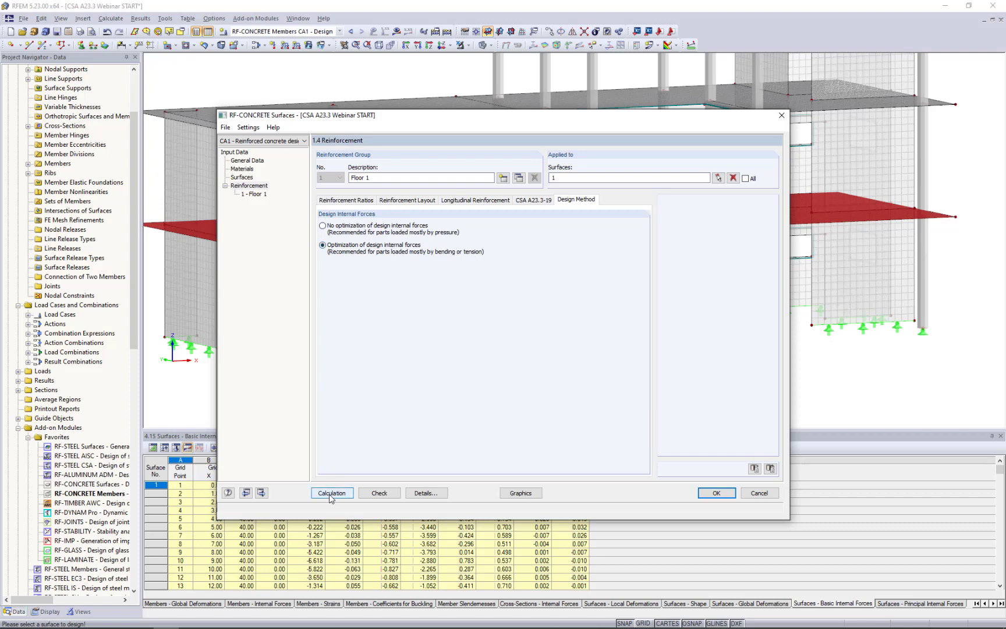
left_click(716, 493)
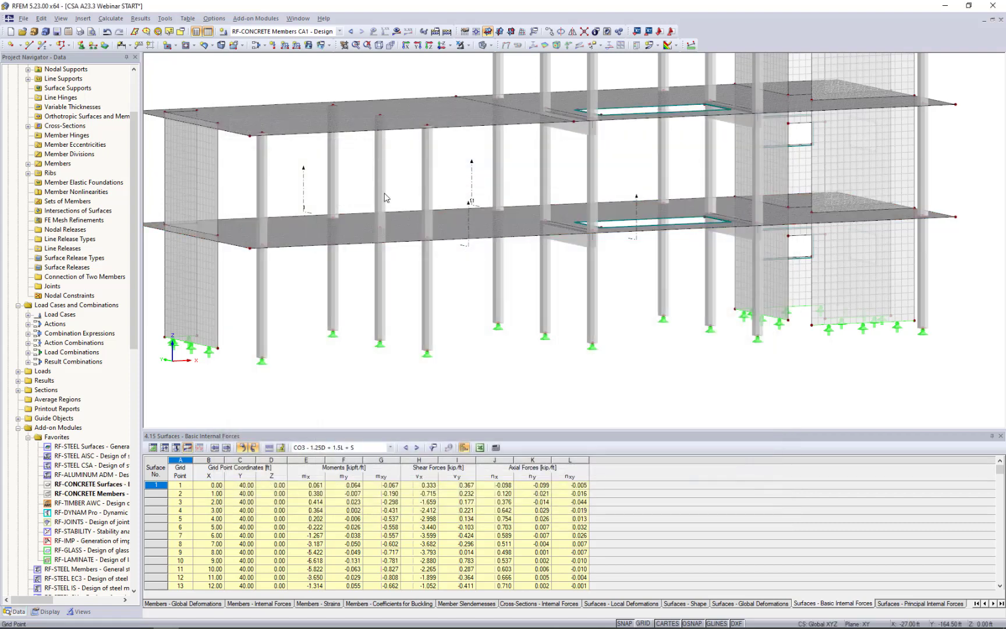
- Switch to the CSA A23.3 Webinar SURFACE 1 model and review its total required reinforcement in RF-CONCRETE Surfaces, widening the Required Reinforcement column
left_click(297, 18)
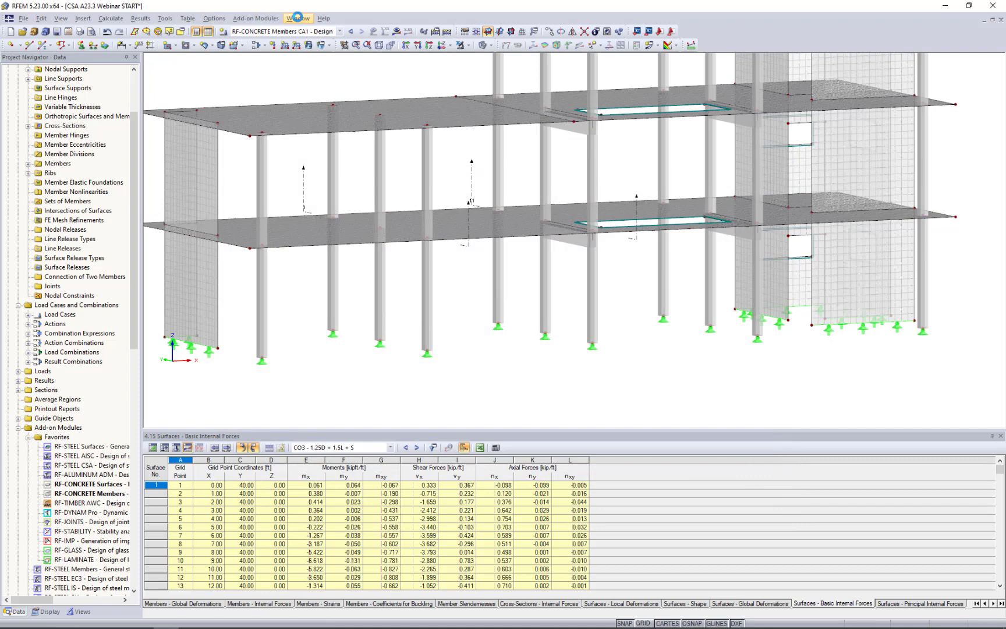
left_click(334, 164)
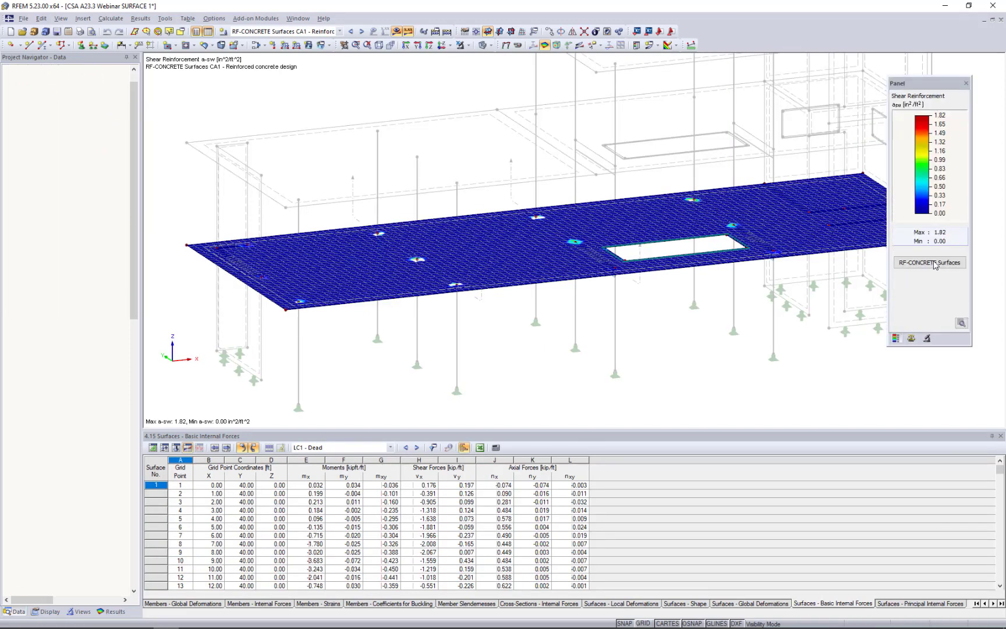
left_click(933, 263)
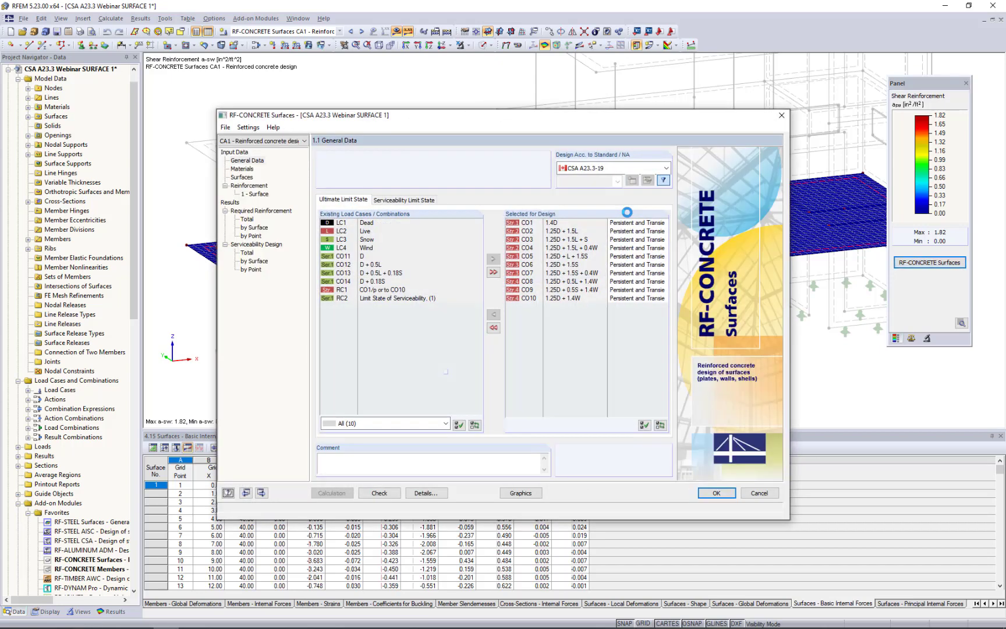
left_click(246, 219)
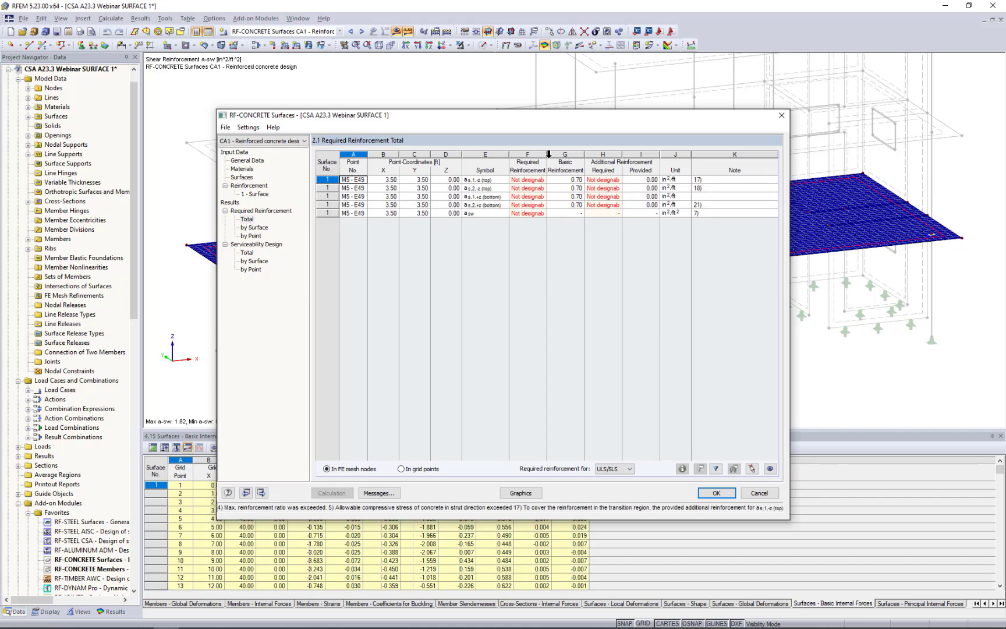
left_click_drag(545, 155, 560, 155)
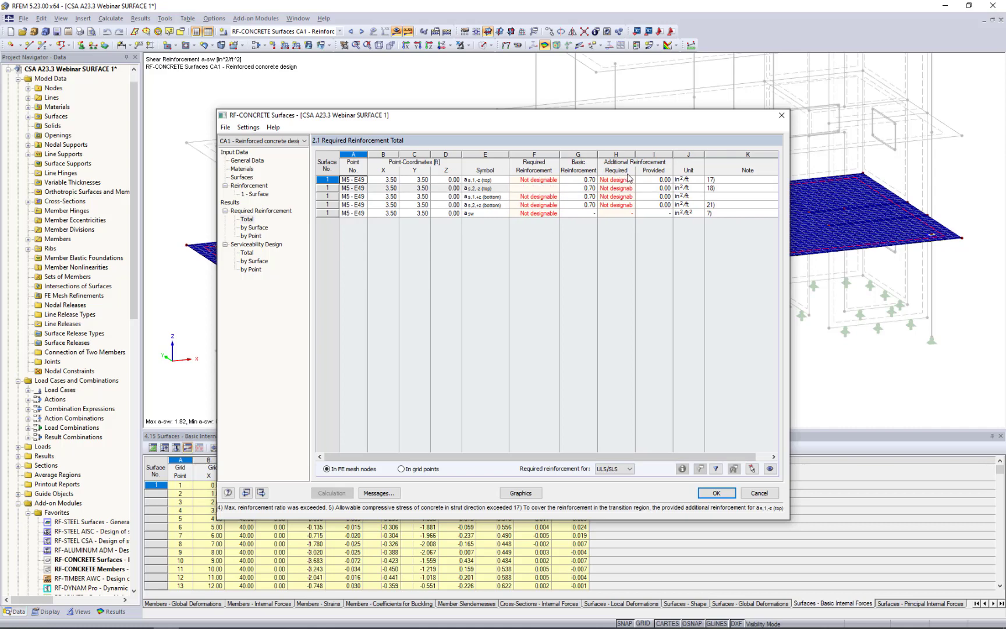
- Widen the additional reinforcement's Required column and review the required reinforcement by point, locating points such as M2 and M4 on the slab
left_click_drag(635, 158, 644, 158)
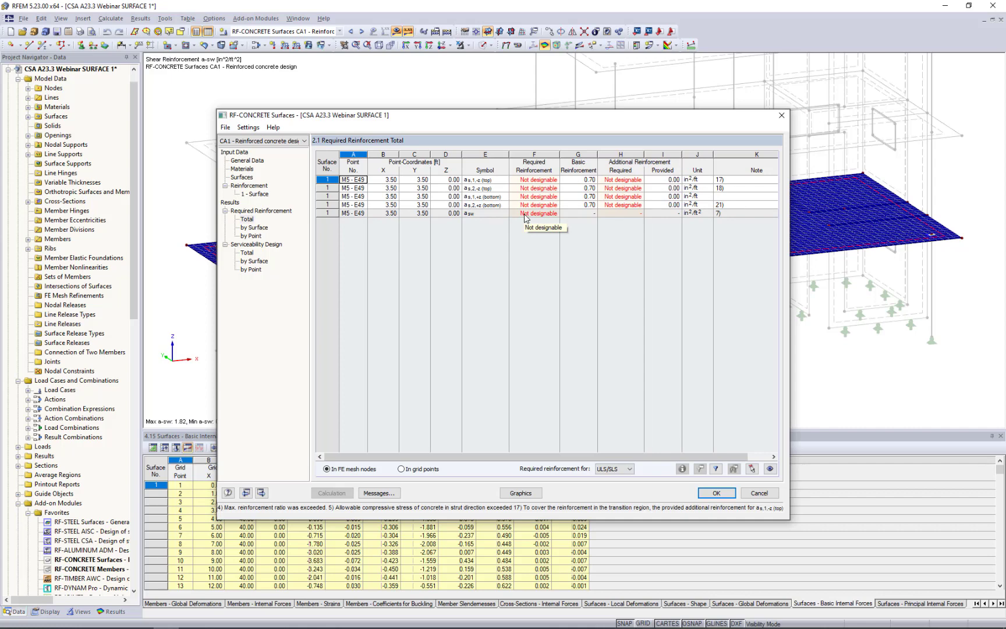
left_click(250, 236)
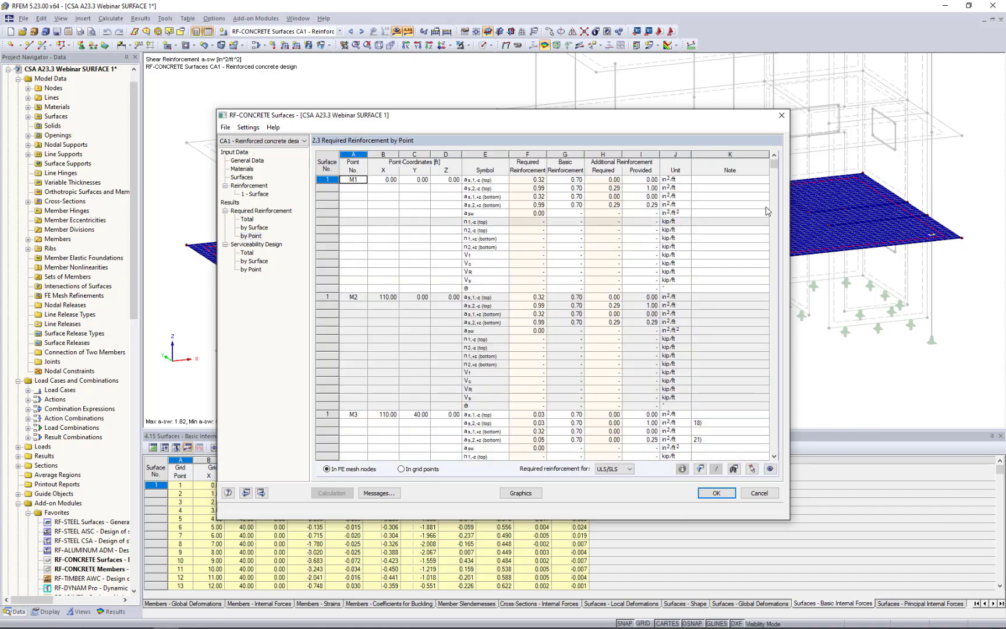
left_click_drag(710, 116, 723, 318)
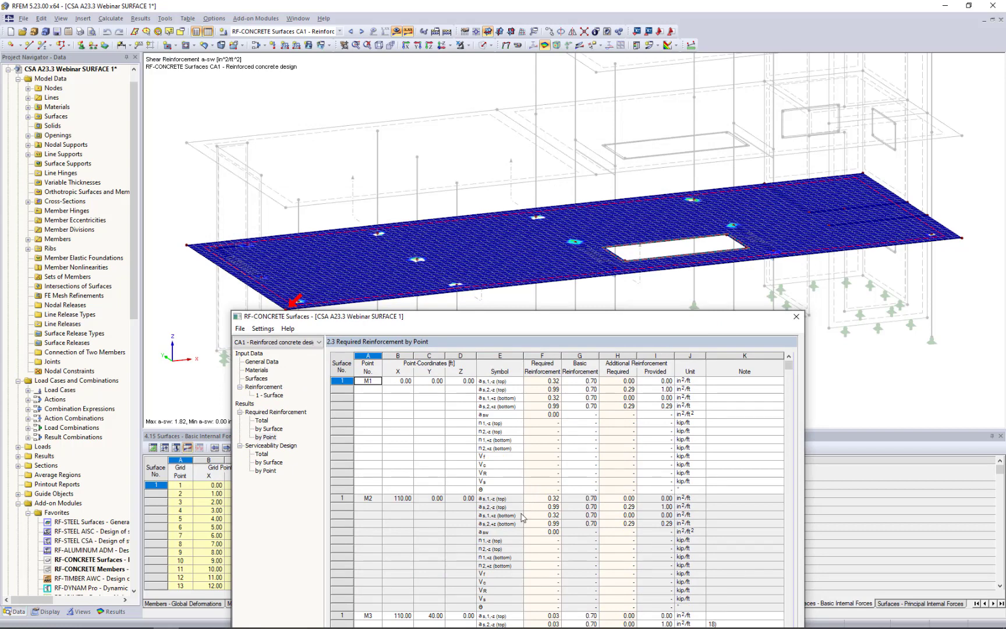
left_click(522, 515)
scroll(522, 515, "down", 8)
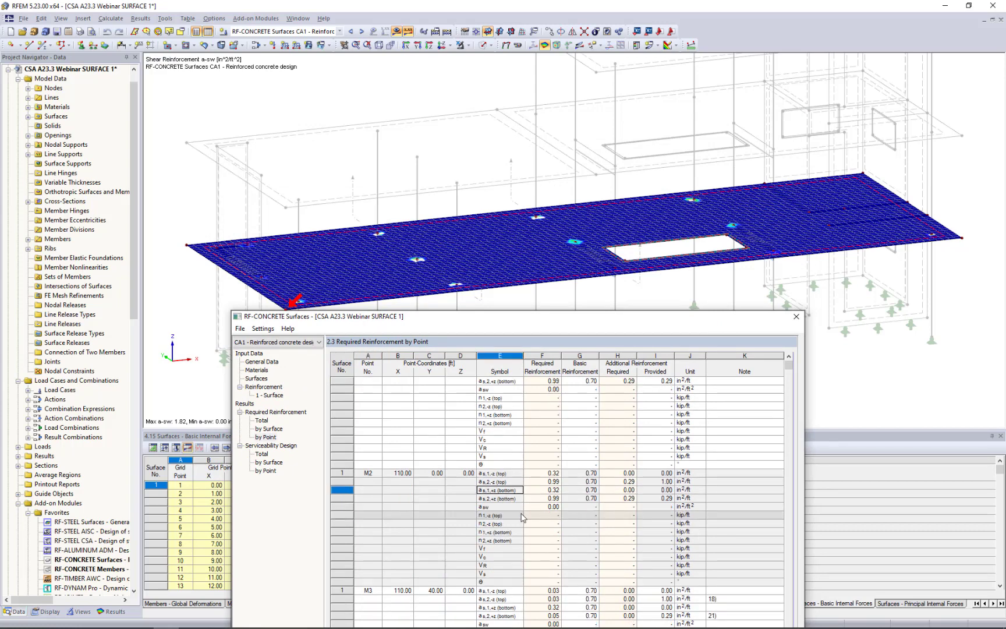
left_click(515, 541)
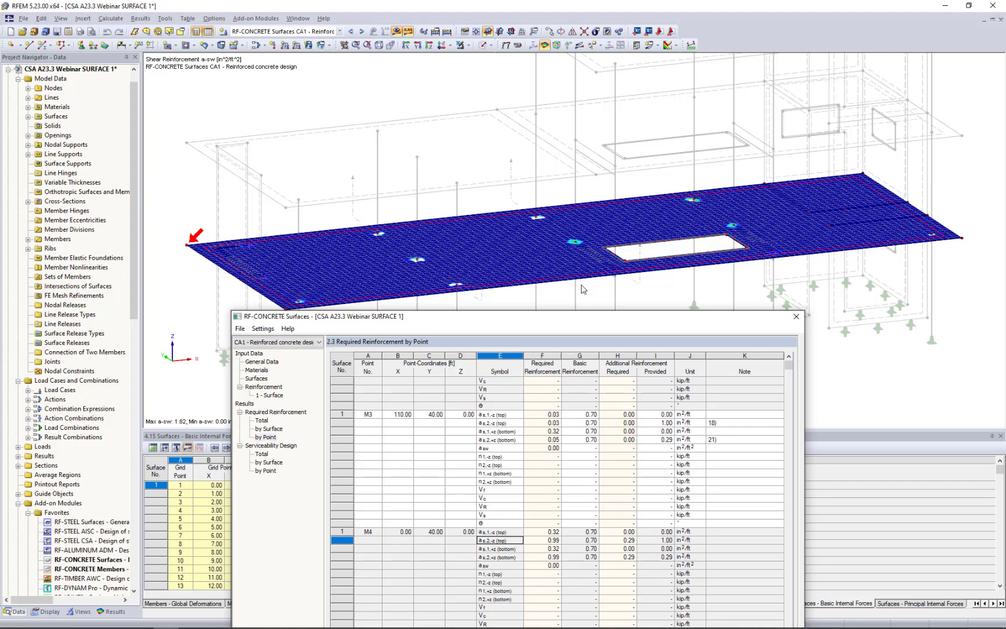
left_click_drag(569, 318, 563, 111)
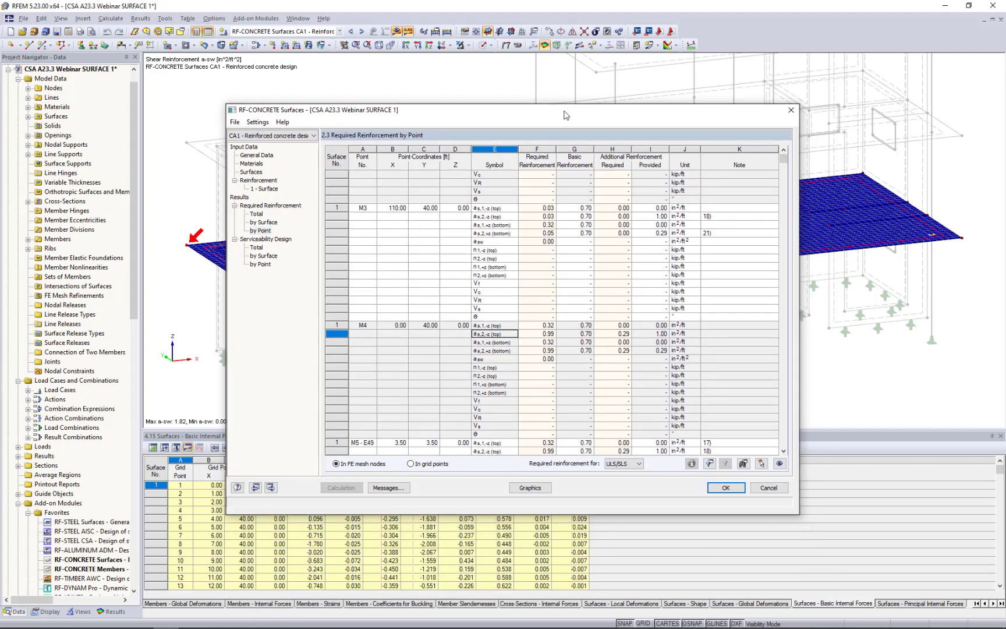
- Show the shear reinforcement a-sw results graphically with the color scale and examine the blank non-designable areas around the columns
left_click(519, 492)
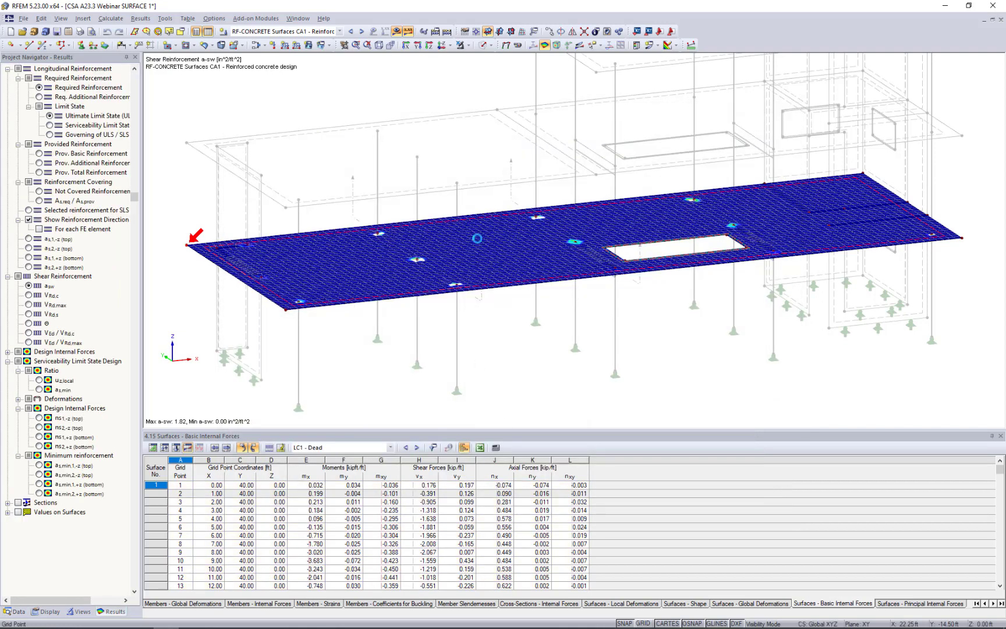
left_click(239, 44)
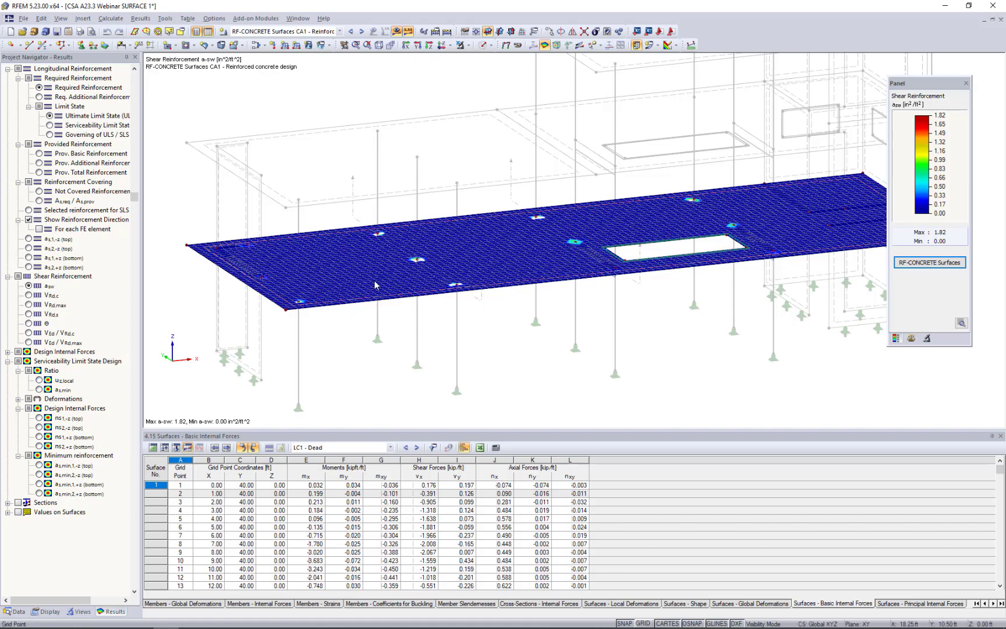
scroll(375, 285, "up", 2)
scroll(375, 284, "up", 3)
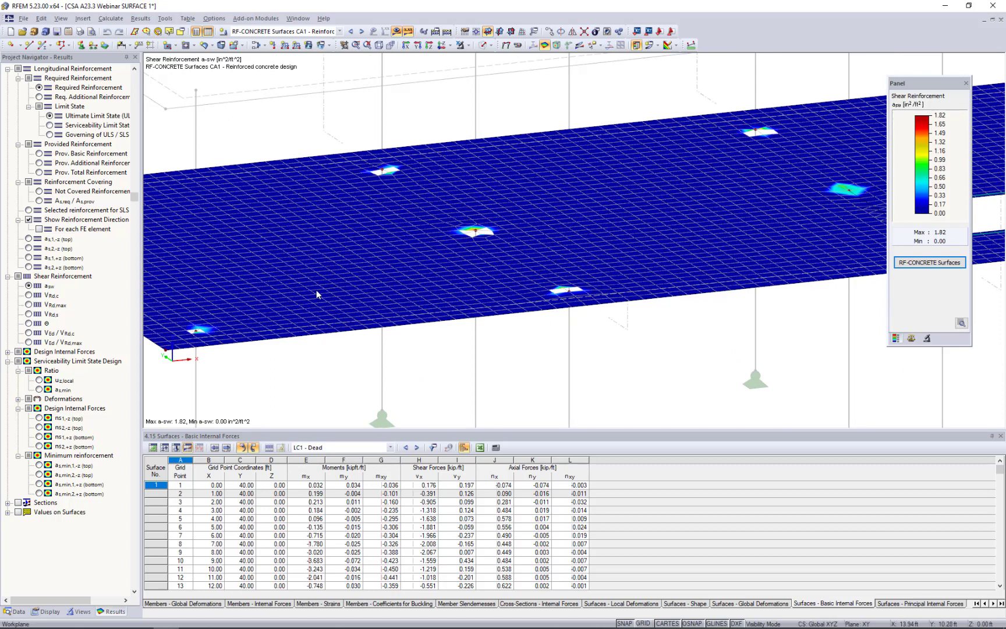
middle_click_drag(480, 270, 466, 309)
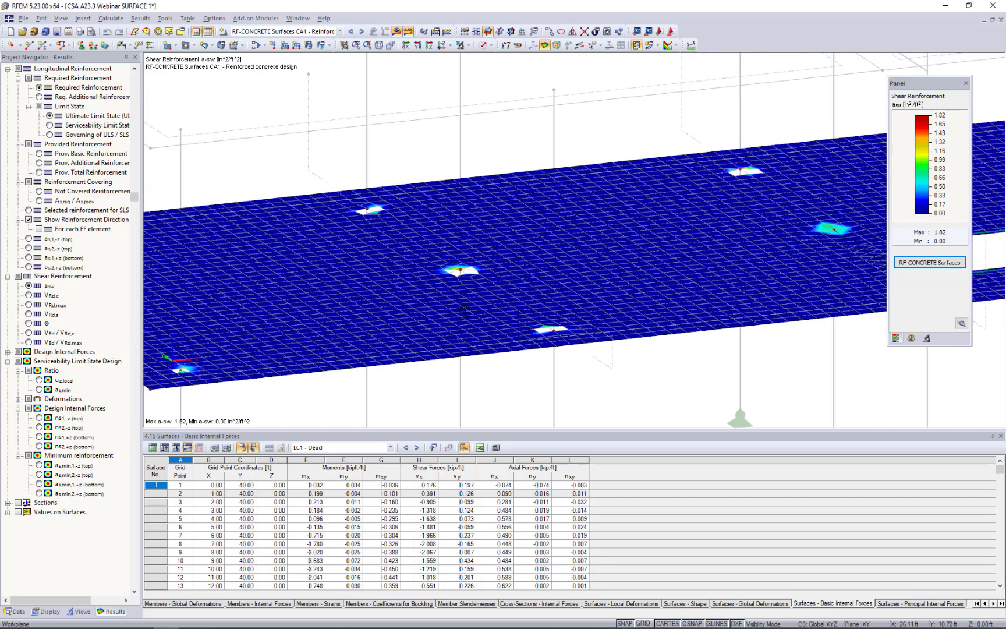
scroll(467, 289, "up", 5)
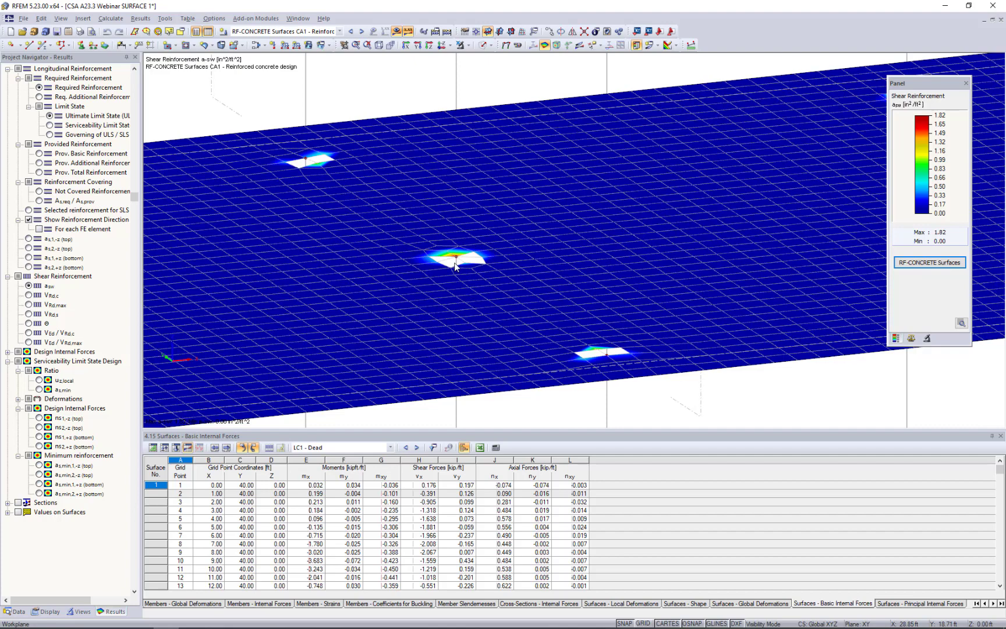
scroll(455, 265, "up", 3)
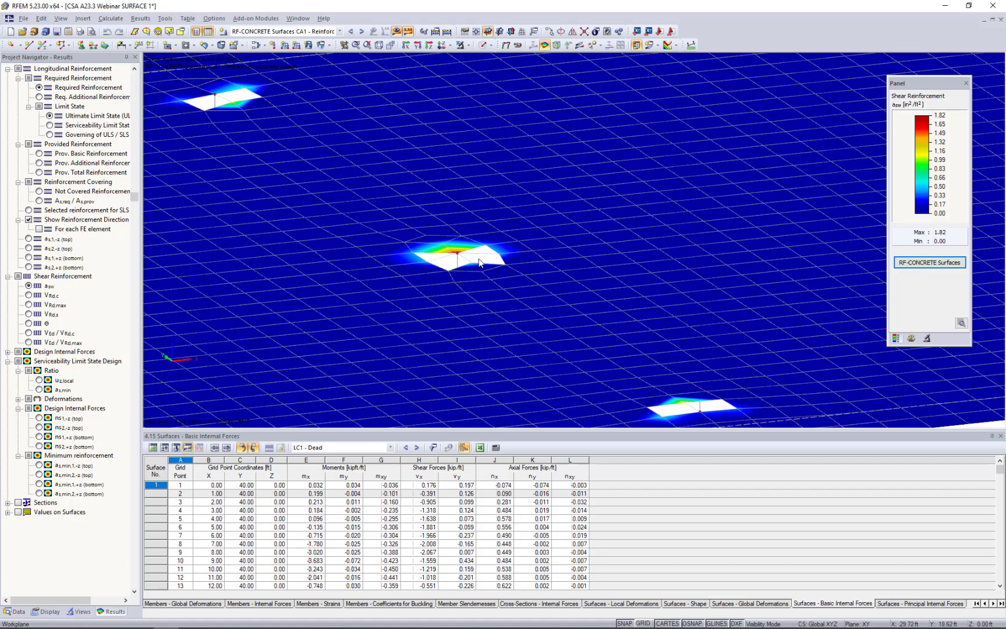
scroll(499, 262, "down", 2)
scroll(499, 262, "down", 5)
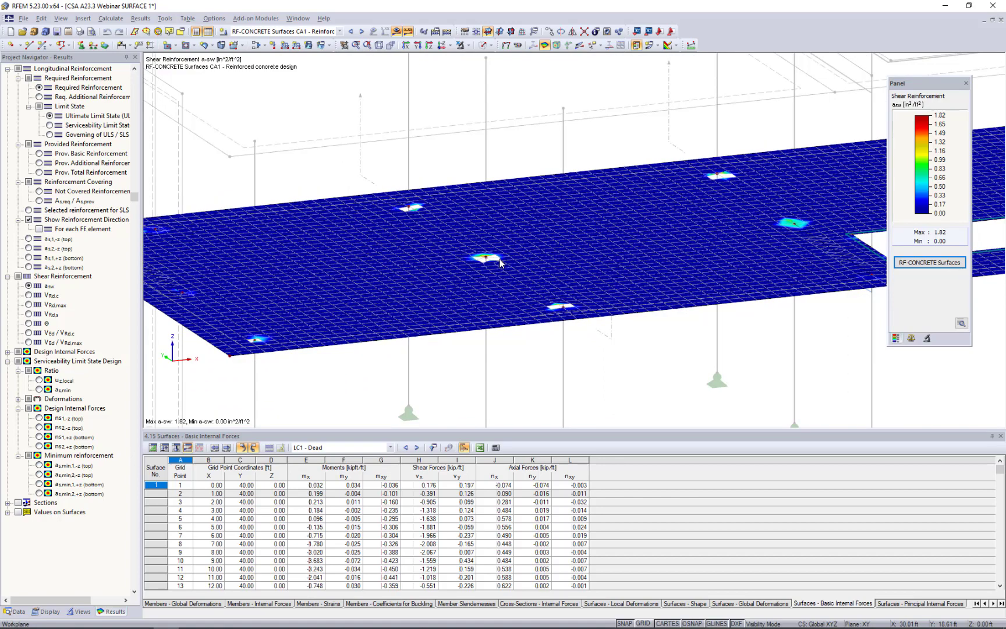
- View the columns in the Solid Transparent display model, restore the wireframe display, and re-examine the shear results at the interior column node
middle_click_drag(499, 262, 487, 114, "ctrl")
left_click(491, 45)
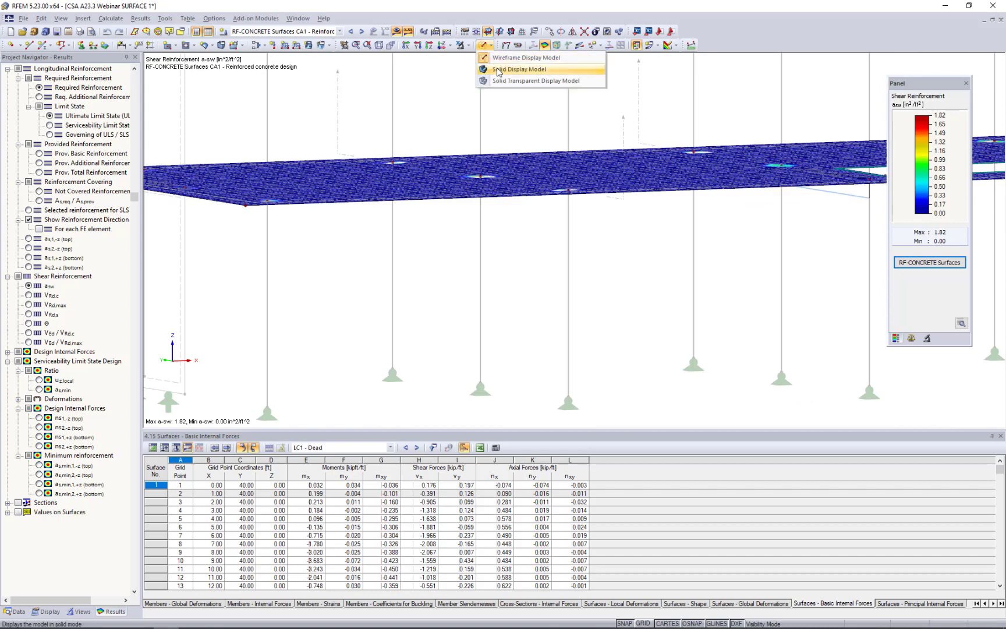
left_click(499, 84)
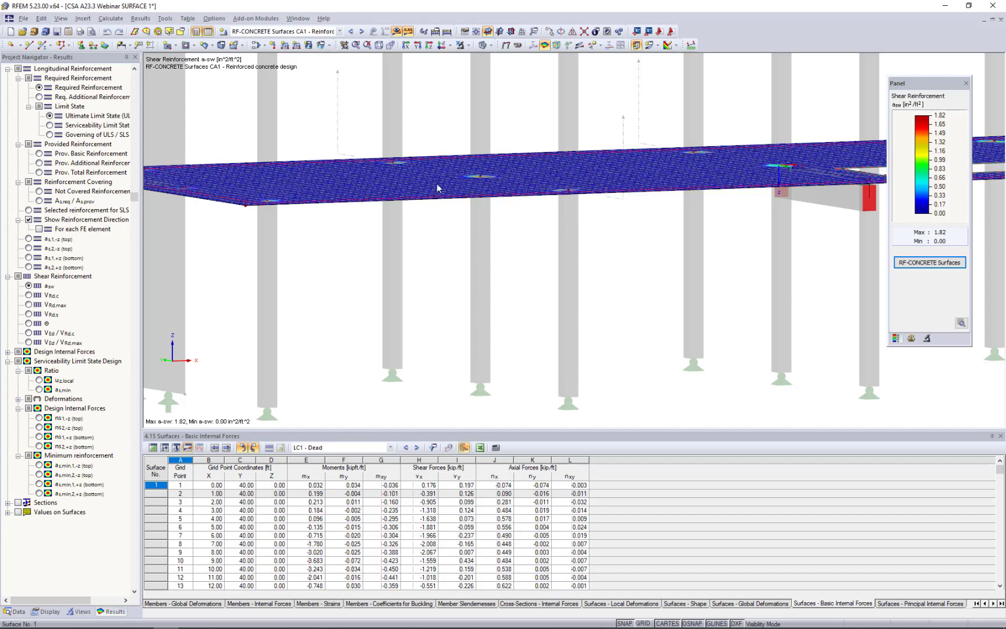
left_click(491, 45)
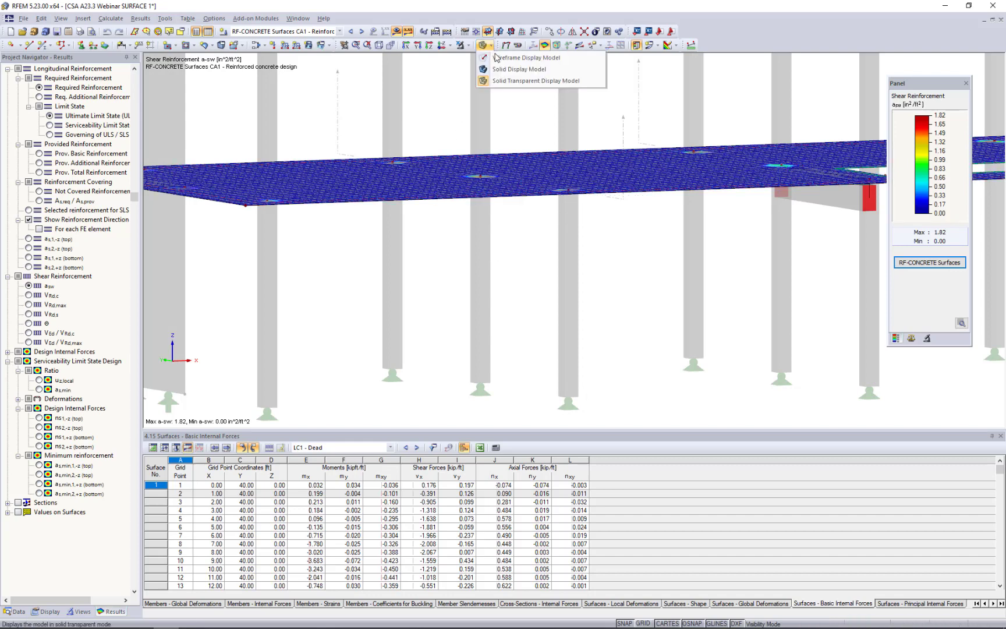
left_click(496, 60)
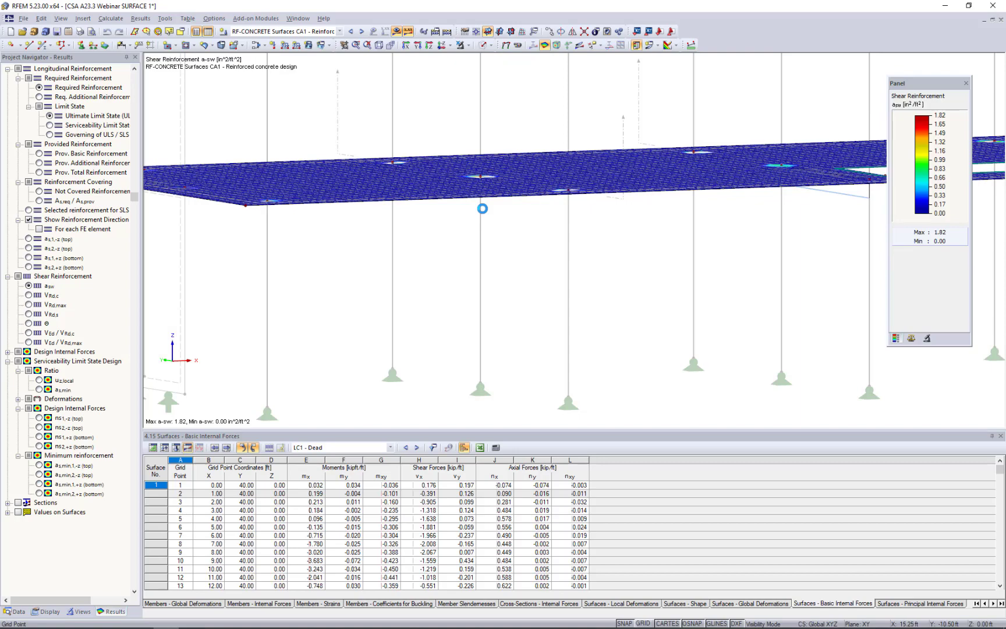
middle_click_drag(482, 212, 480, 255, "ctrl")
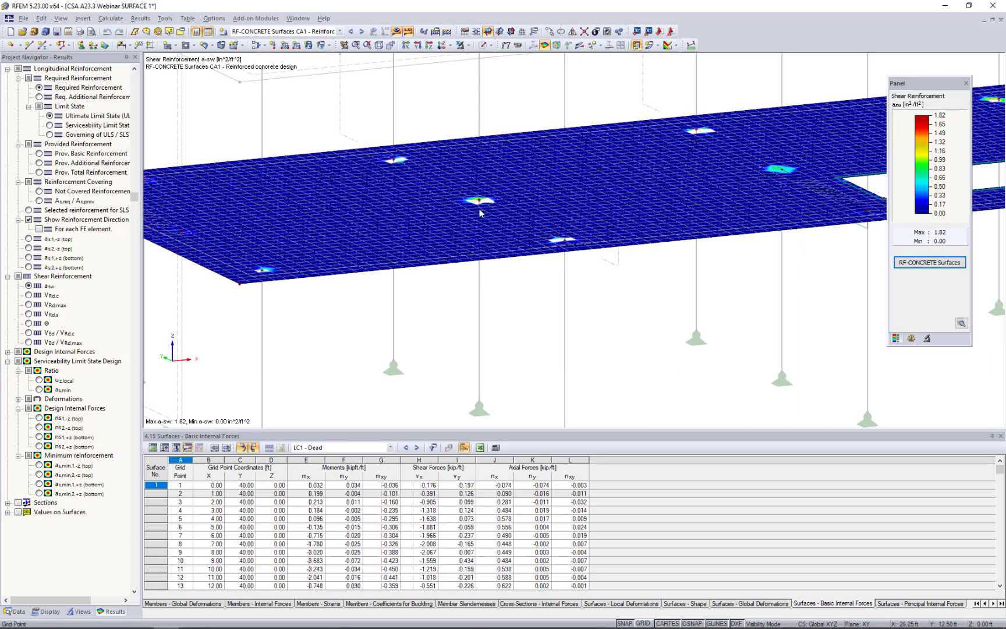
scroll(479, 210, "up", 3)
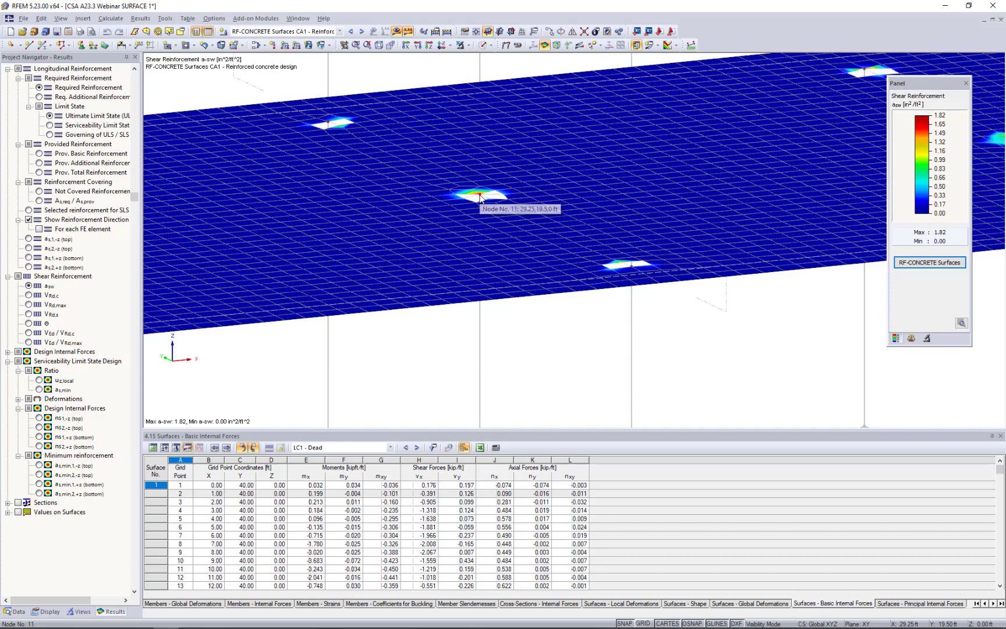
- Hide the results and, with the grid turned on, set the work plane origin at column node 7 near the slab's long edge
left_click(396, 31)
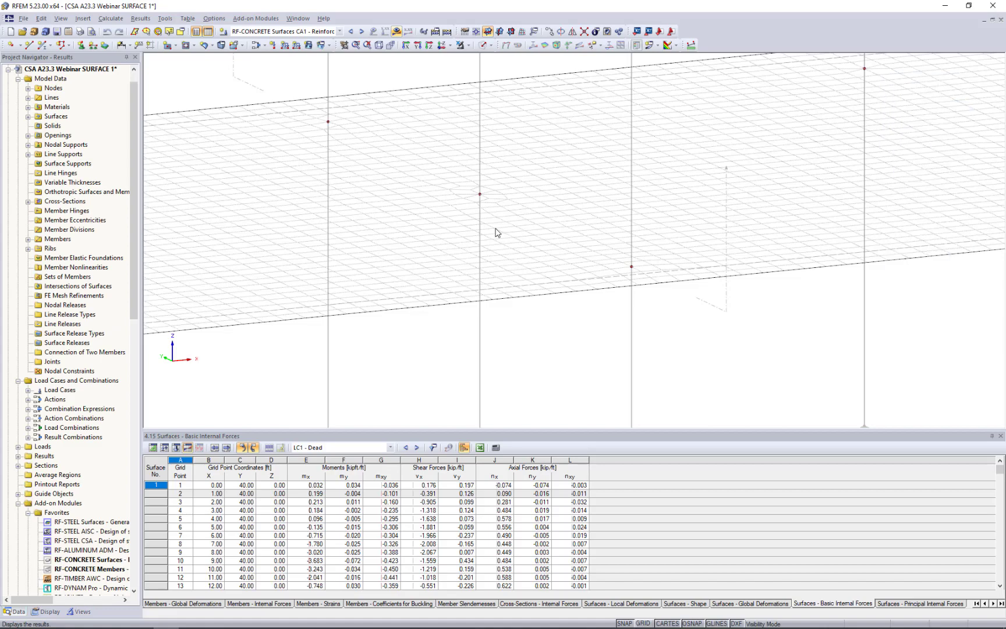
scroll(495, 233, "down", 2)
scroll(495, 233, "down", 5)
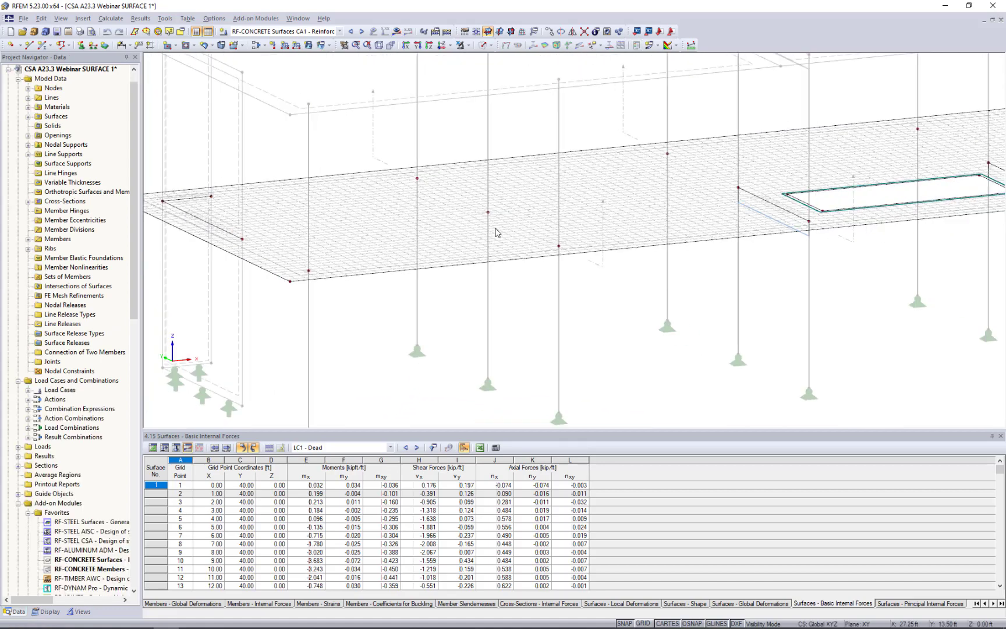
middle_click_drag(536, 314, 495, 324, "ctrl")
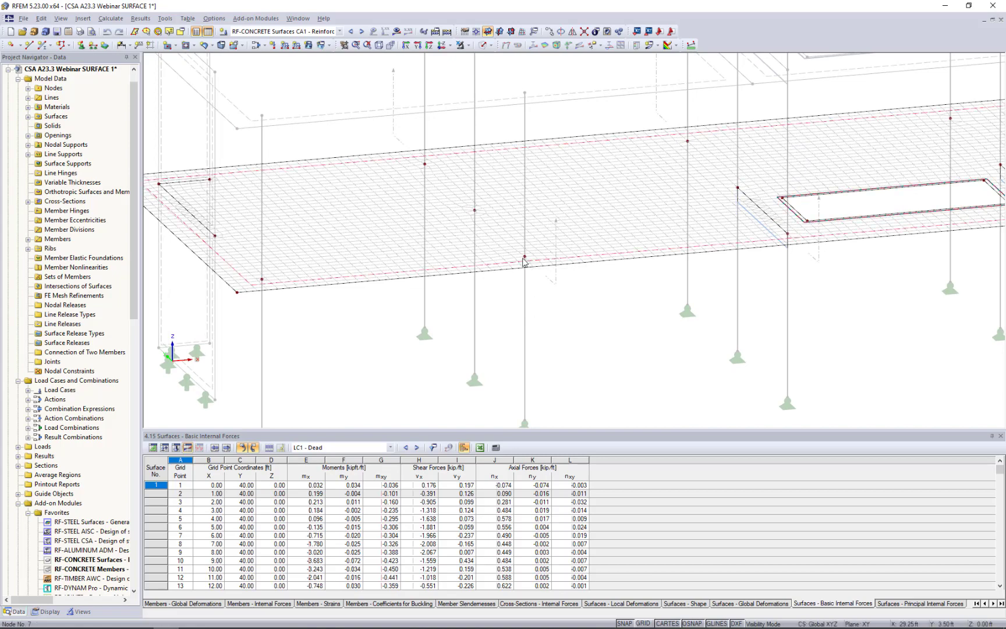
scroll(523, 261, "up", 2)
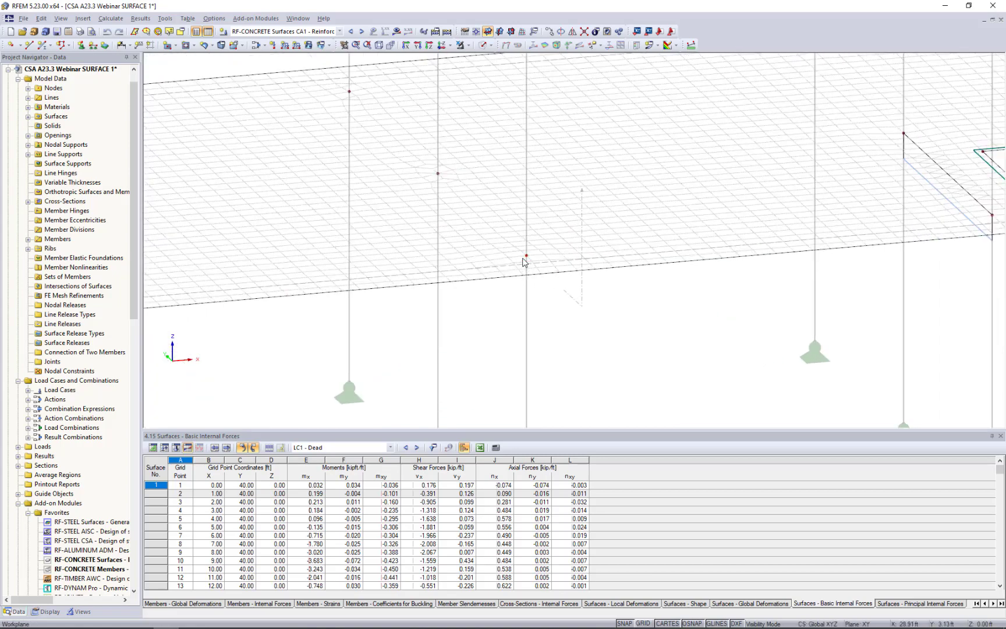
scroll(570, 306, "up", 2)
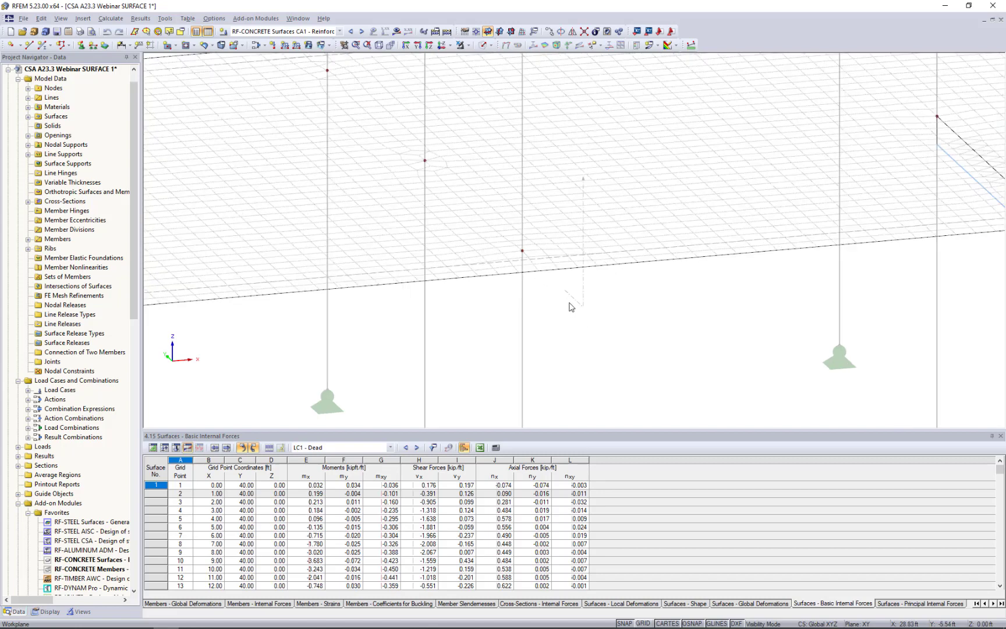
middle_click_drag(571, 307, 505, 319)
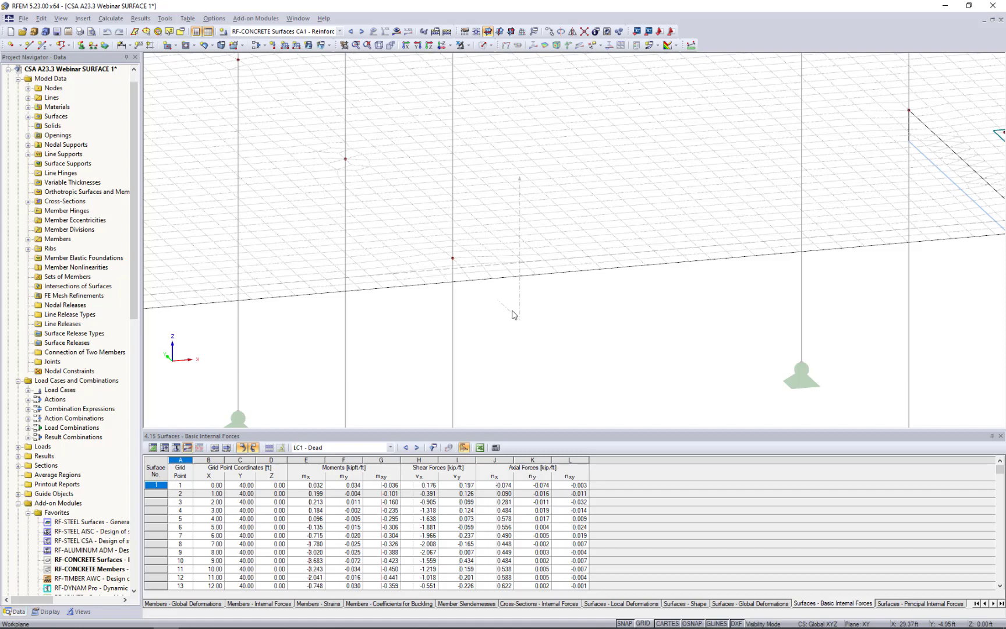
left_click(643, 623)
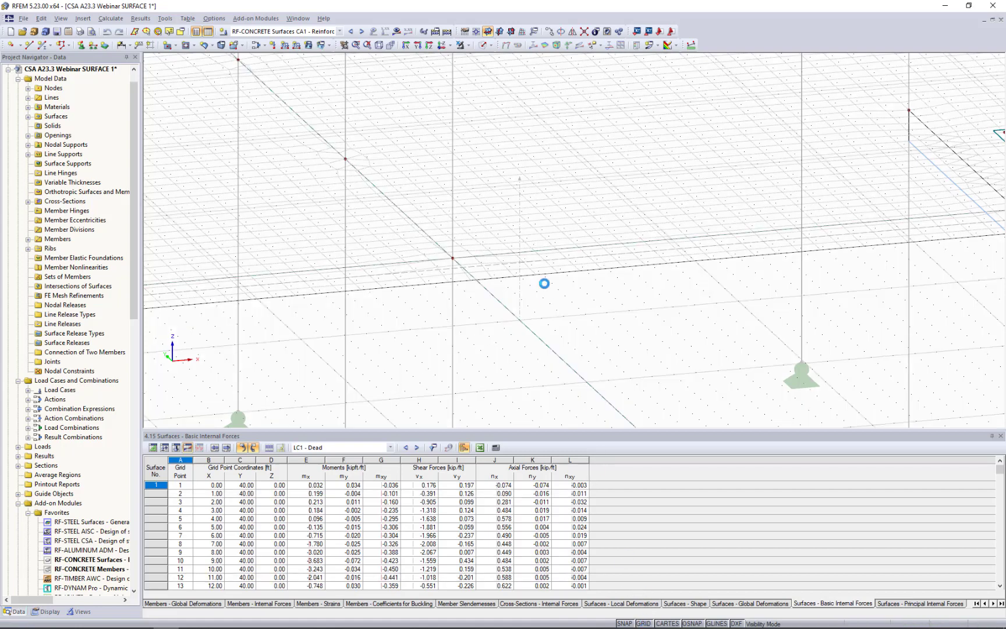
left_click(474, 34)
left_click(453, 258)
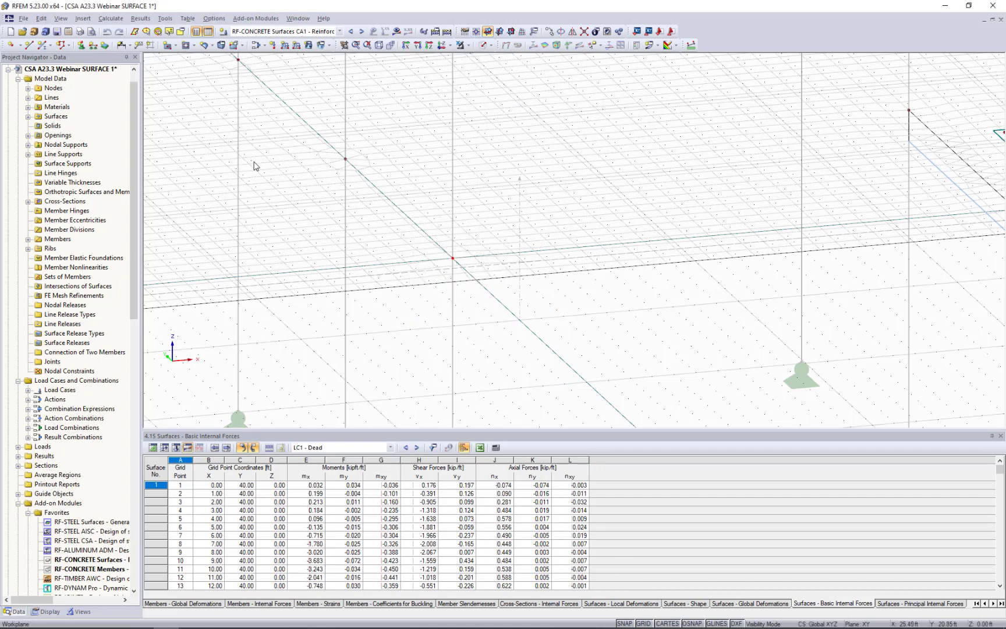
- Create a Rigid rectangular surface centered on column node 7 with its corner near X 29.87, Y 2.67 ft, and integrate it into the slab
left_click(173, 48)
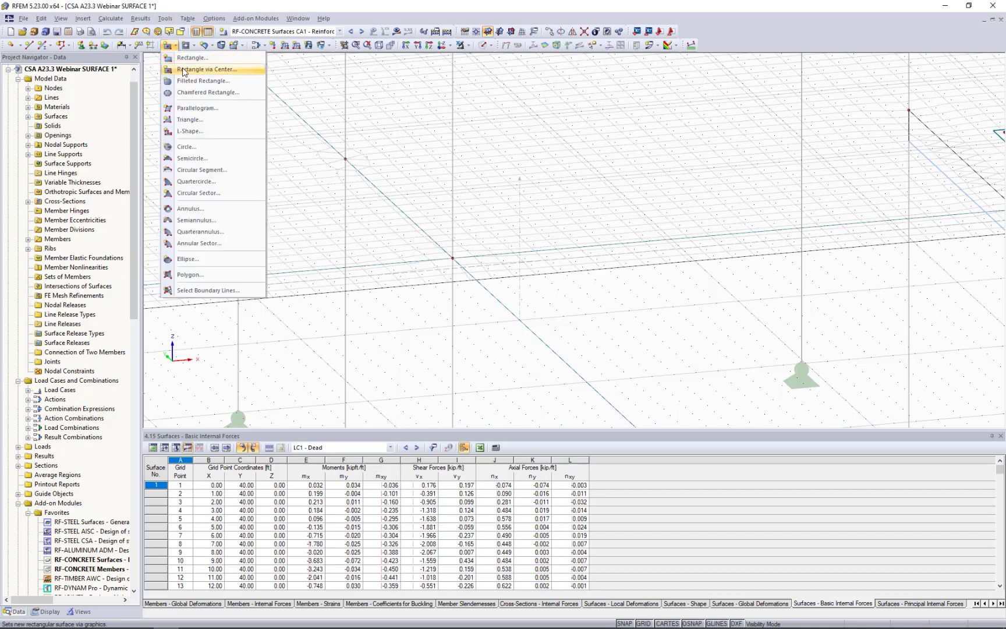
left_click(183, 70)
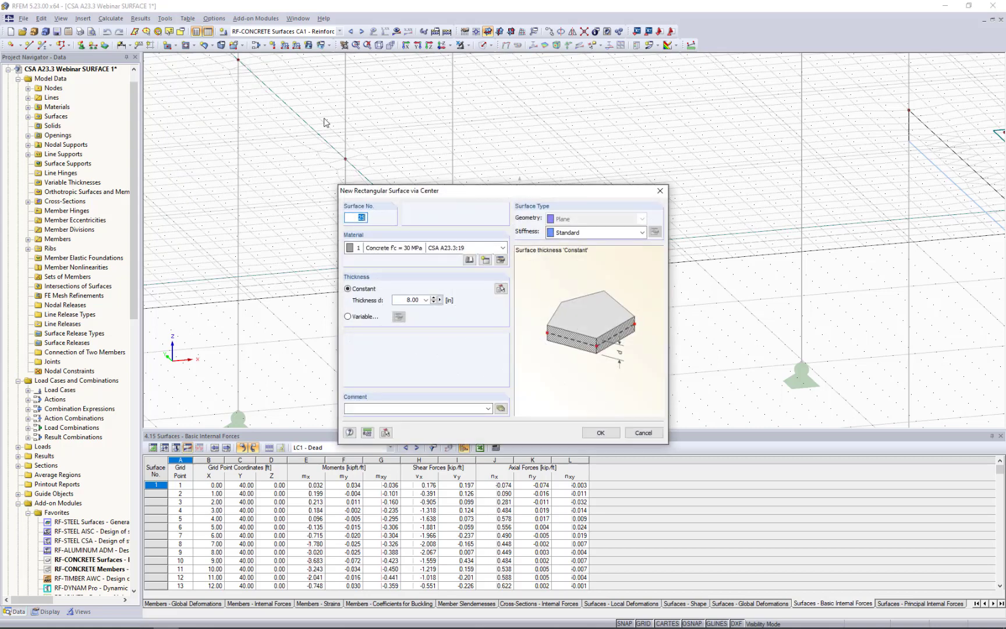
left_click(568, 232)
left_click(576, 294)
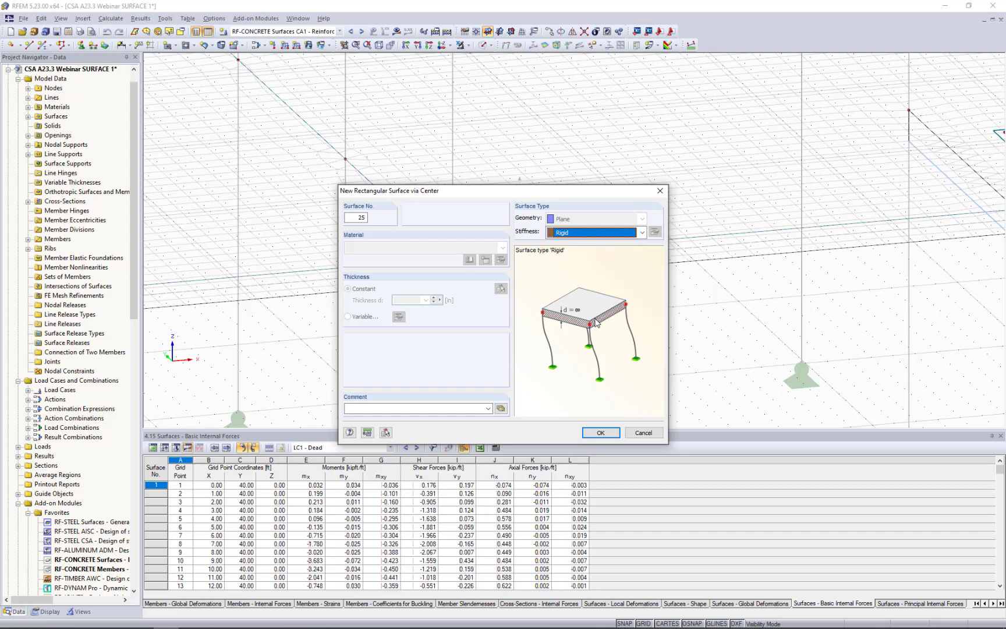
left_click(600, 432)
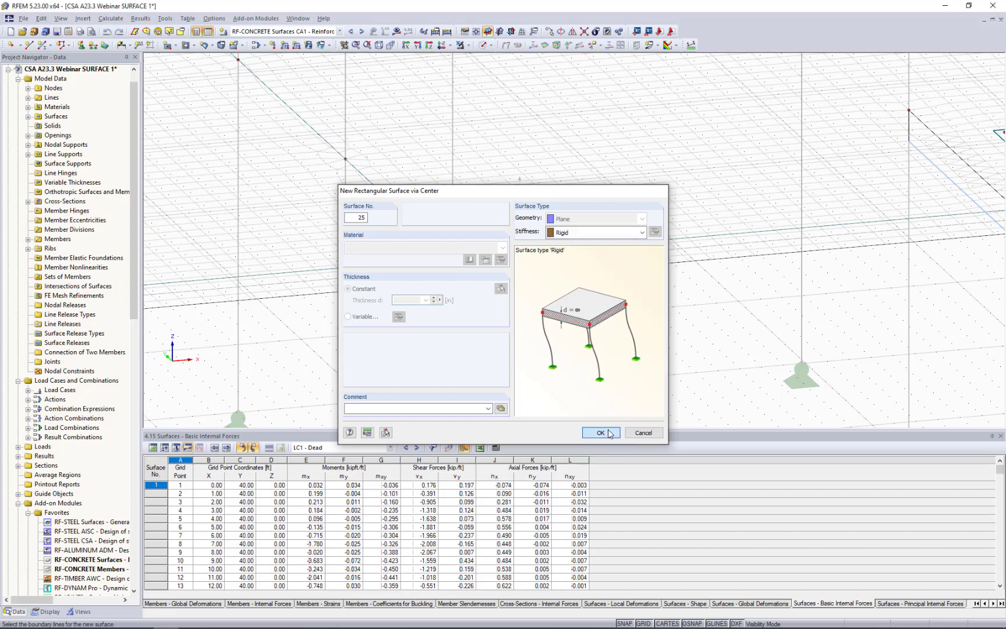
scroll(454, 257, "up", 2)
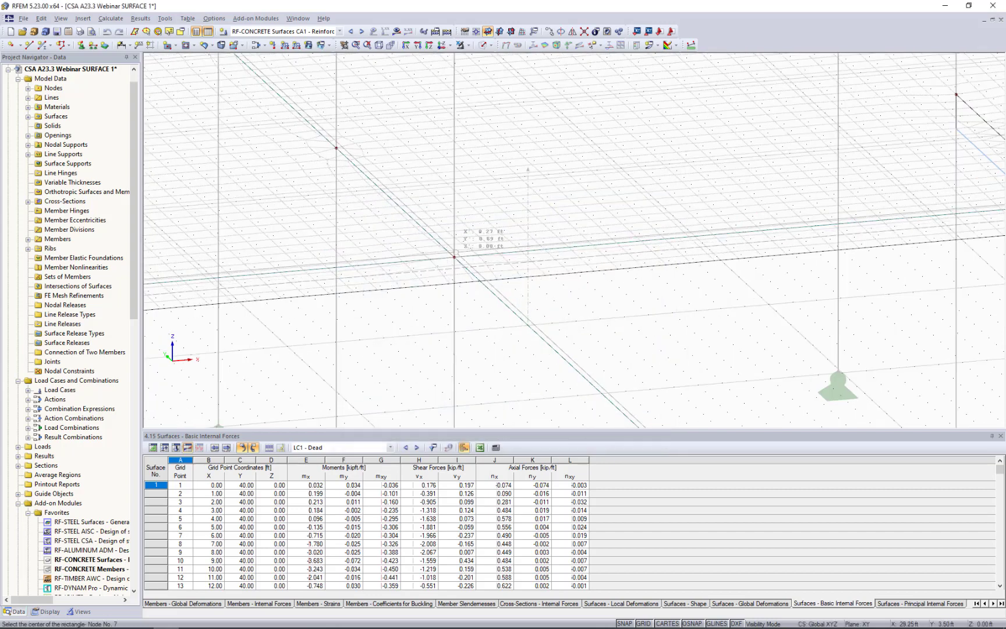
left_click(454, 256)
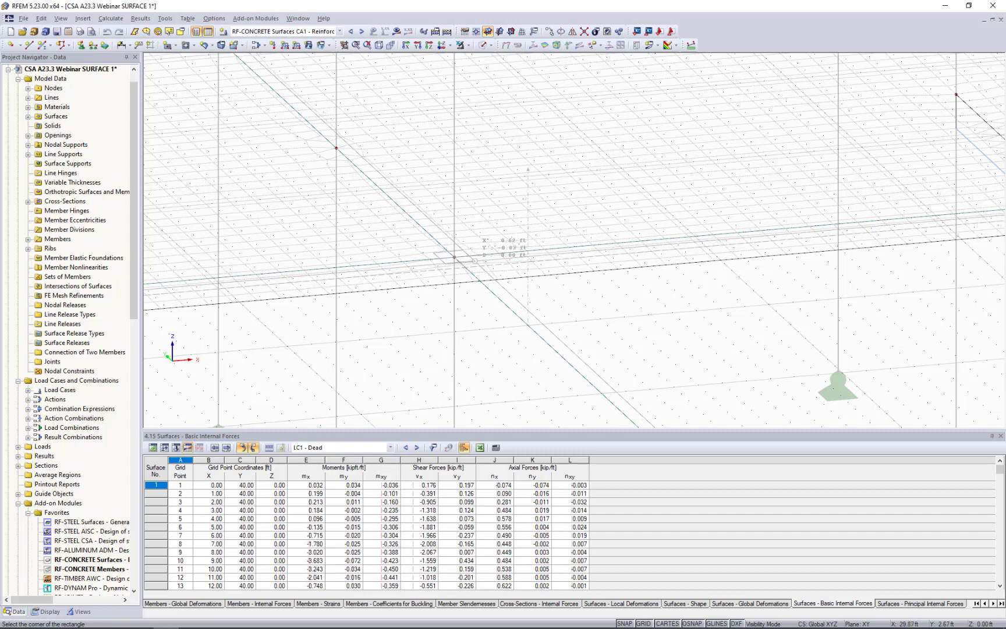
left_click(474, 261)
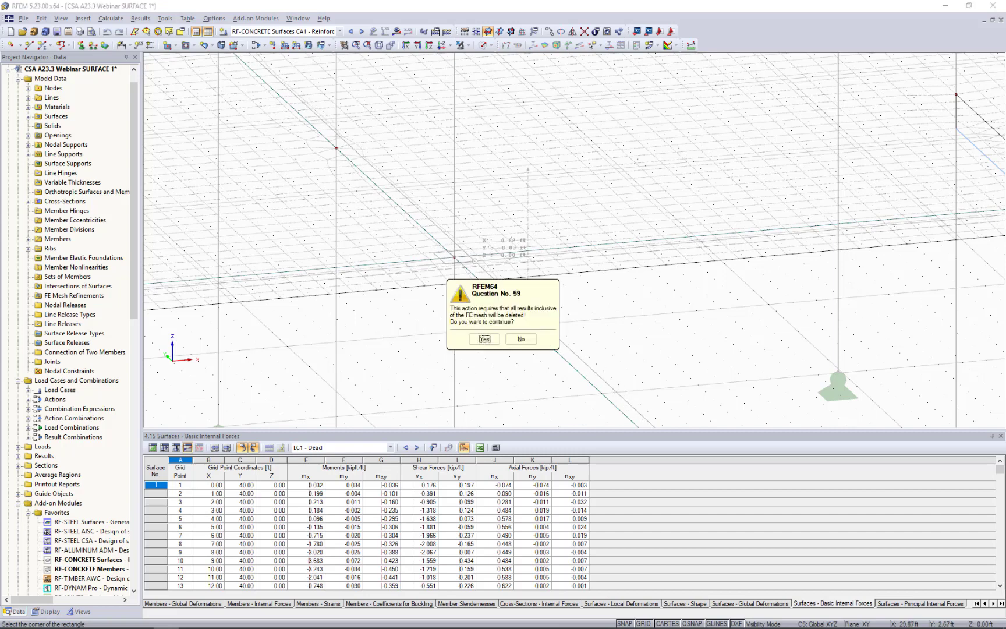
left_click(485, 339)
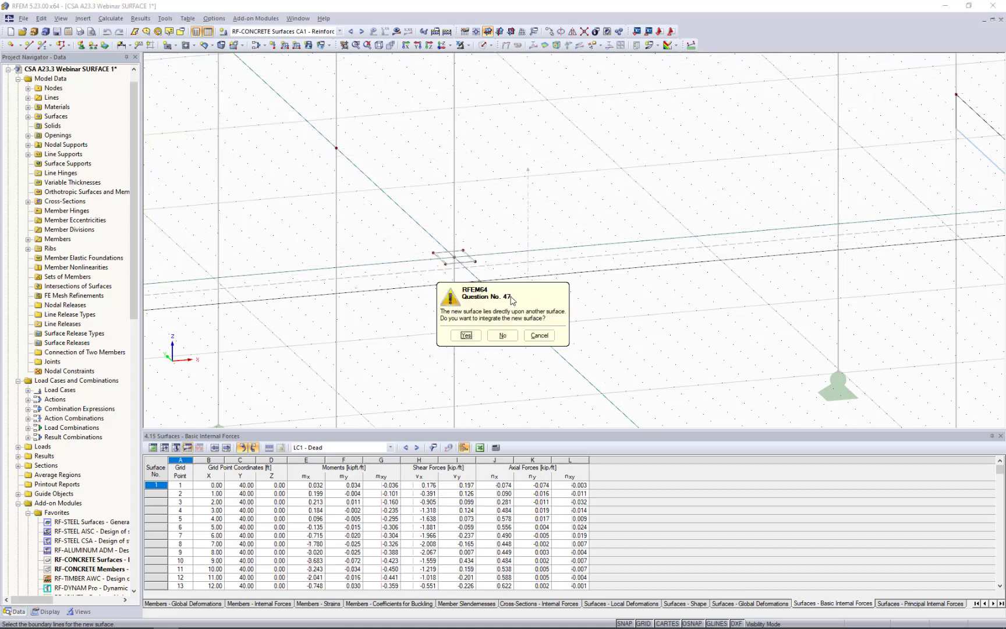
left_click(466, 336)
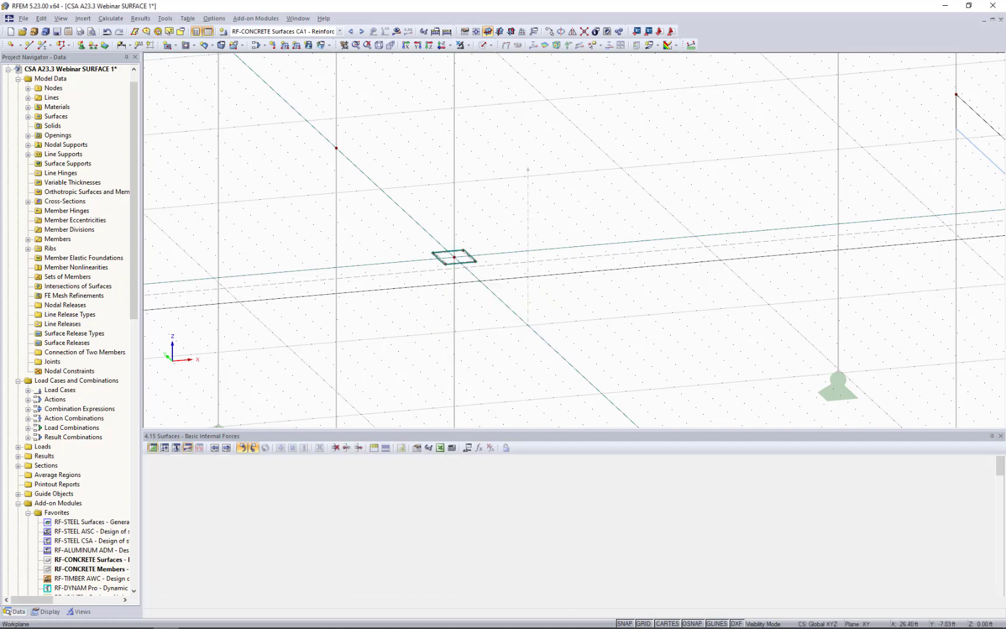
- Turn off the grid and examine the rigid surface at the column in the Solid Transparent display model
left_click(643, 623)
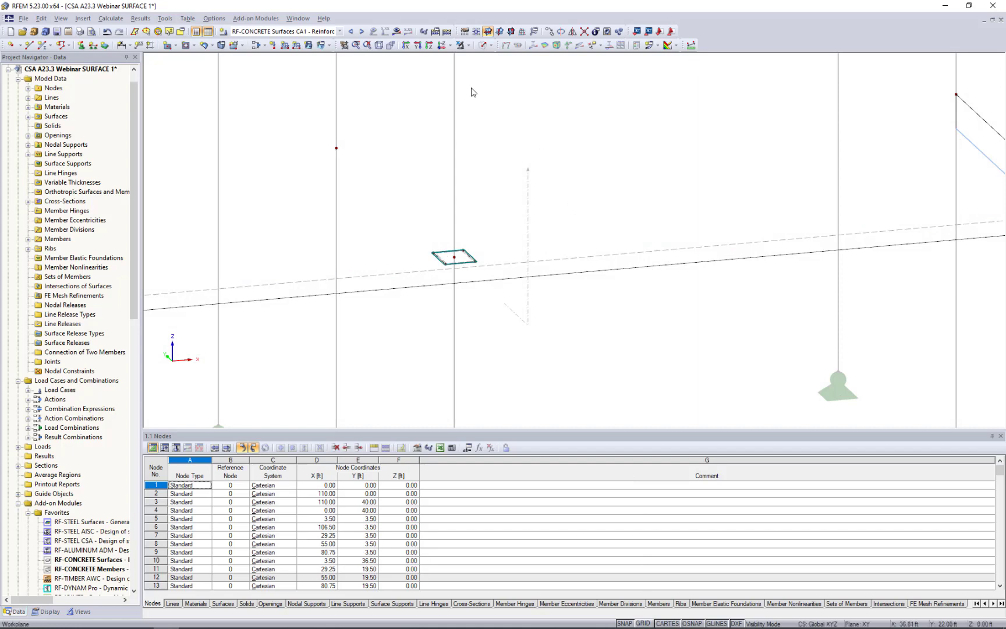
left_click(488, 46)
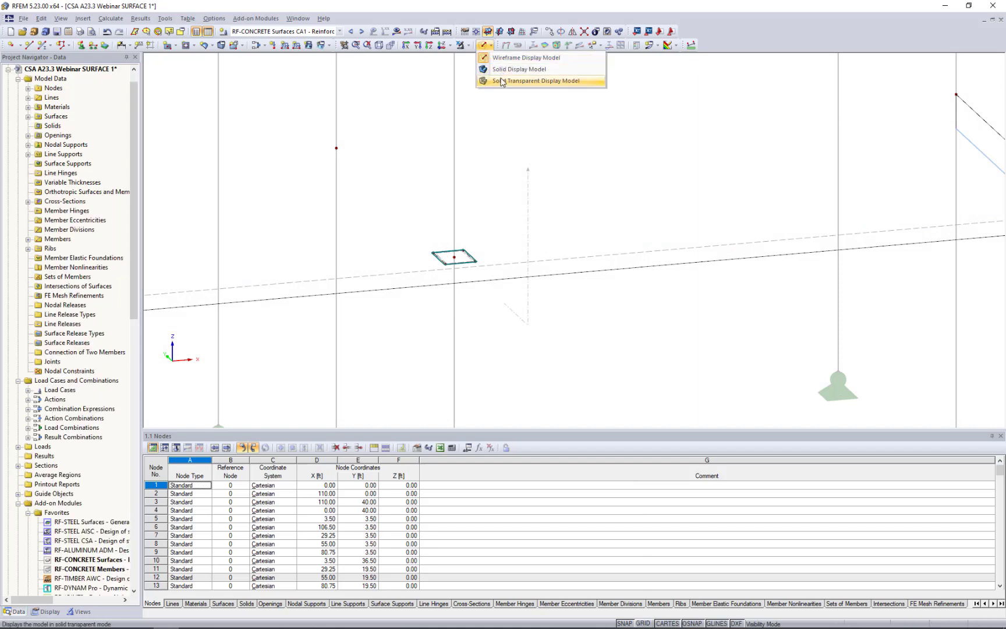
left_click(501, 82)
left_click(394, 237)
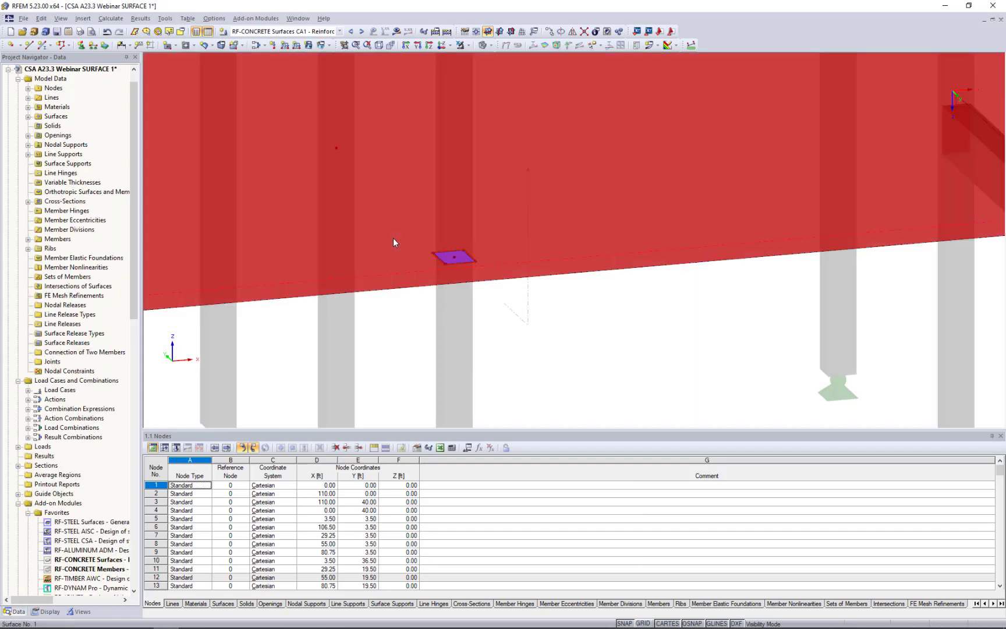
left_click(563, 360)
double_click(435, 266)
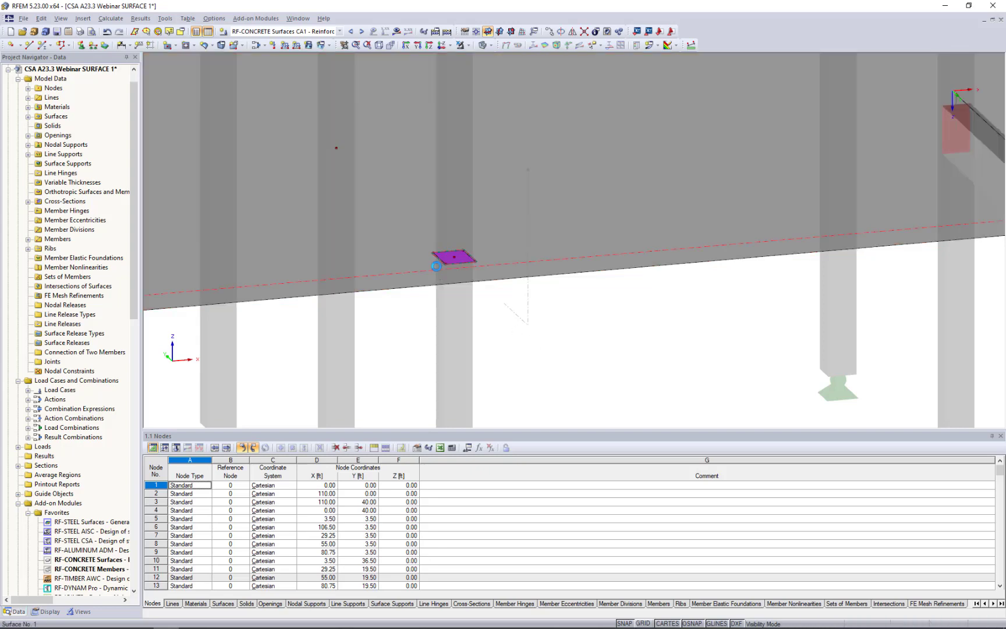
scroll(436, 266, "up", 4)
left_click(449, 253)
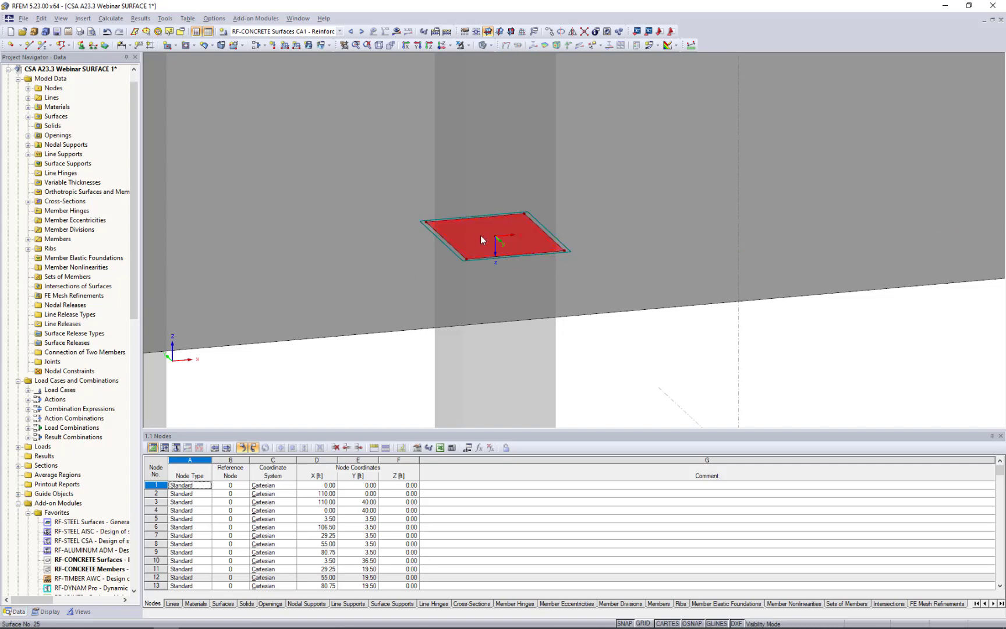
scroll(478, 243, "down", 4)
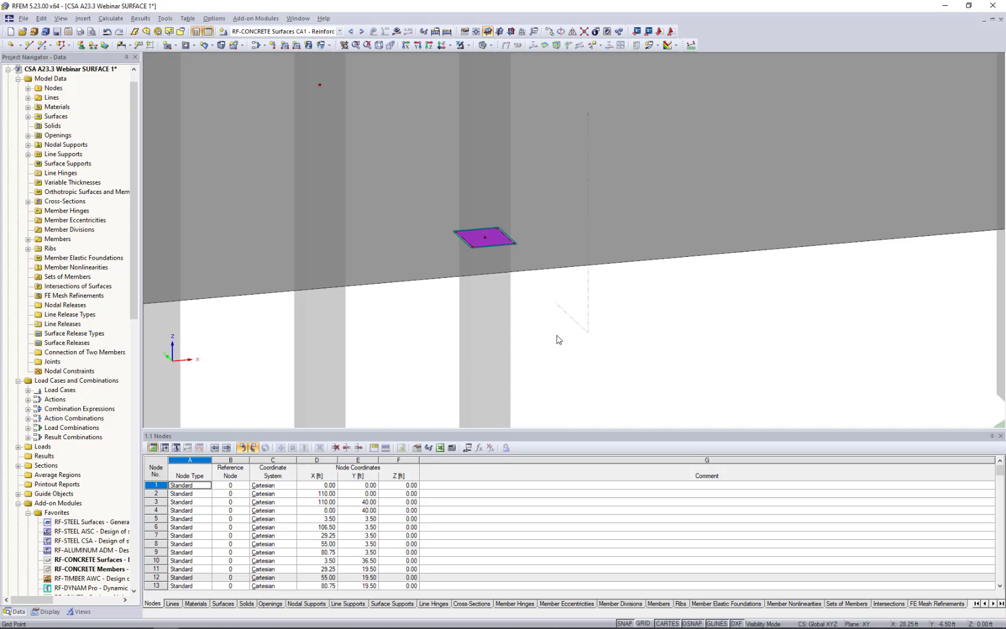
scroll(560, 318, "down", 1)
scroll(560, 318, "up", 1)
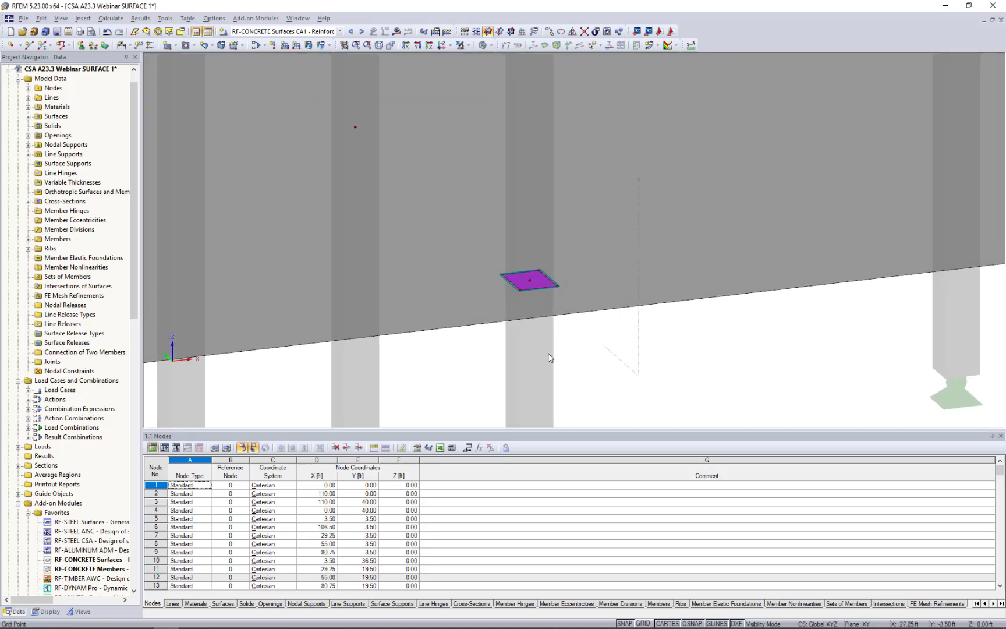
- Create a Standard 14 in thick rectangular surface centered on node 7 around the rigid one, corner near X 31.53, Y 1.32 ft, integrated into the slab
left_click(175, 47)
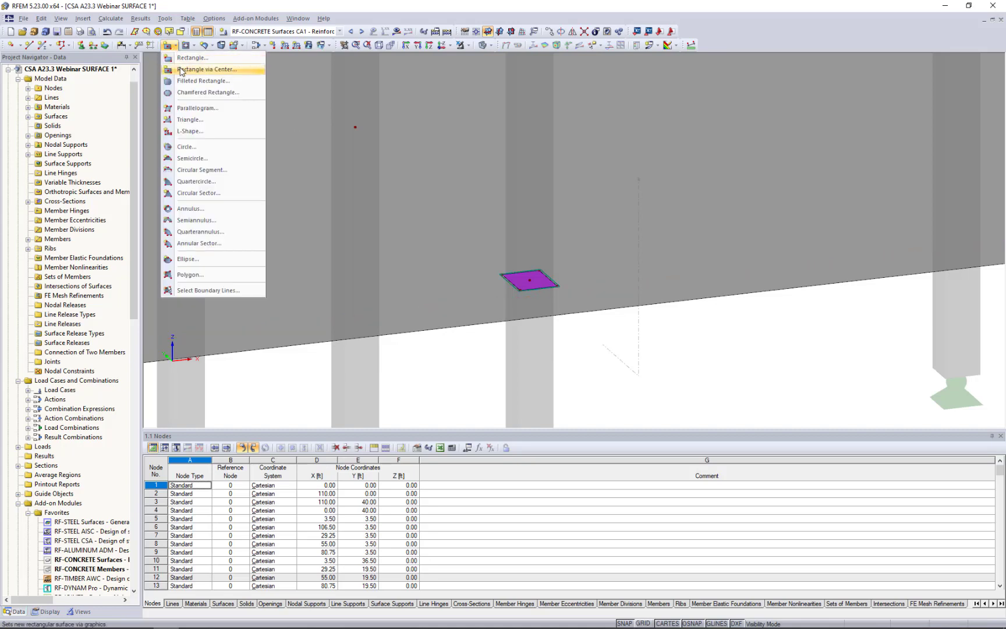
left_click(180, 67)
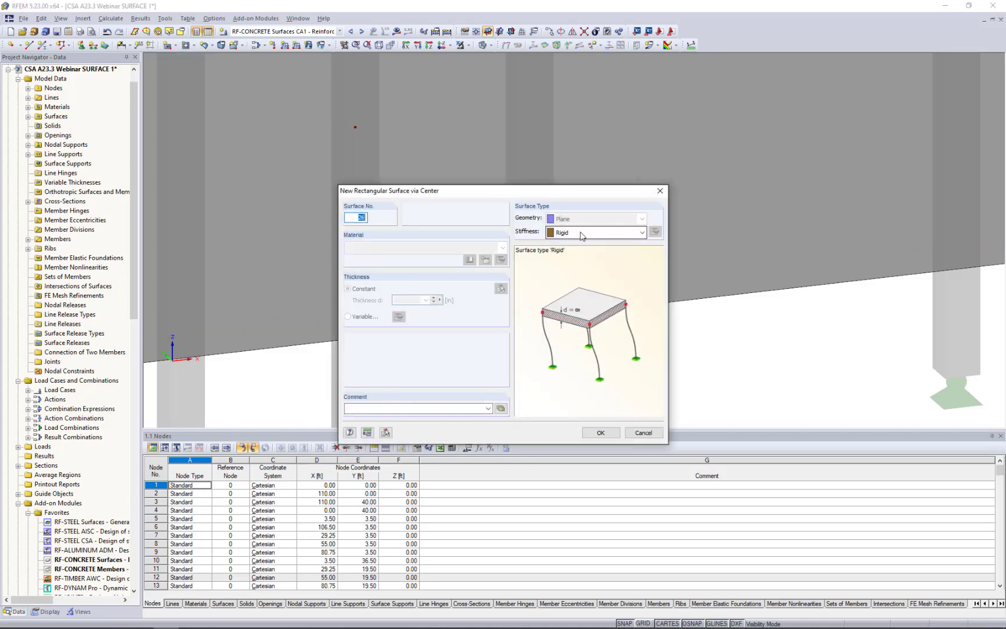
left_click(634, 233)
left_click(579, 244)
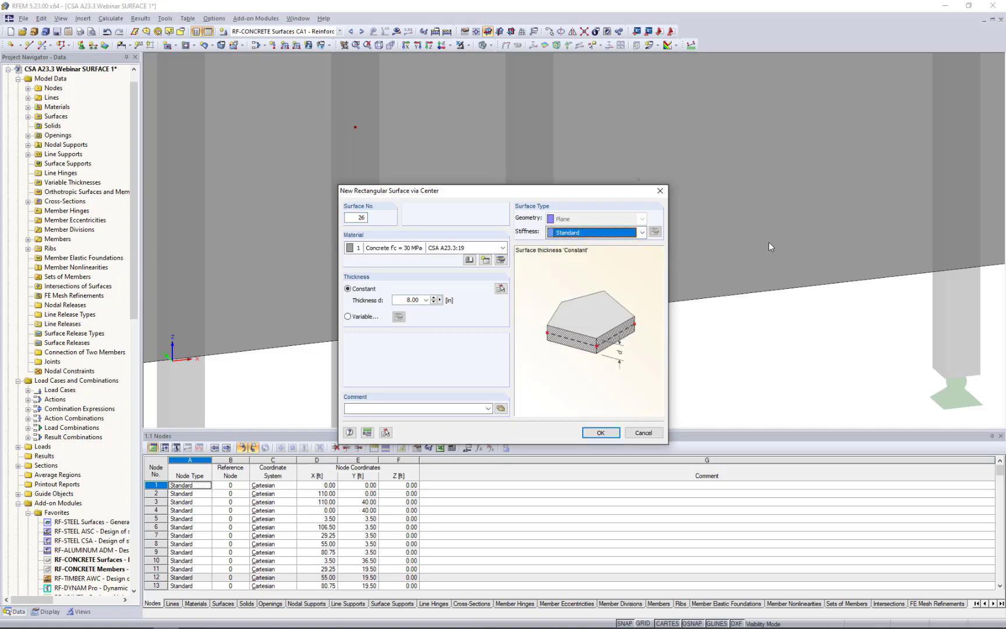
left_click(401, 301)
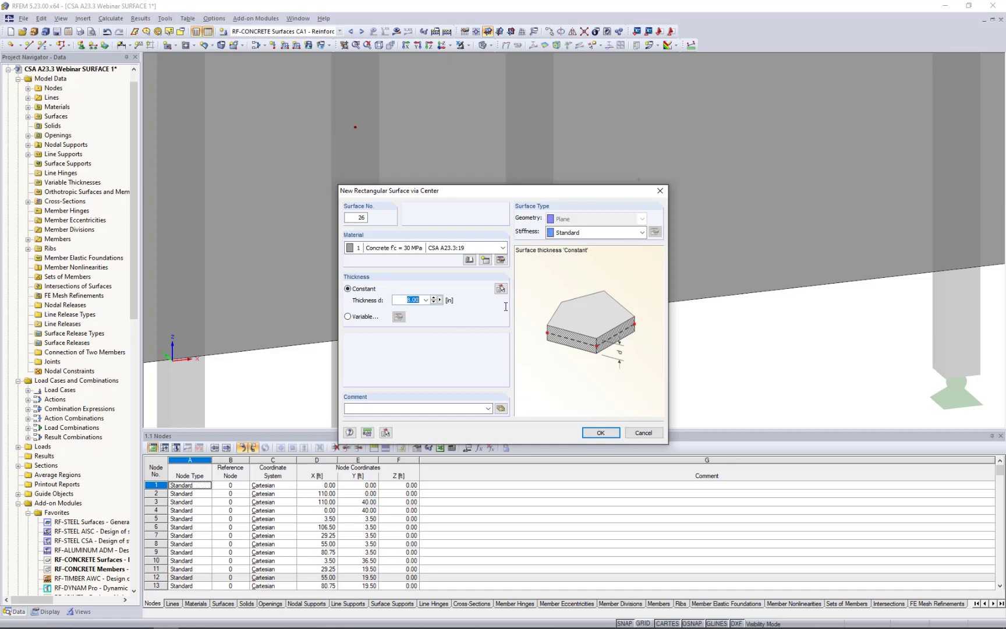
type("14")
left_click(600, 431)
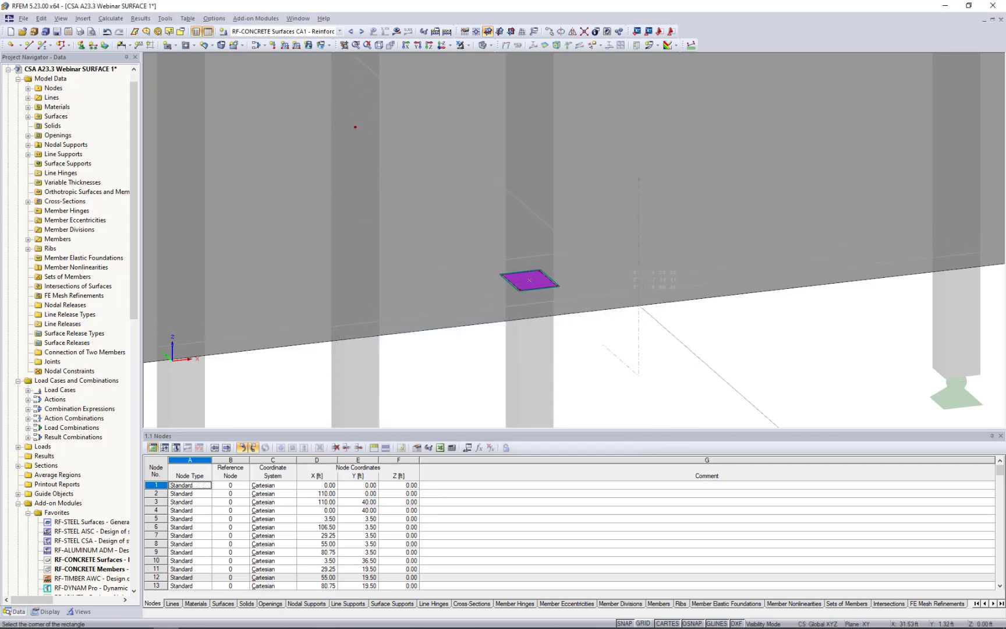
left_click(626, 293)
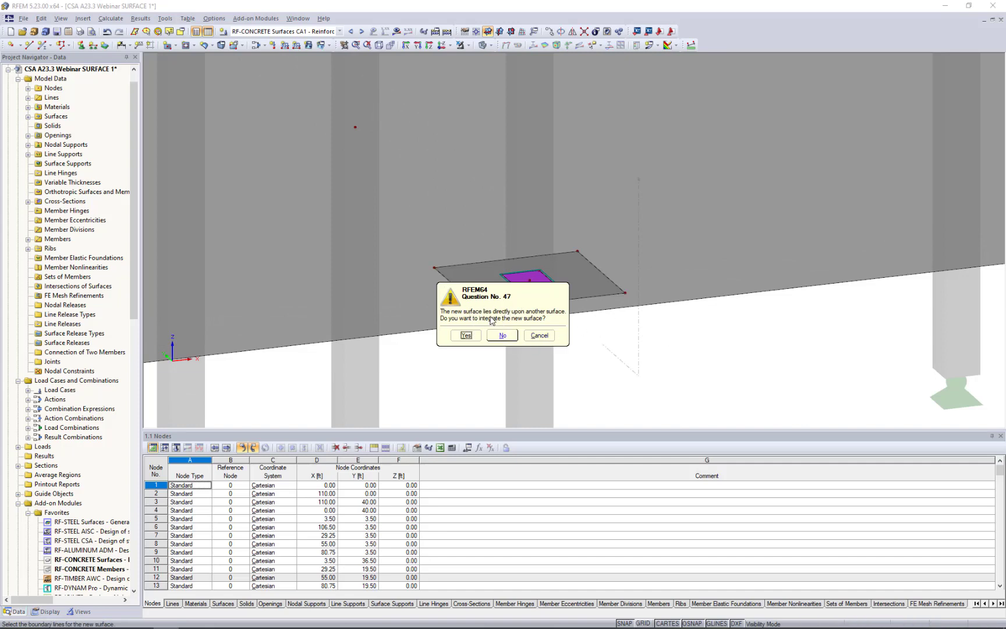
left_click(468, 336)
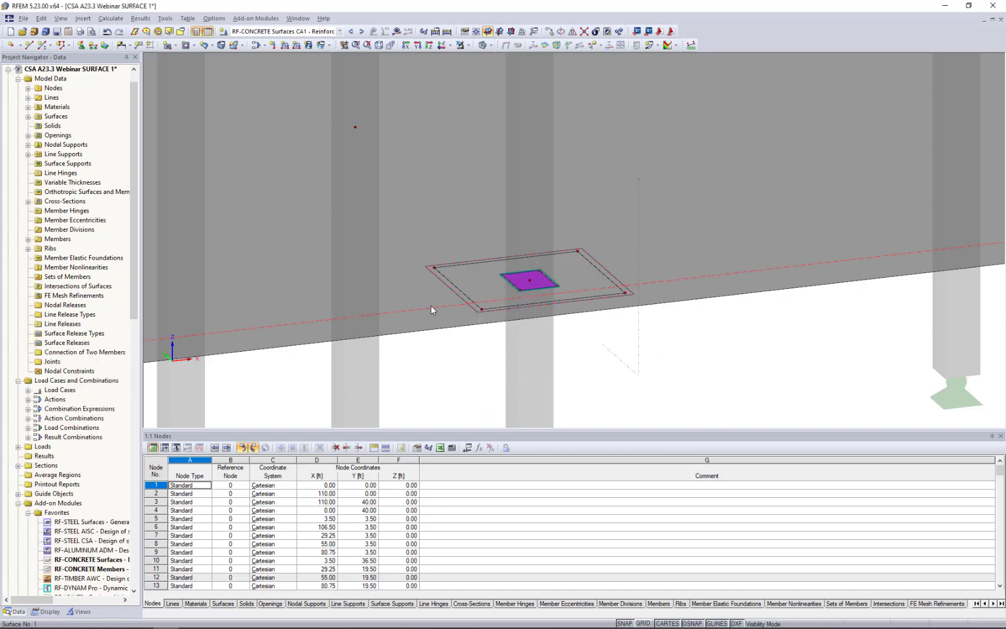
- Check the slab, the surrounding thick surface's properties and the inner rigid surface, and restore the wireframe display model
left_click(419, 308)
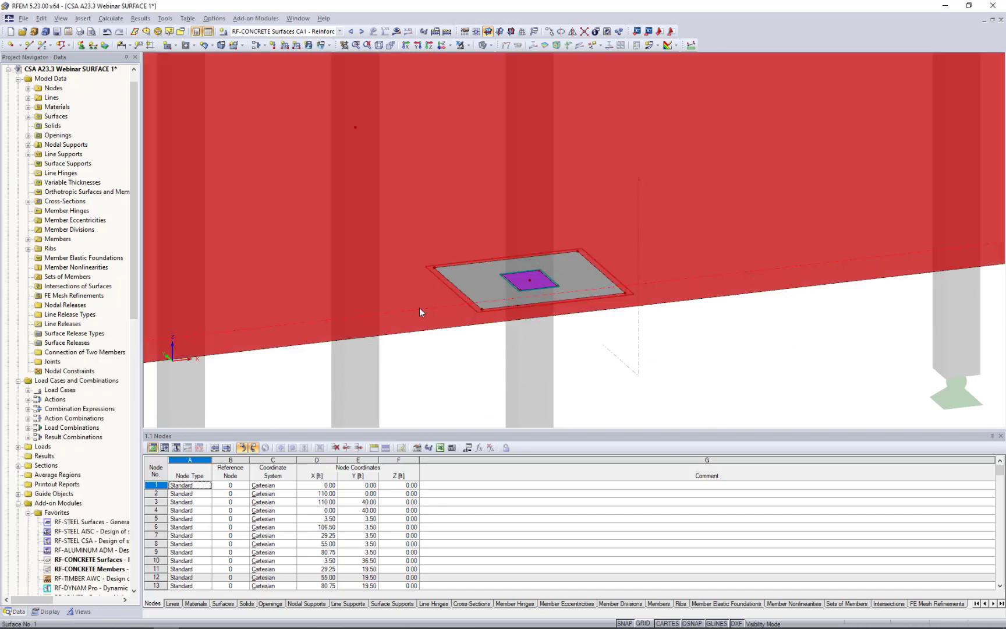
left_click(472, 282)
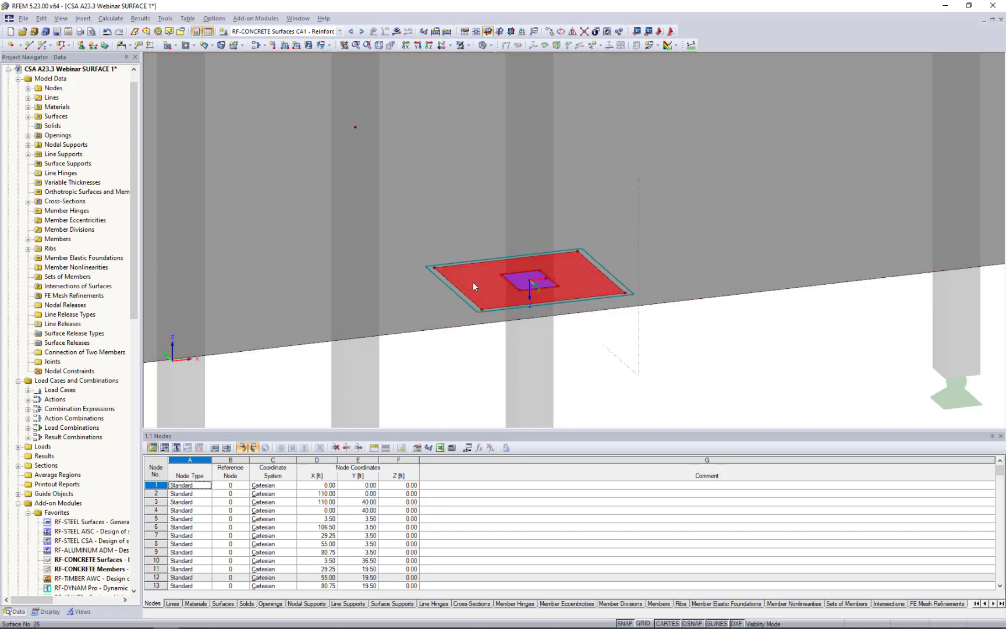
double_click(472, 282)
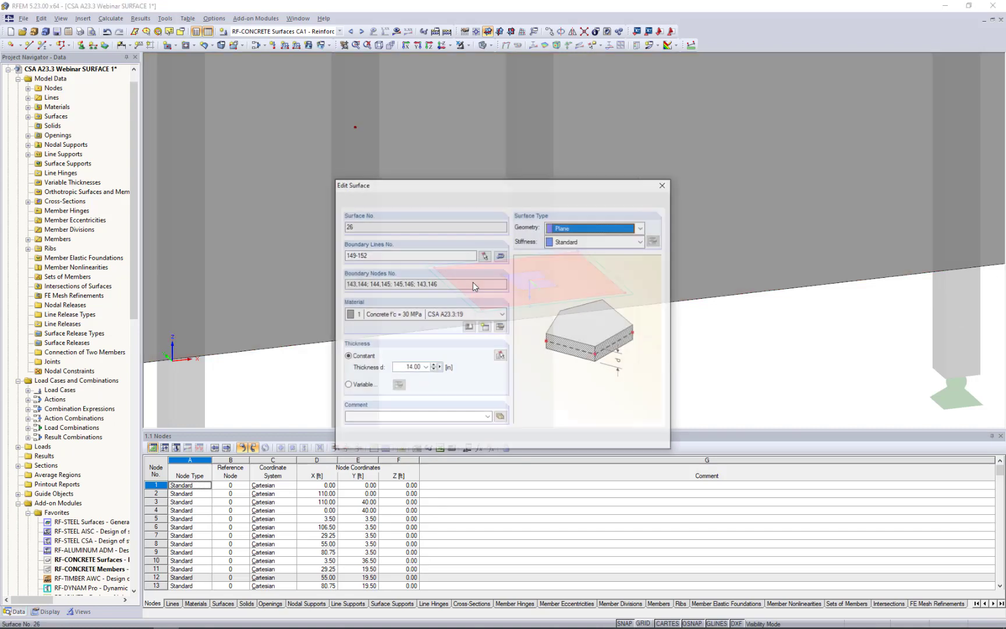
left_click(653, 442)
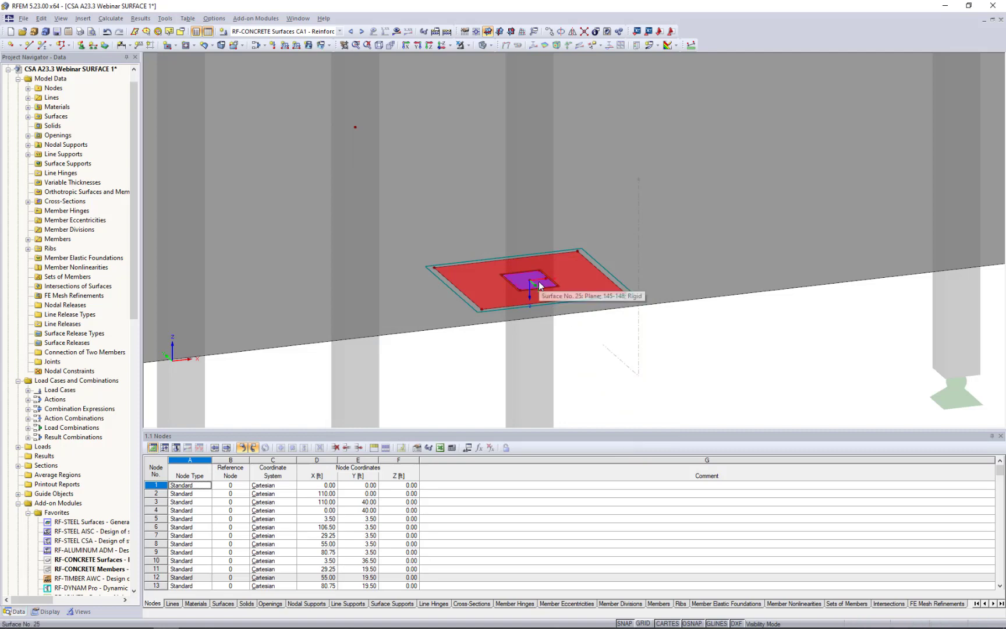
scroll(624, 347, "down", 1)
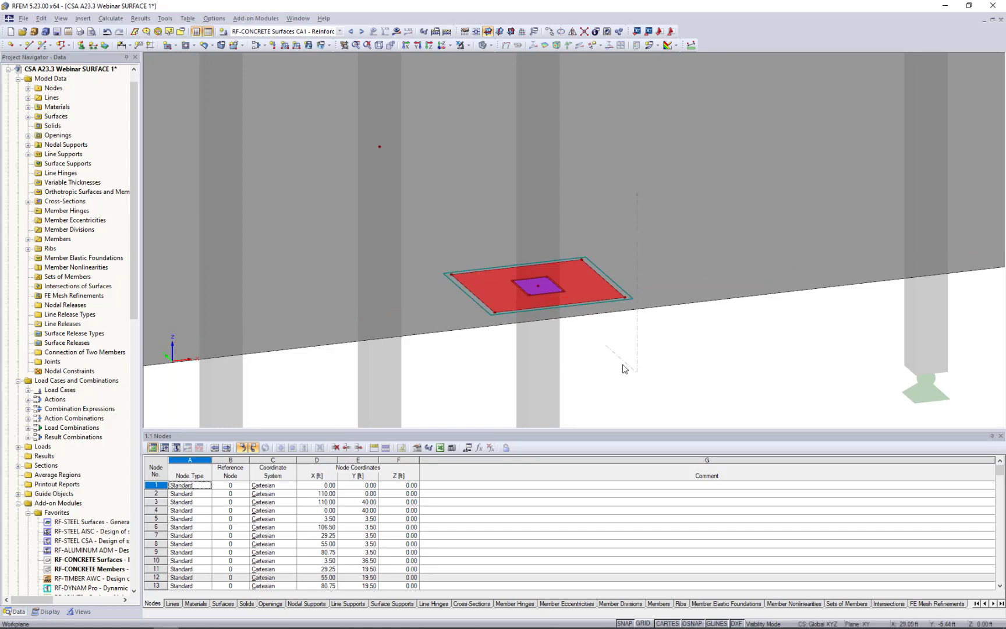
left_click(490, 45)
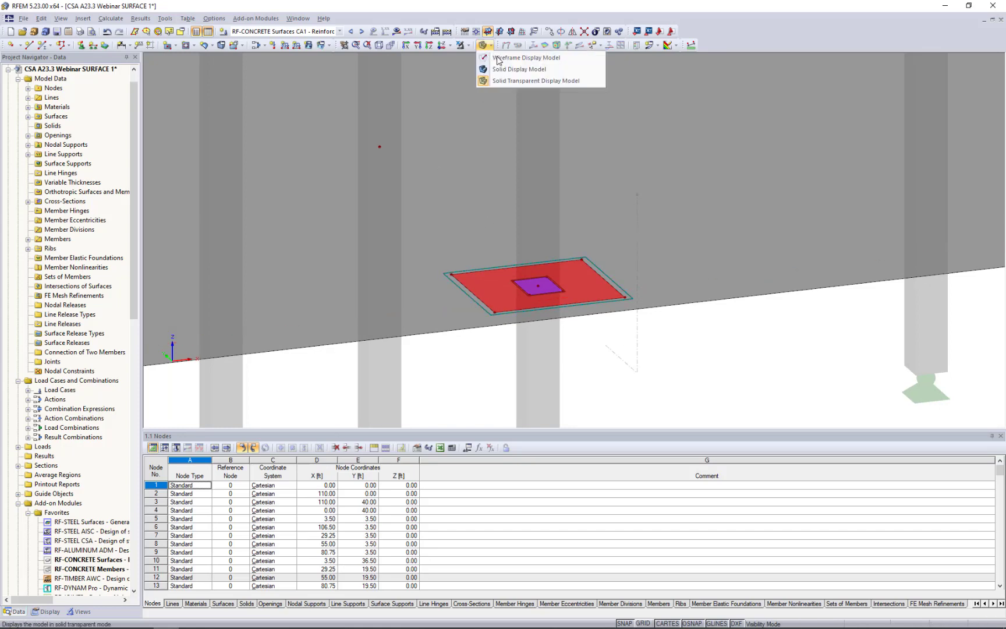
left_click(502, 61)
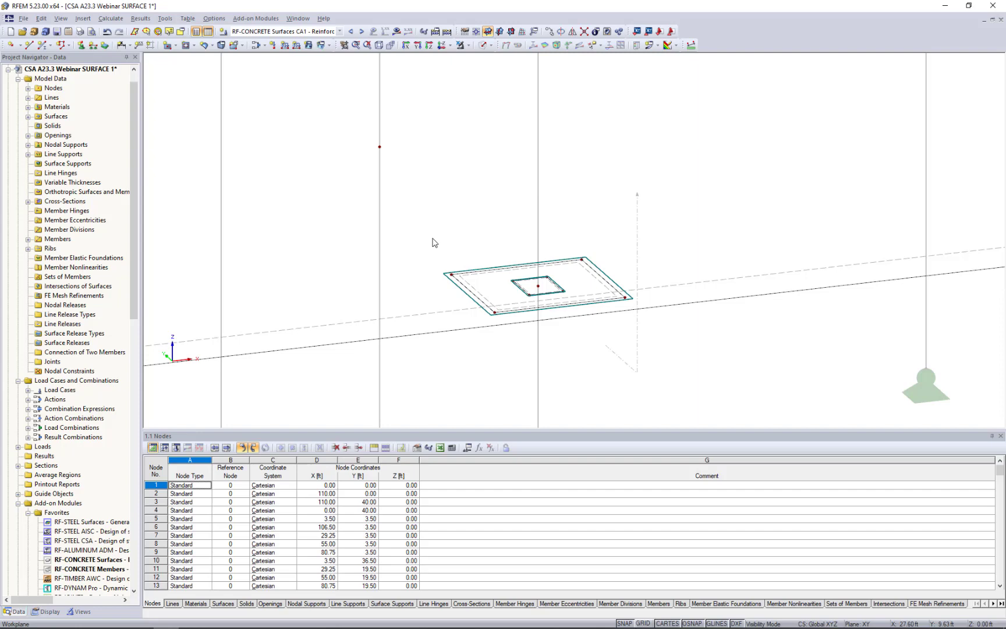
- Delete both rectangular surfaces around column node 7, keeping the column node itself
left_click_drag(424, 232, 666, 360)
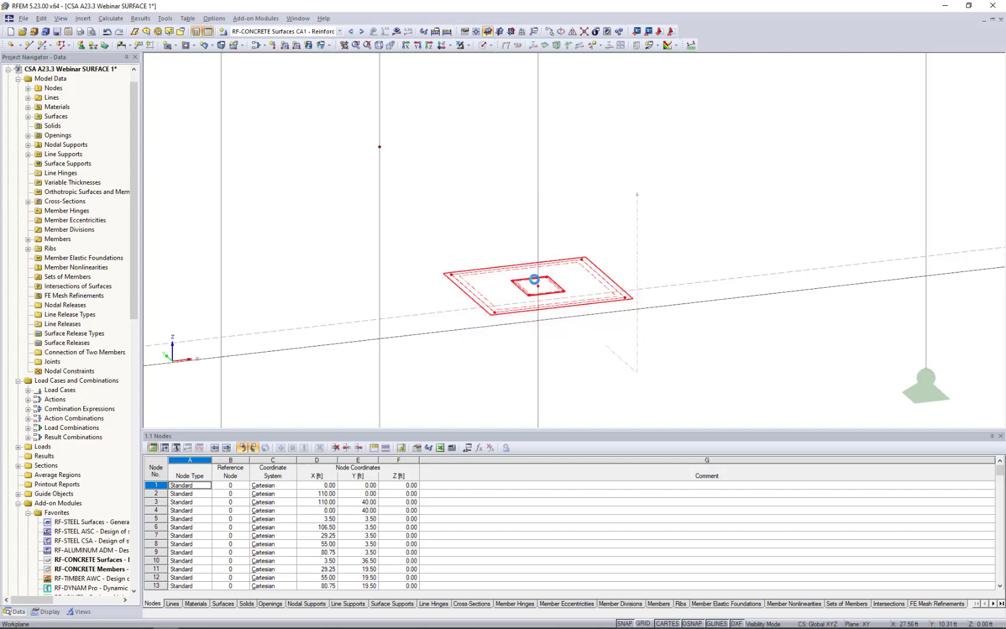
left_click(538, 287)
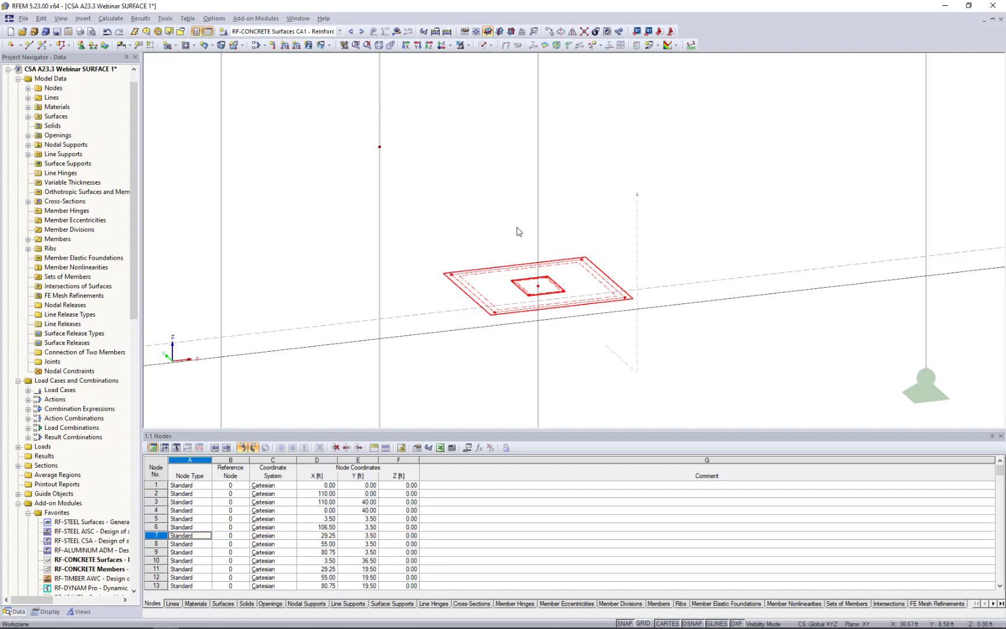
key("Delete")
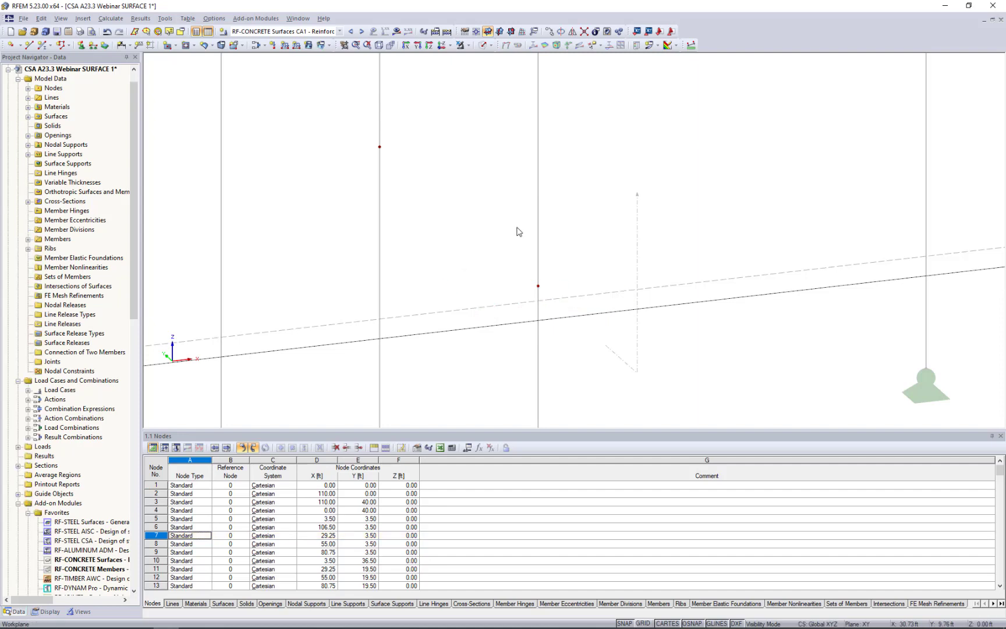
scroll(517, 230, "down", 5)
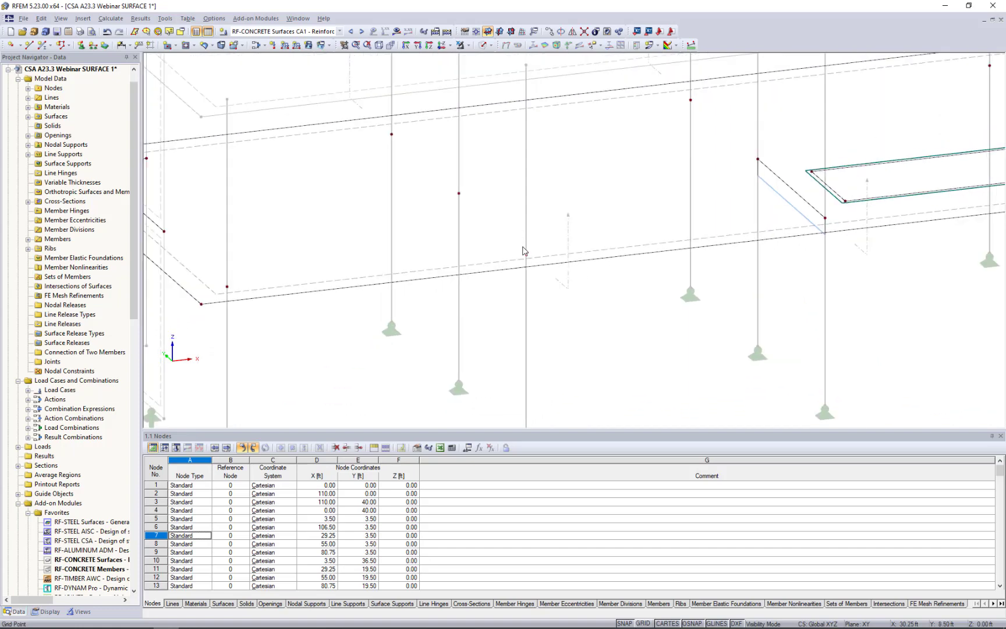
middle_click_drag(522, 251, 576, 298)
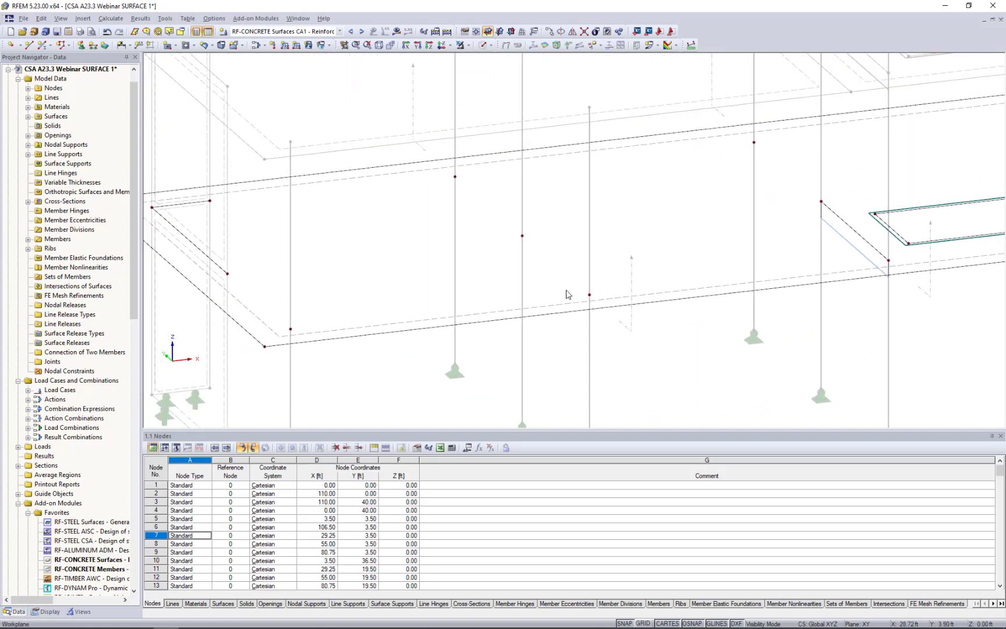
- Select the slab's column nodes 5-9 and 11-16
left_click(289, 330)
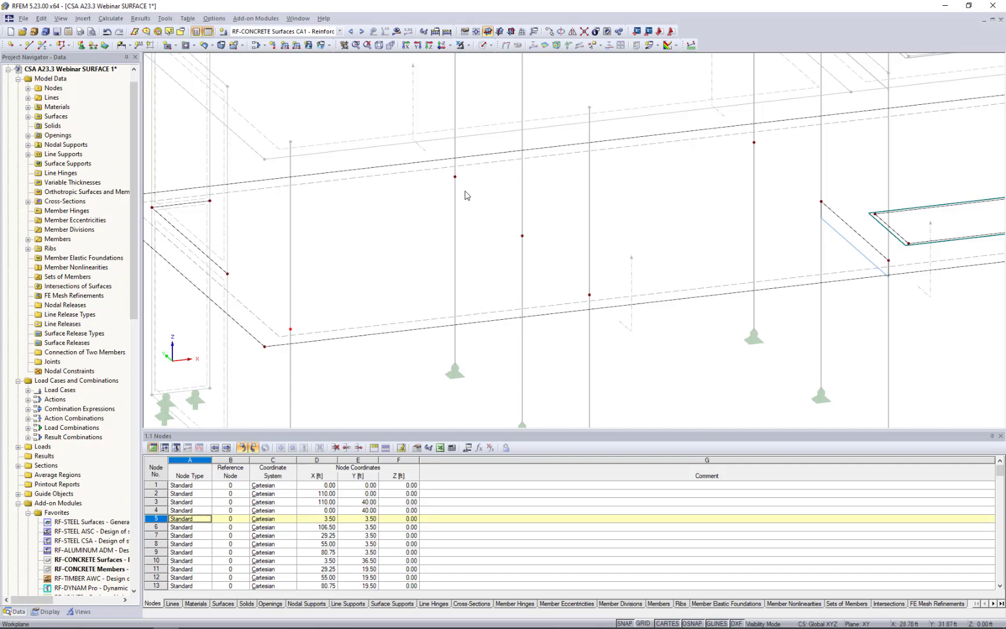
left_click_drag(431, 137, 623, 356)
left_click_drag(735, 119, 772, 166)
left_click(889, 262, "ctrl")
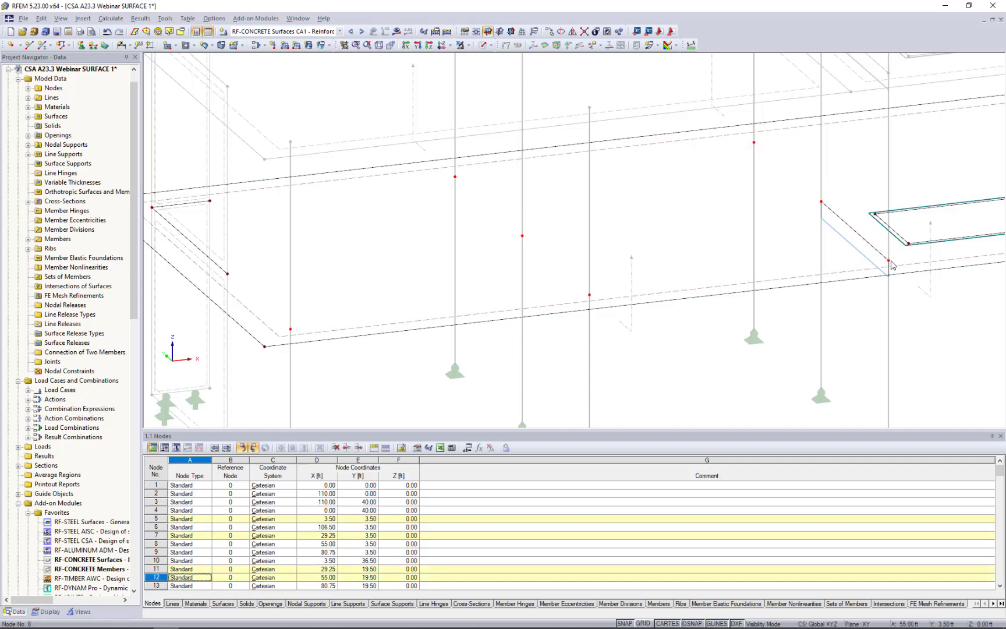
left_click(891, 261, "ctrl")
middle_click_drag(916, 280, 486, 320)
scroll(486, 319, "down", 1)
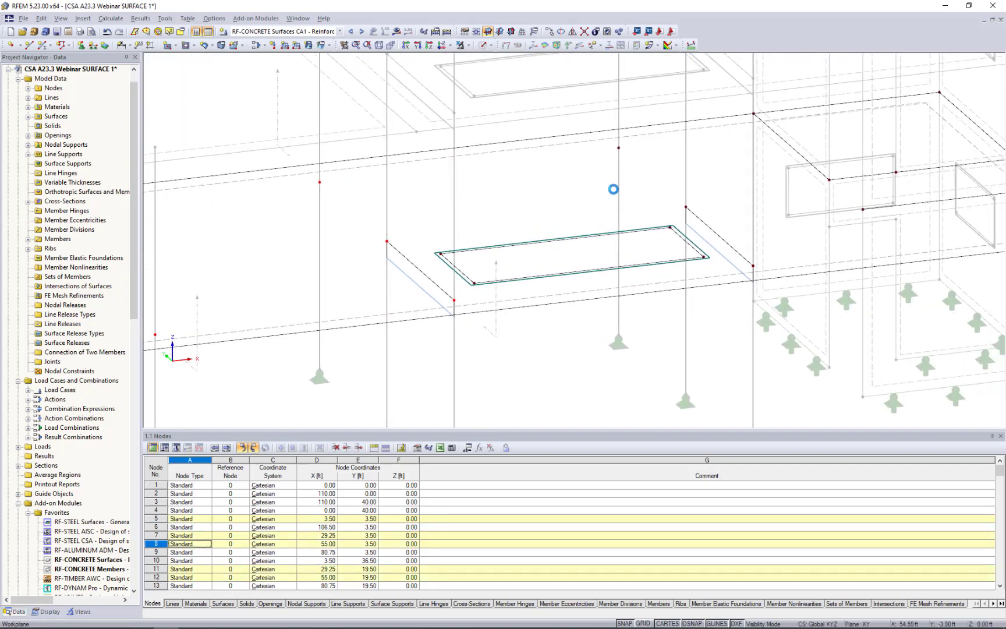
left_click(607, 165, "ctrl")
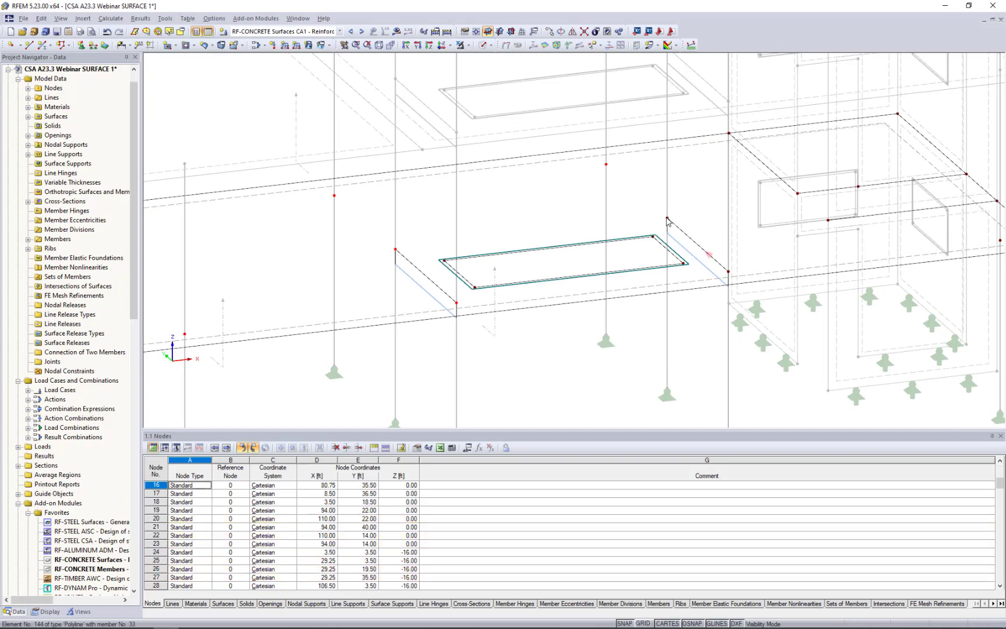
left_click(667, 219, "ctrl")
left_click(728, 273, "ctrl")
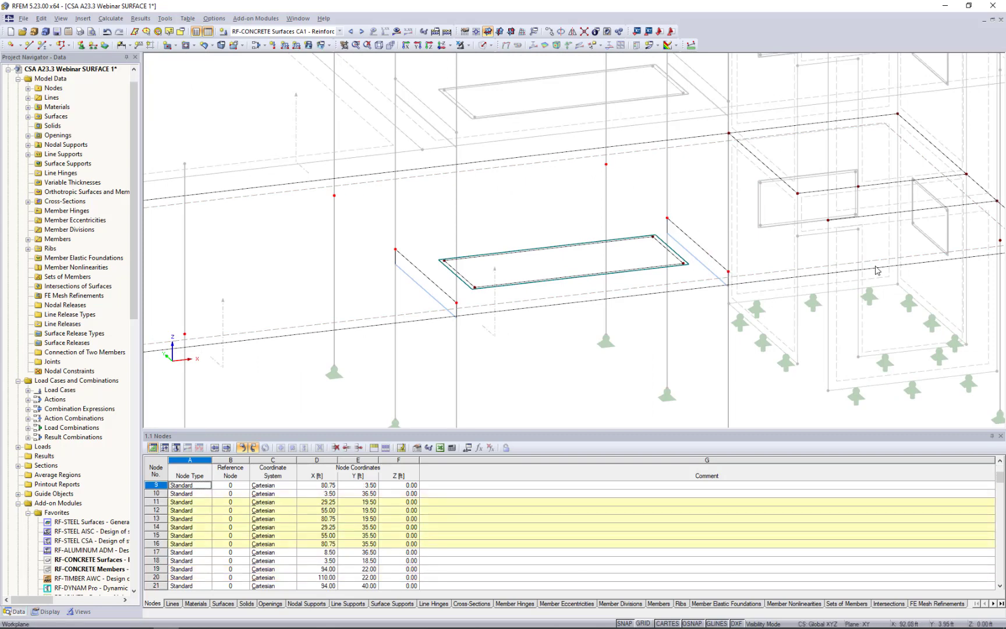
middle_click_drag(911, 274, 712, 287)
scroll(713, 287, "up", 1)
left_click(809, 249, "ctrl")
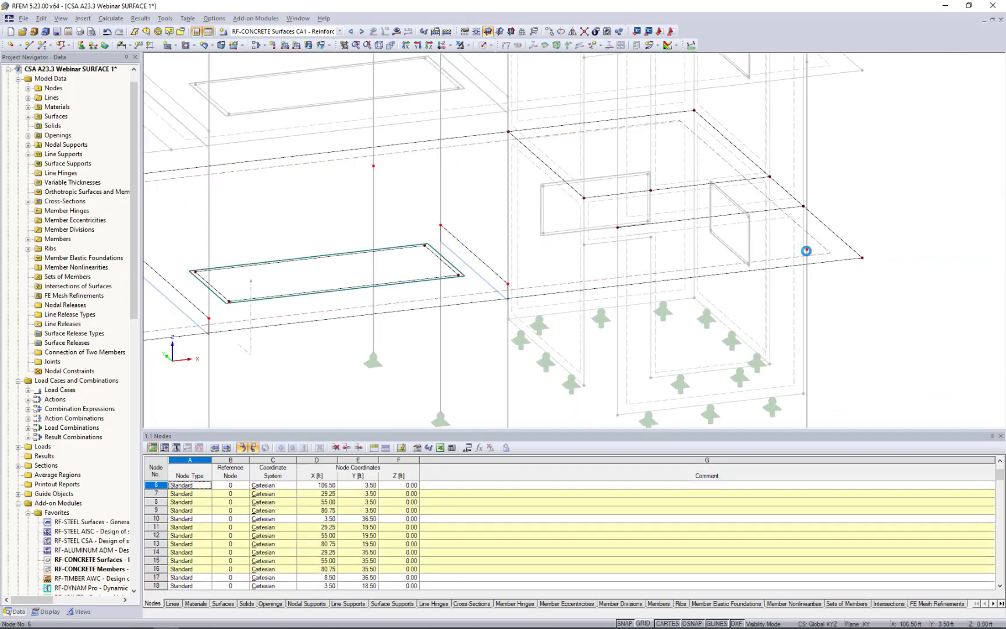
middle_click_drag(396, 316, 902, 249)
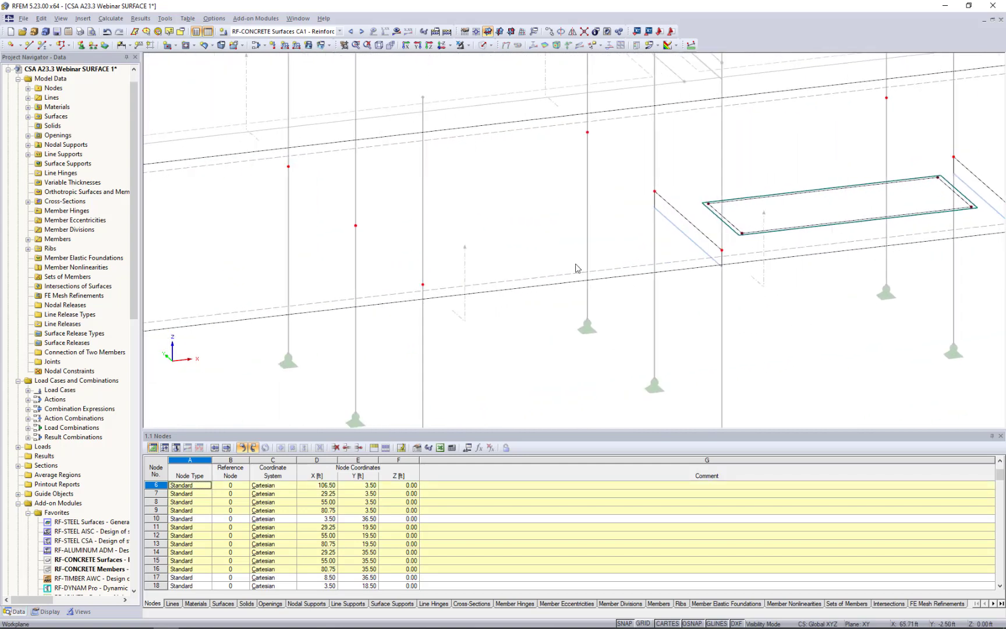
- Create a circular FE mesh refinement on the selected column nodes with radius 3 ft, inner length 0.1 ft and outer length 1 ft
right_click(355, 226)
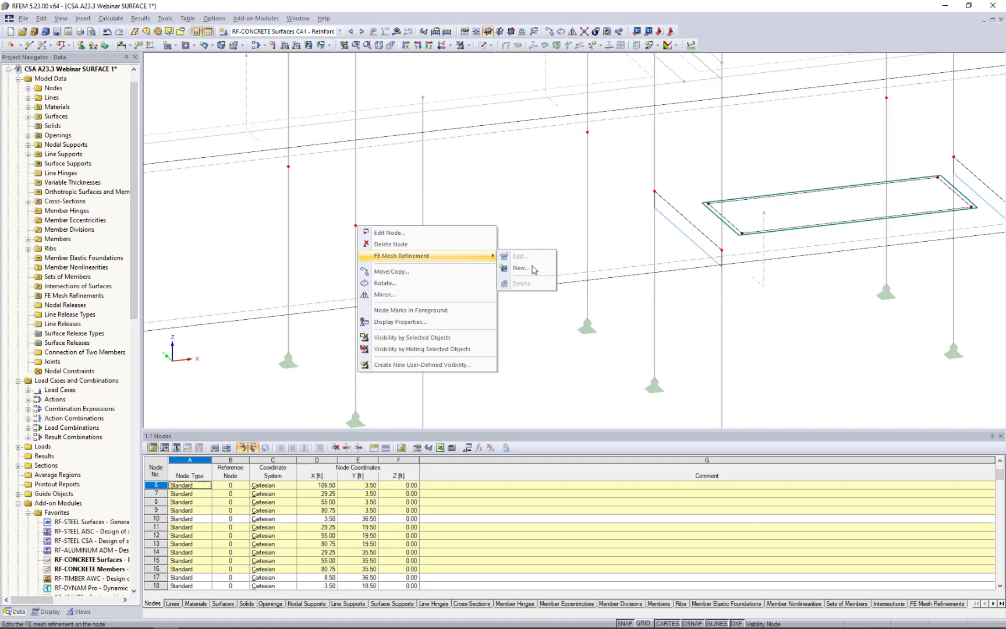
left_click(532, 271)
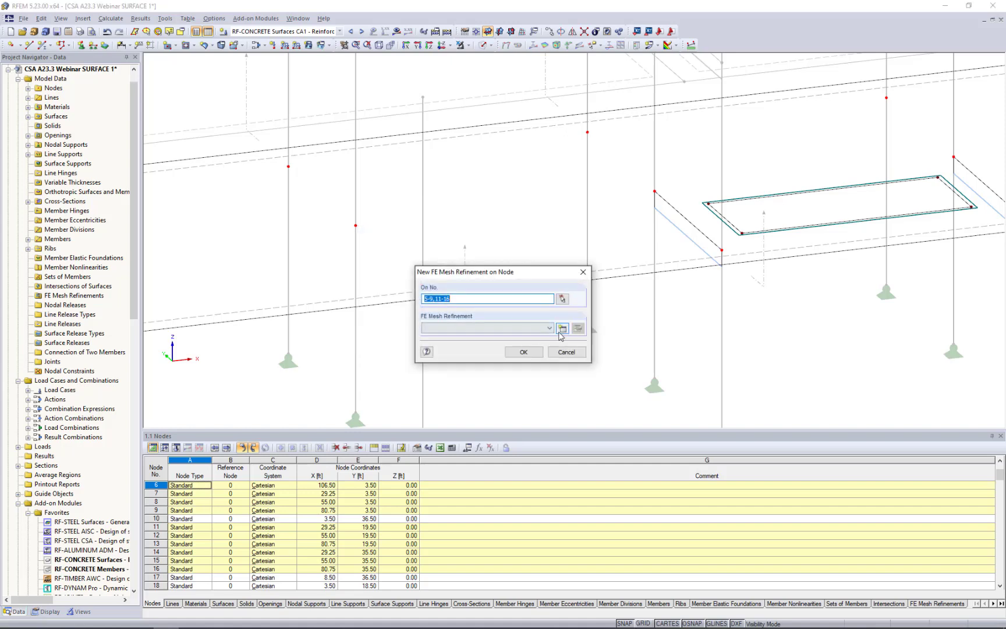
left_click(562, 329)
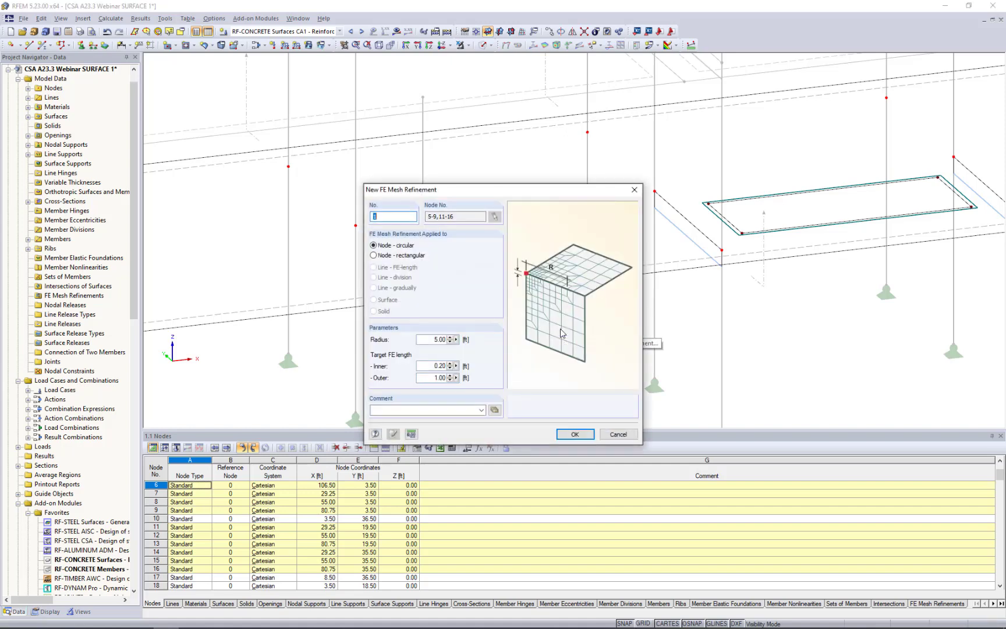
left_click_drag(554, 193, 686, 116)
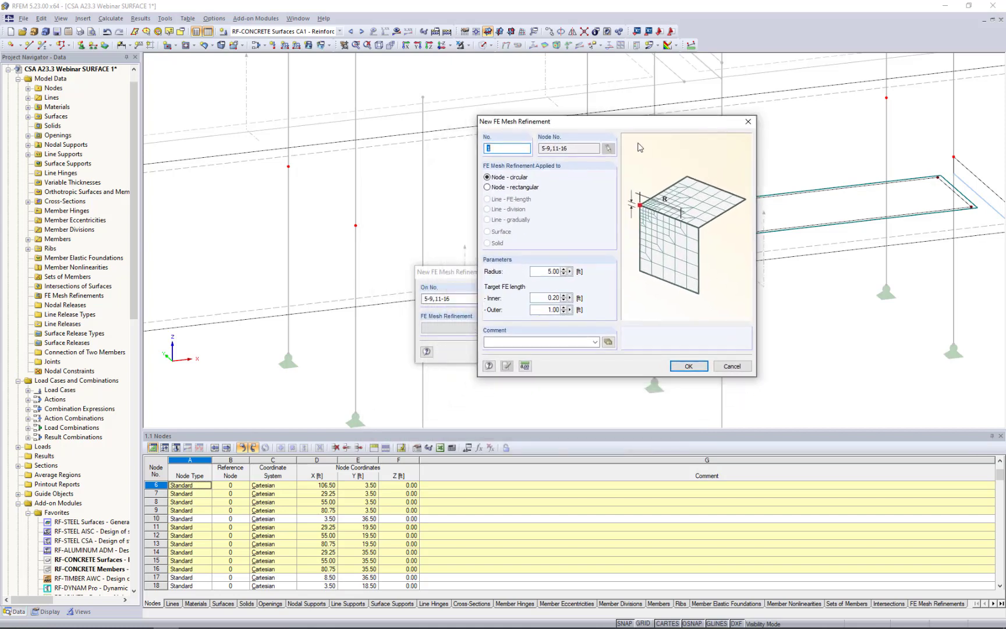
double_click(540, 272)
key("Tab")
left_click(688, 365)
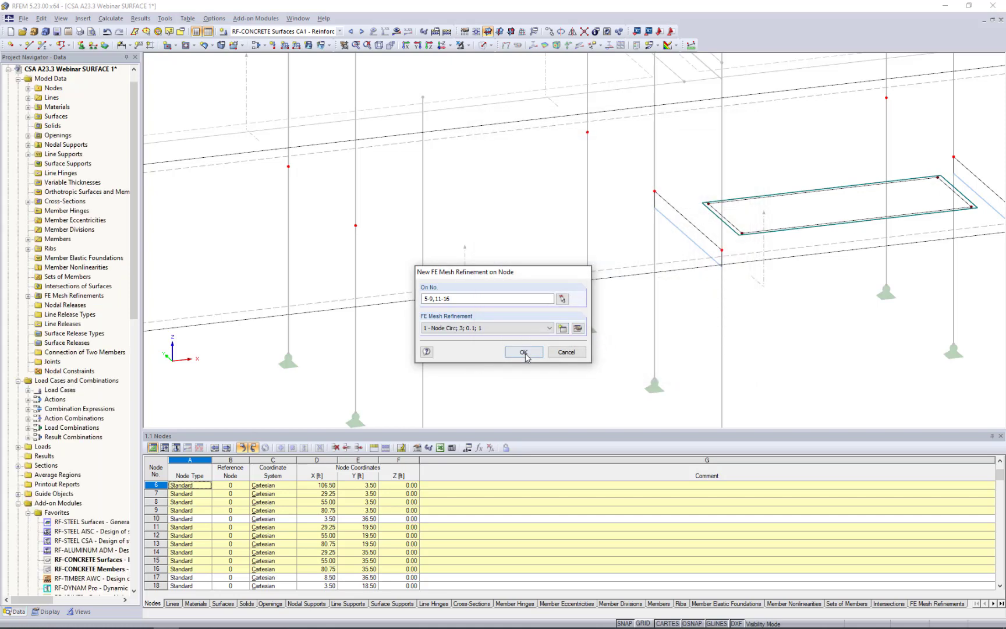
left_click(527, 354)
- Generate the FE mesh and examine the refined mesh around the column nodes
middle_click_drag(498, 326, 670, 298)
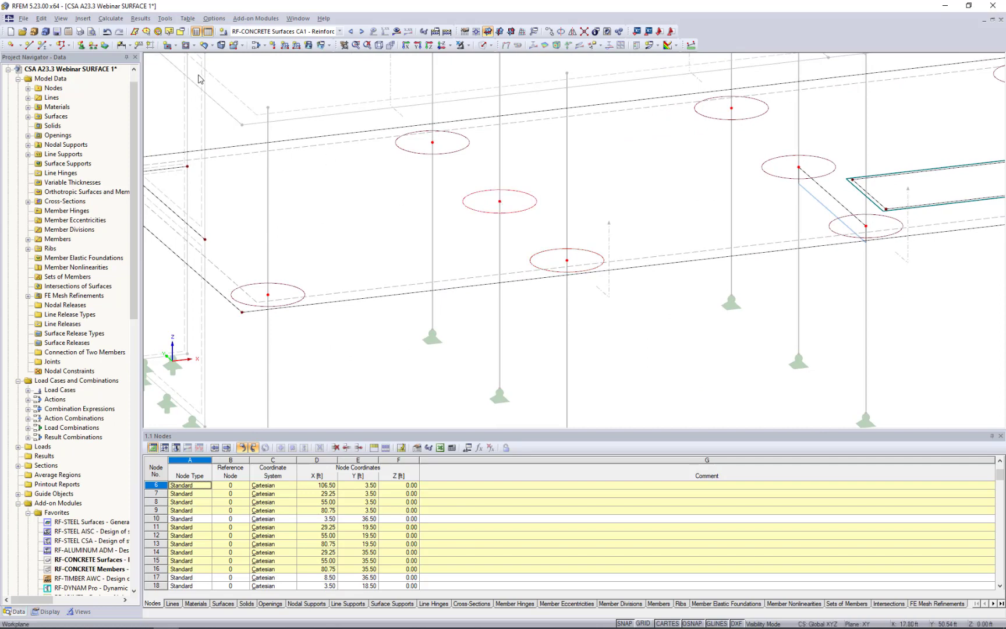
left_click(109, 19)
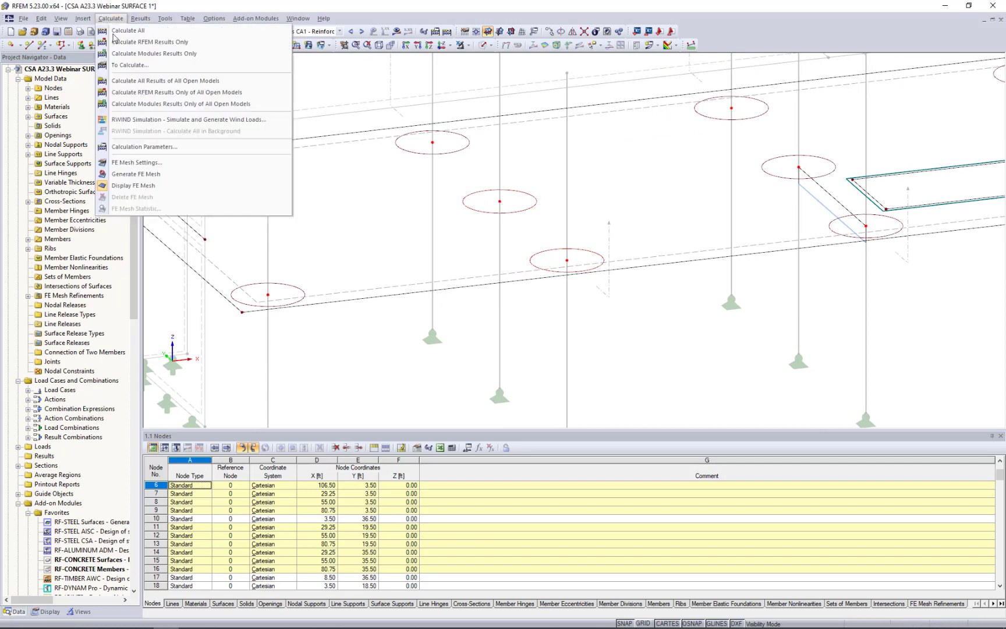
left_click(195, 178)
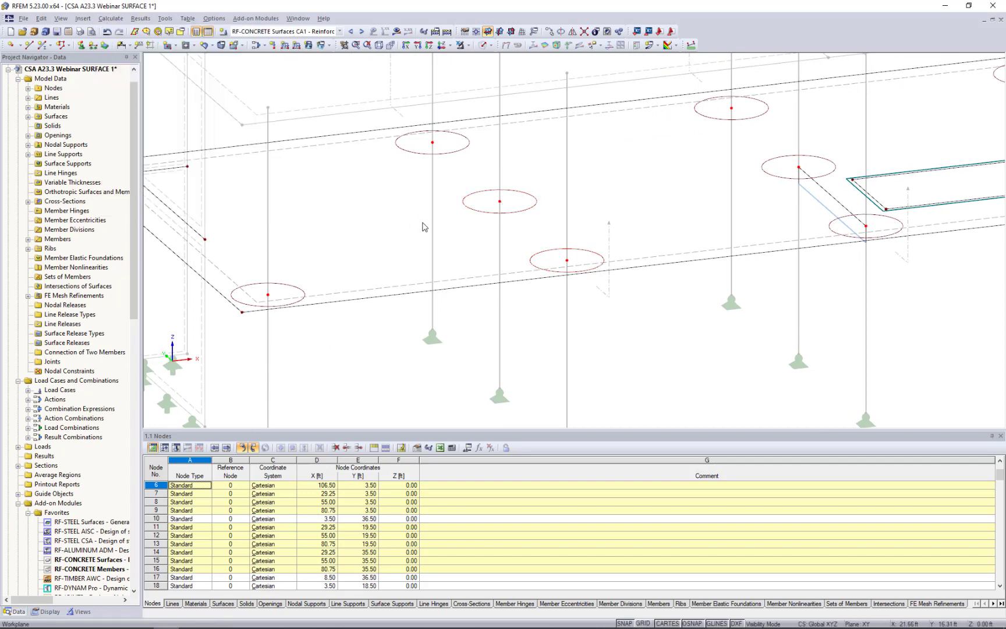
middle_click_drag(560, 285, 523, 297)
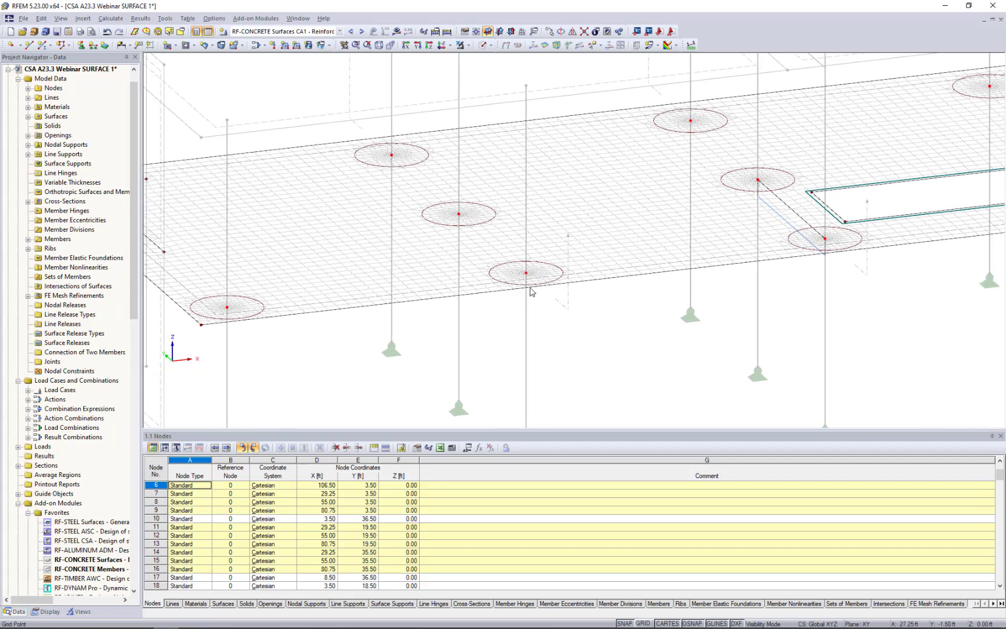
scroll(533, 286, "up", 5)
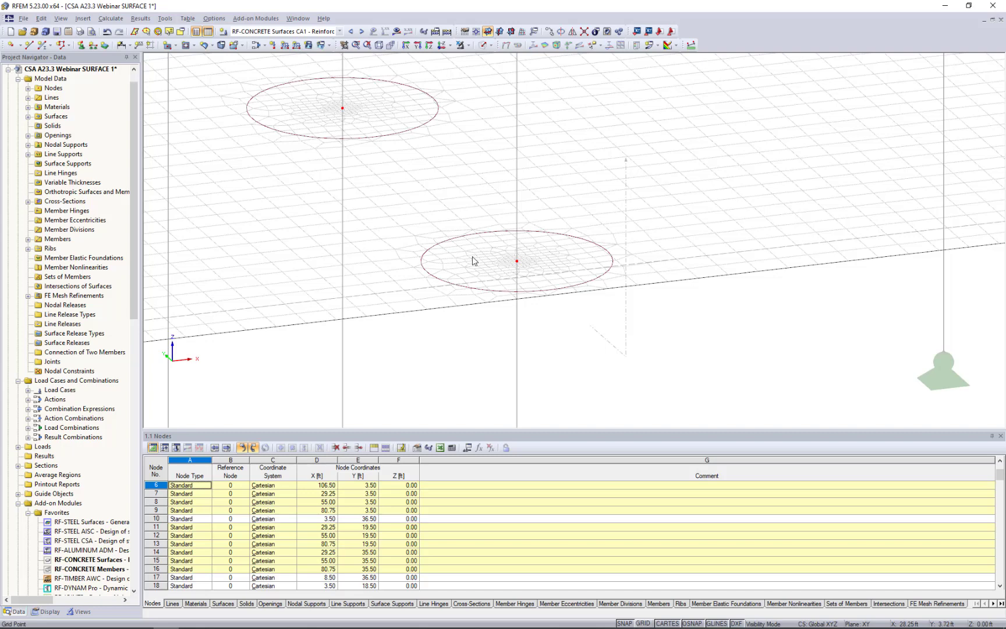
scroll(509, 269, "up", 4)
scroll(511, 270, "up", 1)
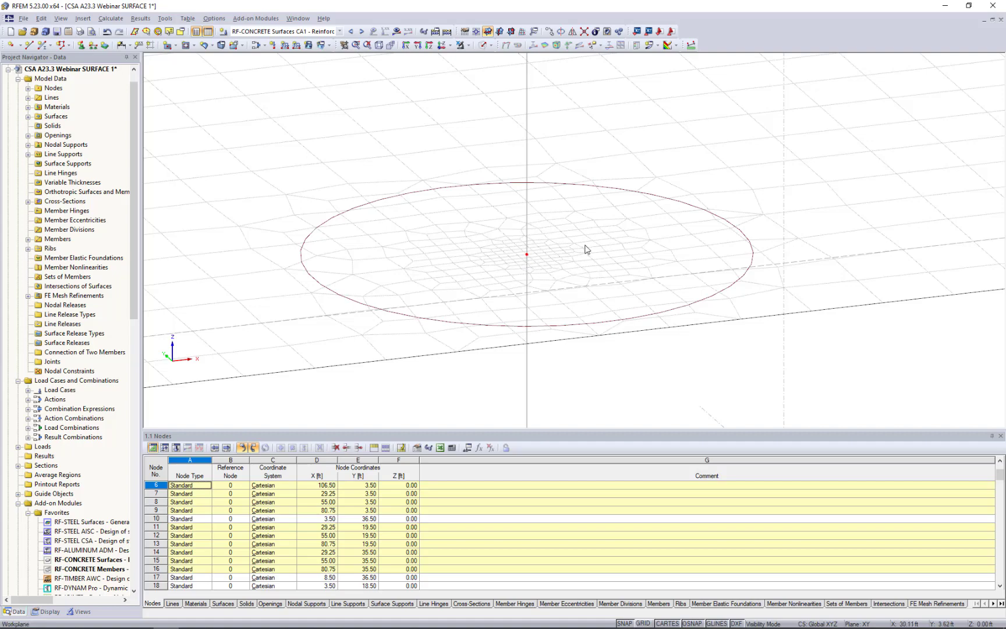
scroll(586, 249, "down", 7)
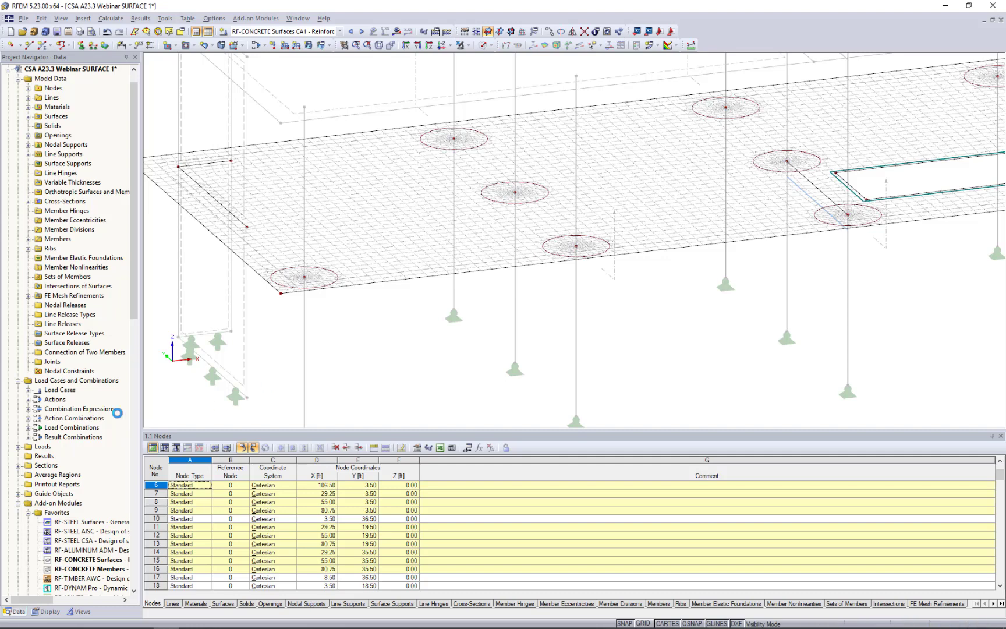
- Start a new average region and assign slab surface 1 to it
scroll(76, 364, "down", 2)
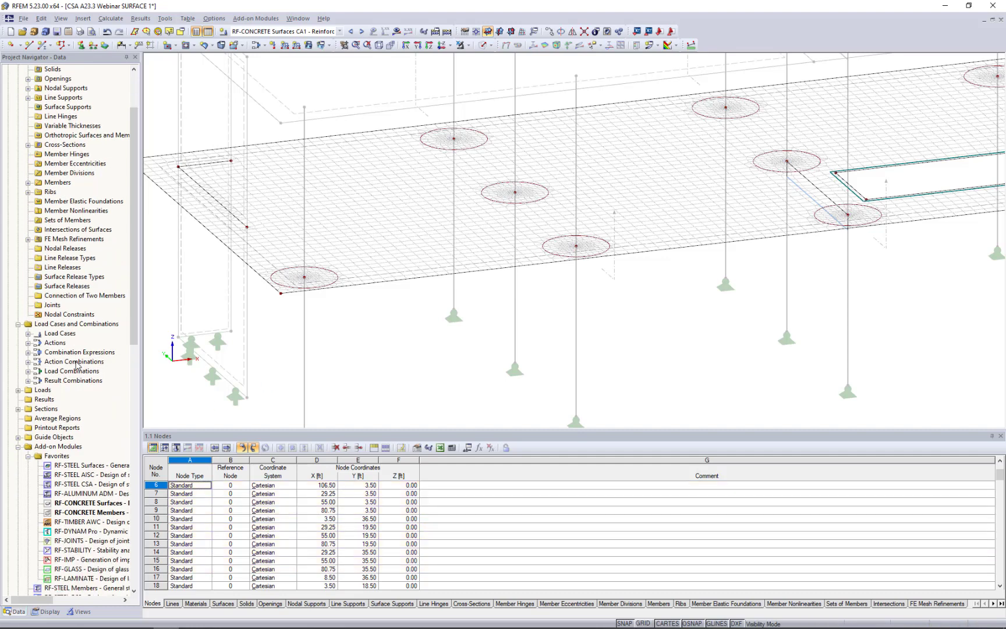
right_click(51, 419)
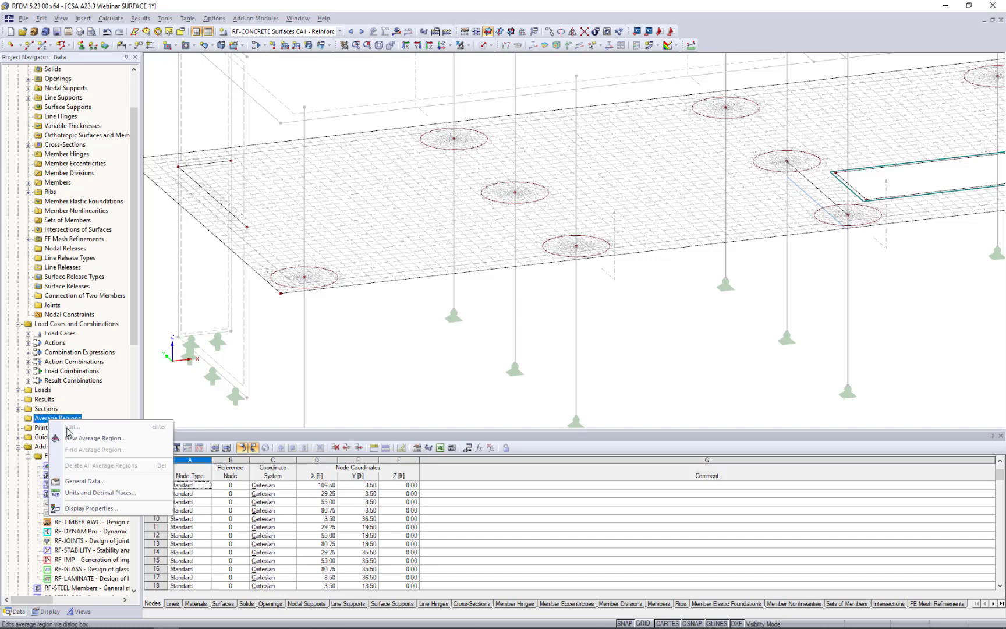
left_click(84, 442)
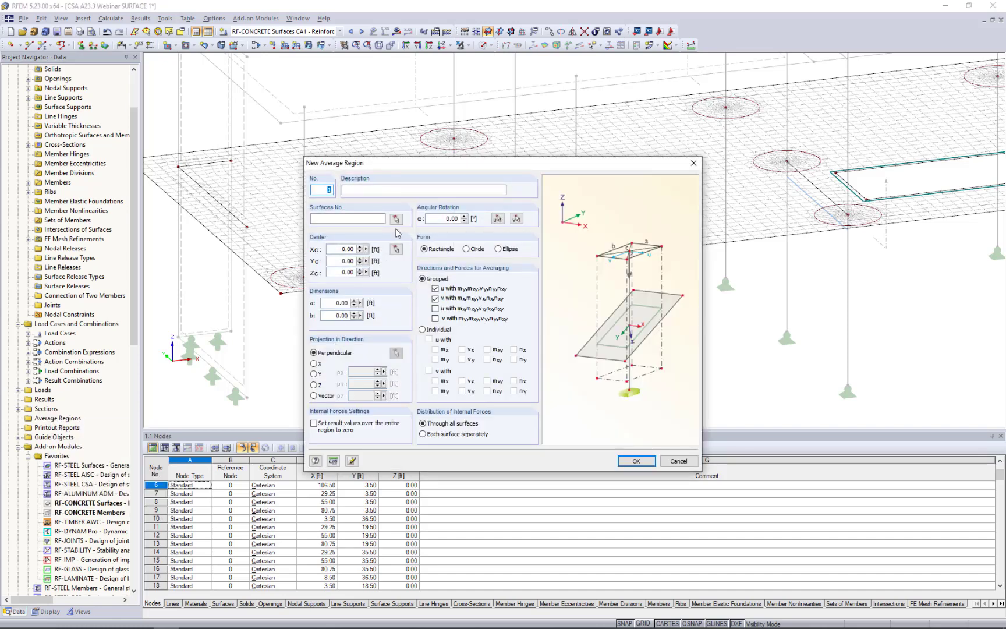
left_click(396, 218)
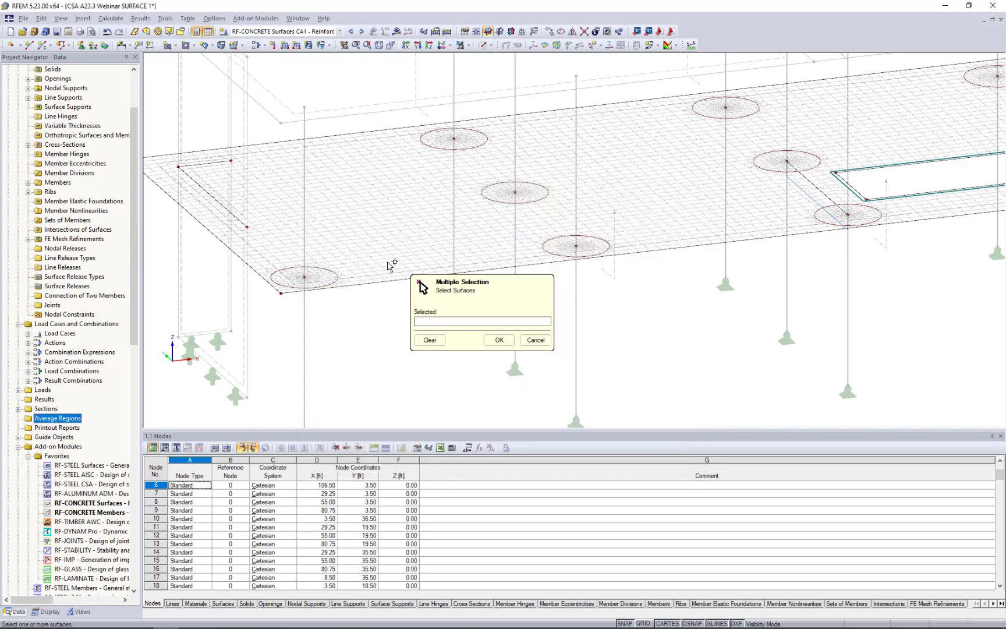
left_click(389, 265)
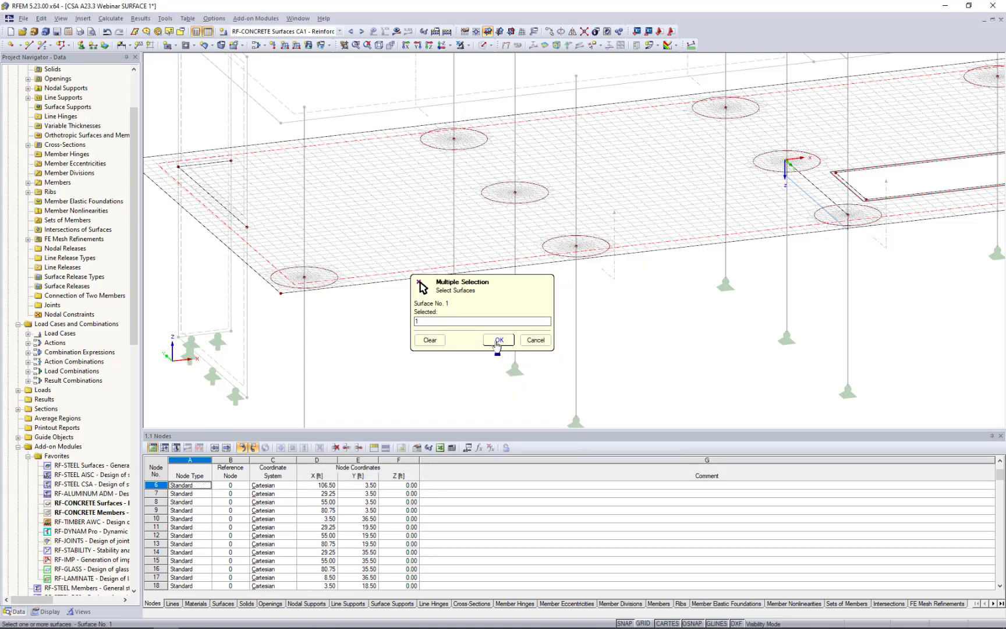
left_click(499, 340)
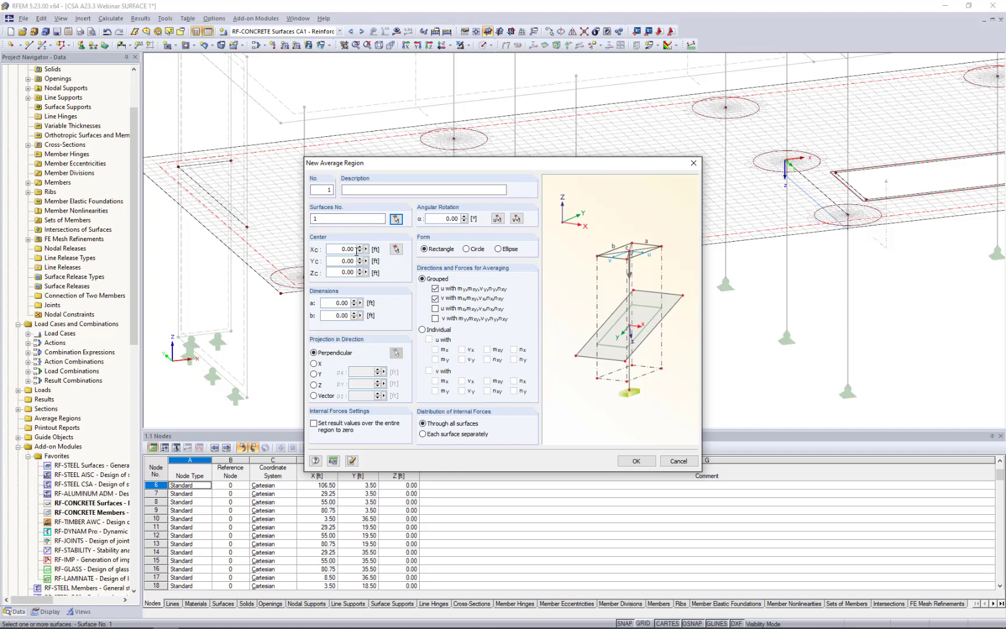
- Enable all four grouped averaging directions, set the rectangular region to 2 by 2 ft, and center it on node 5 at X 3.50, Y 3.50 ft
left_click(435, 309)
left_click(435, 319)
double_click(342, 304)
type("2")
key("Tab")
left_click(395, 248)
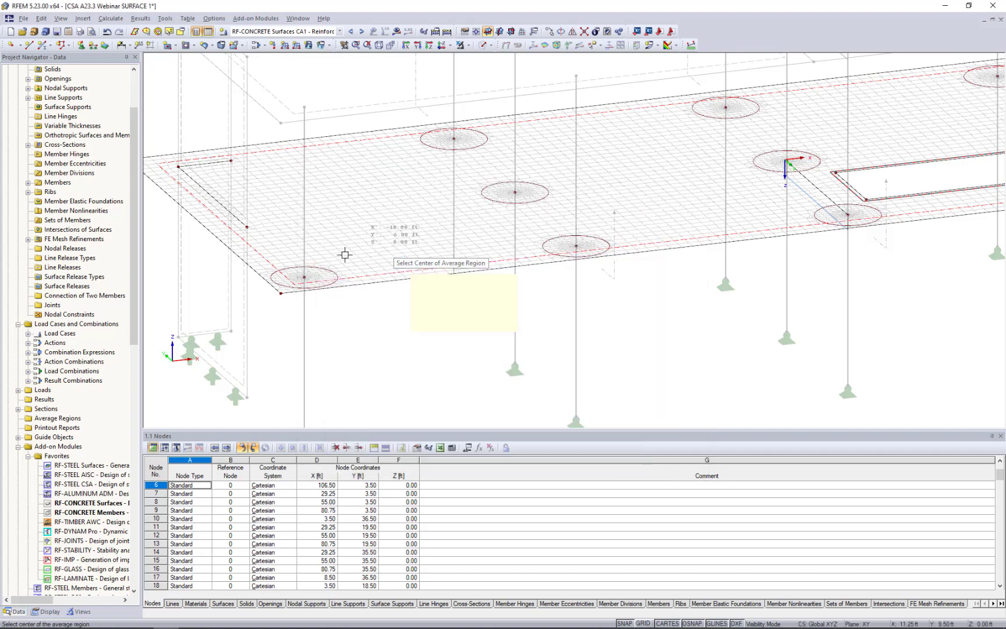
left_click(305, 276)
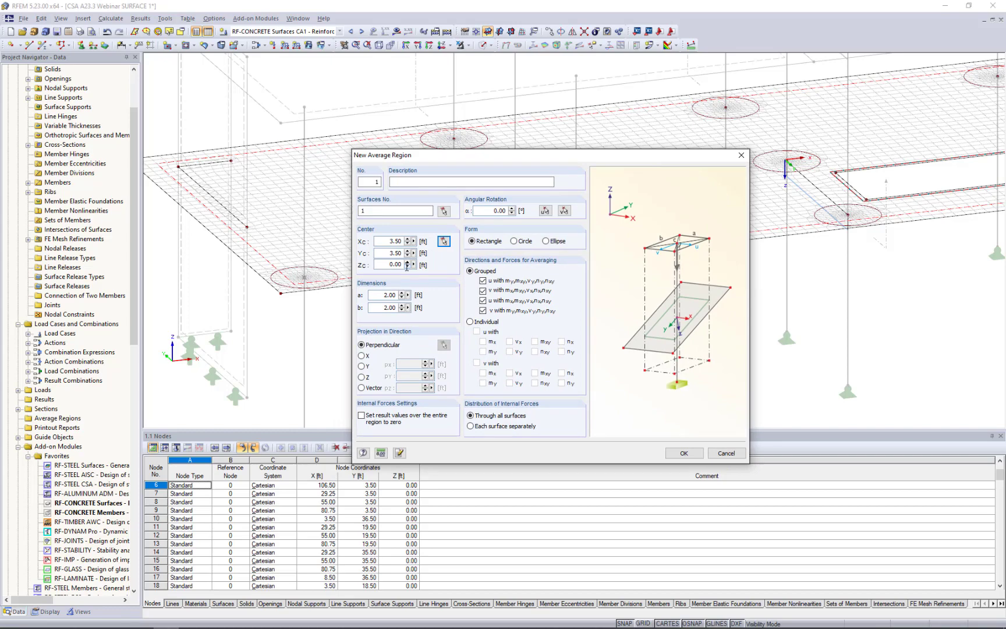
left_click(679, 454)
- Copy the average region from node 5 to column nodes 7, 11 and 14 in the row at X 29.25 ft
scroll(309, 285, "up", 3)
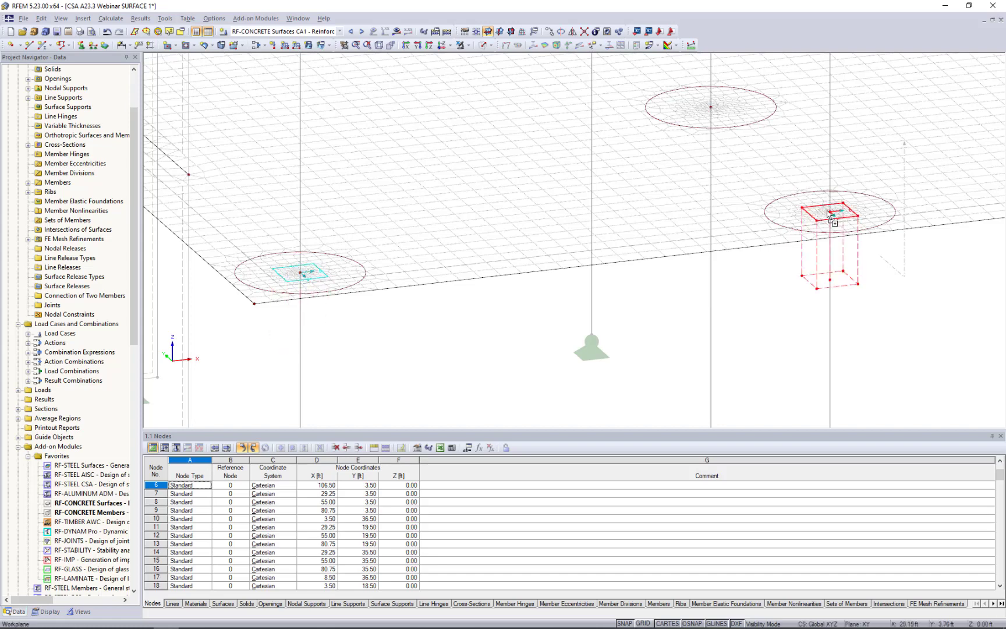
middle_click_drag(746, 337, 617, 418)
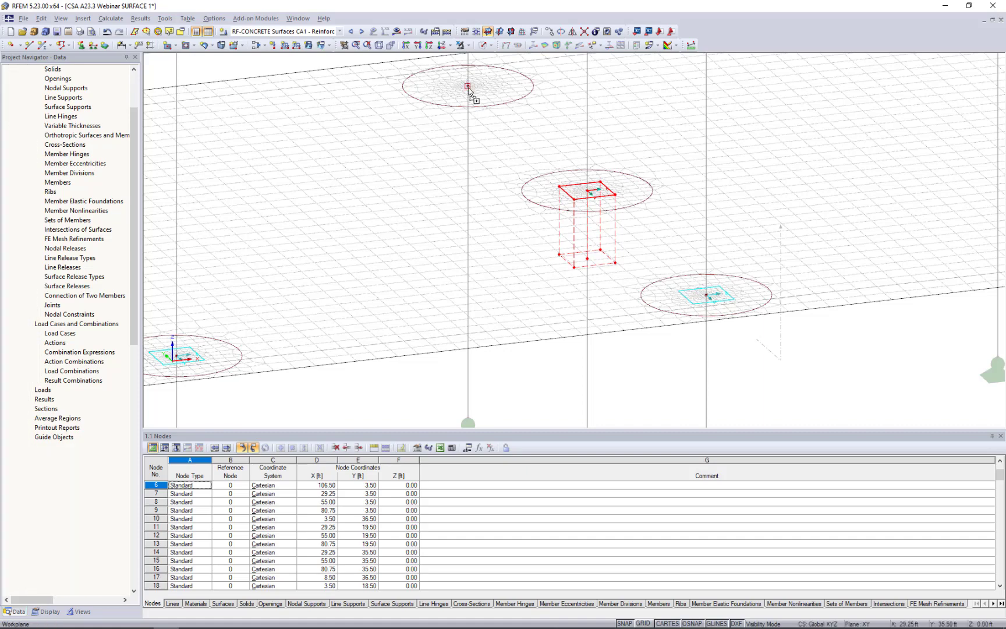
scroll(530, 202, "down", 1)
scroll(550, 208, "down", 7)
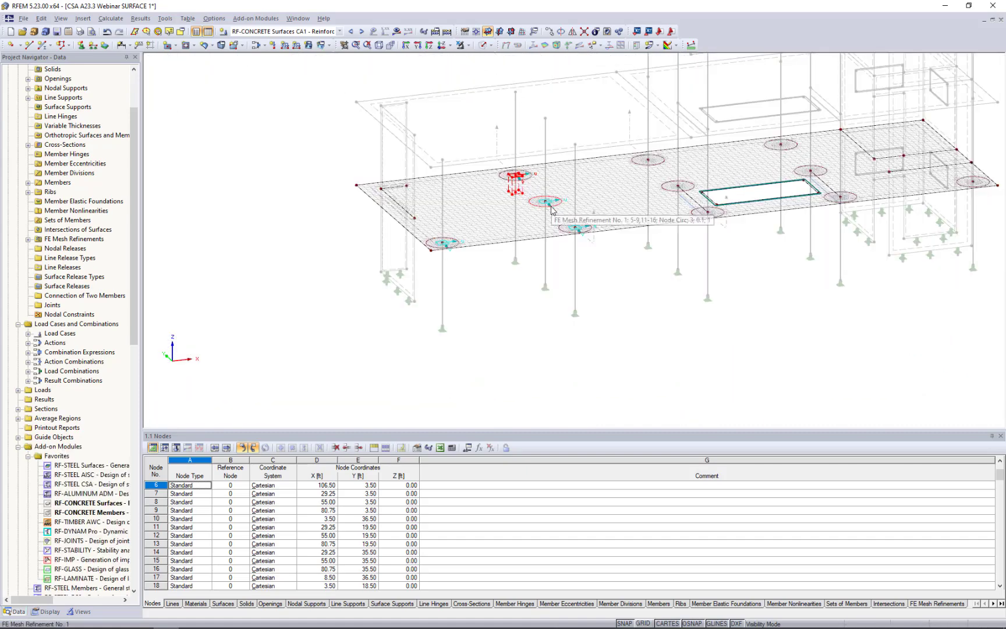
- Copy the three average regions of the X 29.25 ft column row to nodes 8, 12 and 15 at X 55.00 ft
scroll(558, 202, "up", 3)
middle_click_drag(568, 231, 464, 271)
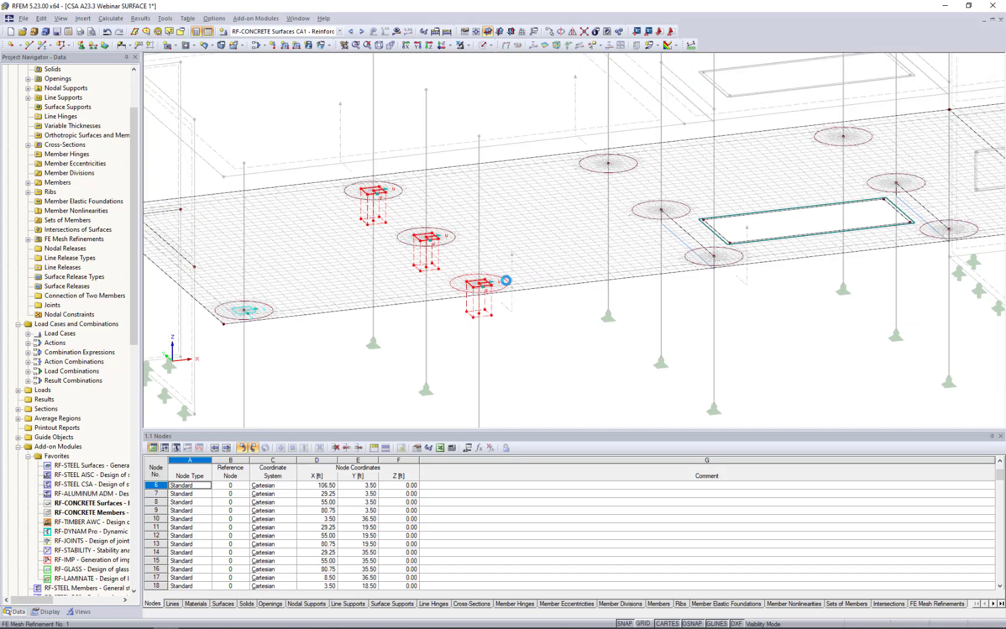
scroll(506, 282, "up", 5)
left_click_drag(447, 287, 961, 227, "ctrl")
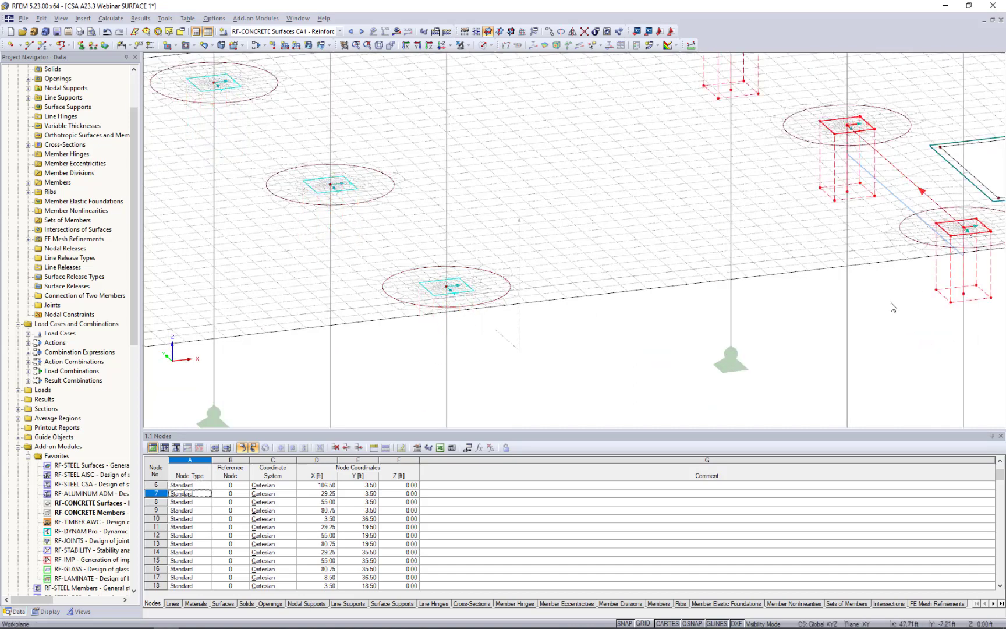
- Try to copy the three average regions of the X 55.00 ft column row together to the X 80.75 ft row, and undo the operation
middle_click_drag(833, 309, 265, 372)
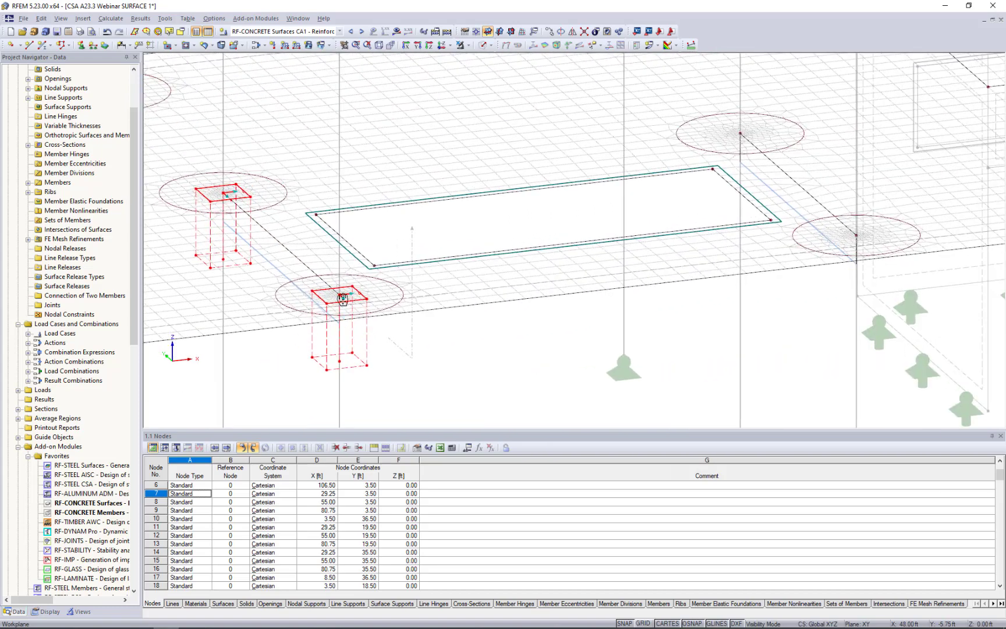
left_click_drag(341, 299, 454, 236)
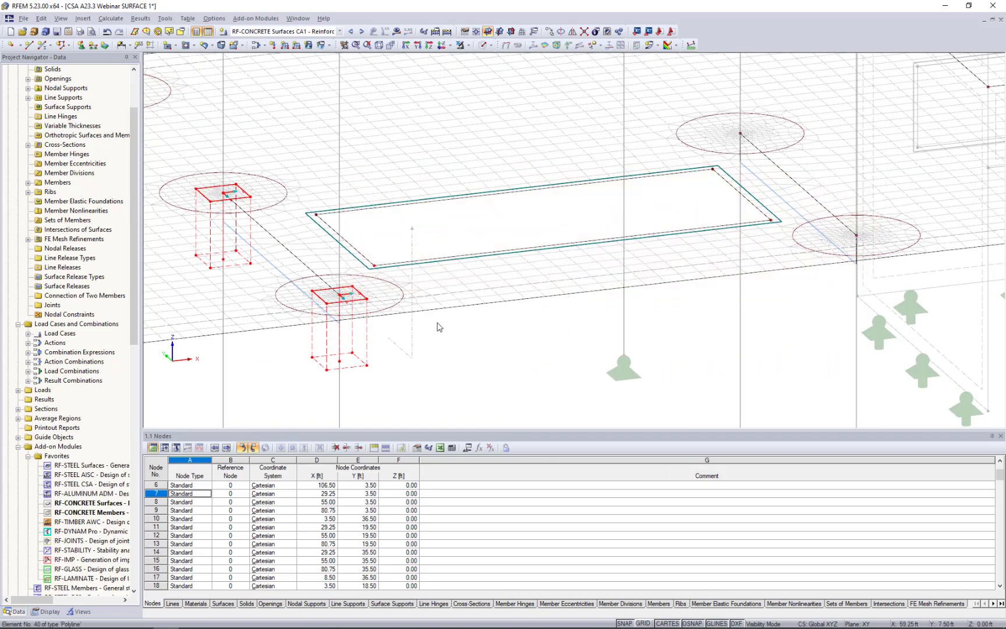
left_click(355, 298)
scroll(270, 237, "down", 5)
middle_click_drag(318, 276, 328, 281)
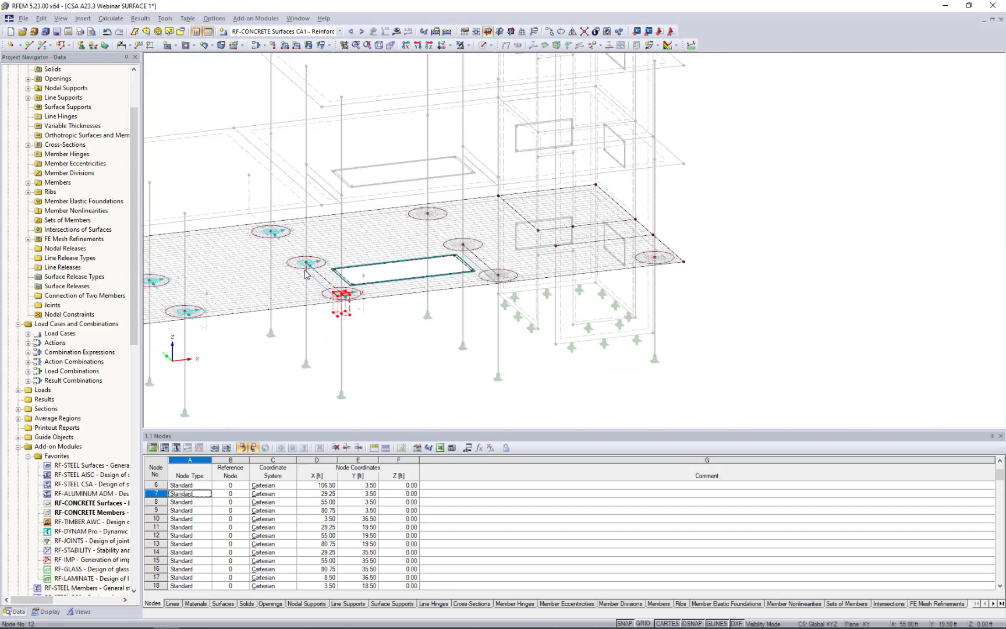
scroll(302, 270, "up", 3)
left_click(310, 260, "ctrl")
left_click(247, 200, "ctrl")
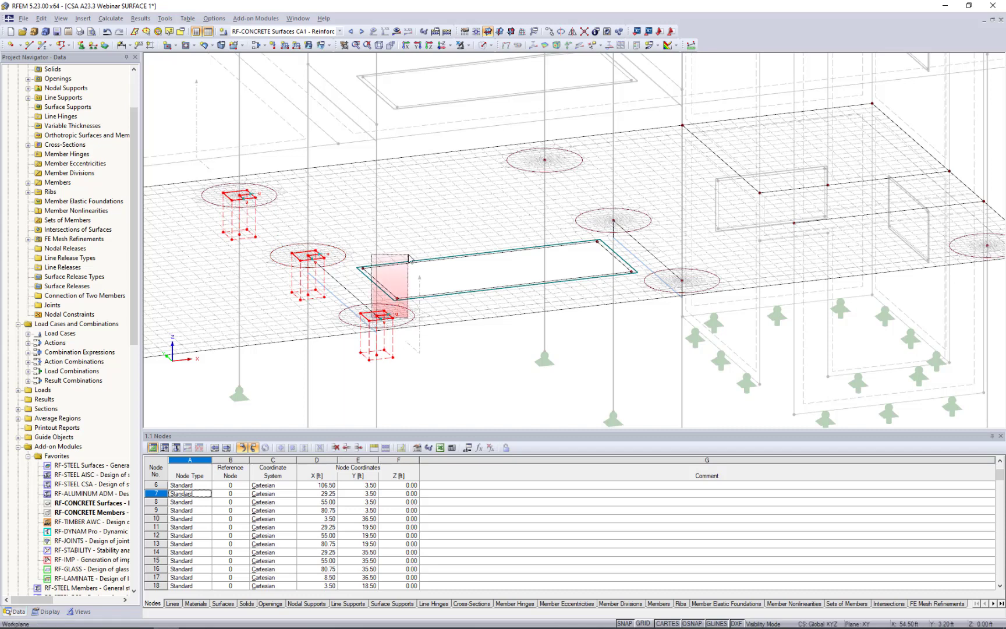
left_click(398, 301)
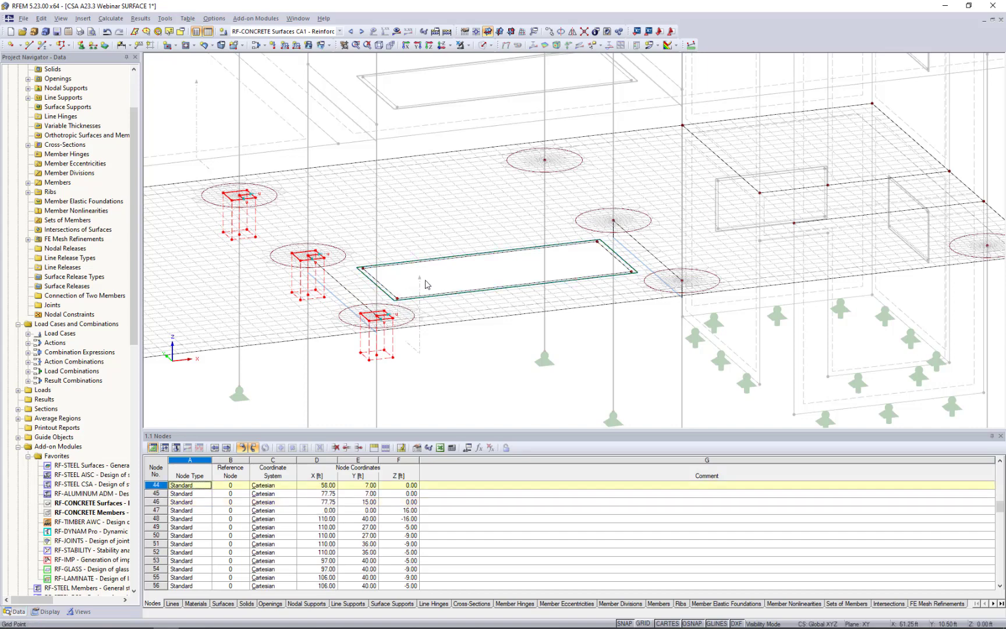
mouse_move(379, 317)
middle_mouse_down("ctrl")
mouse_move(398, 252)
mouse_move(435, 252)
mouse_move(396, 305)
middle_mouse_up("ctrl")
scroll(396, 305, "down", 1)
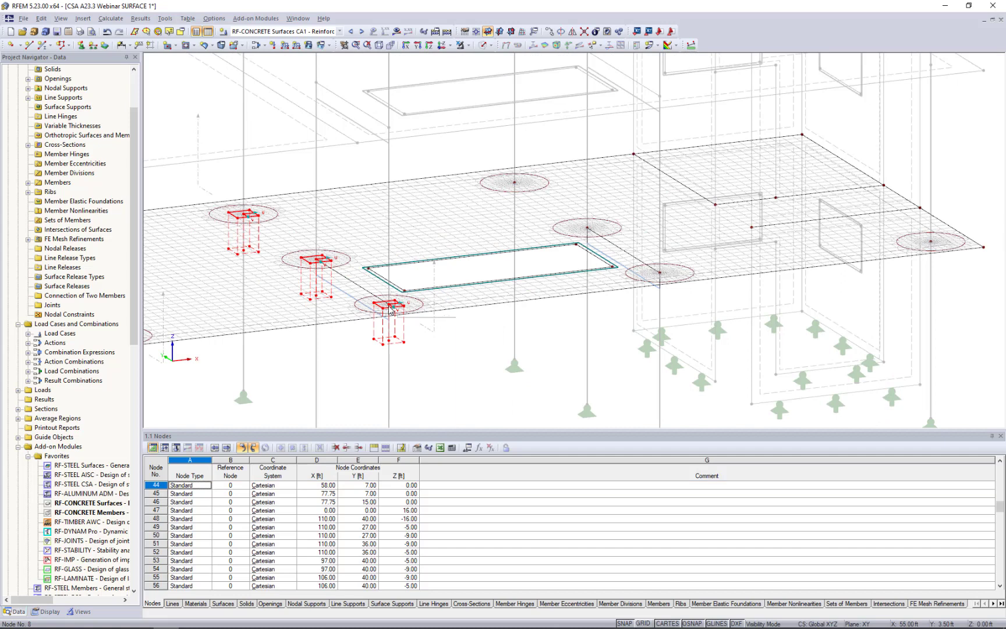
left_click_drag(389, 305, 662, 269, "ctrl")
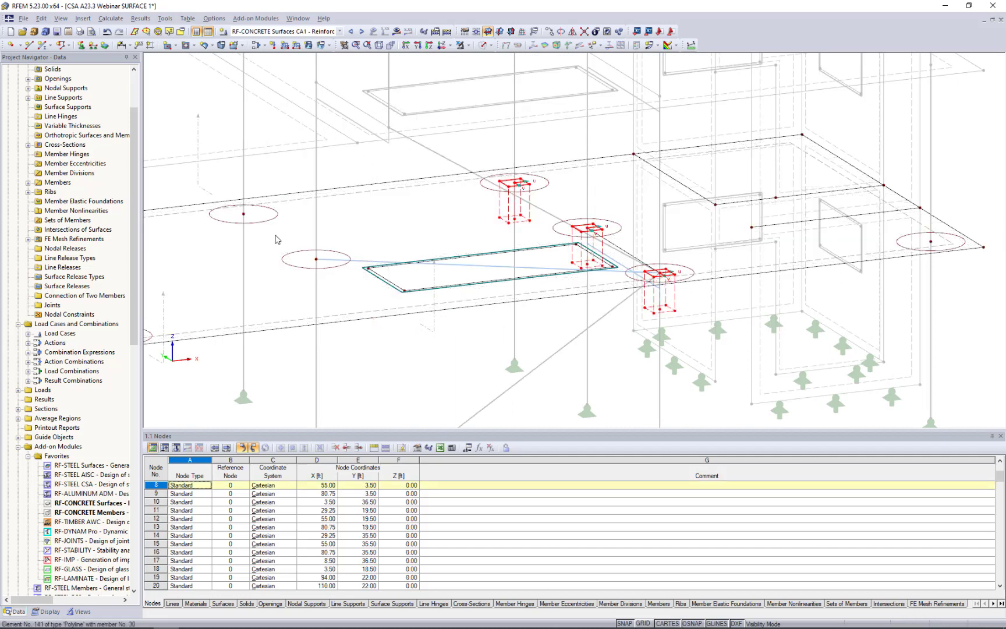
left_click(104, 32)
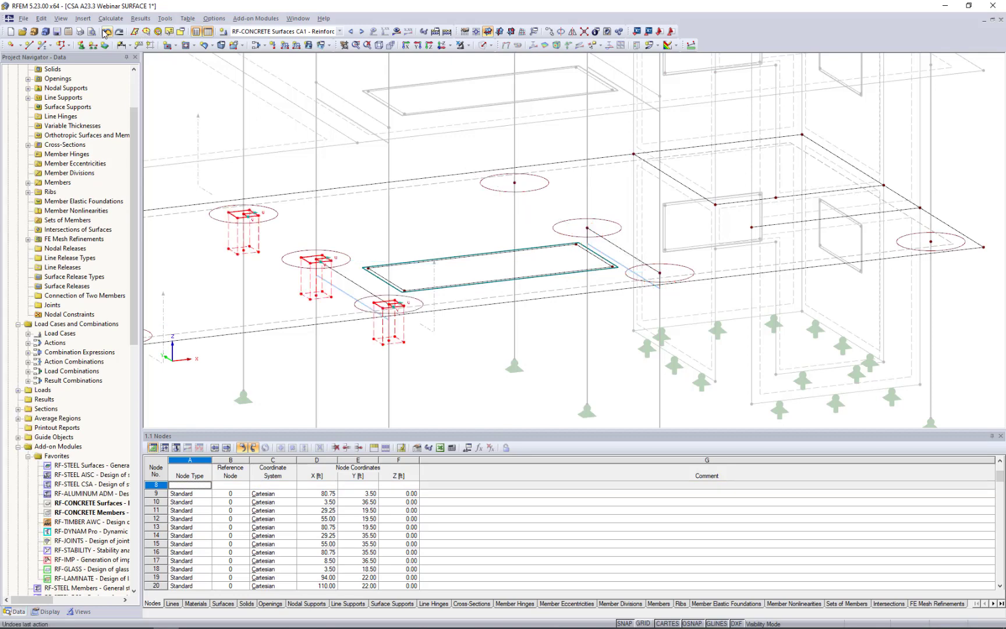
- Copy average regions individually to column nodes 9, 13 and 16 at X 80.75 ft and to node 6 at X 106.50 ft, Y 3.50 ft
left_click_drag(379, 302, 587, 229, "ctrl")
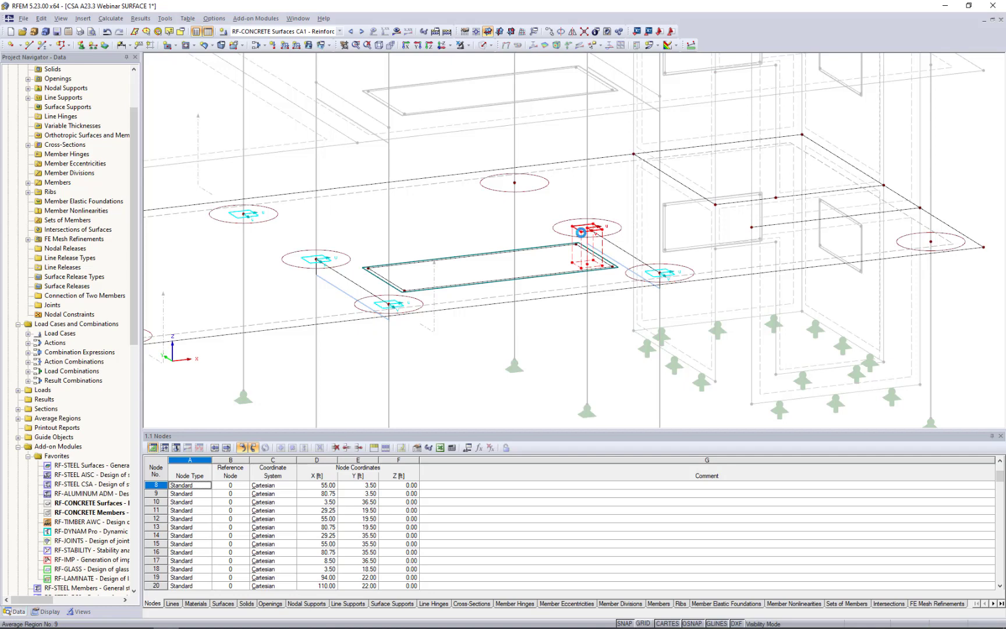
left_click_drag(517, 187, 516, 186, "ctrl")
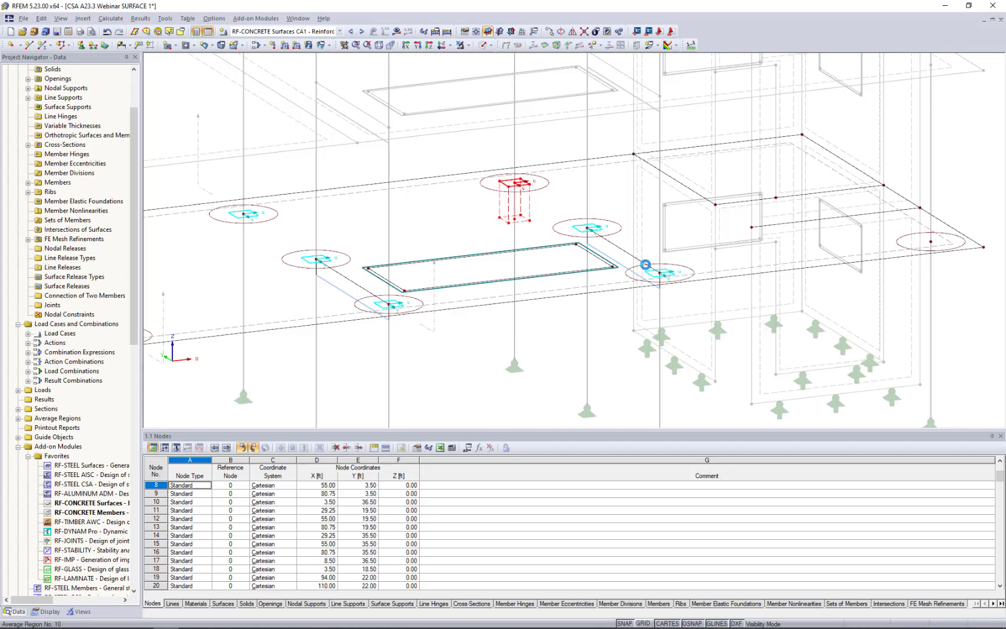
left_click_drag(660, 274, 930, 241, "ctrl")
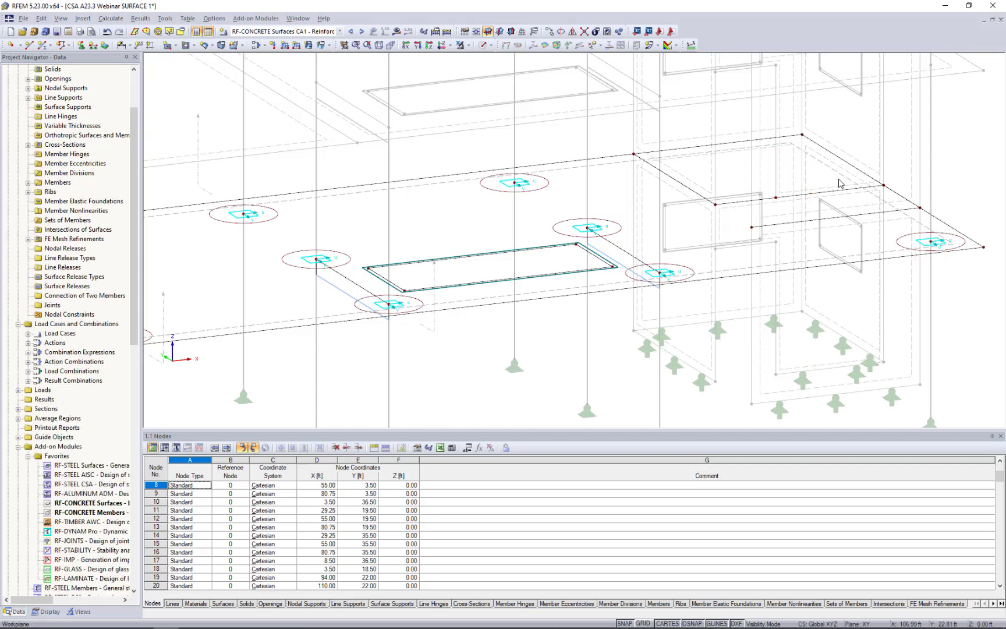
scroll(697, 255, "down", 5)
scroll(697, 256, "up", 5)
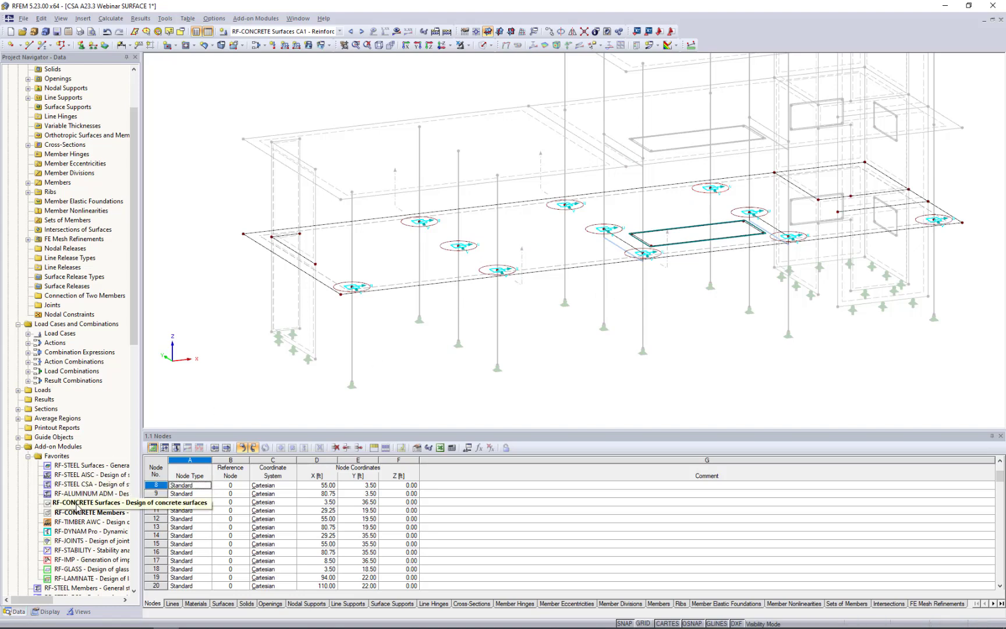
- Try the RF-CONCRETE Surfaces detail setting that applies averaged internal forces in the defined average region, and leave the module
double_click(76, 504)
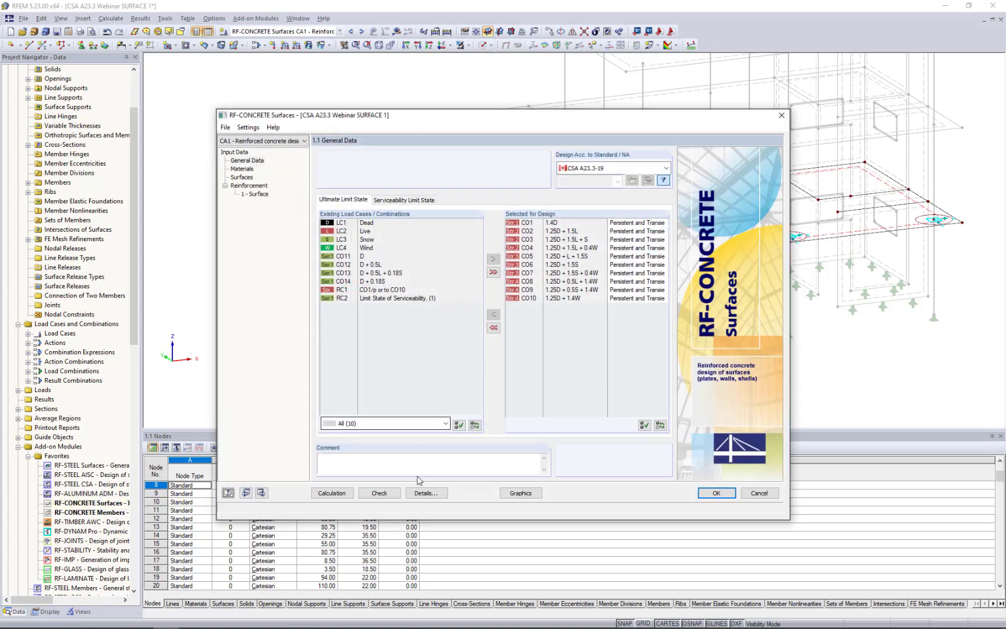
left_click(424, 493)
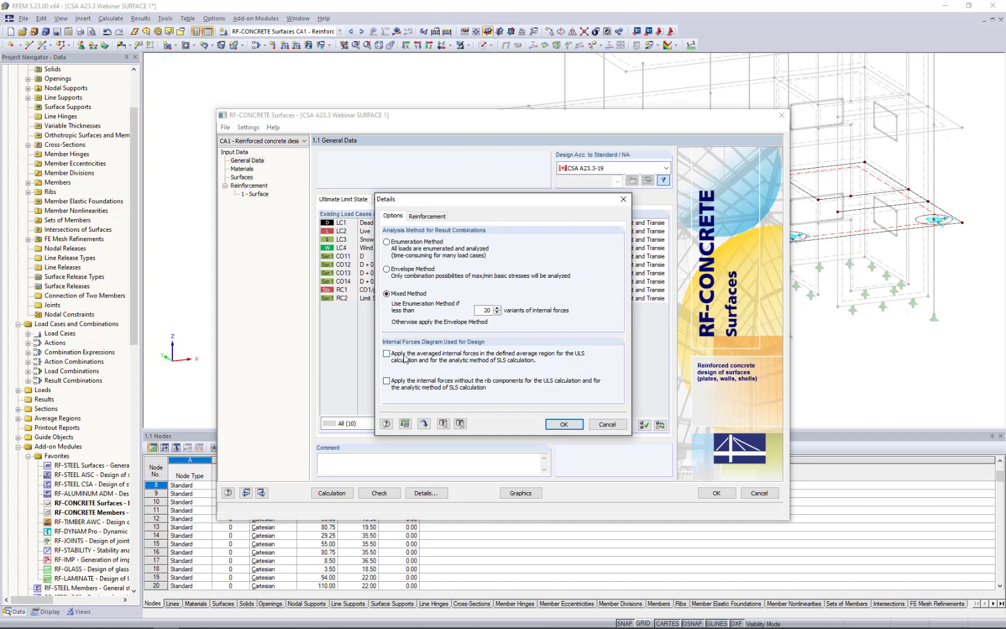
left_click(387, 353)
left_click(609, 424)
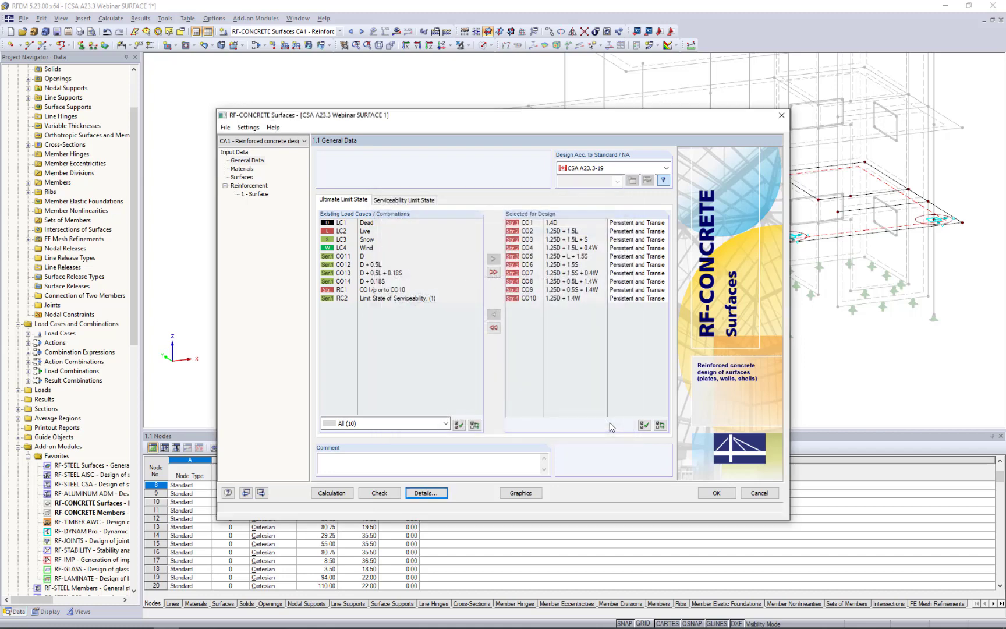
left_click(716, 492)
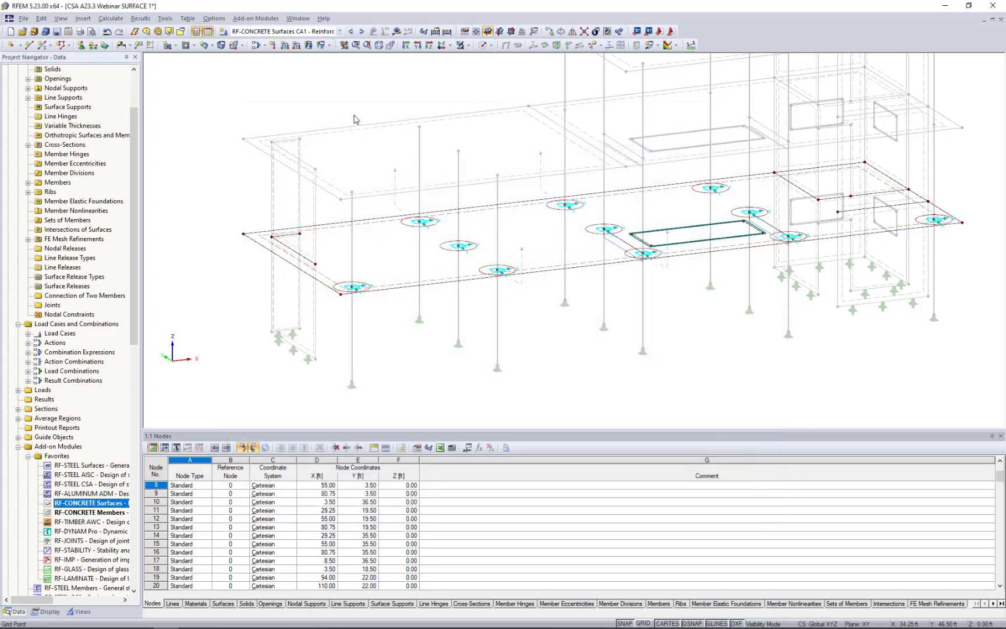
- Switch to the CSA A23.3 Webinar SURFACE 2 model and review the total required reinforcement results in RF-CONCRETE Surfaces
left_click(298, 18)
left_click(335, 174)
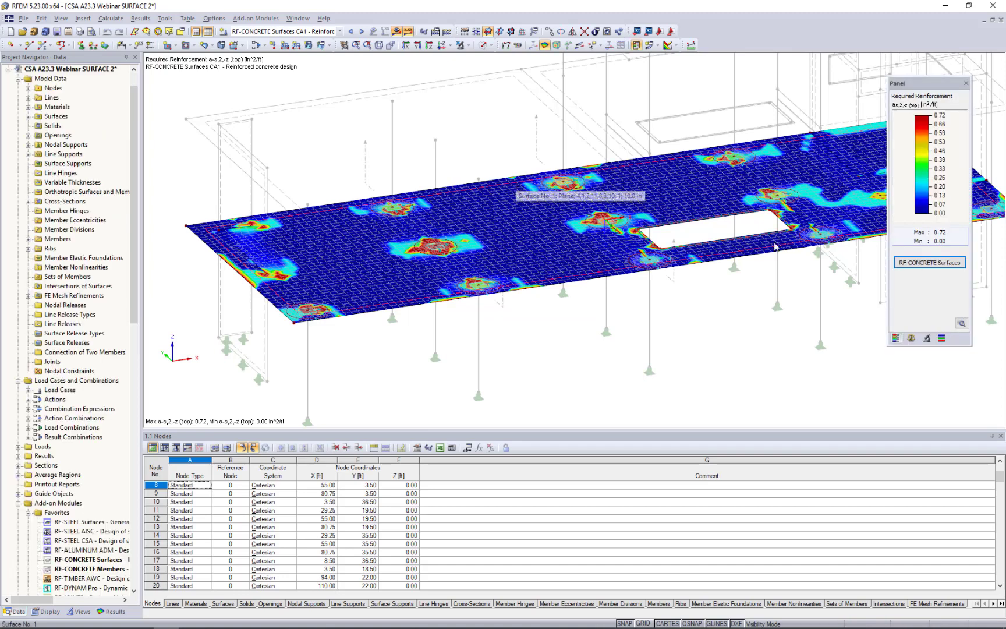
left_click(911, 263)
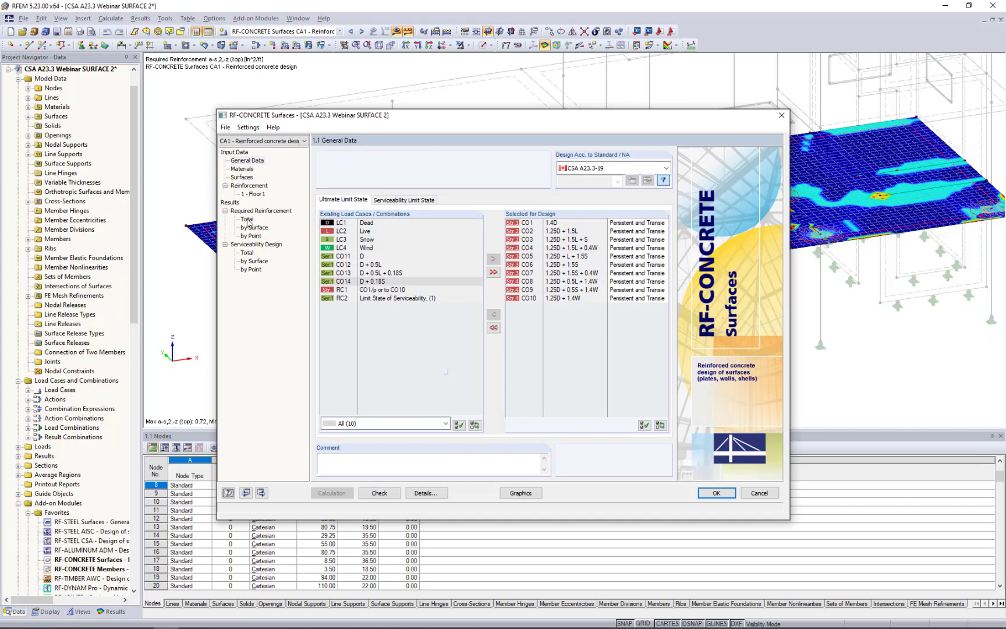
left_click(247, 220)
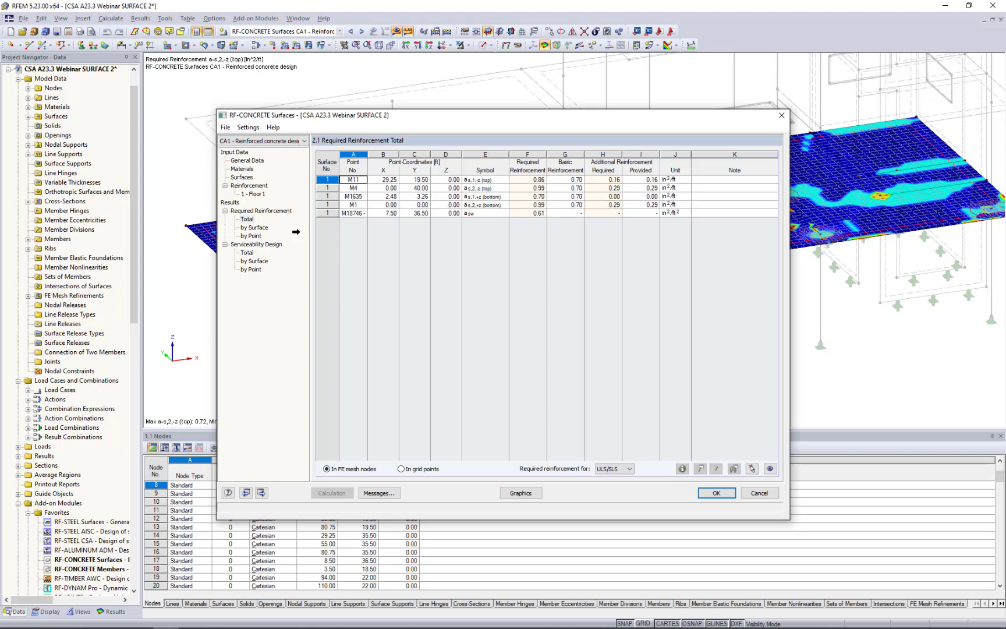
- Examine the total serviceability design and the minimum reinforcement check at mesh point M3791, and return to the graphical results
left_click(247, 252)
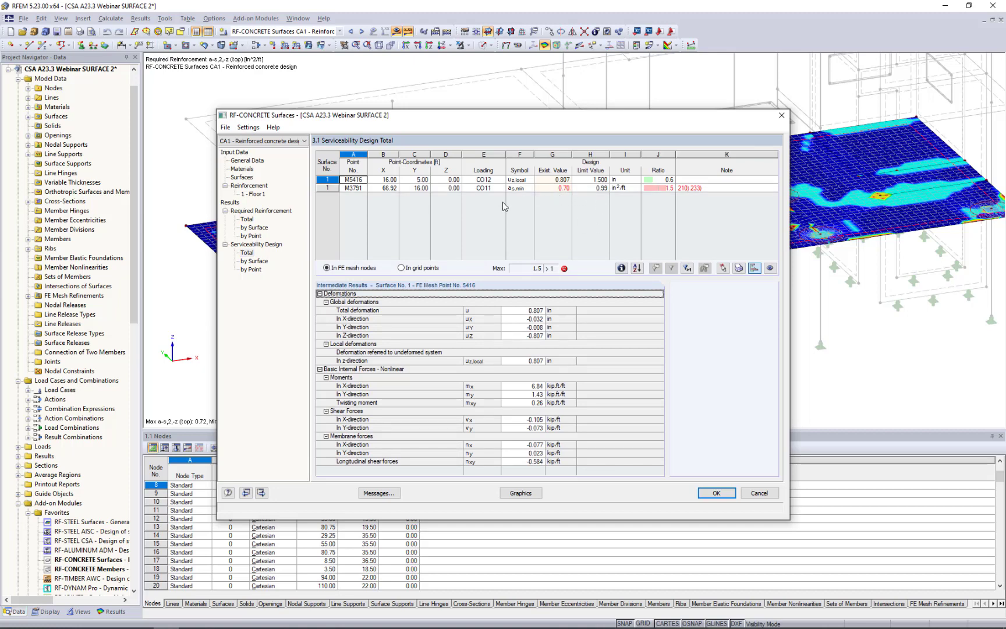
left_click(544, 188)
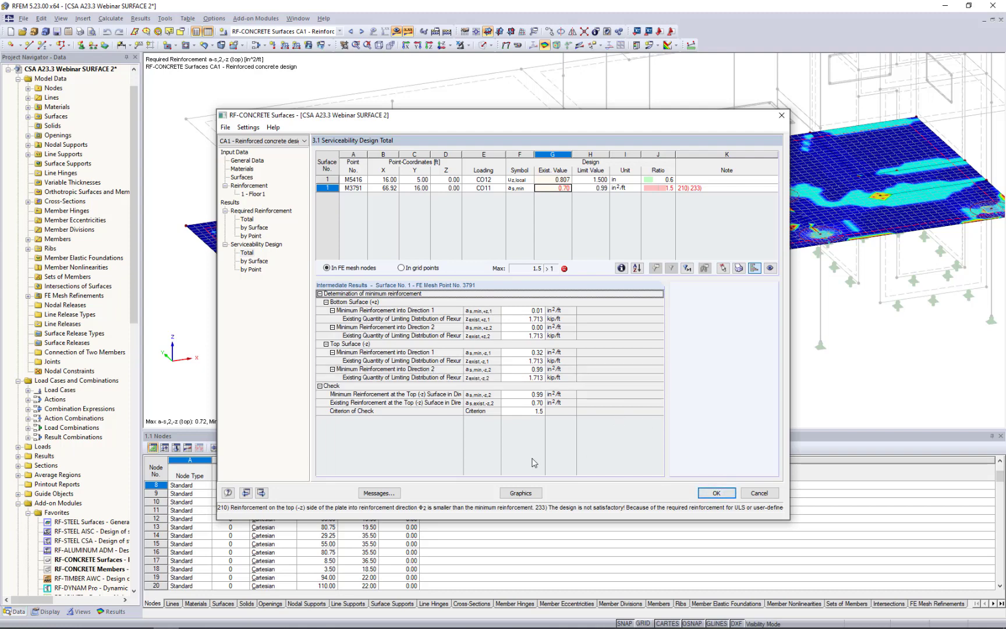
left_click(528, 495)
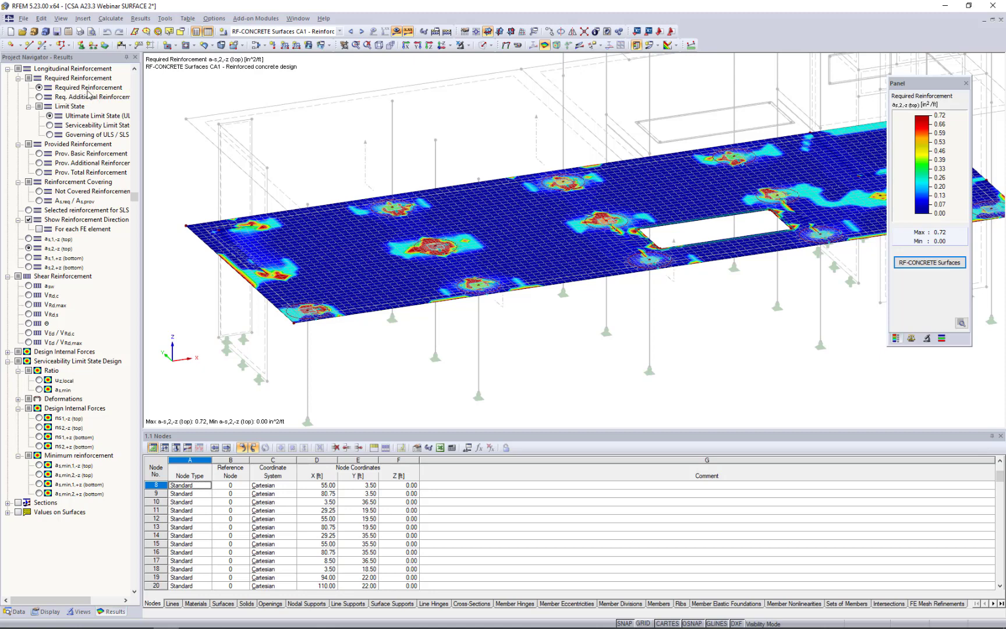
- Compare the required reinforcement contours for top directions 1 and 2 and bottom direction 1 on the slab
left_click(29, 240)
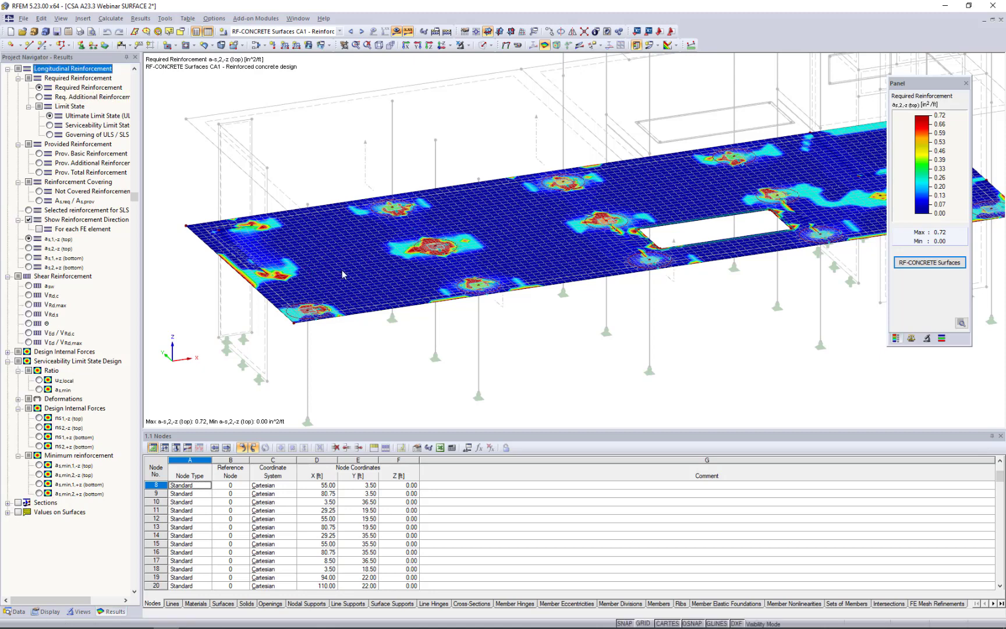
left_click(28, 249)
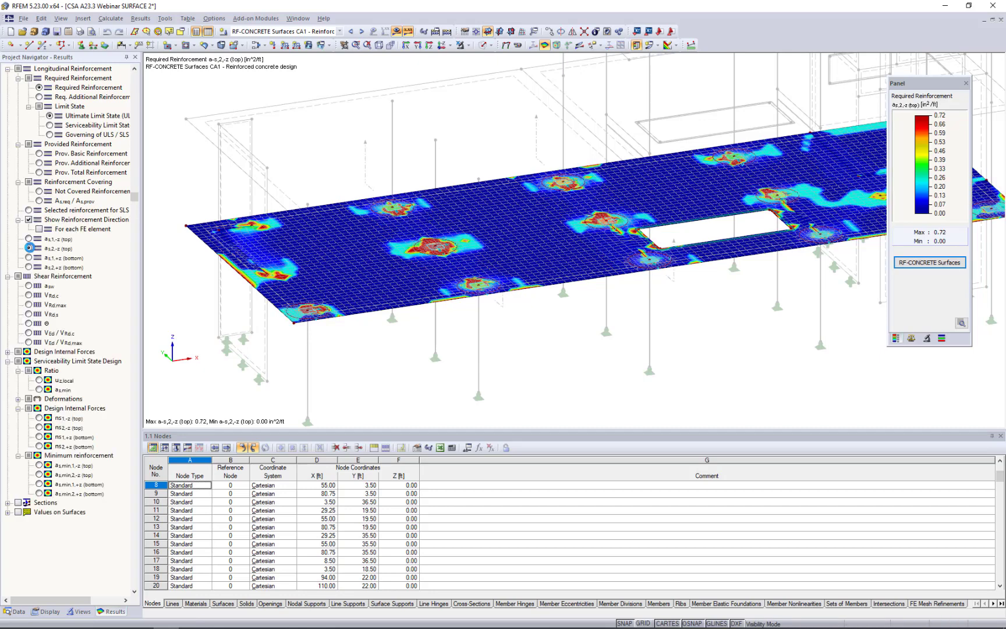
left_click(29, 257)
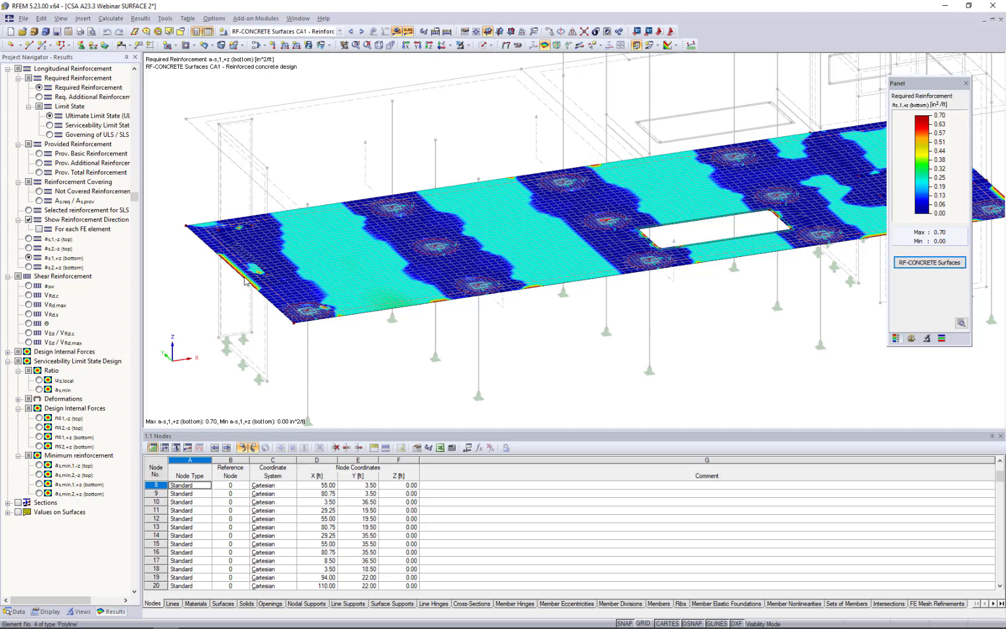
- Display the shear reinforcement a-sw contours and examine the concentrations around the slab's columns
left_click(27, 287)
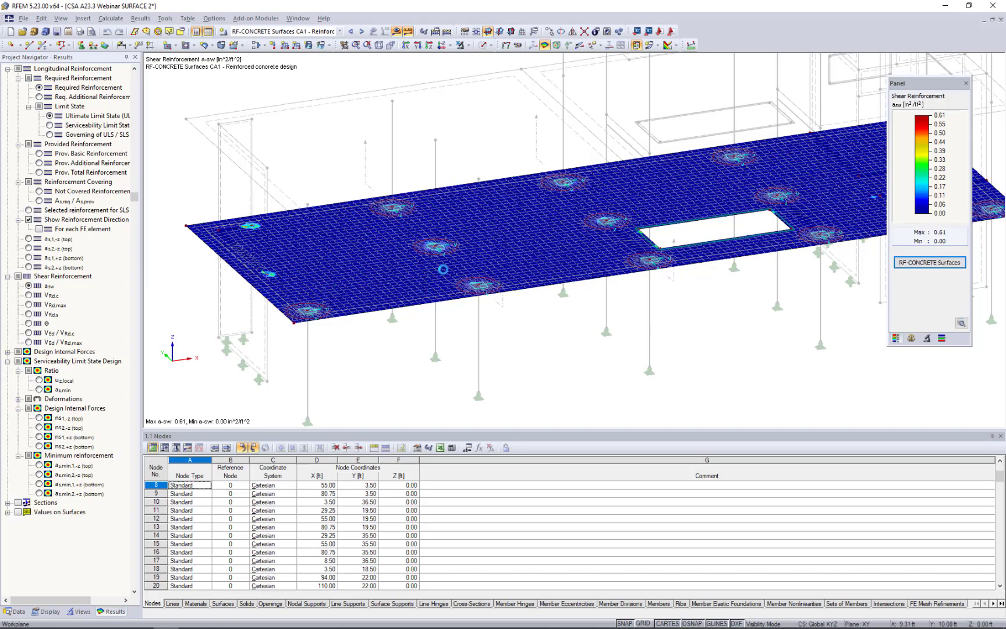
scroll(434, 250, "up", 3)
scroll(434, 251, "up", 5)
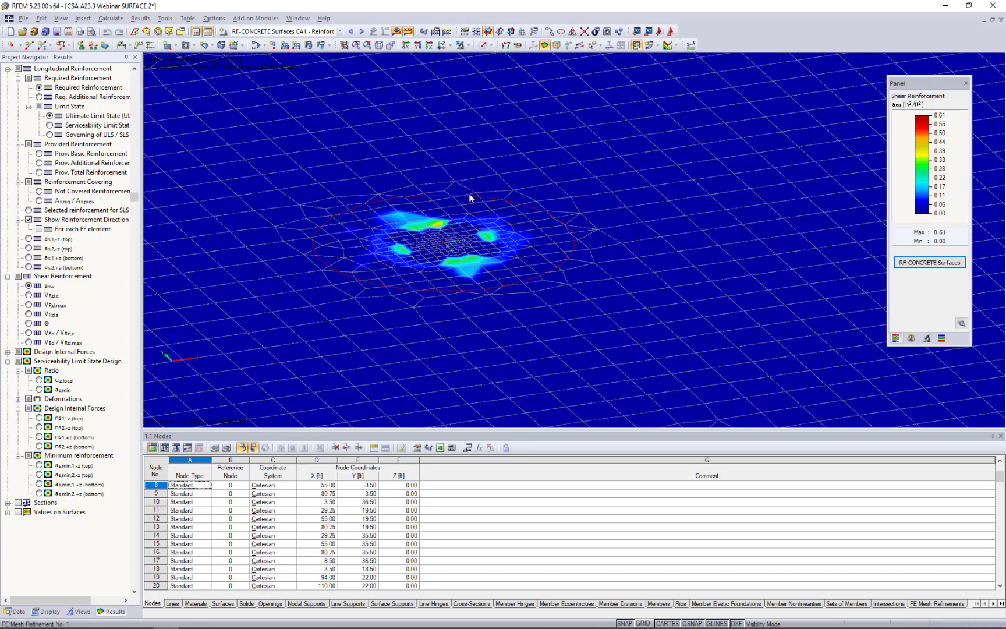
scroll(437, 257, "down", 4)
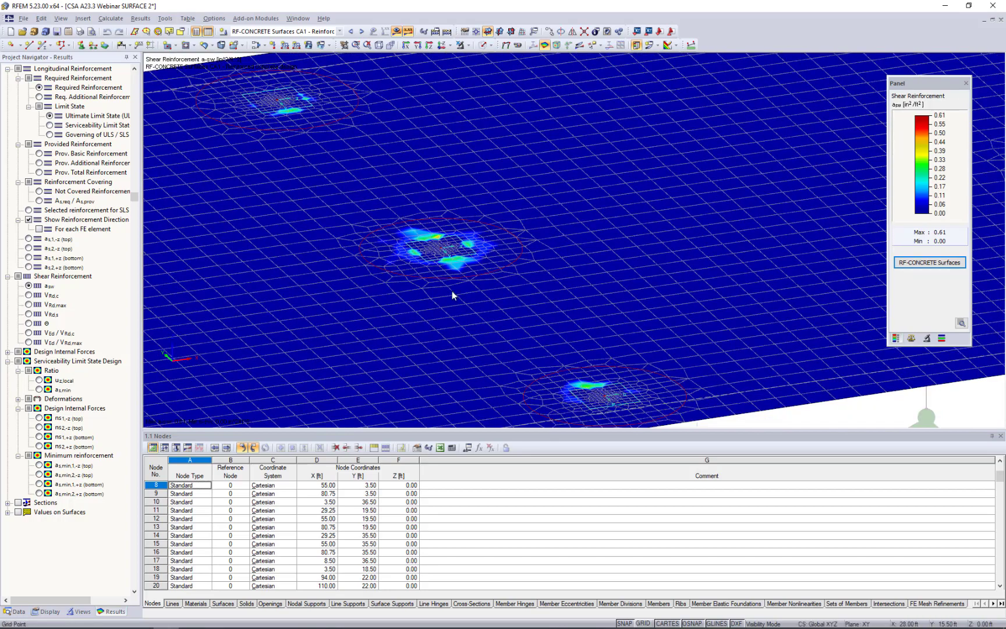
scroll(452, 291, "down", 5)
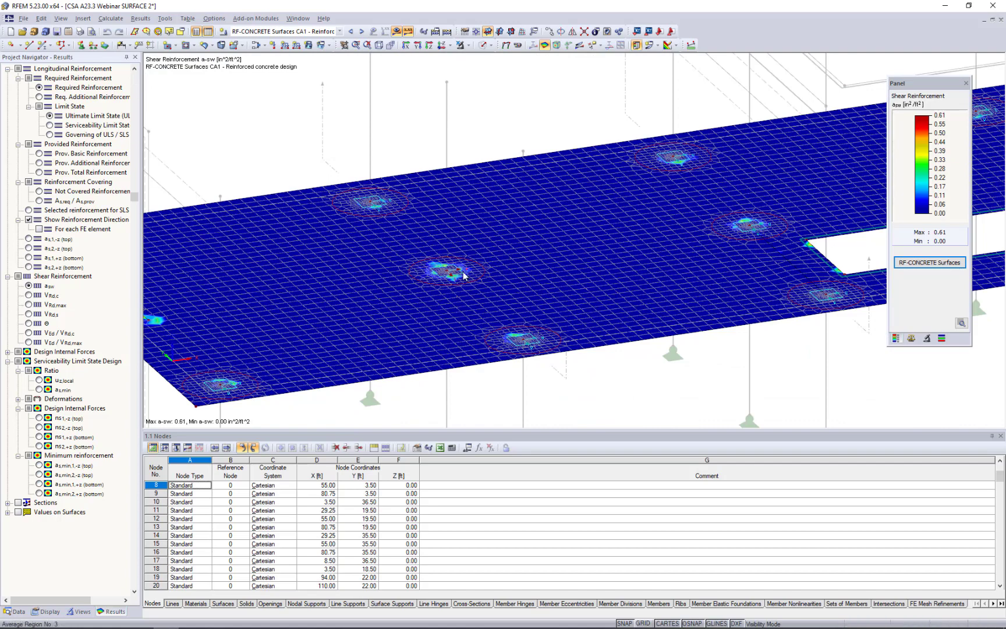
middle_click_drag(400, 309, 431, 269)
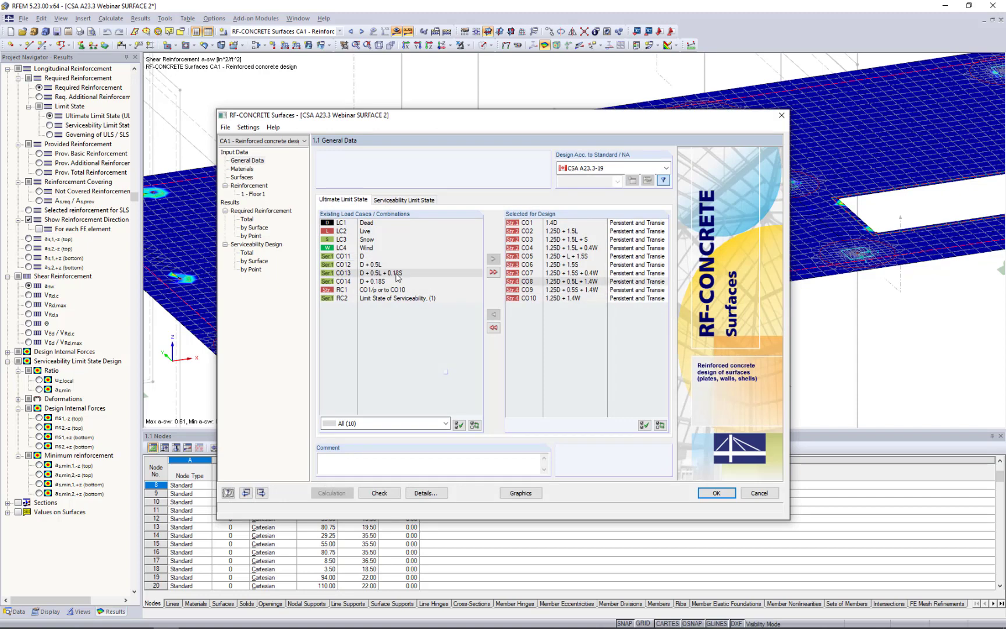
- Set the provided additional reinforcement in the RF-CONCRETE Surfaces details to manual definition of the reinforcement areas
left_click(426, 492)
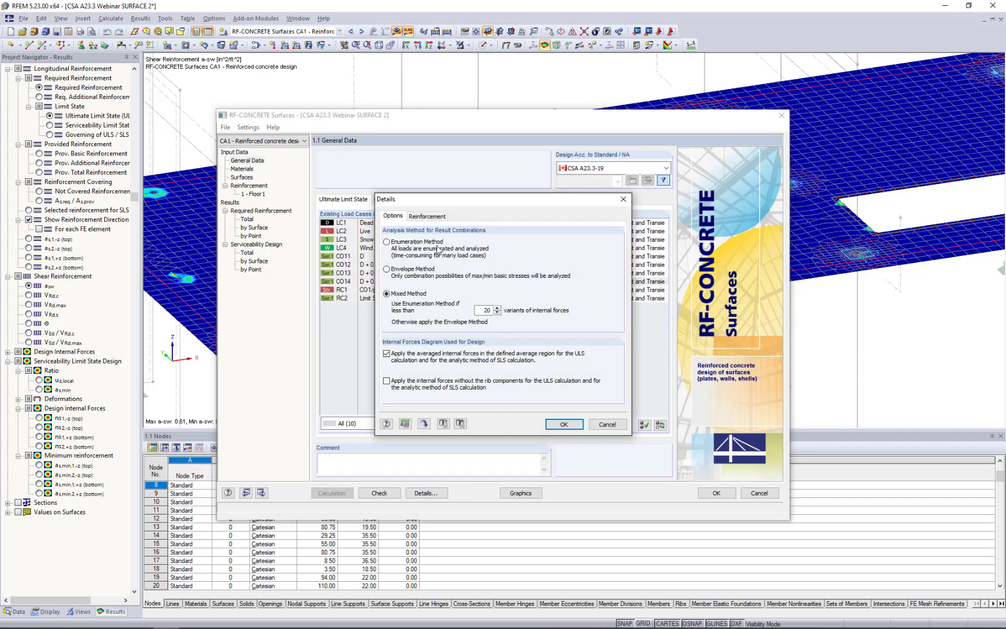
left_click(430, 215)
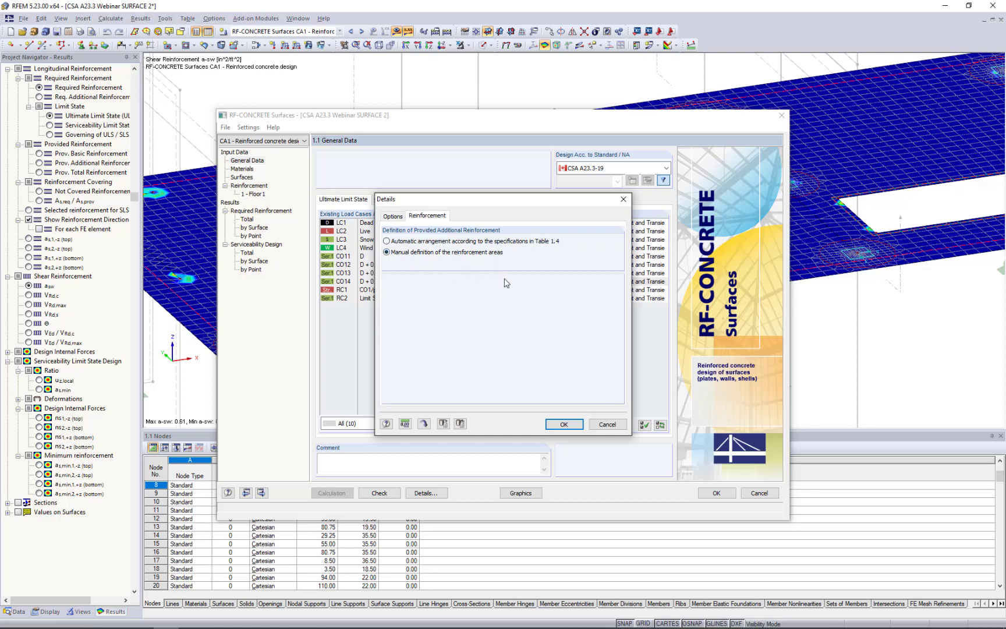
left_click(563, 424)
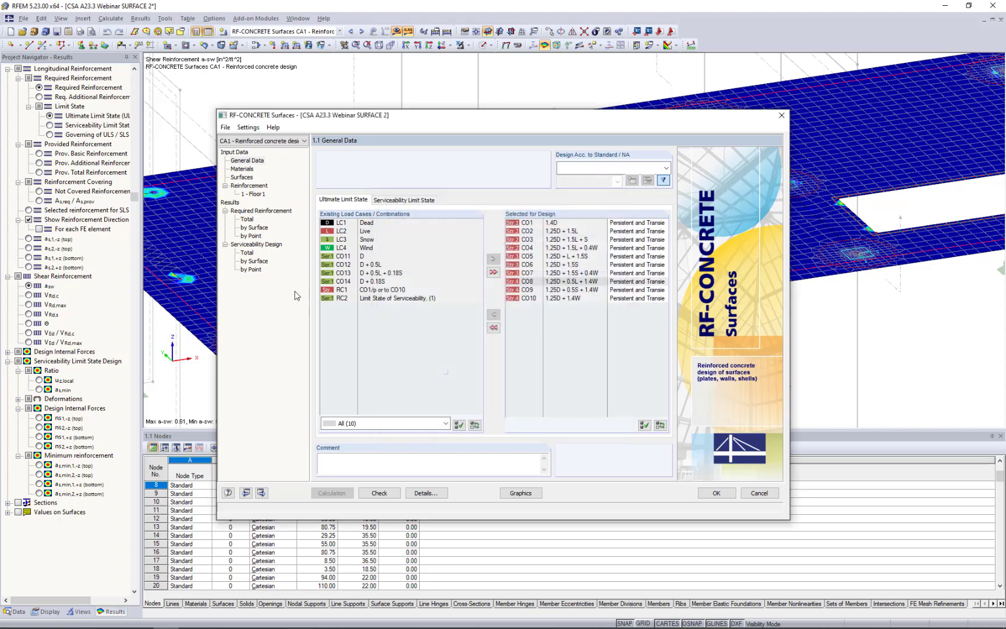
- Start a new rectangular reinforcement for the Floor1 group on the top layer with its longitudinal direction set to Φ1
left_click(256, 194)
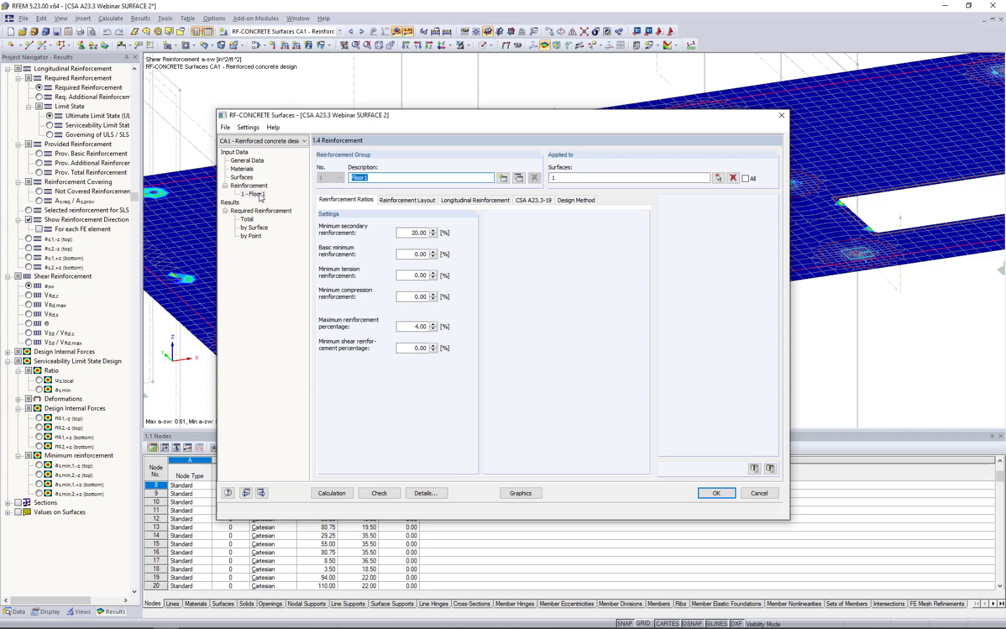
left_click(486, 200)
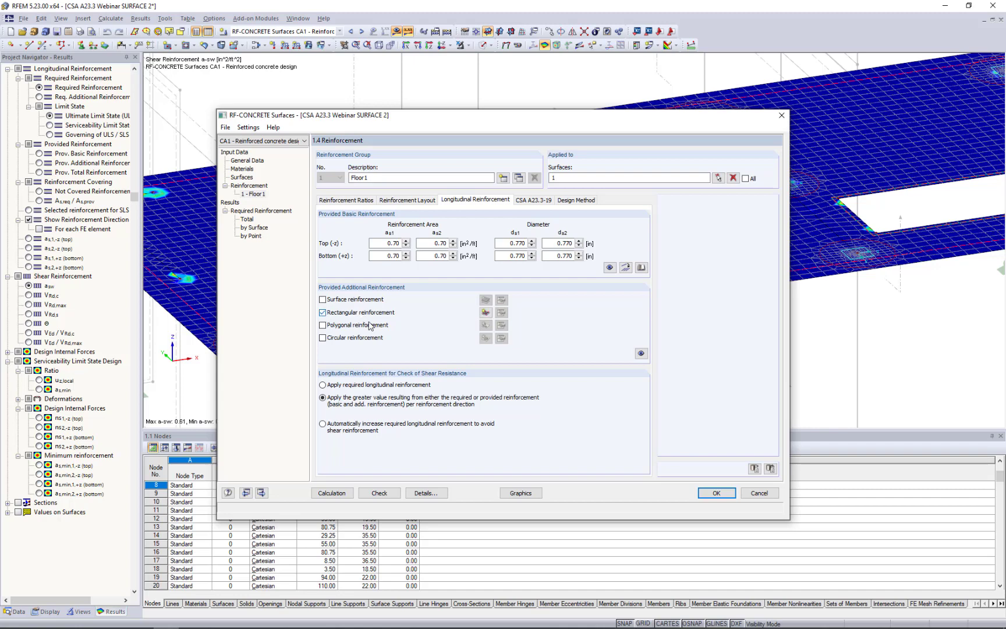
left_click(486, 313)
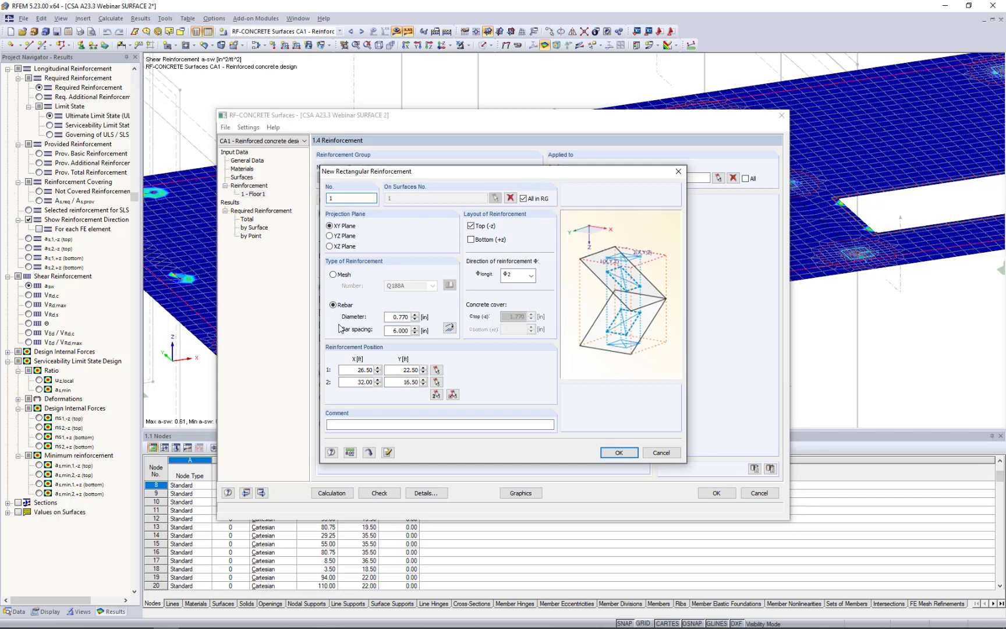
left_click(391, 331)
left_click(514, 278)
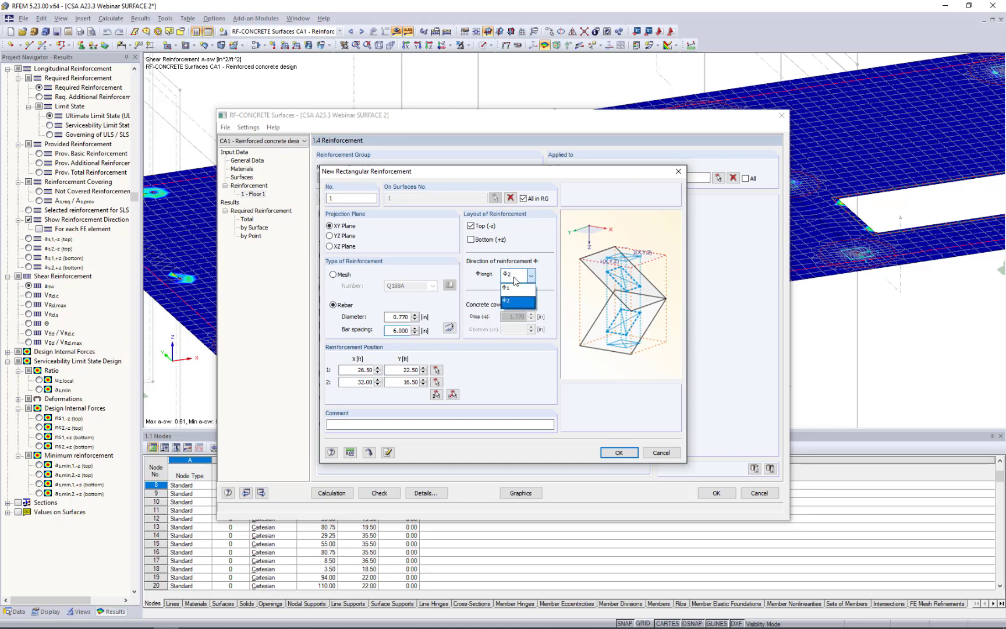
left_click(515, 288)
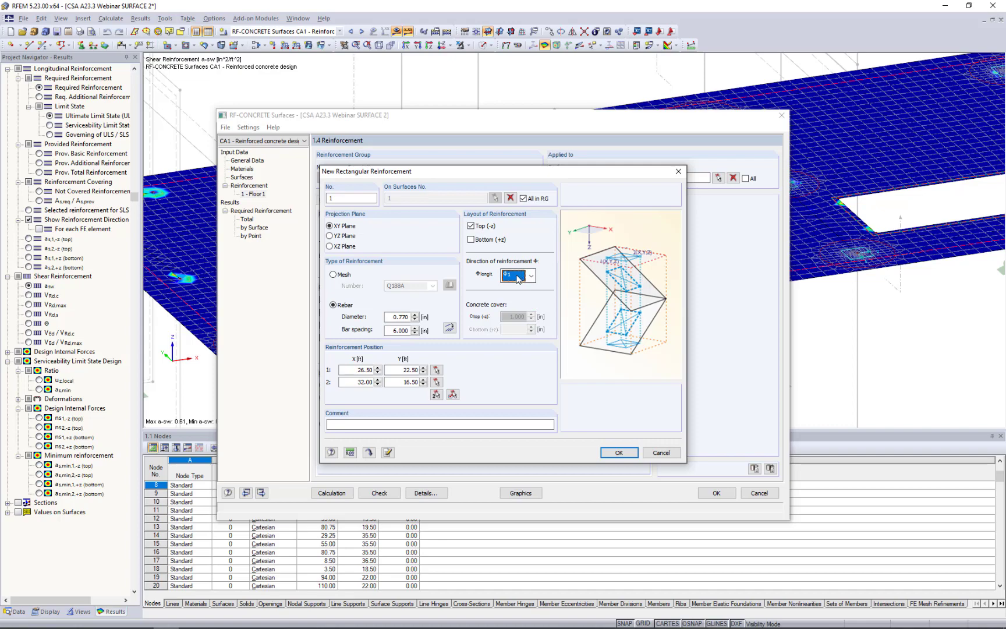
- Place the reinforcement rectangle centred on column node 14, from about X 26.74, Y 38.08 ft to X 31.76, Y 32.92 ft
left_click(453, 394)
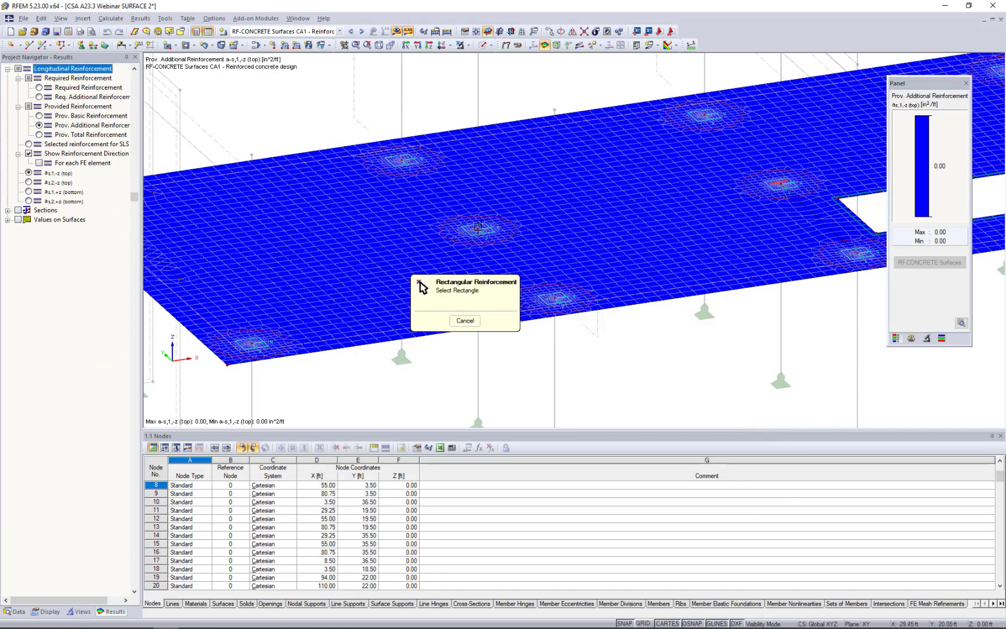
scroll(478, 230, "up", 3)
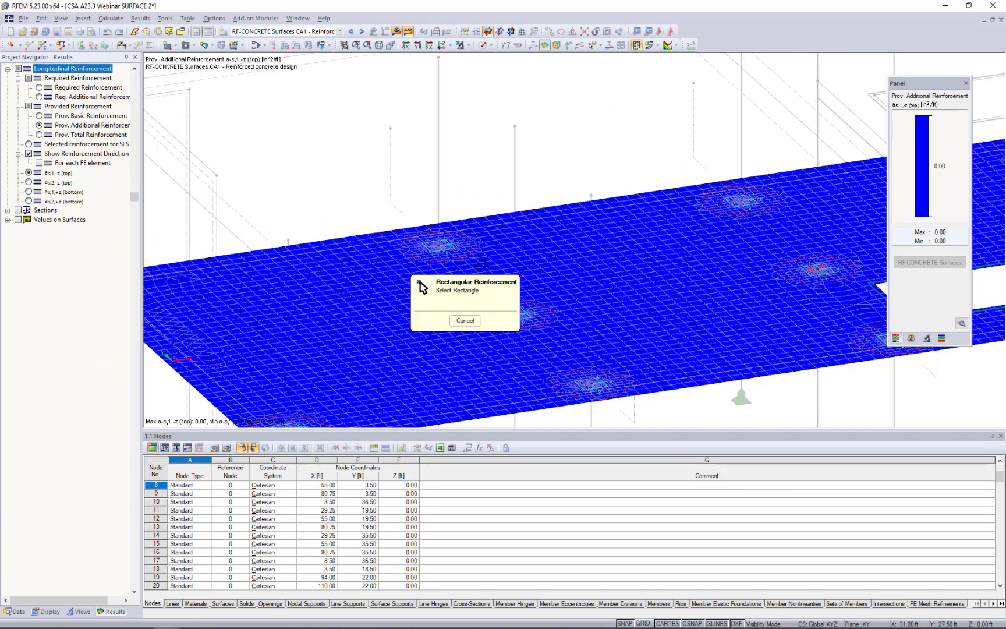
scroll(437, 246, "up", 3)
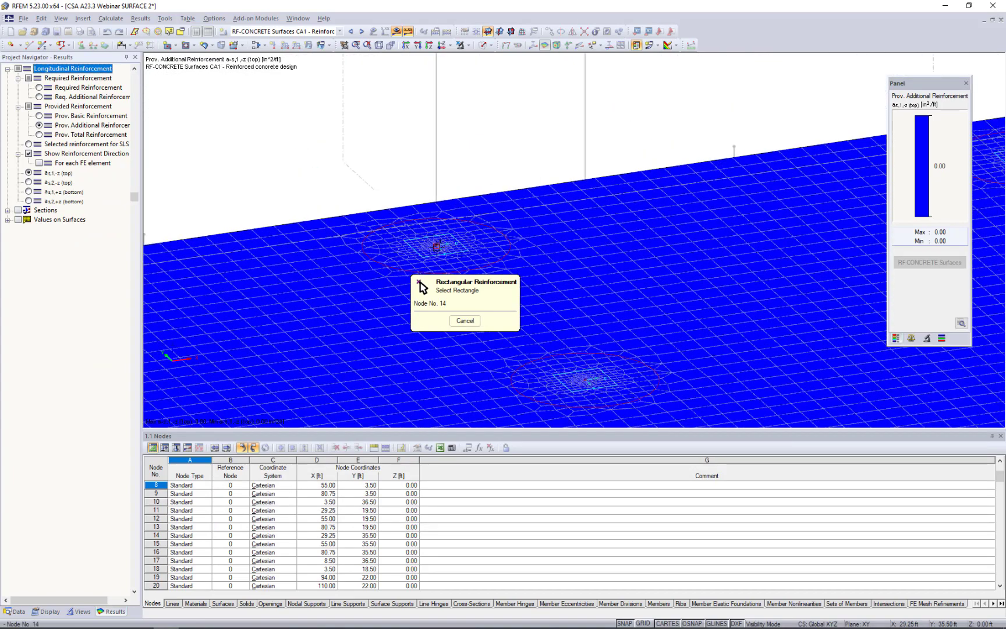
left_click(436, 246)
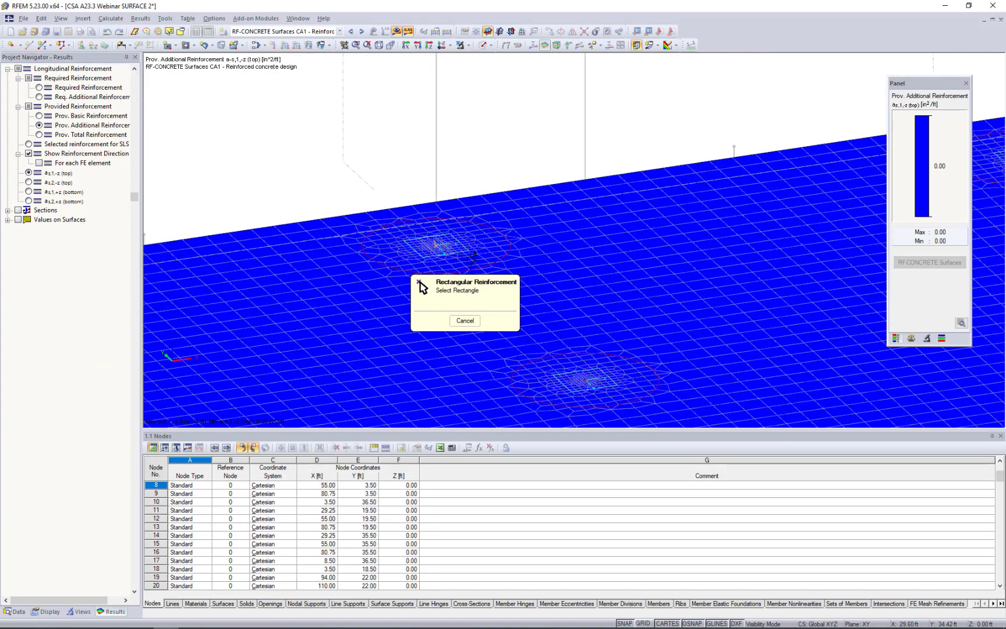
left_click(517, 256)
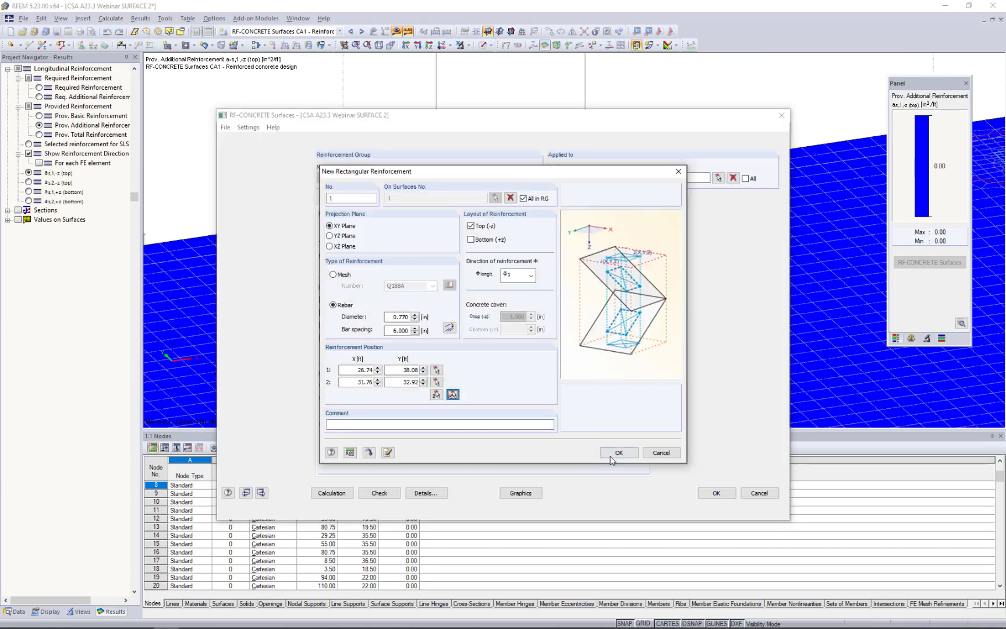
left_click(612, 449)
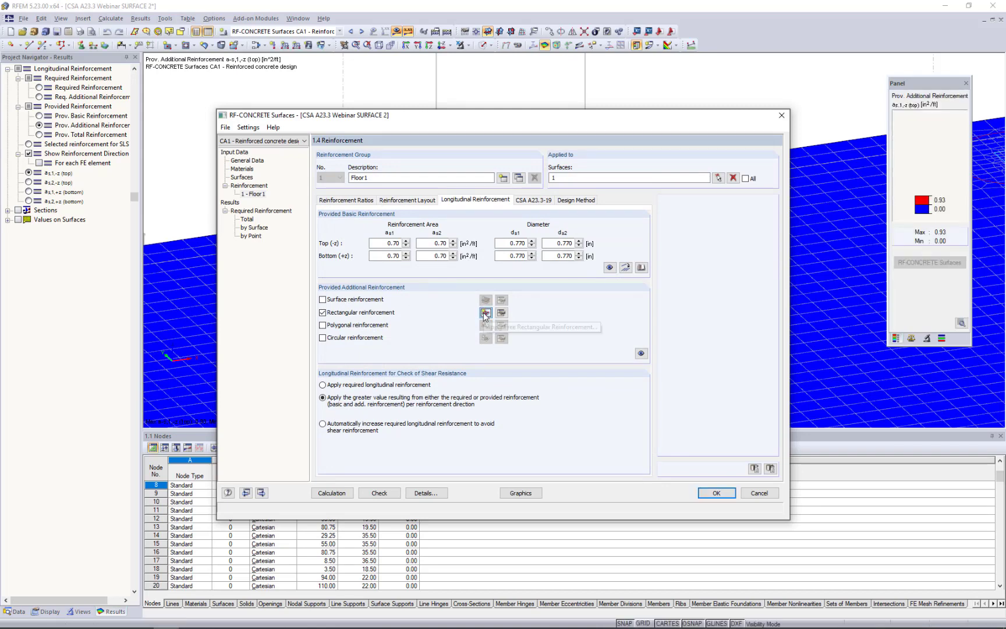
- Add a second top rectangular reinforcement at the same position over node 14 with its longitudinal direction set to Φ2
left_click(485, 313)
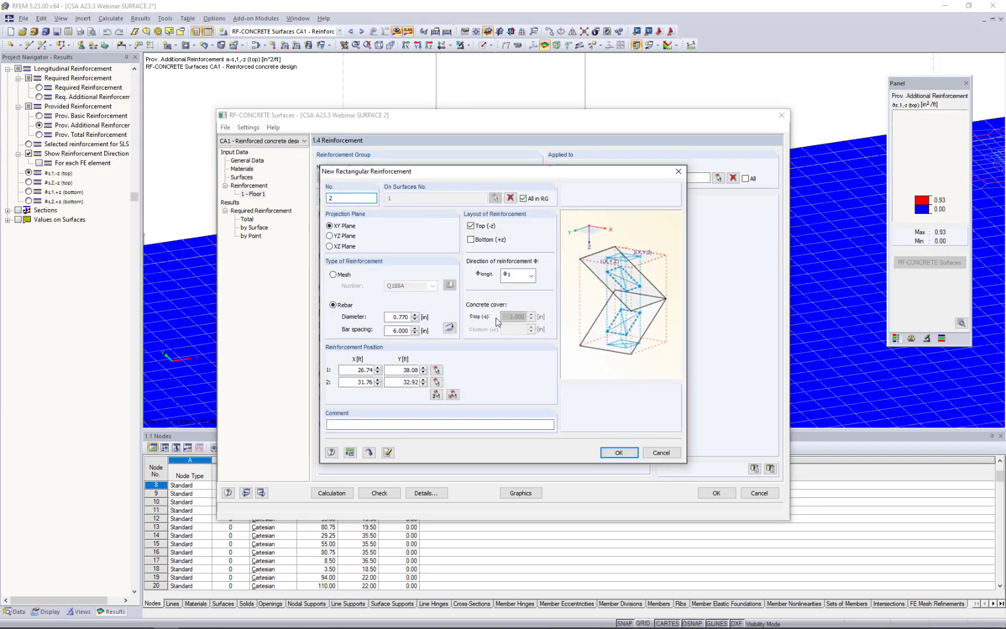
left_click(531, 276)
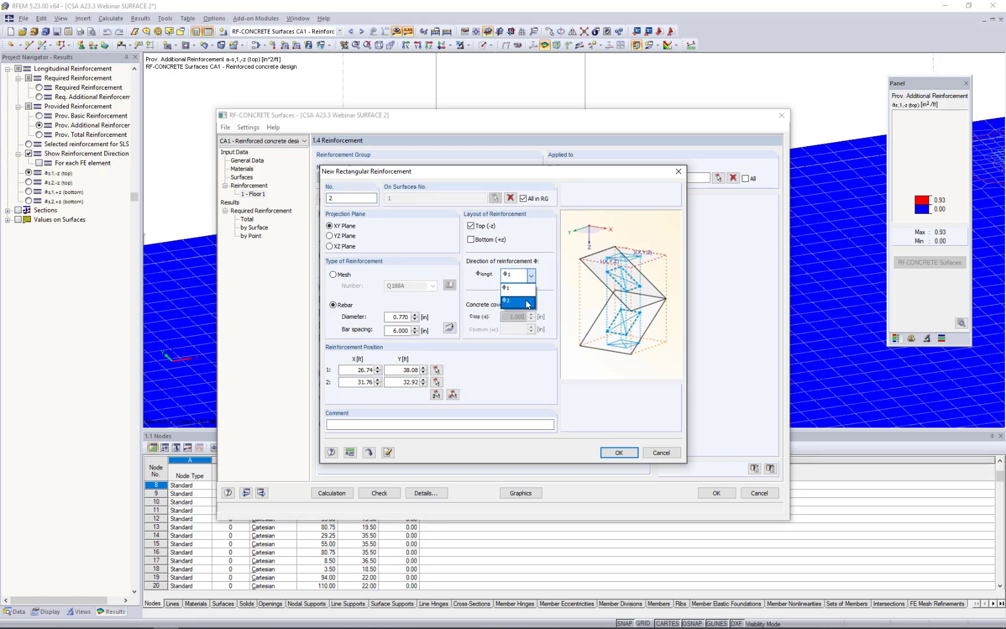
left_click(526, 302)
left_click(610, 454)
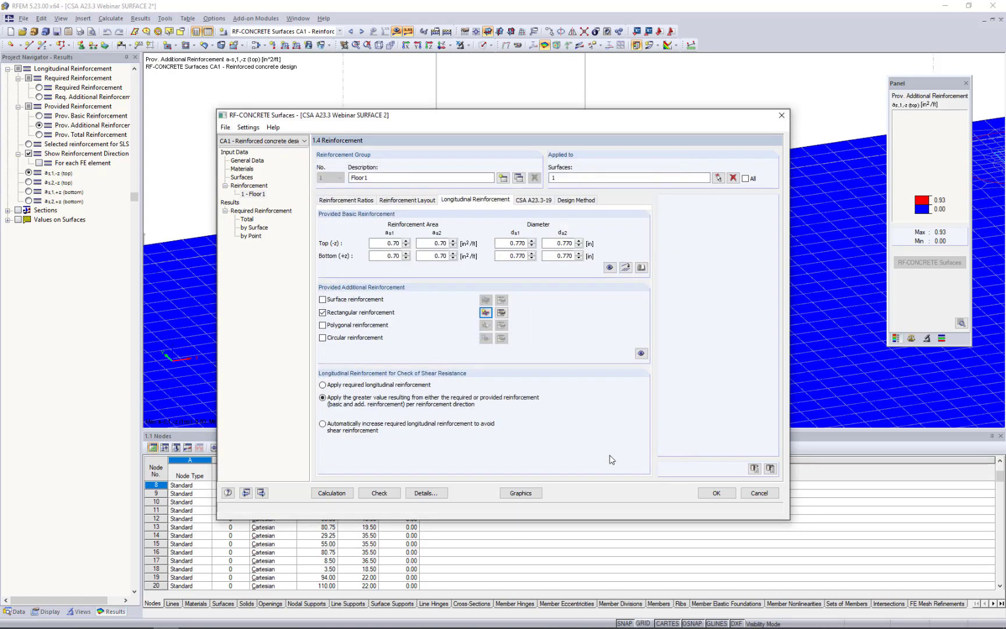
- Open the list of rectangular reinforcements and view its entries graphically on the slab
left_click(501, 313)
left_click(486, 313)
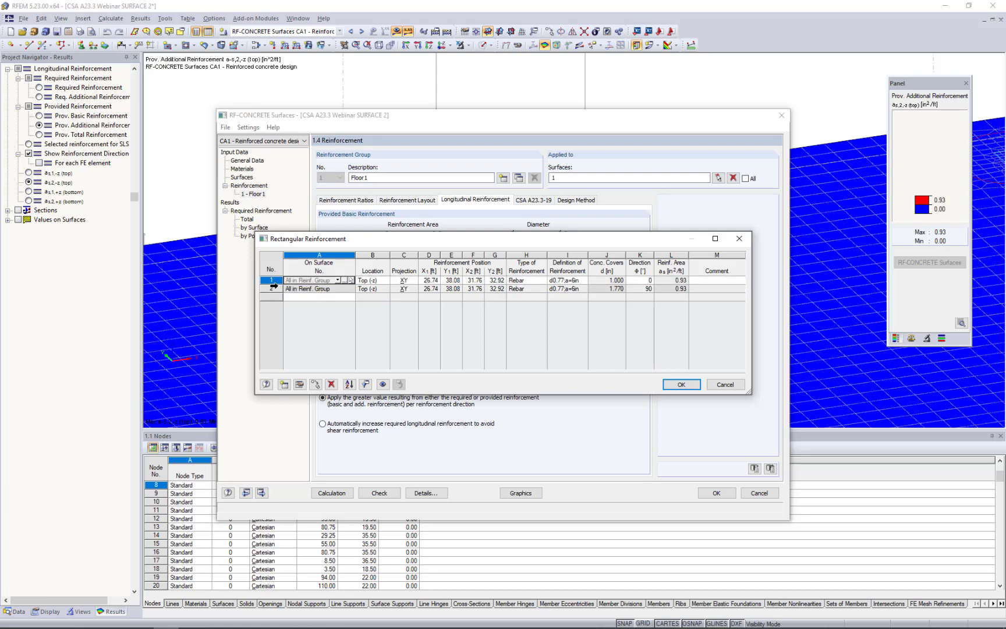
left_click(383, 384)
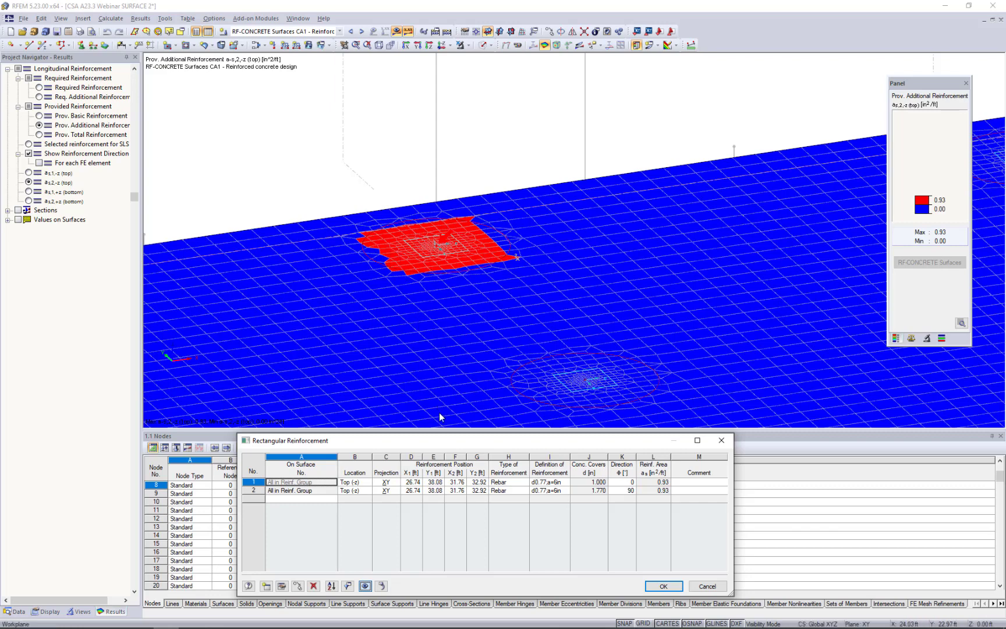
left_click_drag(438, 445, 452, 360)
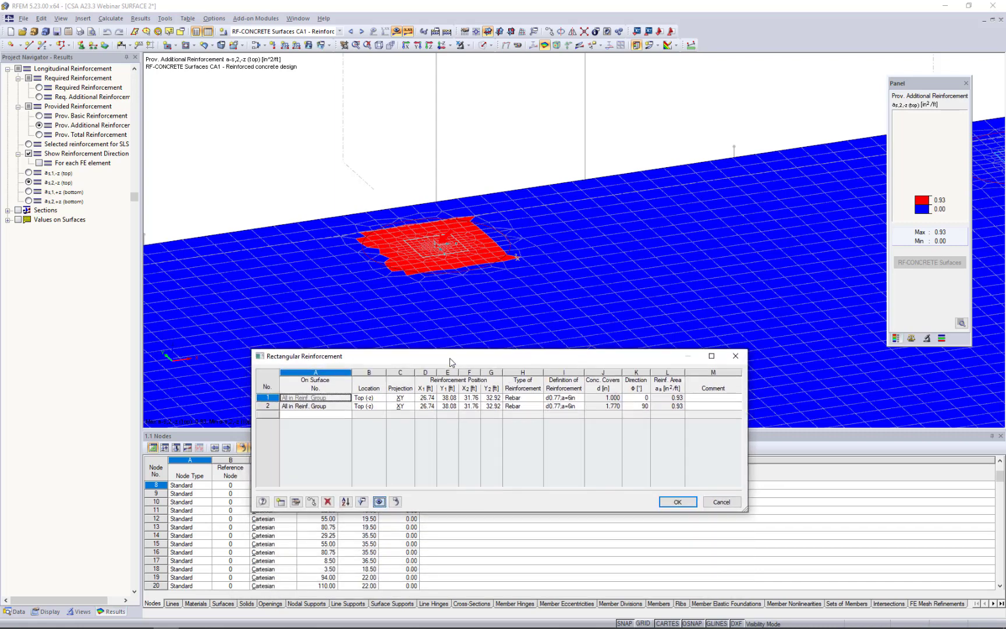
- Copy both rectangular reinforcements once from node 14 to the adjacent column, offset by -16 ft in Y
left_click(274, 395)
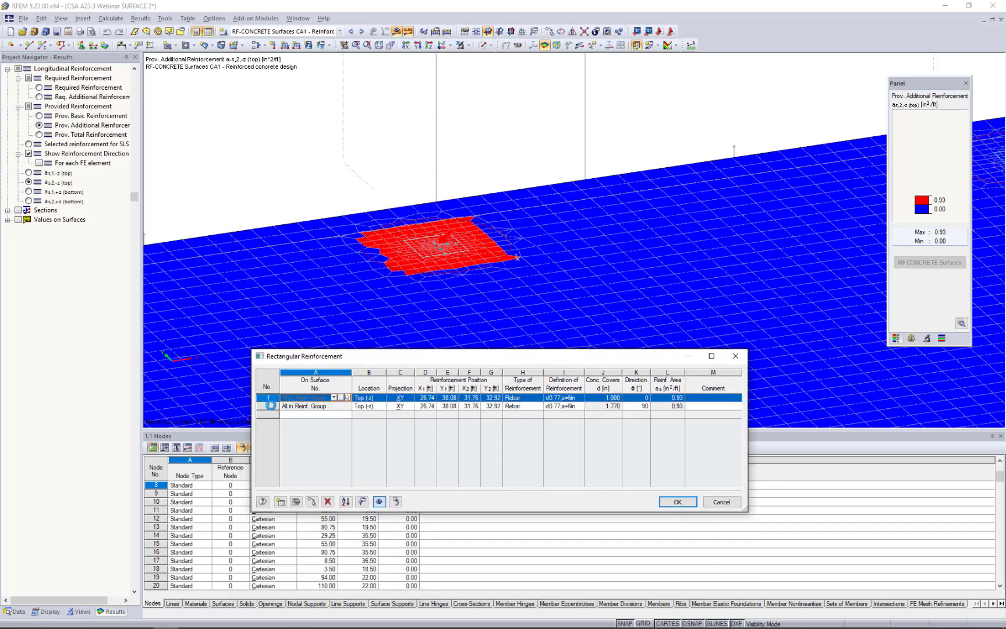
left_click(270, 406, "shift")
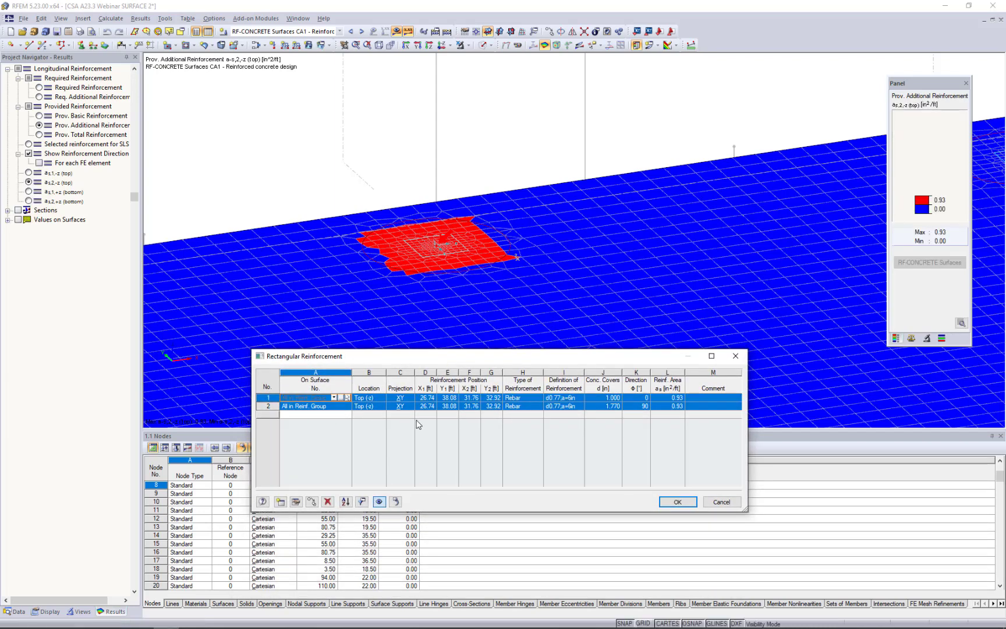
left_click(312, 501)
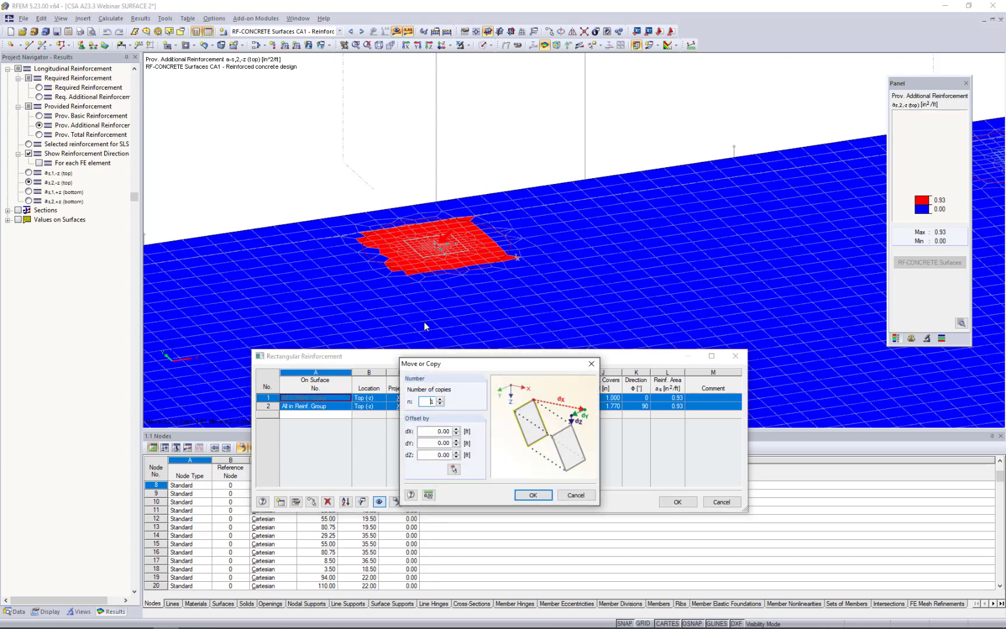
left_click(453, 469)
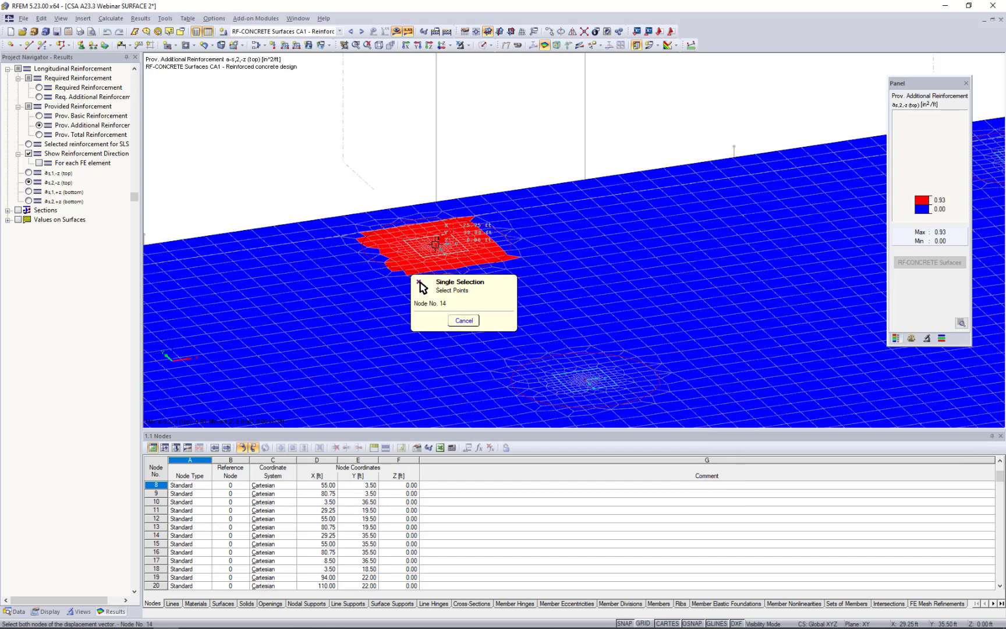
left_click(436, 245)
left_click(586, 379)
left_click(531, 496)
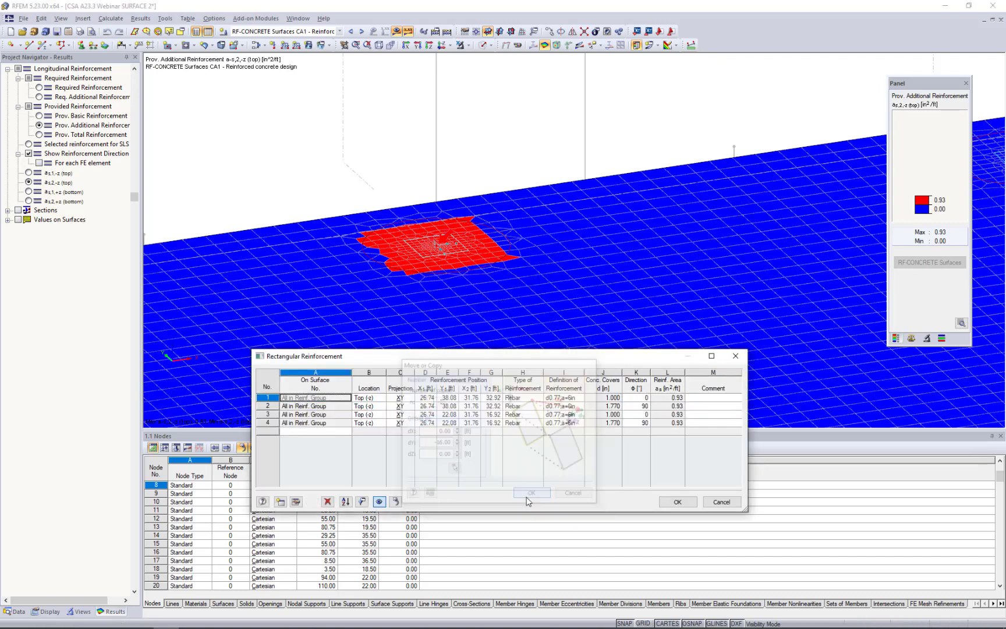
- Check the original and copied reinforcement areas graphically on the slab and accept the rectangular reinforcement list
left_click(379, 501)
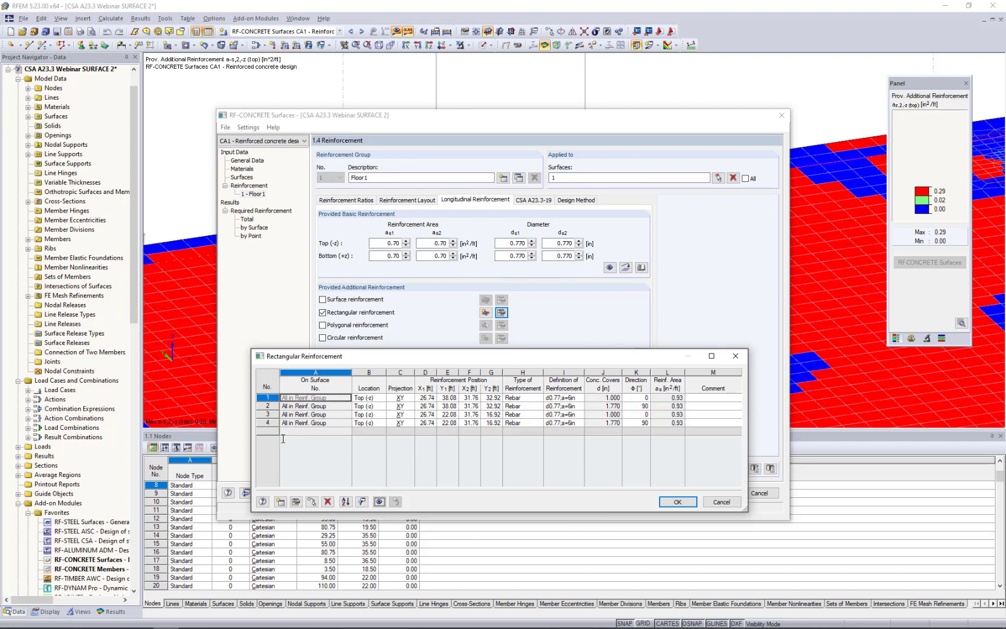
left_click(379, 501)
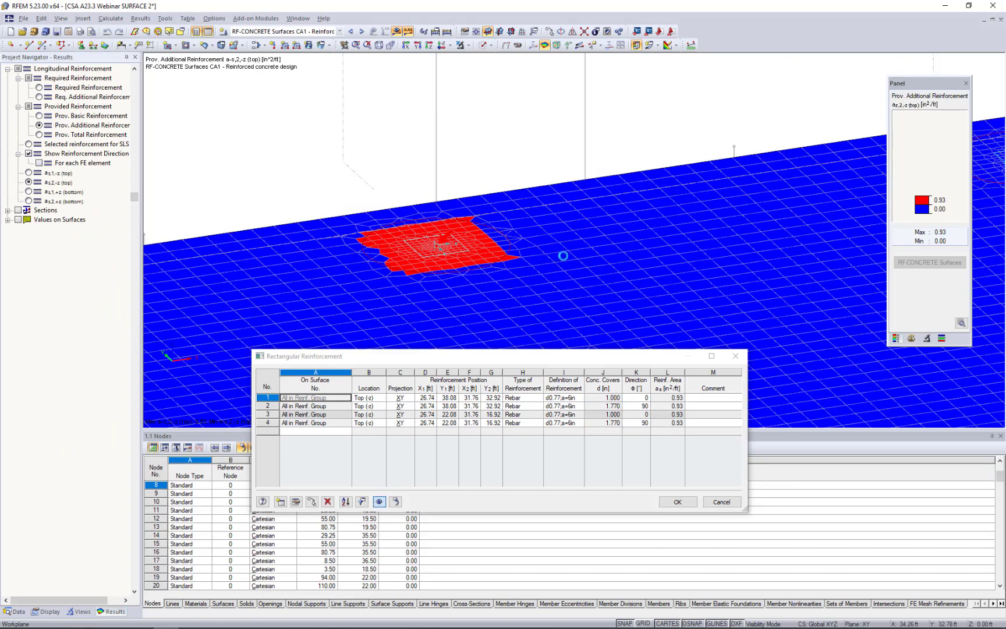
middle_click_drag(590, 240, 582, 172)
scroll(584, 184, "down", 3)
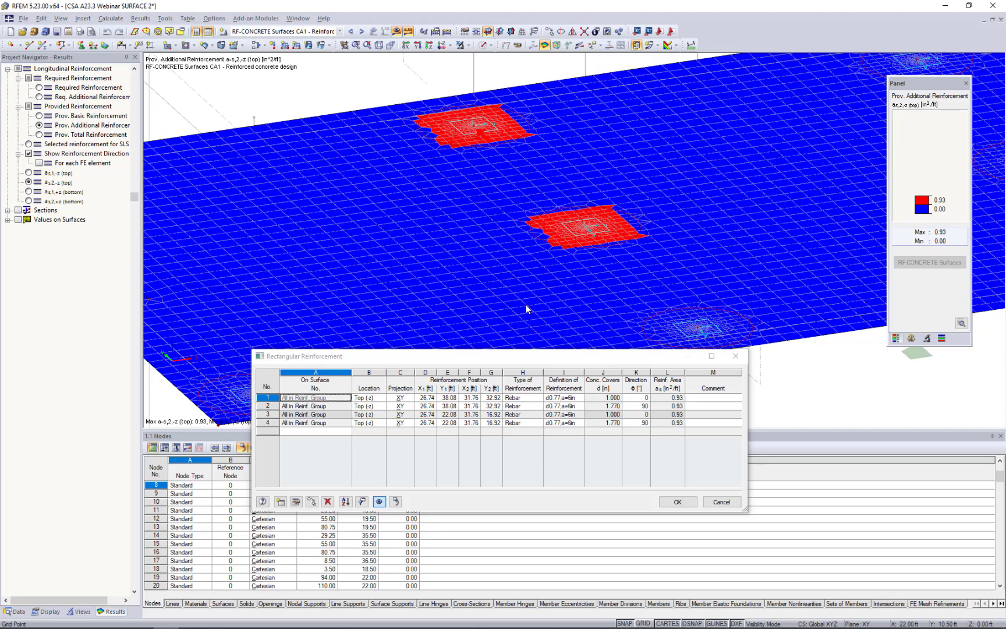
left_click(676, 501)
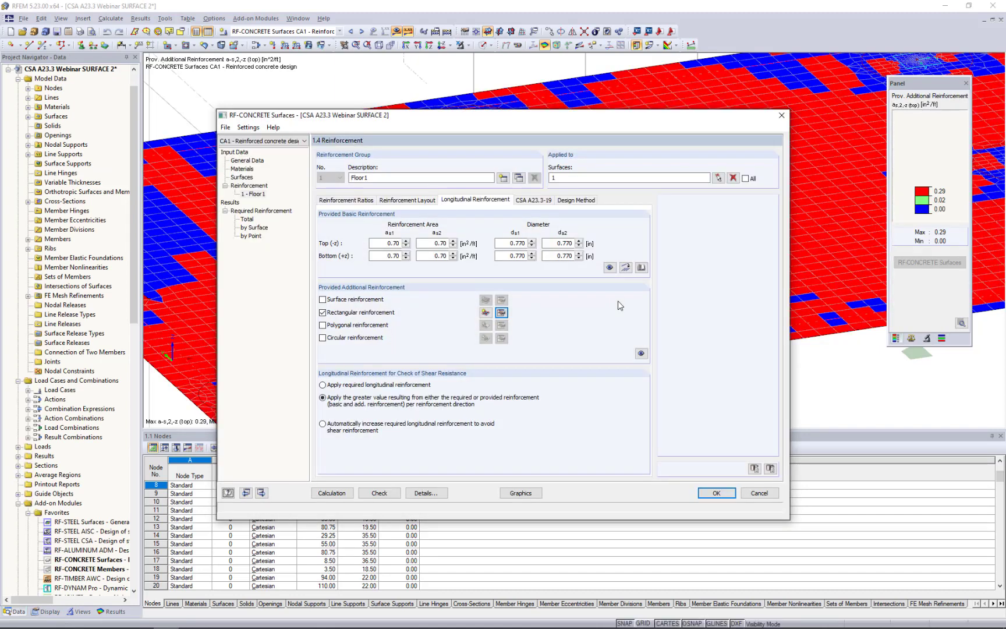
- Switch to the CSA A23.3 Webinar PowerPoint slide show and advance to the More Information slide
key("super+Tab")
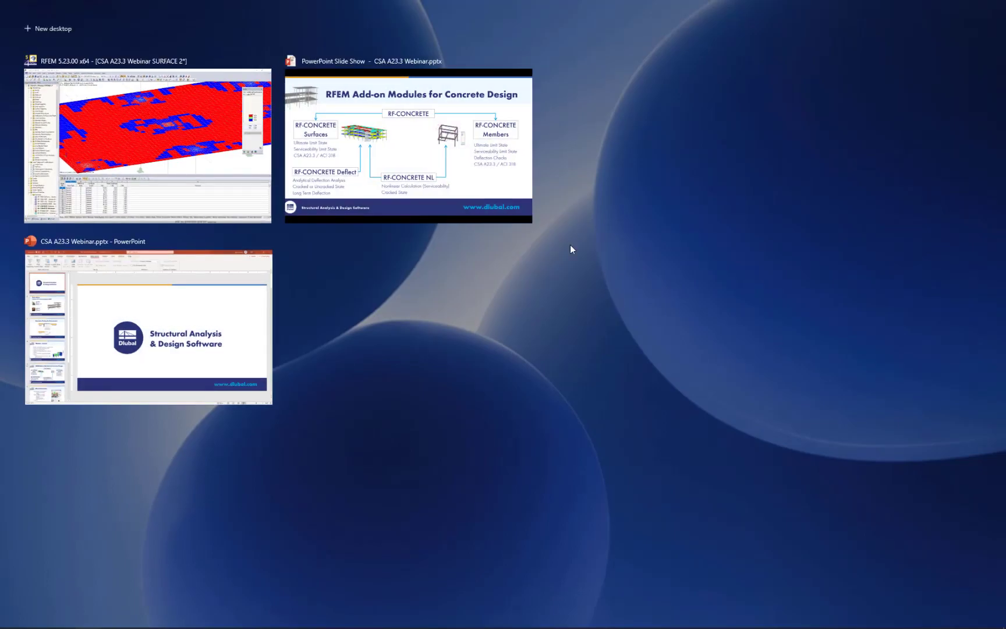
left_click(466, 172)
left_click(466, 173)
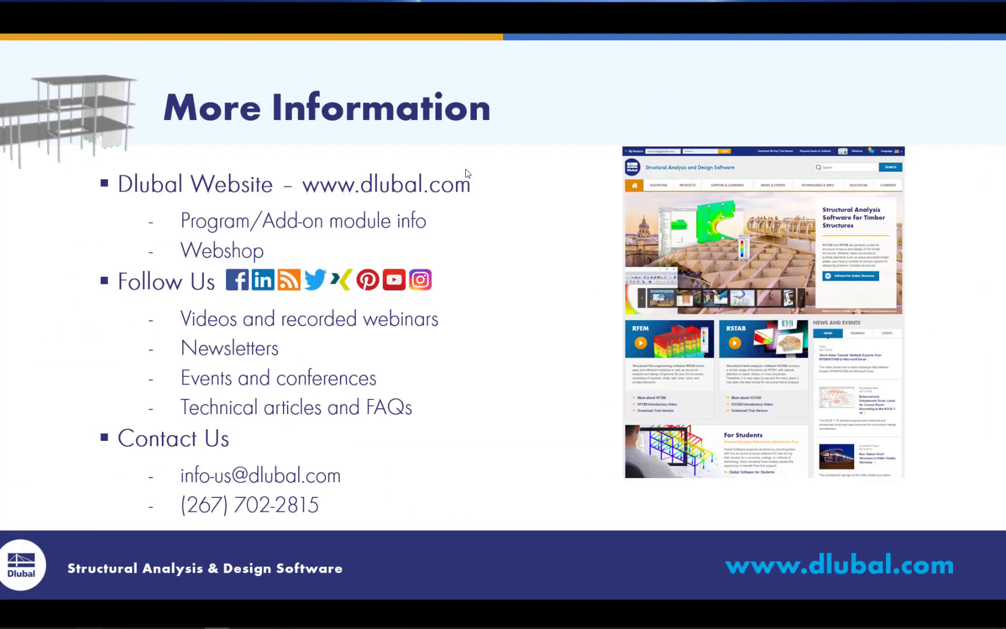